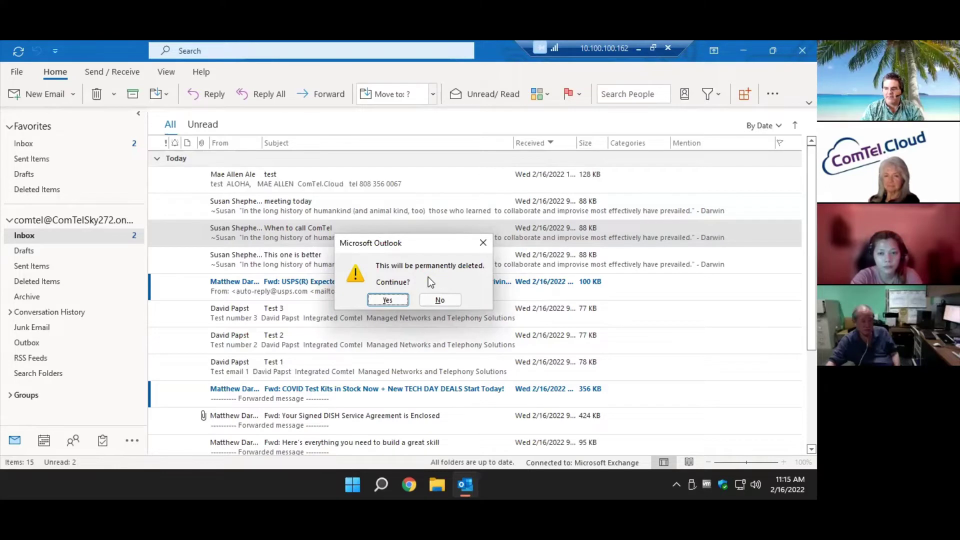
# Permanently delete the 'When to call ComTel' message and check Deleted Items.
pyautogui.click(385, 296)
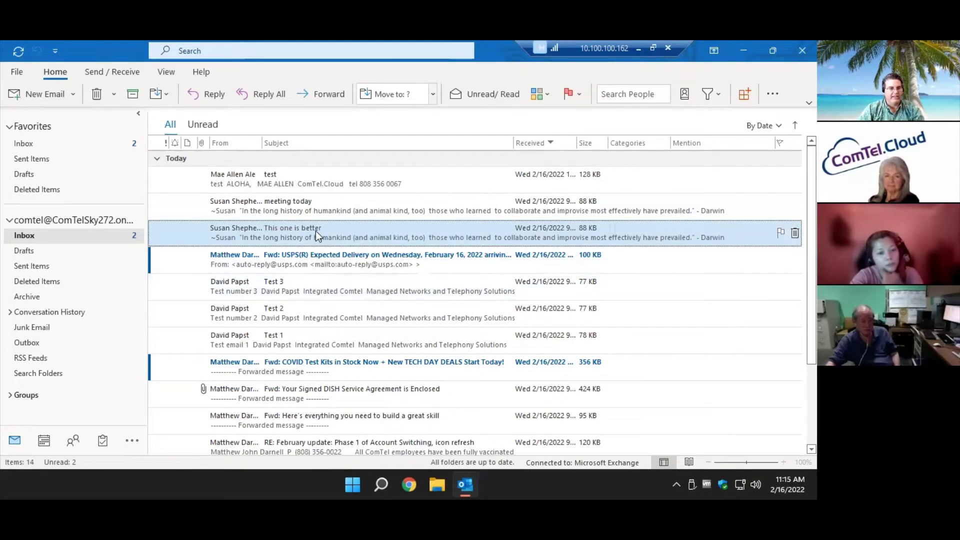
pyautogui.click(82, 282)
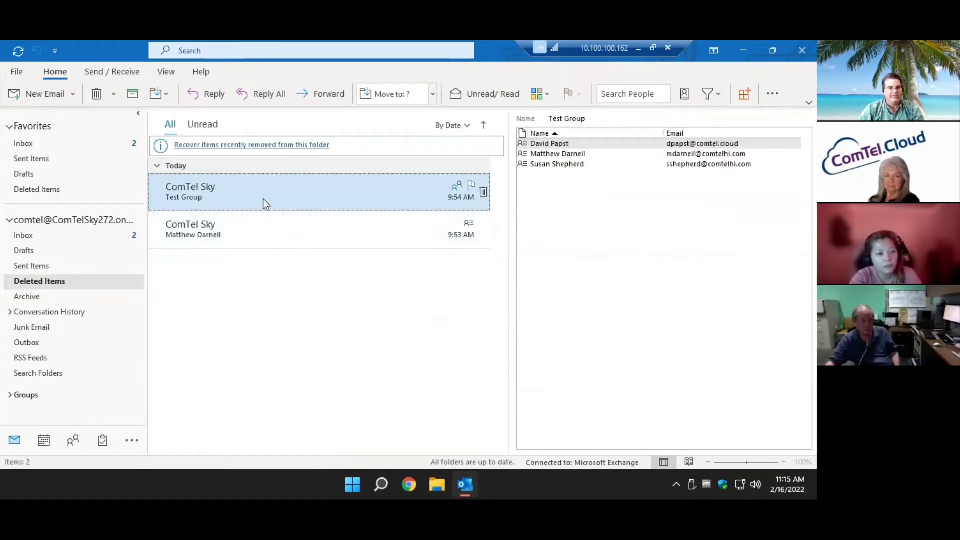
pyautogui.click(103, 144)
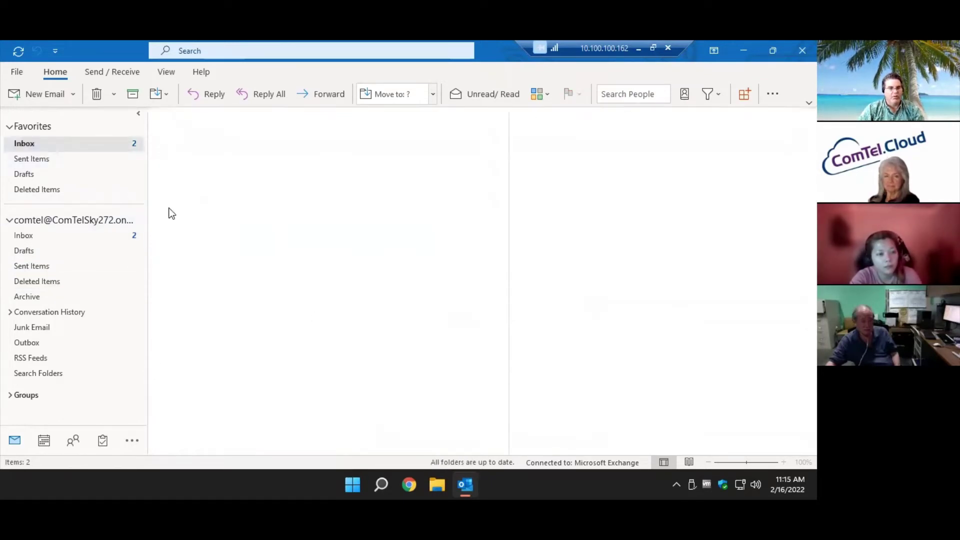
# Delete the Test 2 and Test 1 messages and confirm they landed in Deleted Items.
pyautogui.click(293, 308)
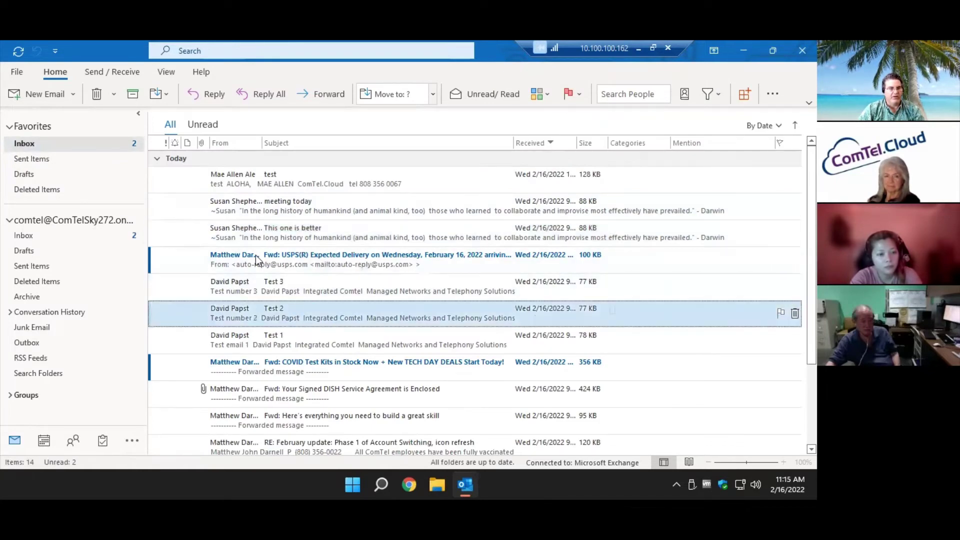
pyautogui.click(99, 95)
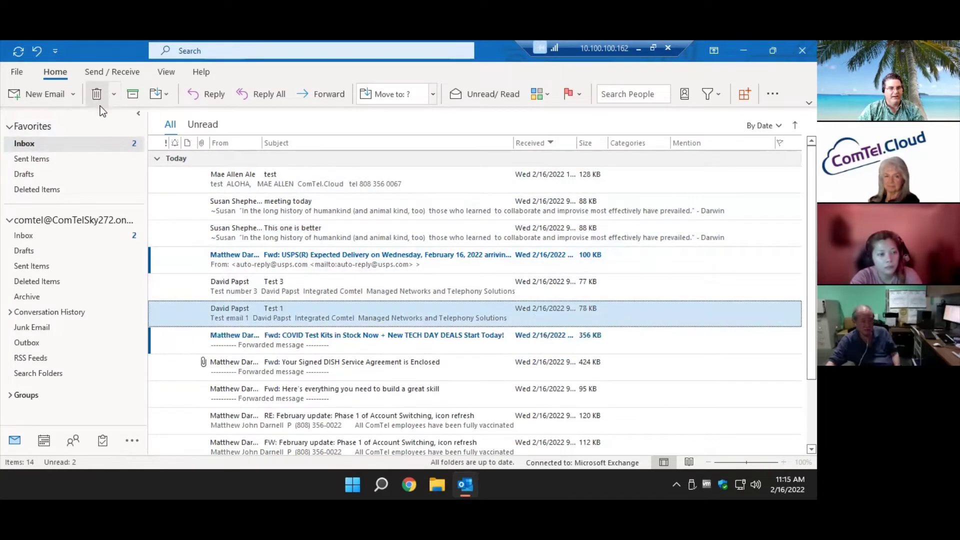
pyautogui.click(96, 97)
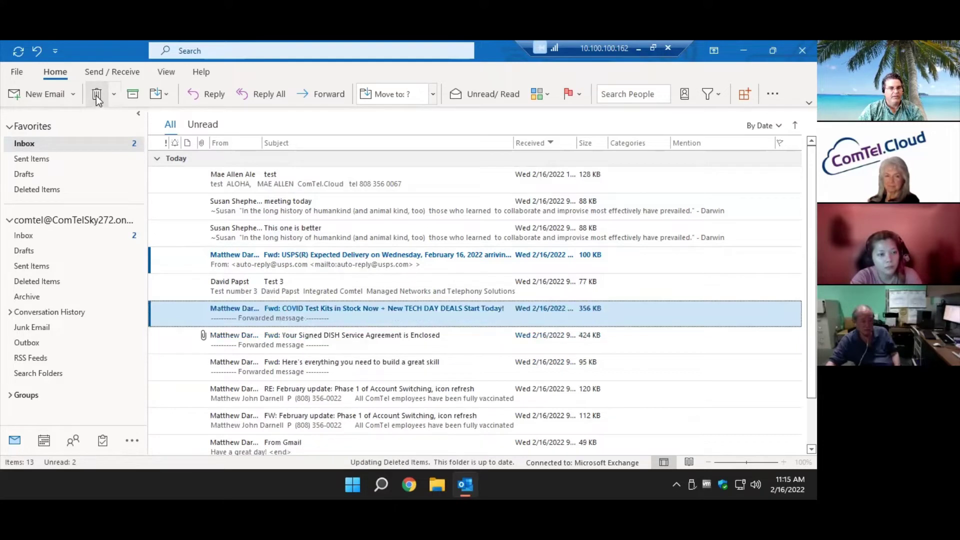
pyautogui.click(55, 283)
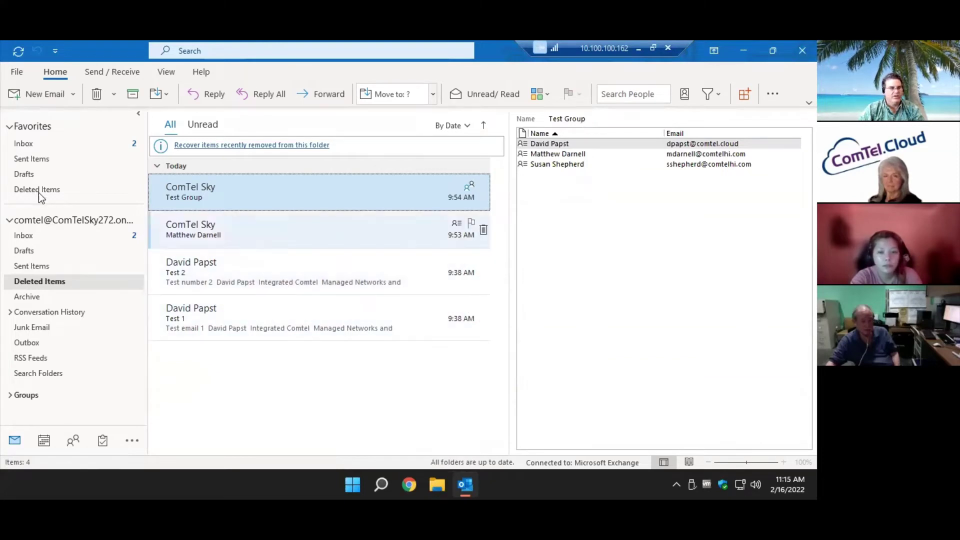
pyautogui.click(24, 144)
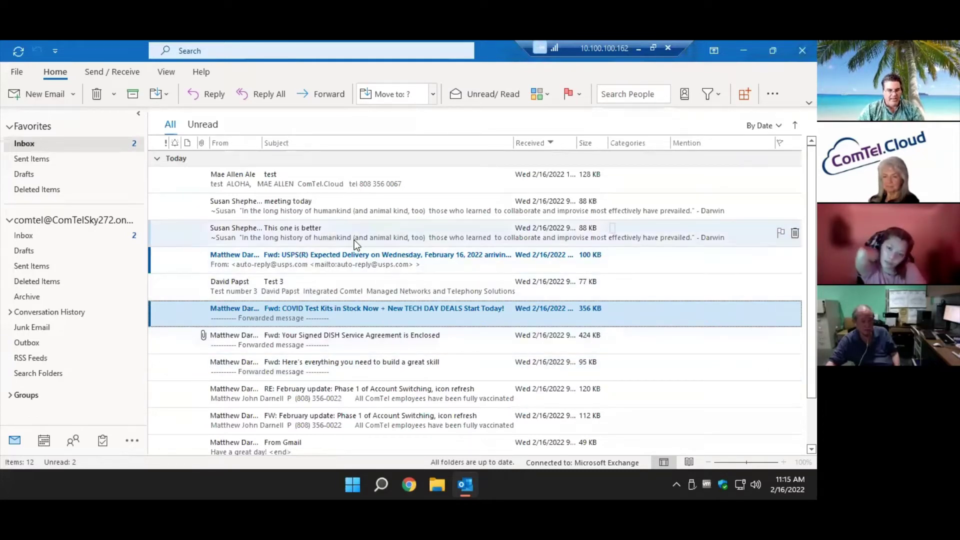
# Start permanently deleting 'This one is better' but cancel to keep it.
pyautogui.click(343, 227)
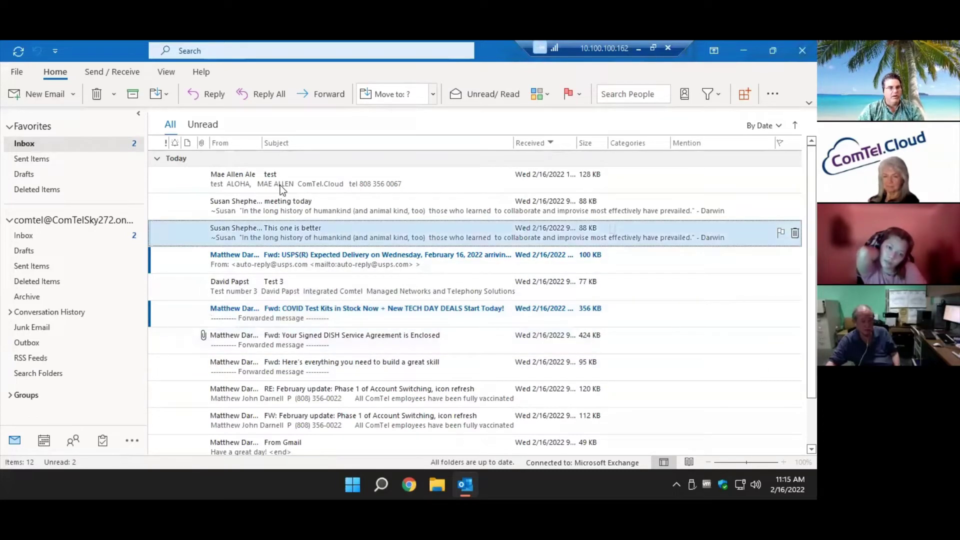
pyautogui.keyDown('shift'); pyautogui.click(97, 95); pyautogui.keyUp('shift')
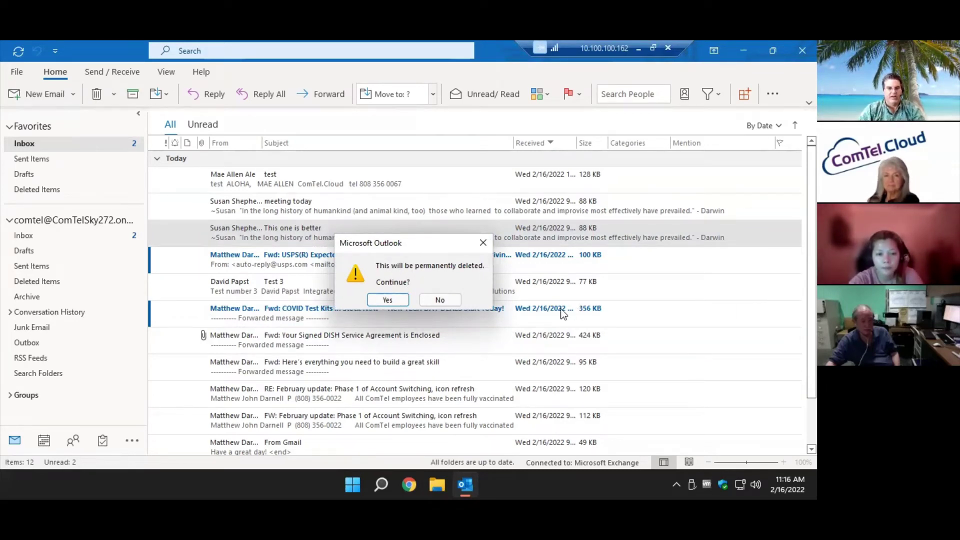
pyautogui.click(449, 299)
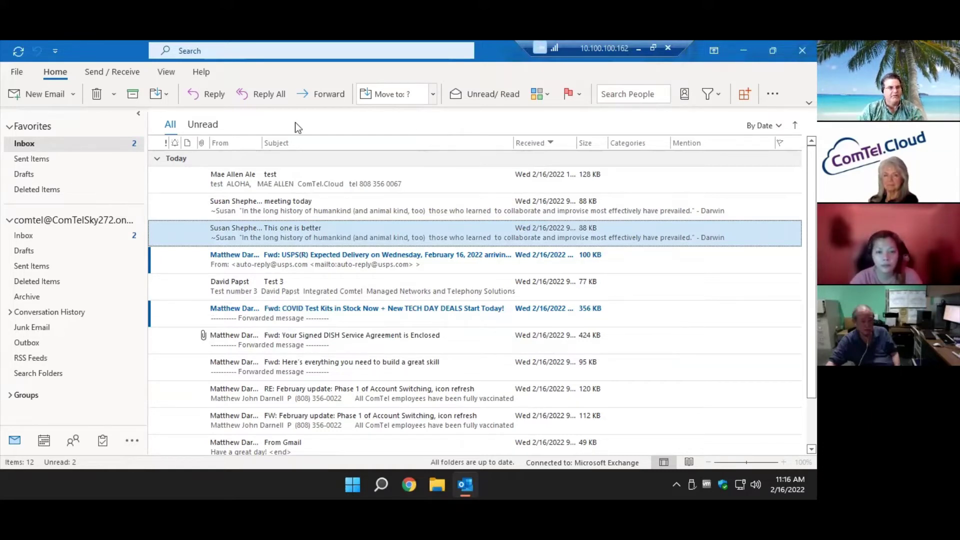
pyautogui.click(18, 75)
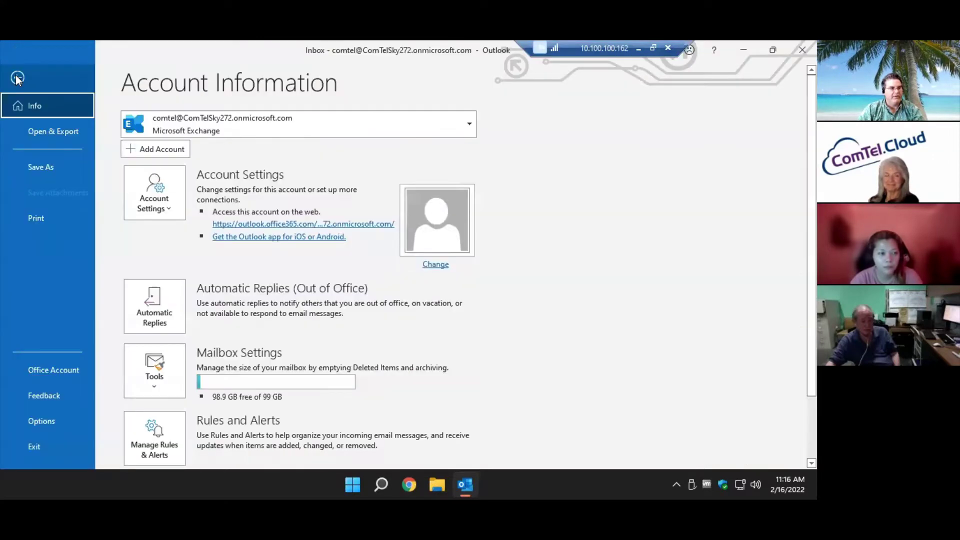
pyautogui.click(55, 422)
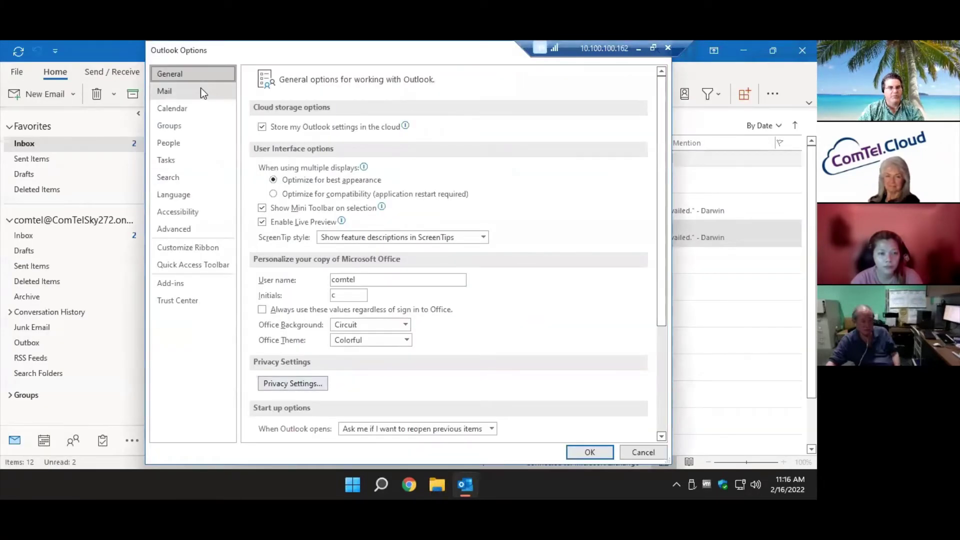
pyautogui.click(202, 92)
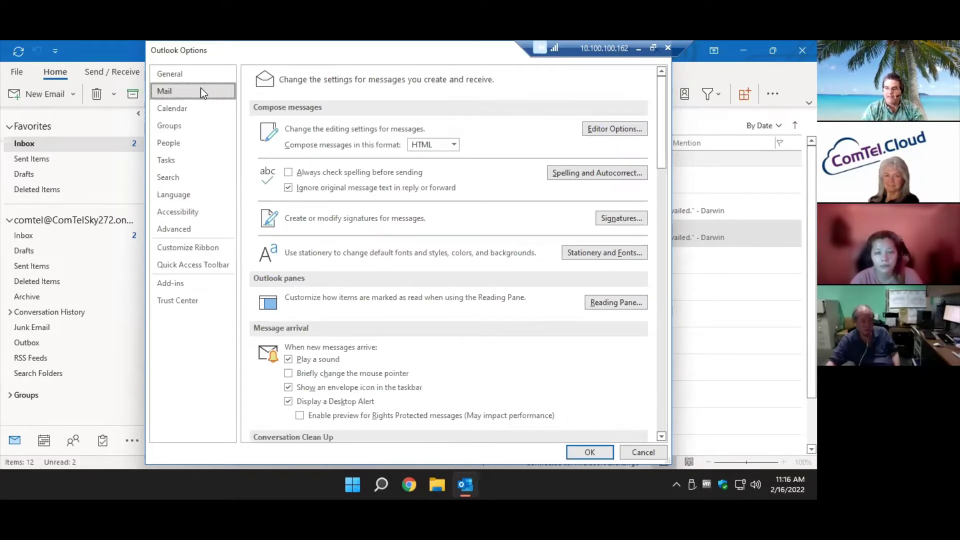
pyautogui.click(199, 228)
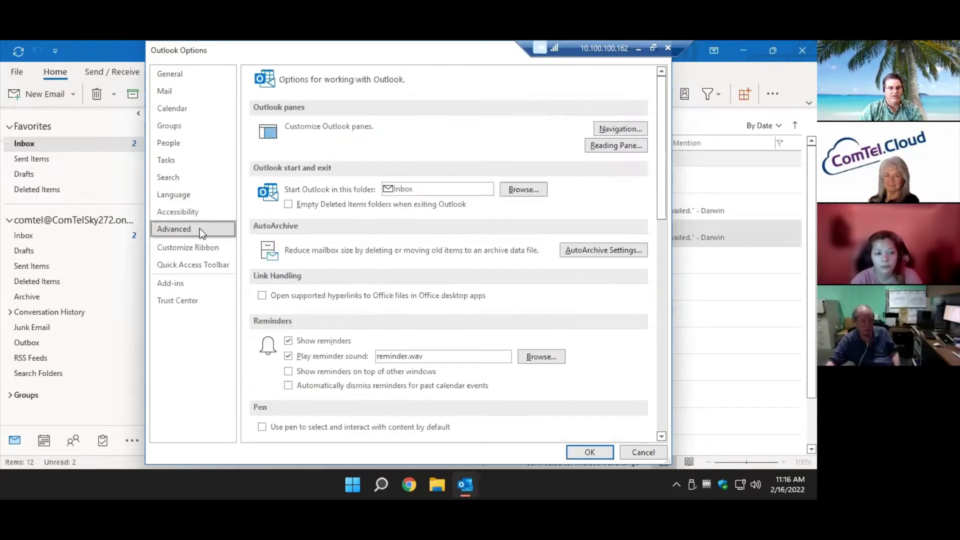
pyautogui.scroll(-3, 426, 332)
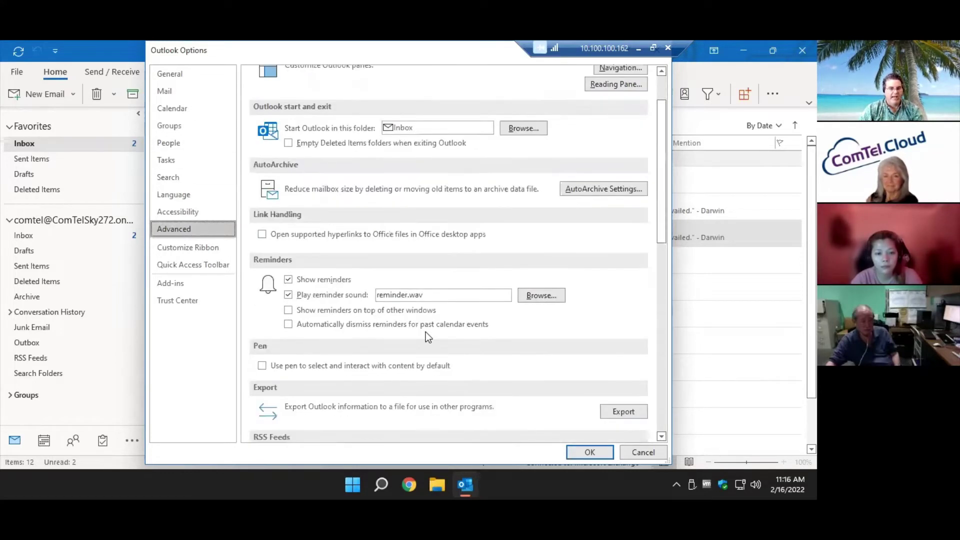
pyautogui.scroll(-4, 427, 331)
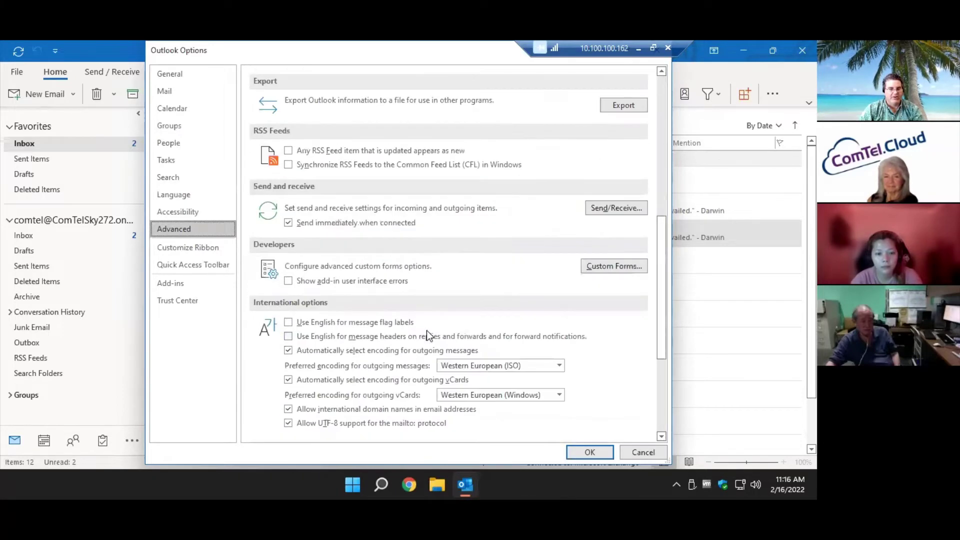
pyautogui.scroll(-5, 427, 331)
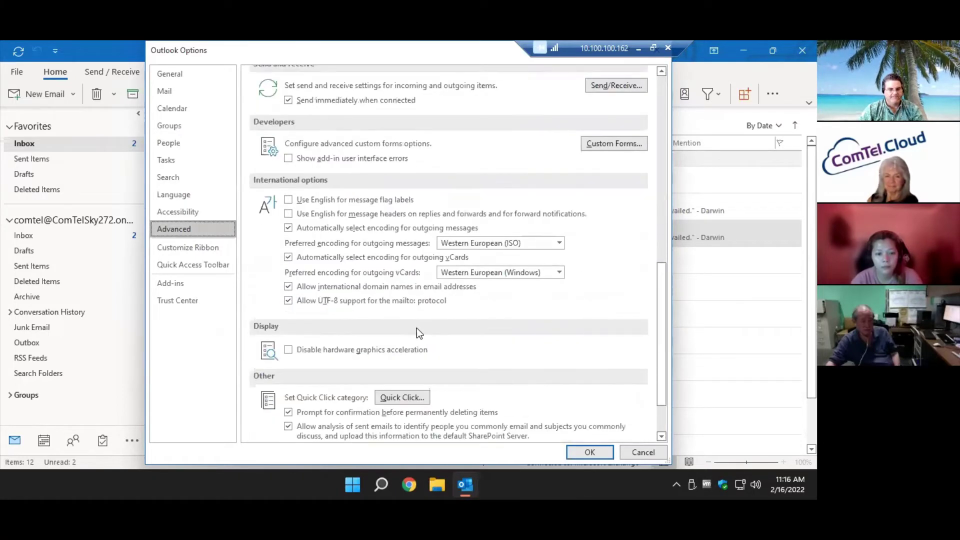
pyautogui.scroll(-1, 416, 328)
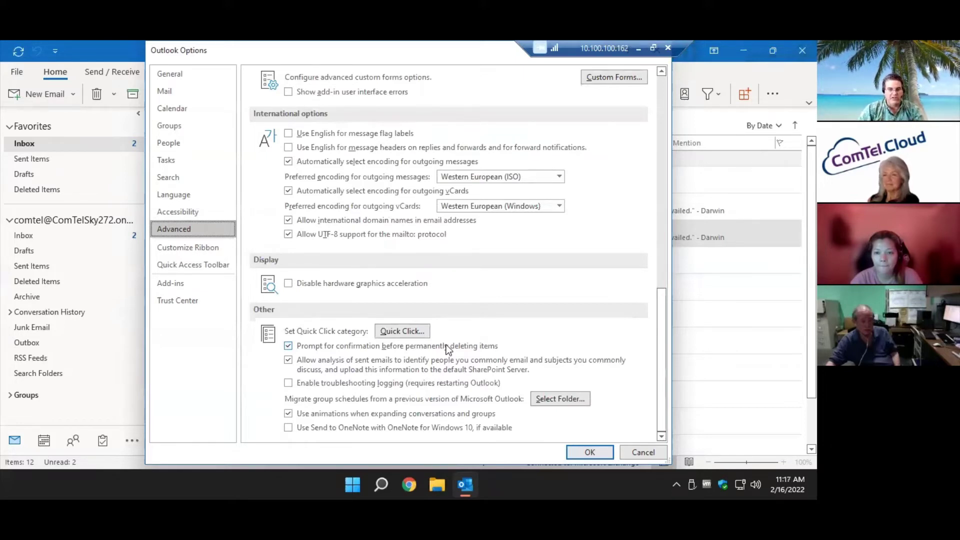
pyautogui.click(632, 453)
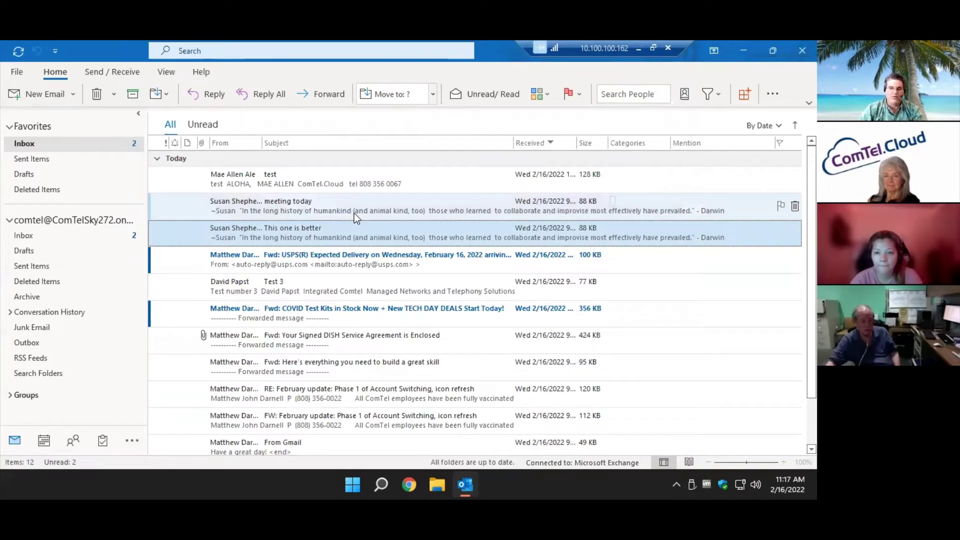
# Show the slides, return to the remote Outlook session, and open Deleted Items.
pyautogui.click(639, 49)
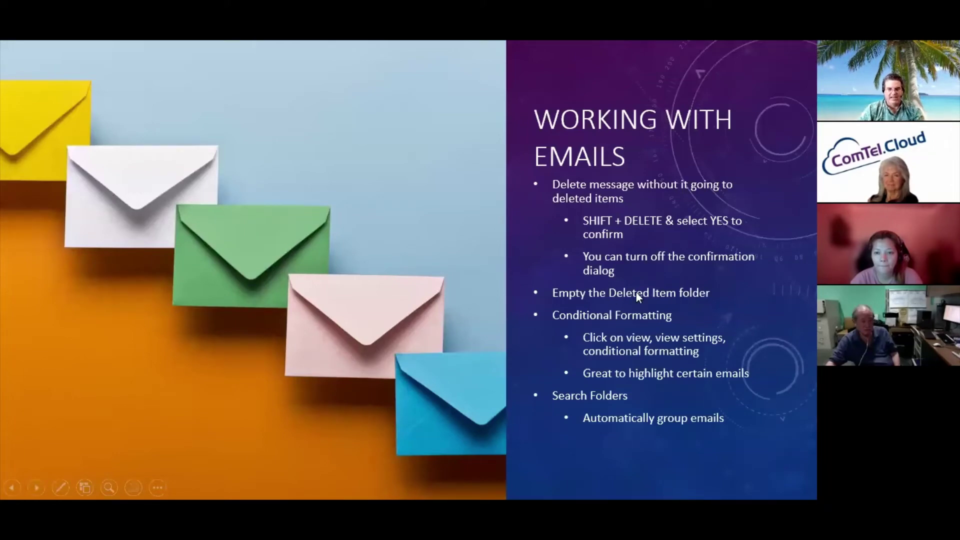
pyautogui.hotkey('alt', 'Tab')
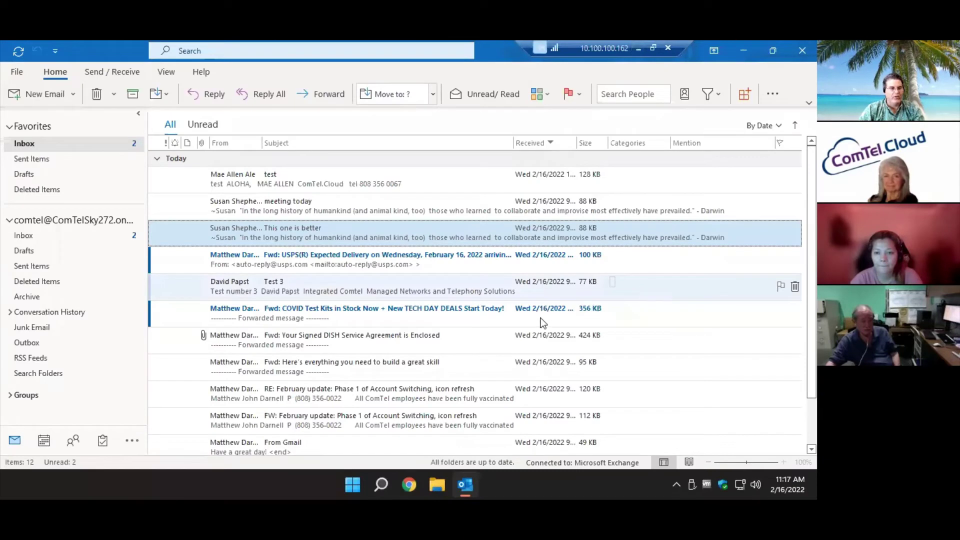
pyautogui.click(70, 281)
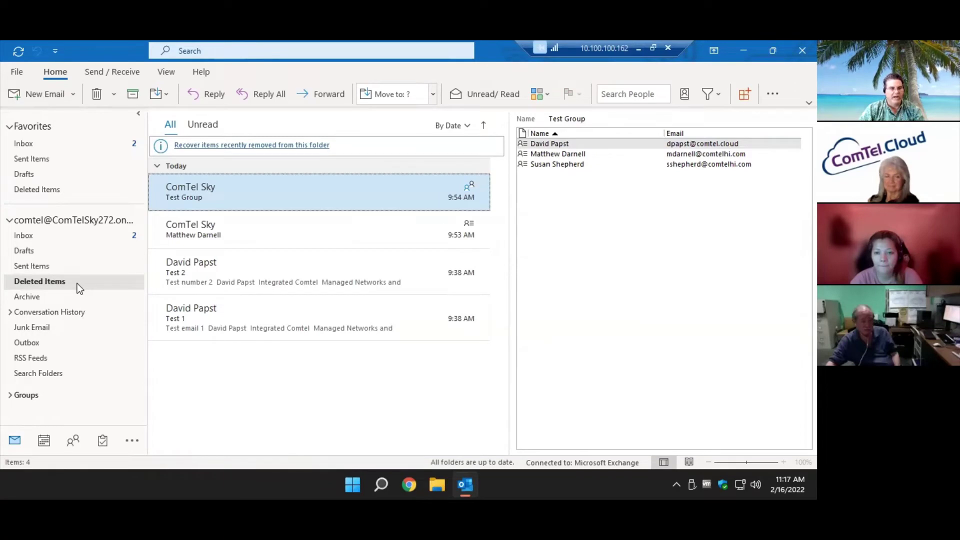
# Empty the Deleted Items folder, confirming the permanent deletion.
pyautogui.rightClick(77, 283)
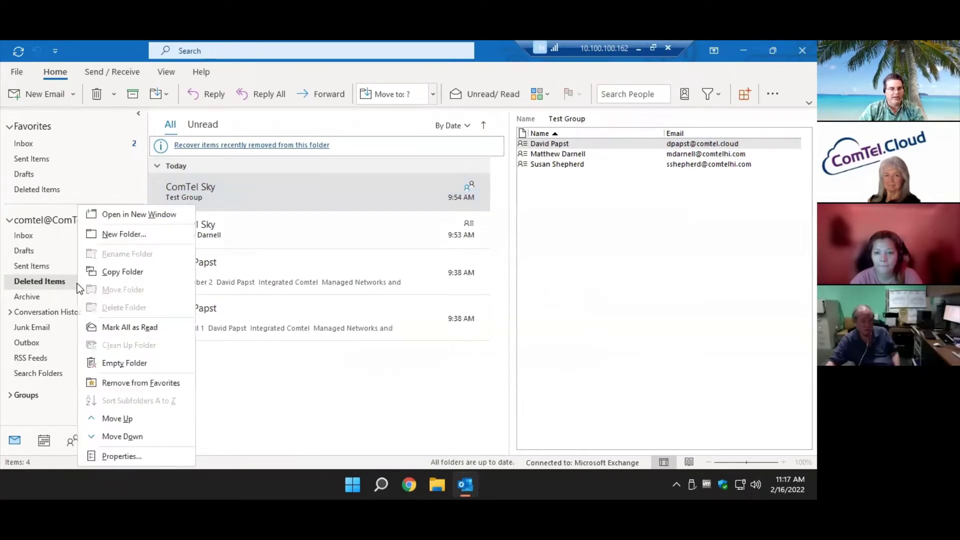
pyautogui.click(163, 365)
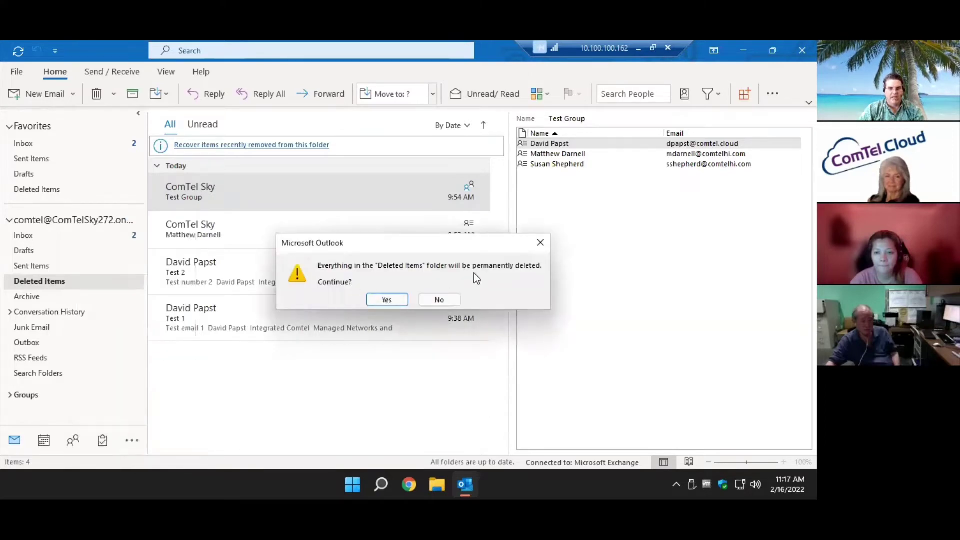
pyautogui.click(386, 301)
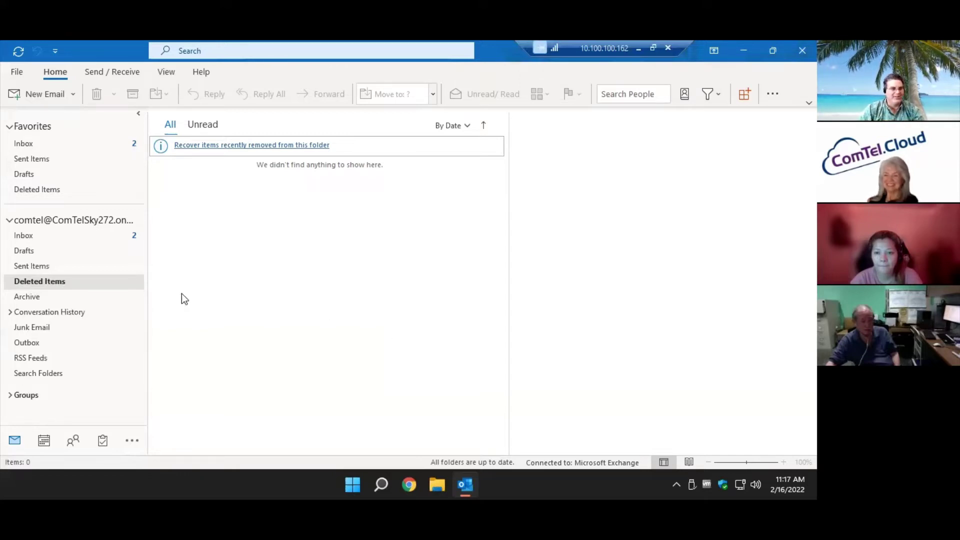
# Show the slides, then switch back to the remote Outlook session.
pyautogui.rightClick(133, 288)
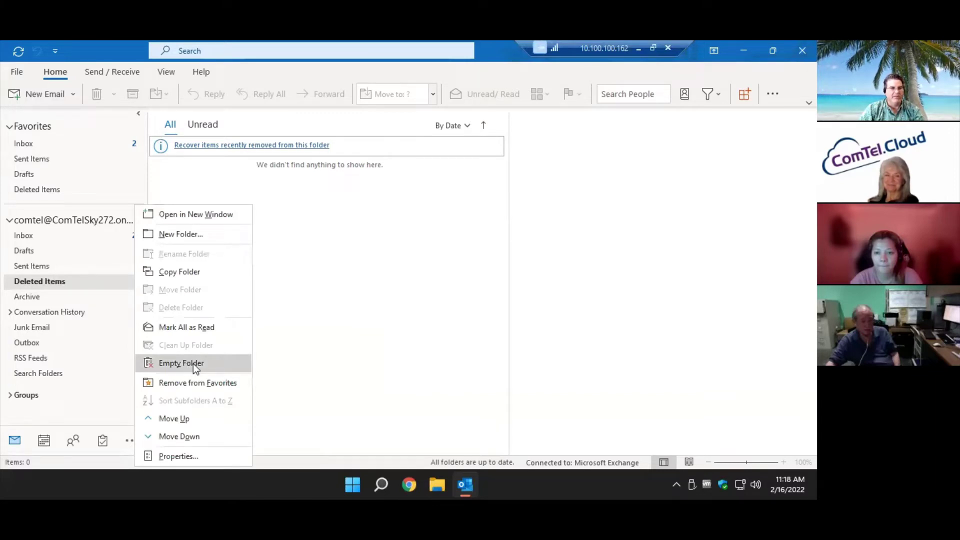
pyautogui.click(638, 51)
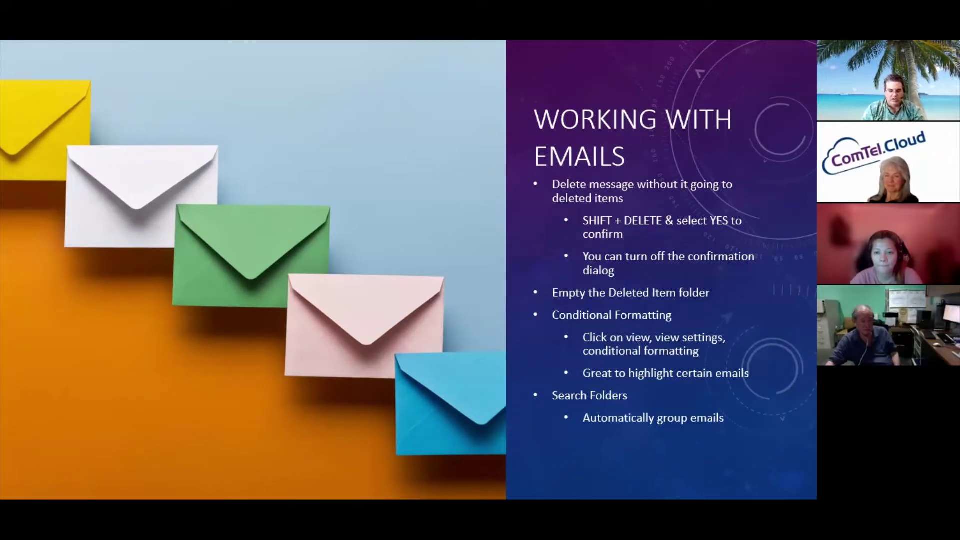
pyautogui.hotkey('alt', 'Tab')
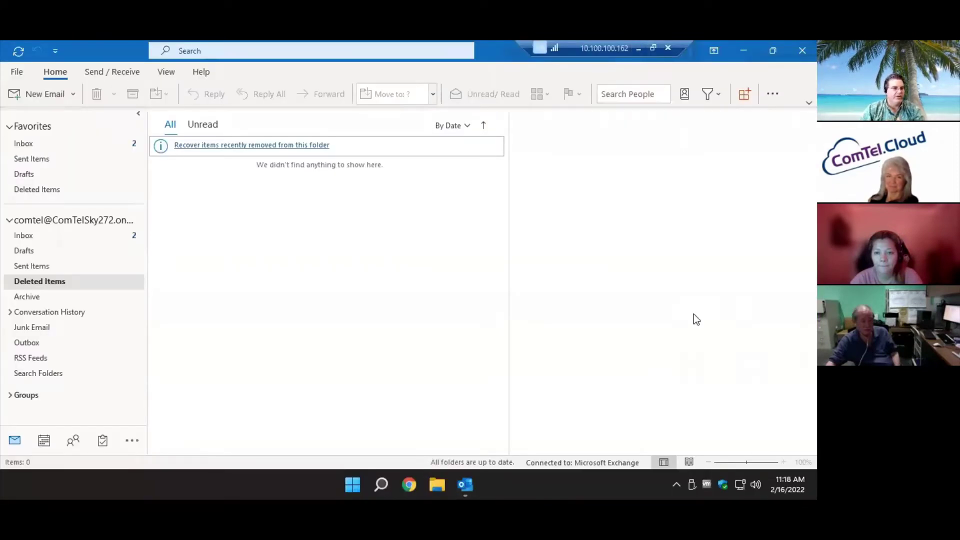
# Open the account Inbox, read and close the USPS Expected Delivery message.
pyautogui.click(56, 222)
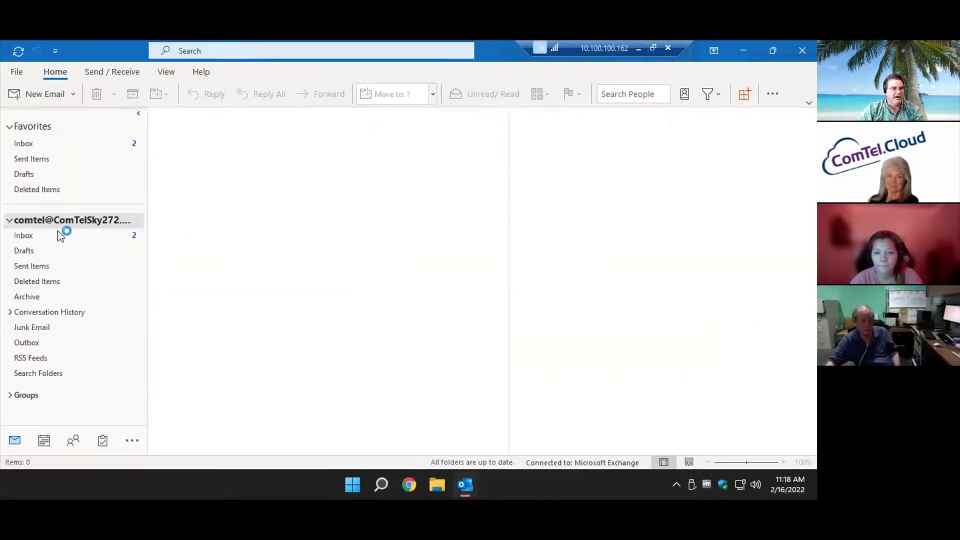
pyautogui.click(58, 235)
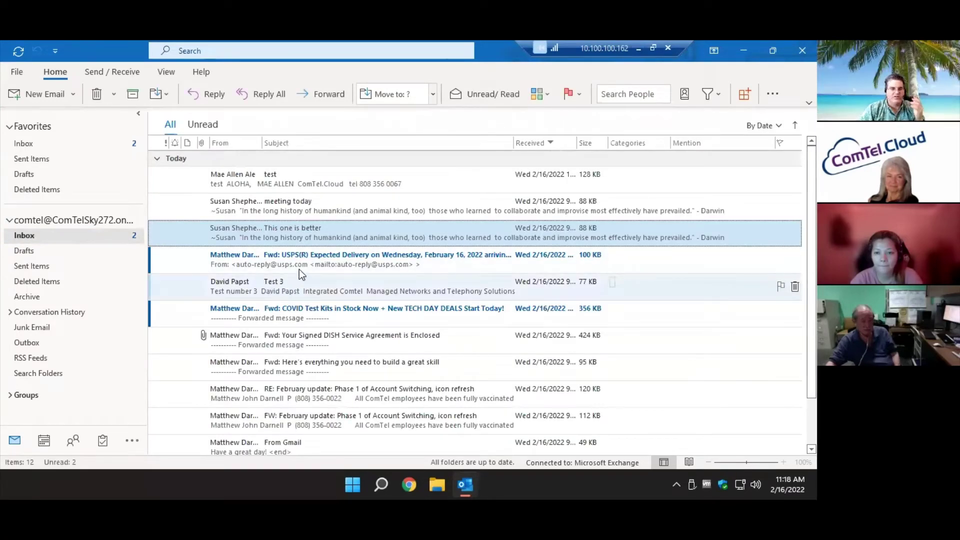
pyautogui.click(327, 256)
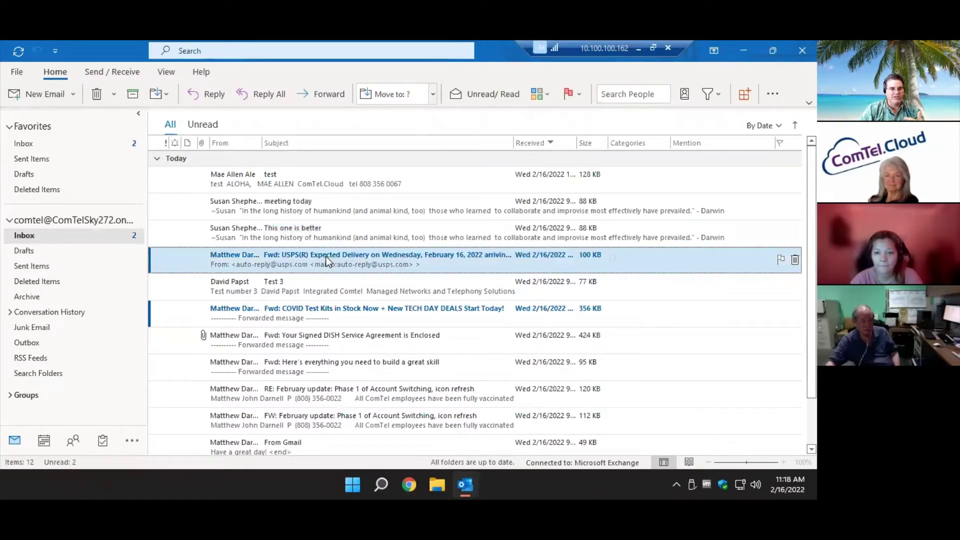
pyautogui.doubleClick(336, 260)
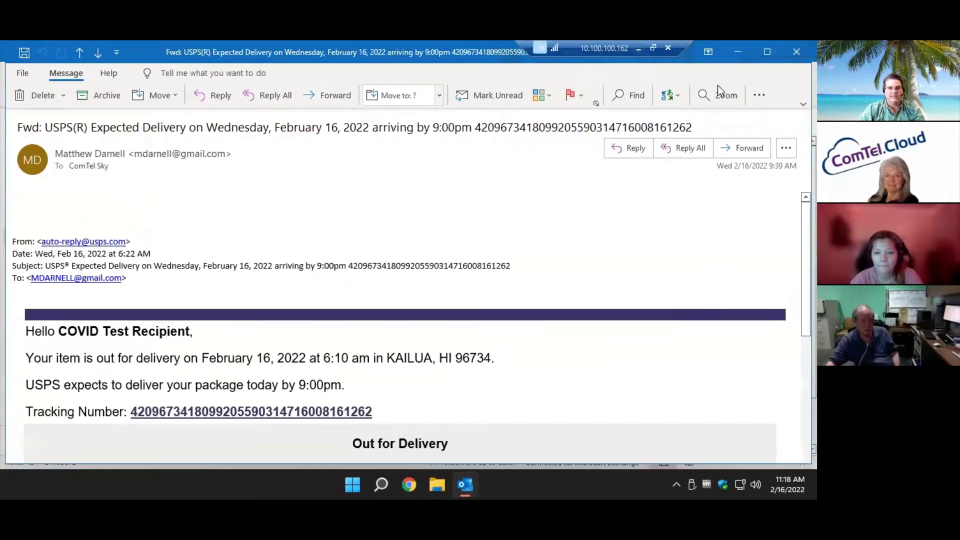
pyautogui.click(788, 56)
pyautogui.click(380, 206)
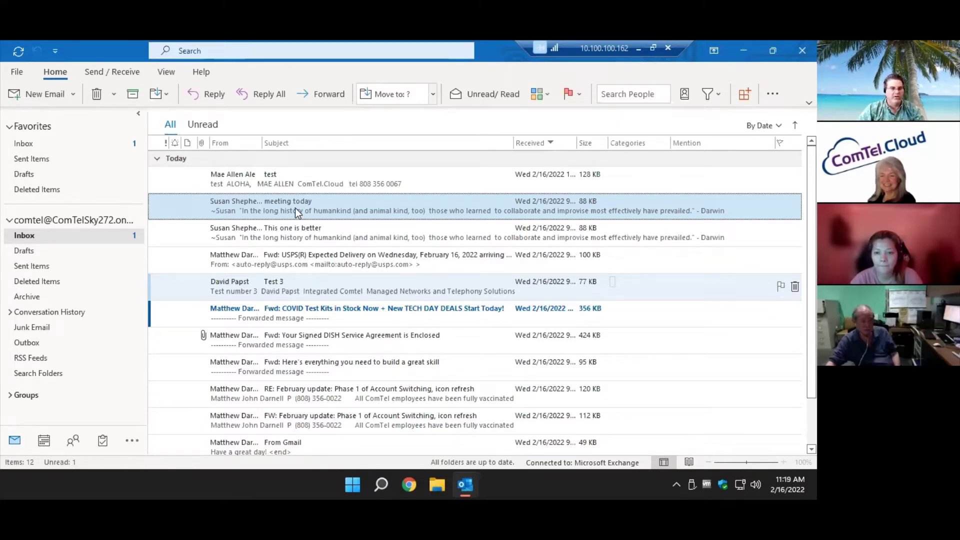
# Add a new conditional formatting rule in View Settings, named after the sender.
pyautogui.click(169, 73)
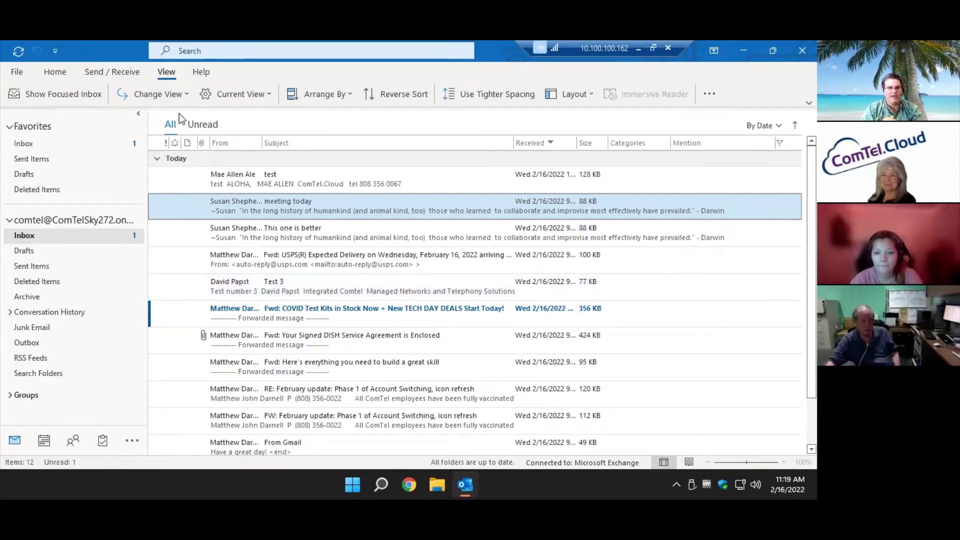
pyautogui.click(254, 95)
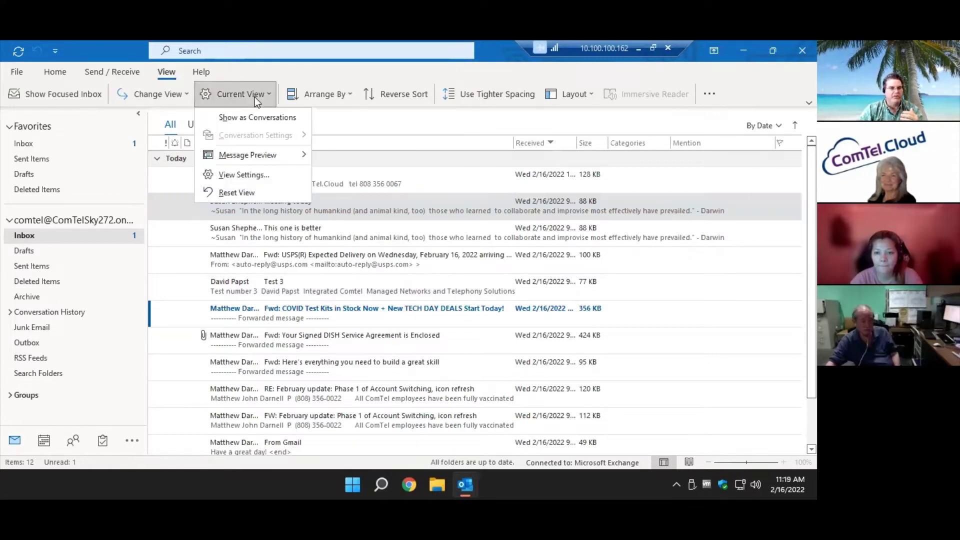
pyautogui.click(256, 173)
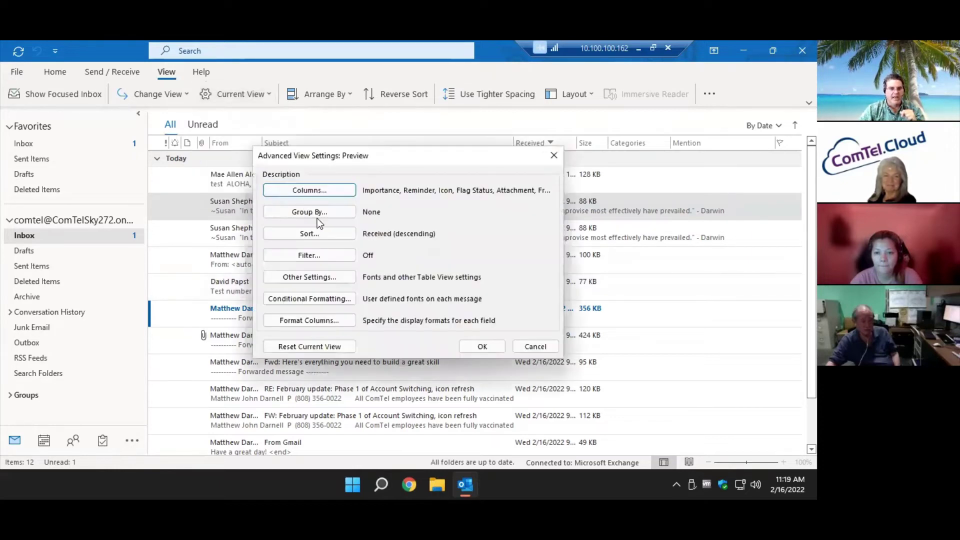
pyautogui.click(350, 302)
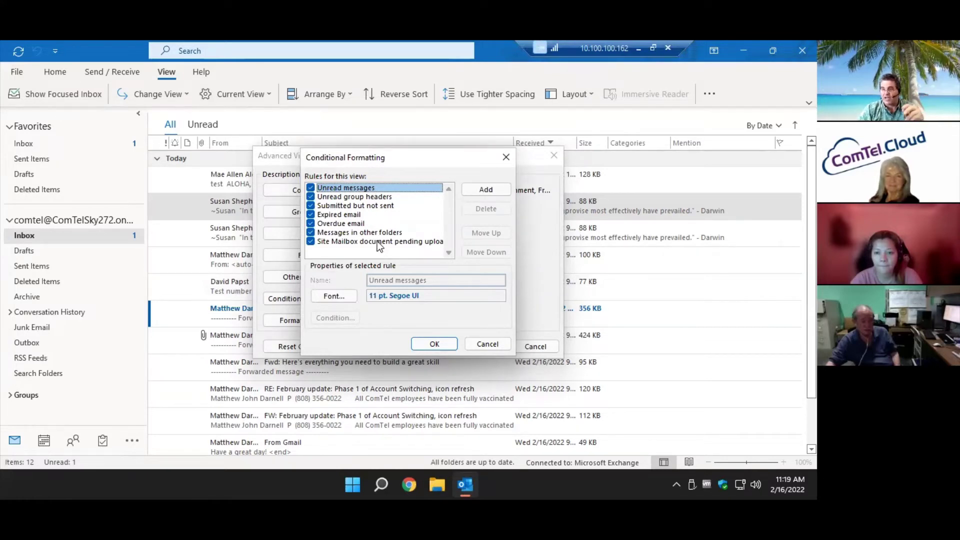
pyautogui.click(485, 191)
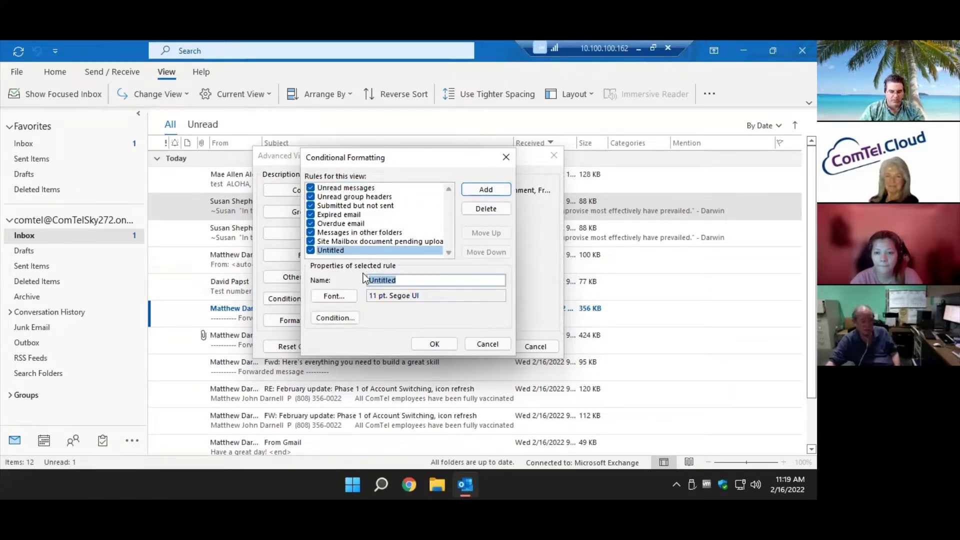
pyautogui.write('Susan')
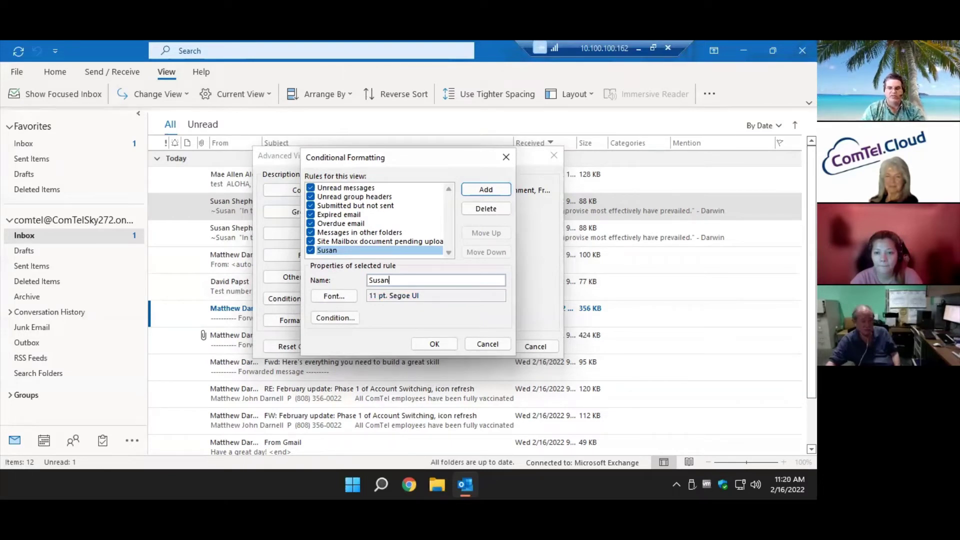
# Set the rule's font to Cooper Black, Bigger size, red, Western script.
pyautogui.click(350, 295)
pyautogui.click(299, 317)
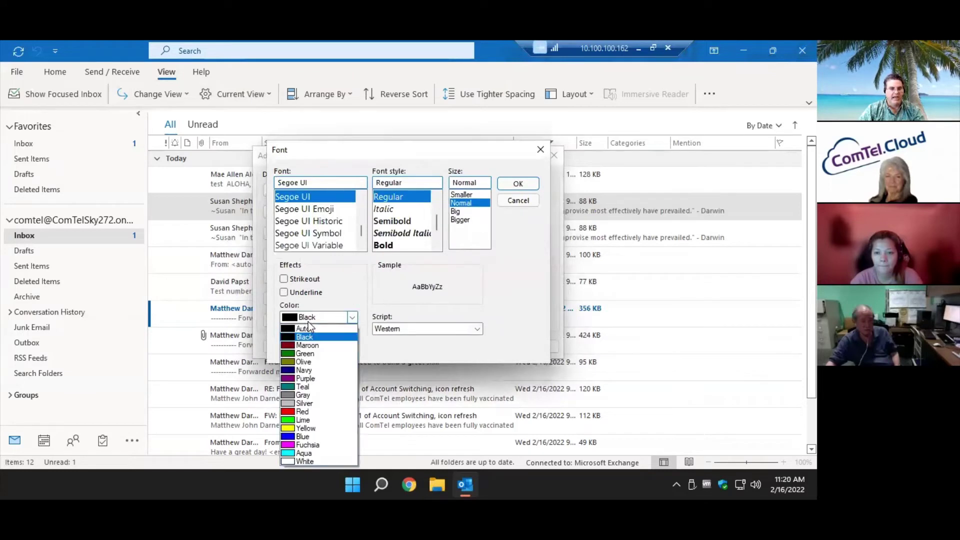
pyautogui.click(305, 411)
pyautogui.moveTo(363, 229); pyautogui.dragTo(361, 205)
pyautogui.click(280, 213)
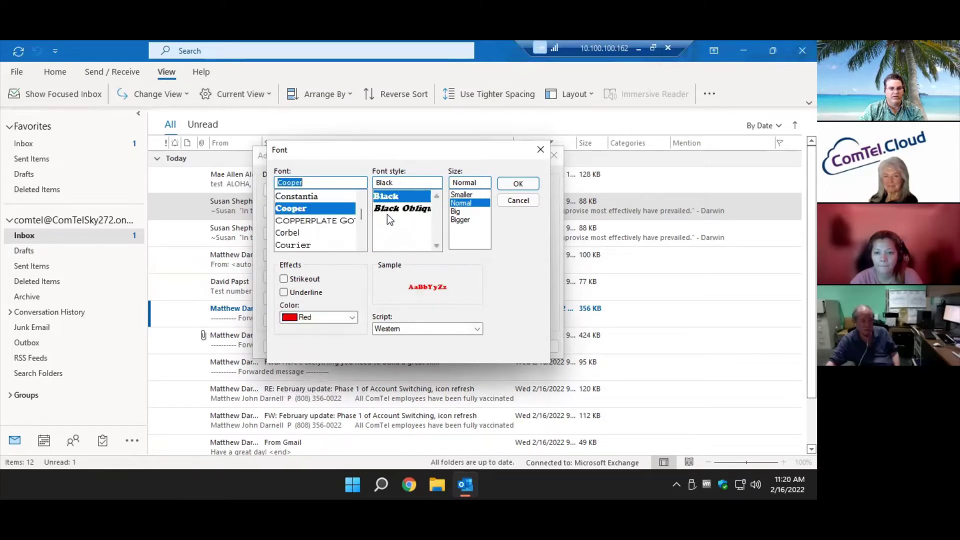
pyautogui.click(460, 220)
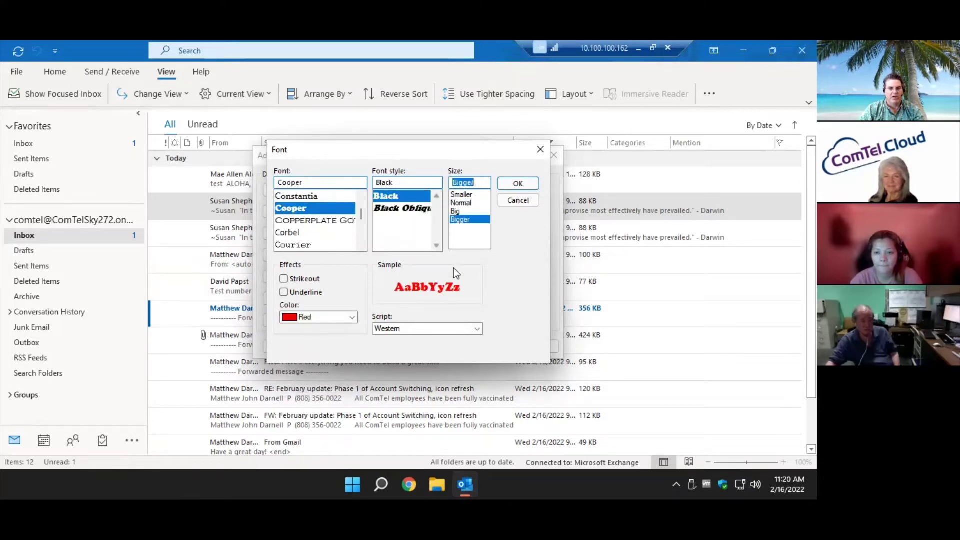
pyautogui.click(425, 328)
pyautogui.click(428, 334)
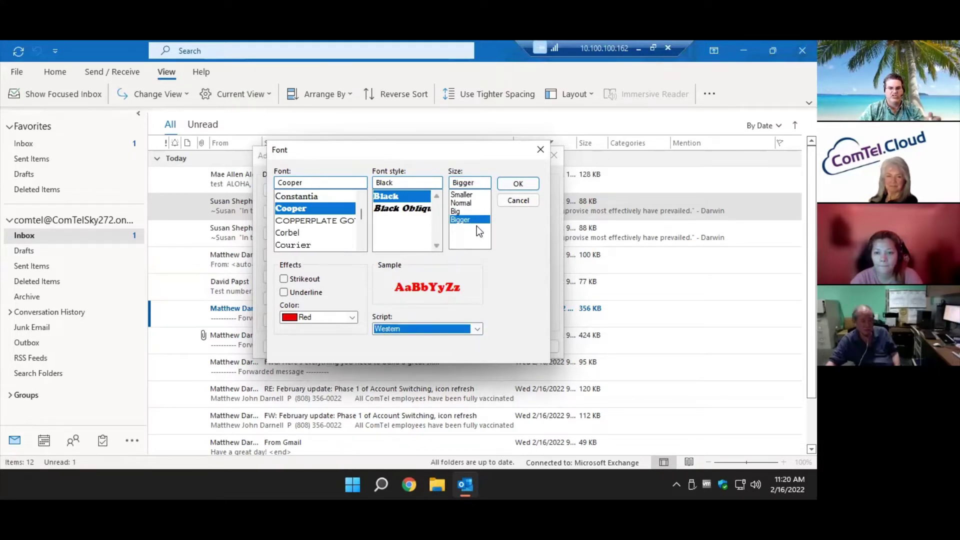
pyautogui.click(510, 185)
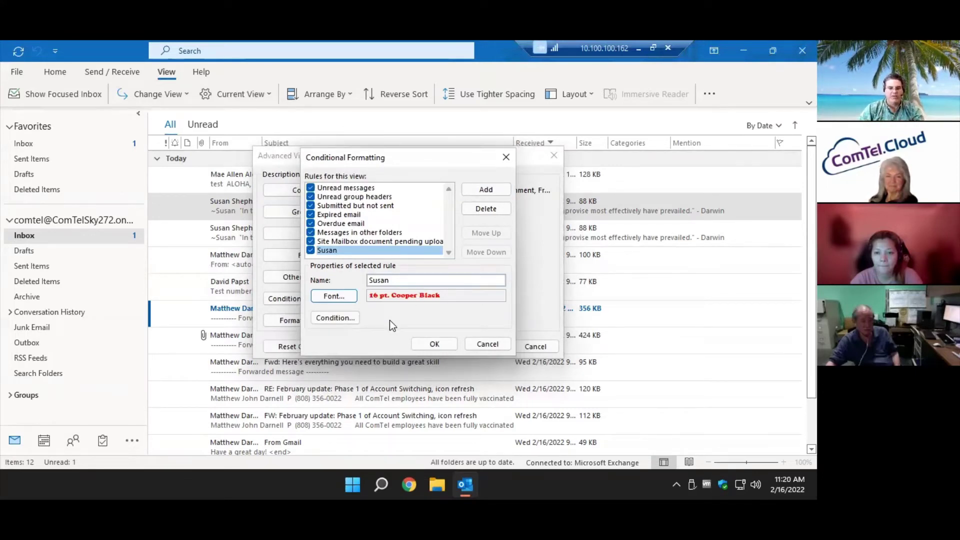
# Enter the sender's e-mail address in the rule condition's From field, with no time criterion.
pyautogui.click(348, 320)
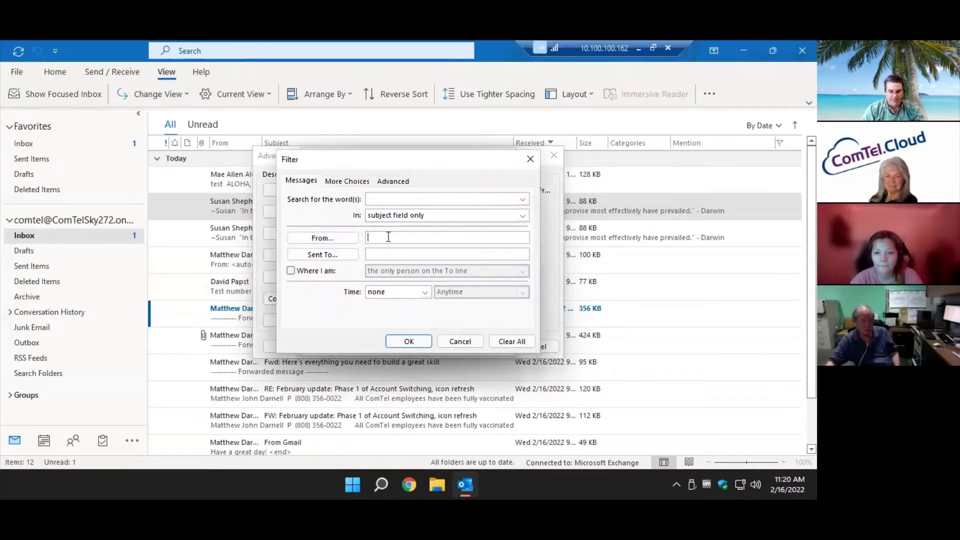
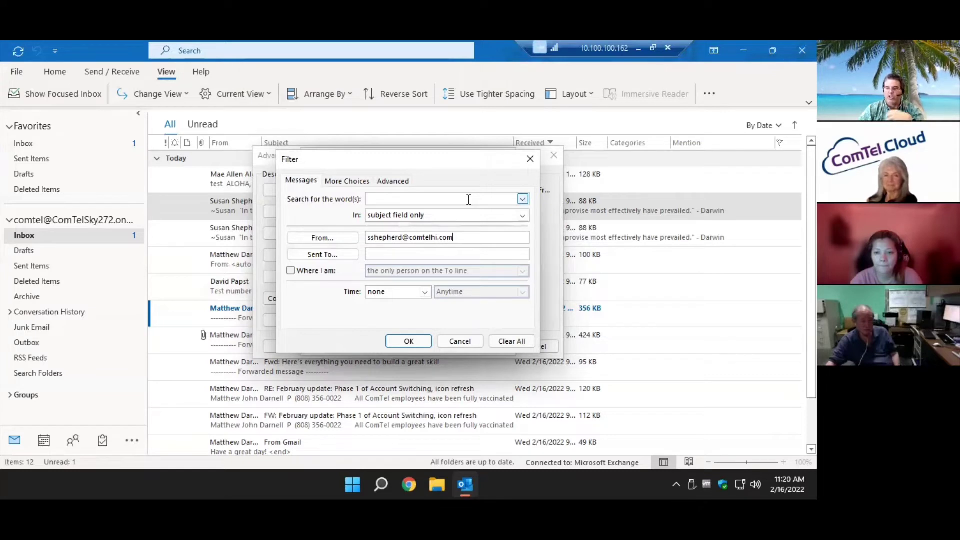
pyautogui.click(429, 293)
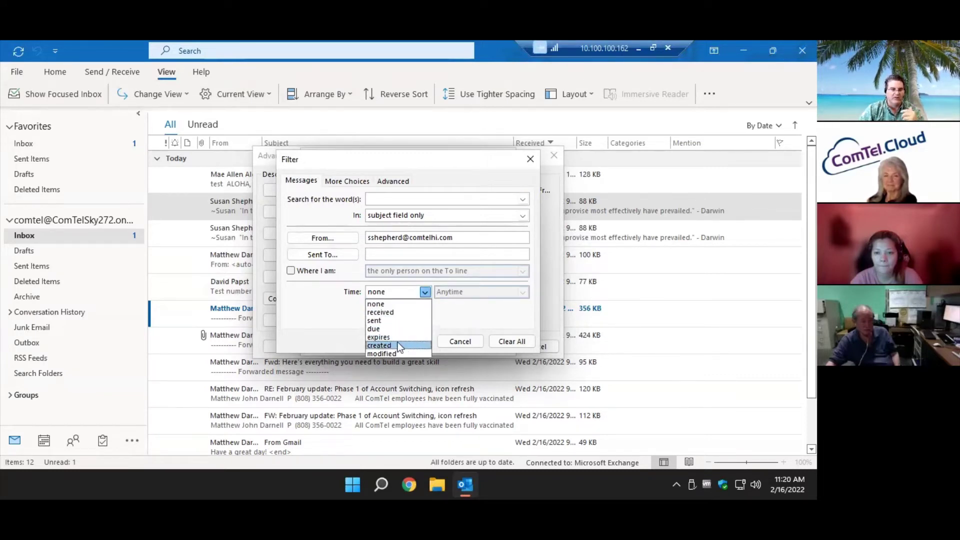
pyautogui.click(333, 319)
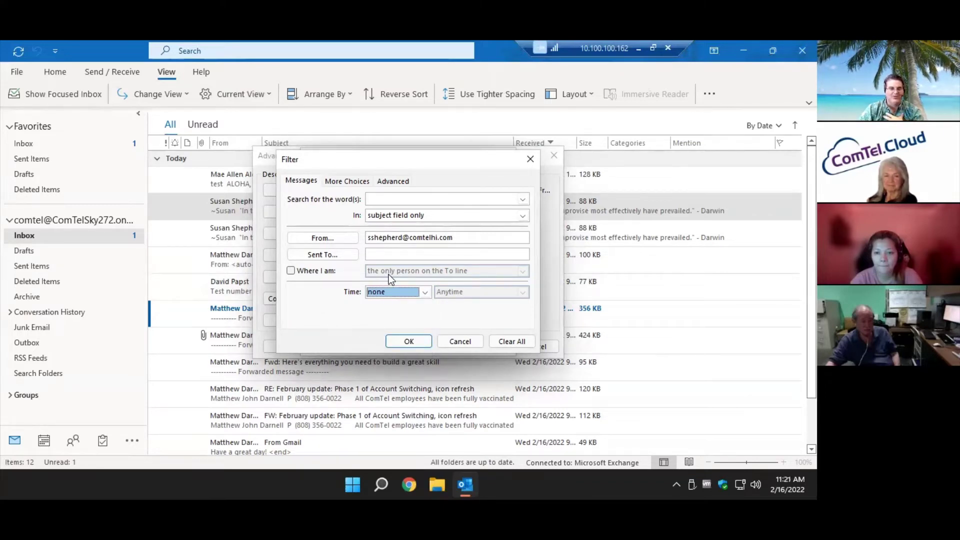
# Restrict the condition to unread items only, leaving no importance criterion, and confirm.
pyautogui.click(347, 181)
pyautogui.click(301, 181)
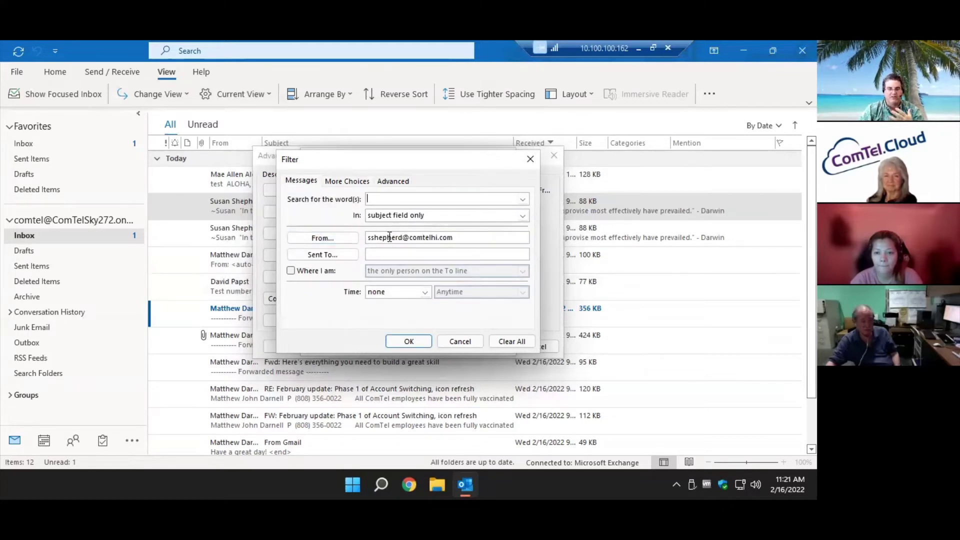
pyautogui.click(357, 182)
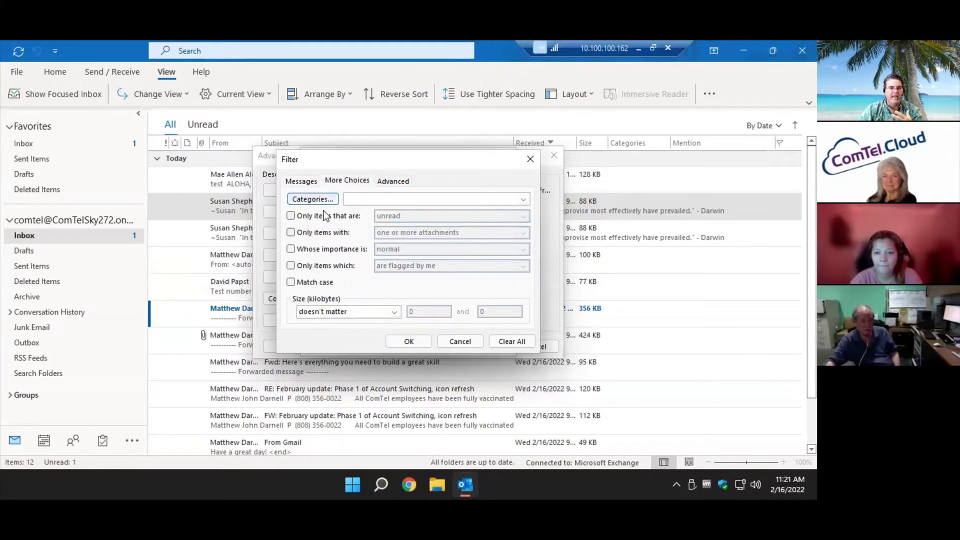
pyautogui.click(317, 215)
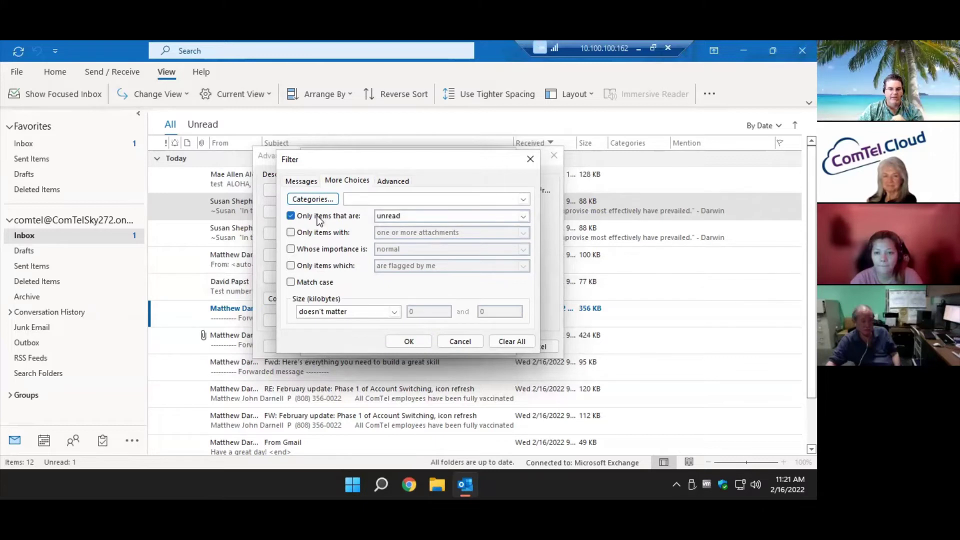
pyautogui.click(350, 249)
pyautogui.click(394, 249)
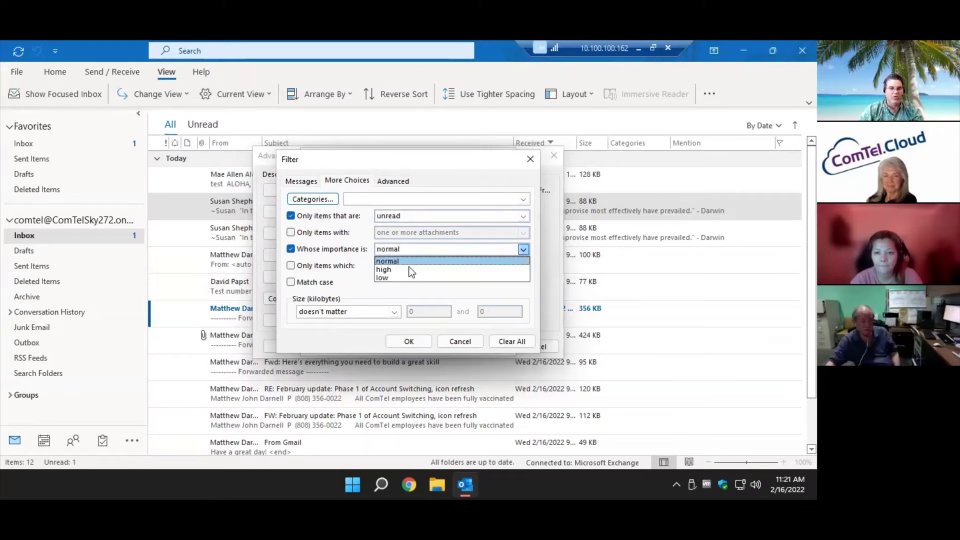
pyautogui.click(408, 270)
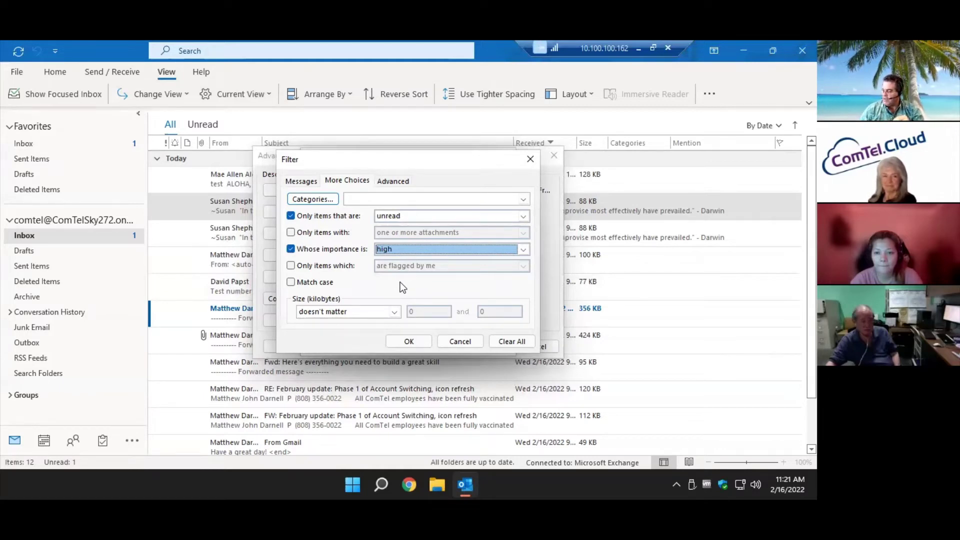
pyautogui.click(351, 255)
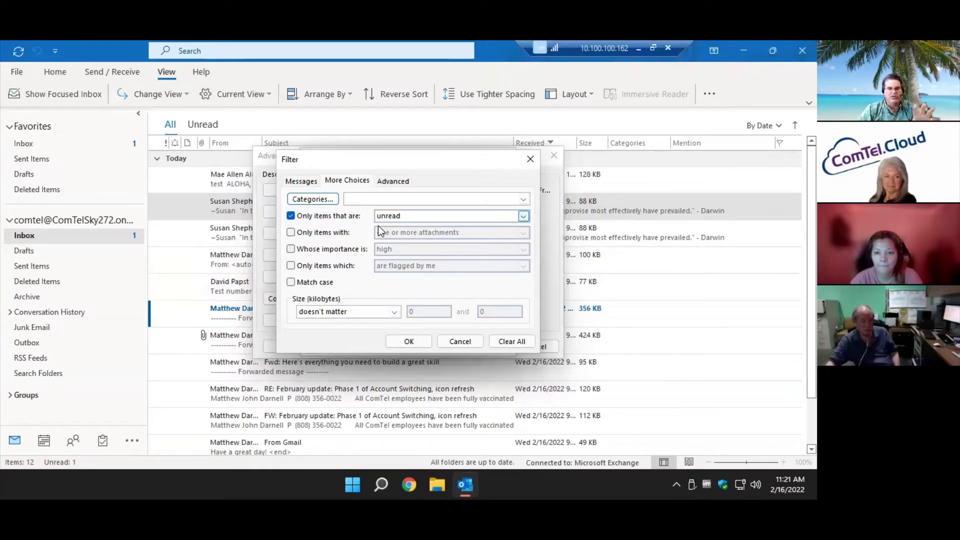
pyautogui.click(385, 184)
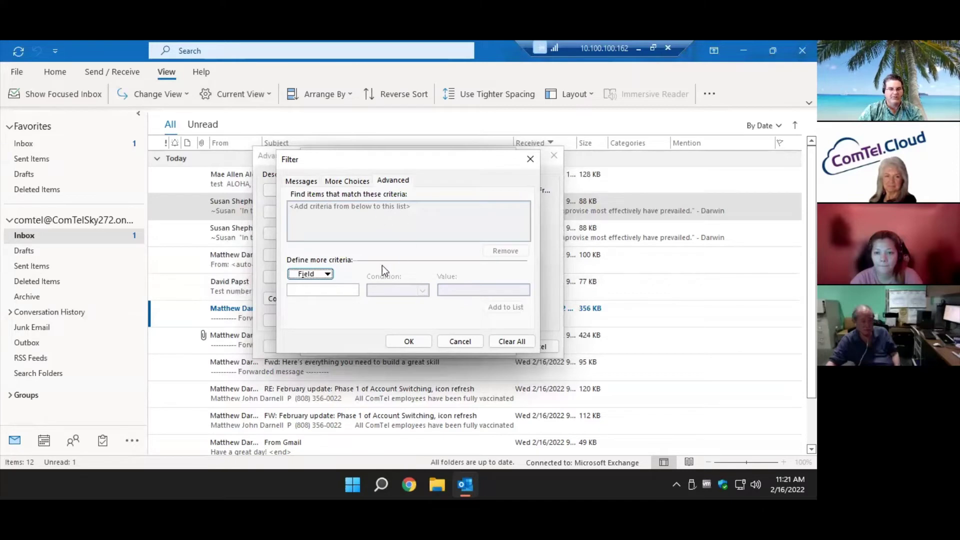
pyautogui.click(310, 184)
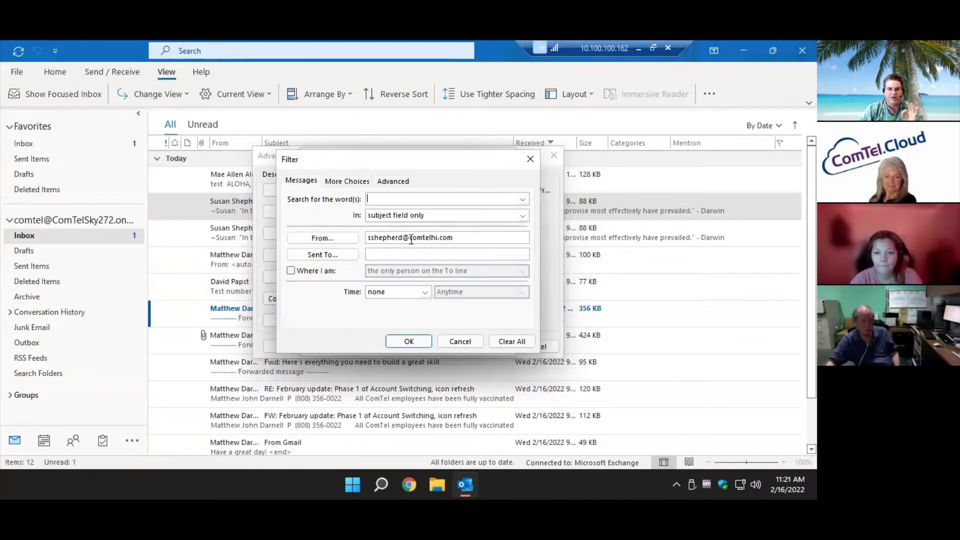
pyautogui.click(344, 181)
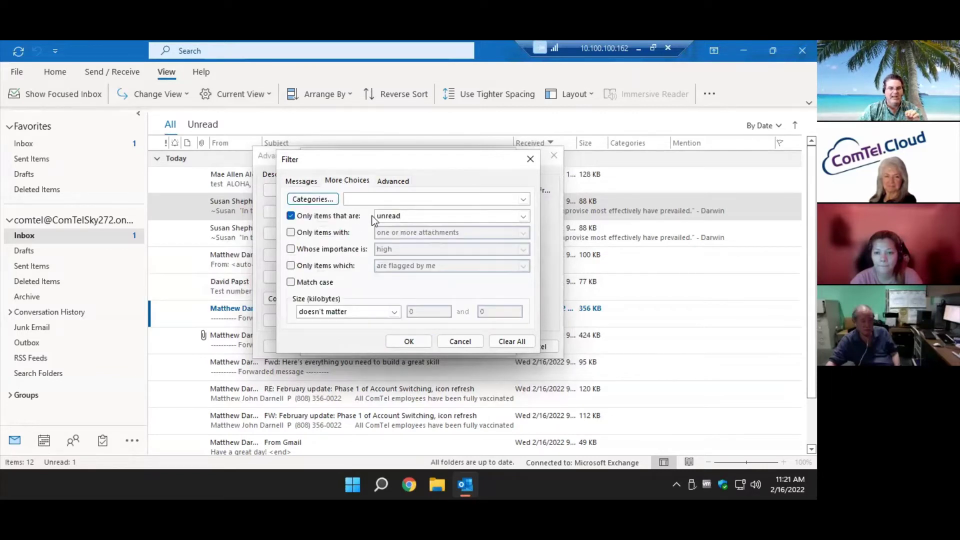
pyautogui.click(409, 341)
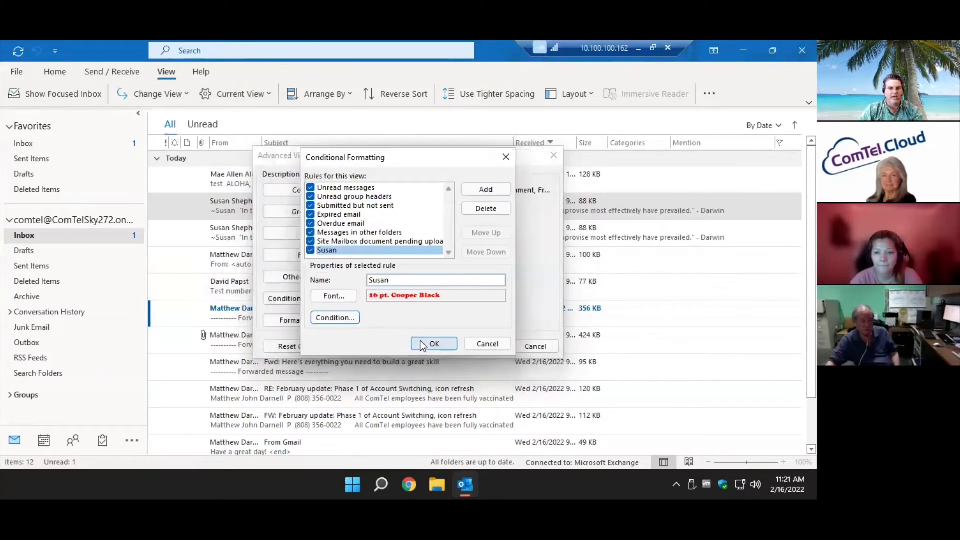
# Apply the view settings and mark 'meeting today' unread to show the red formatting.
pyautogui.click(433, 346)
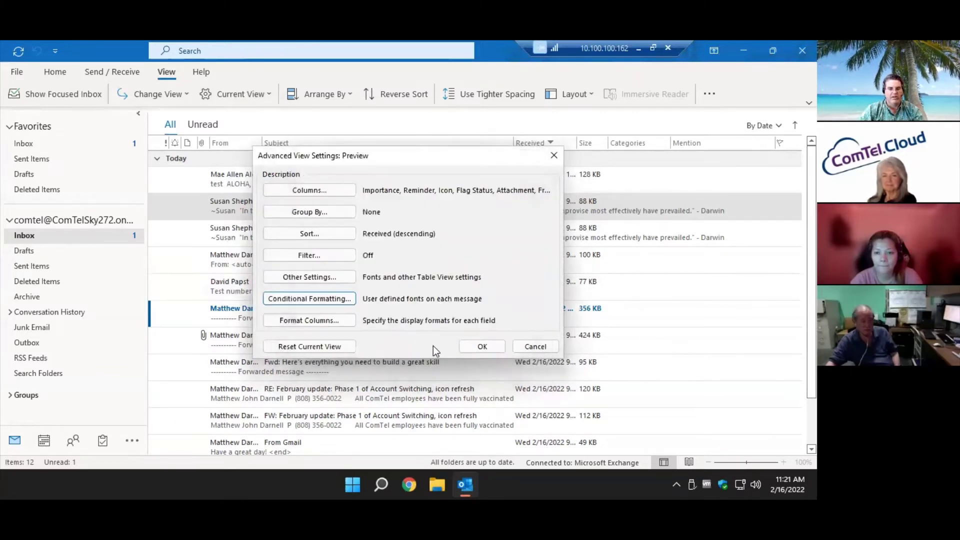
pyautogui.click(481, 346)
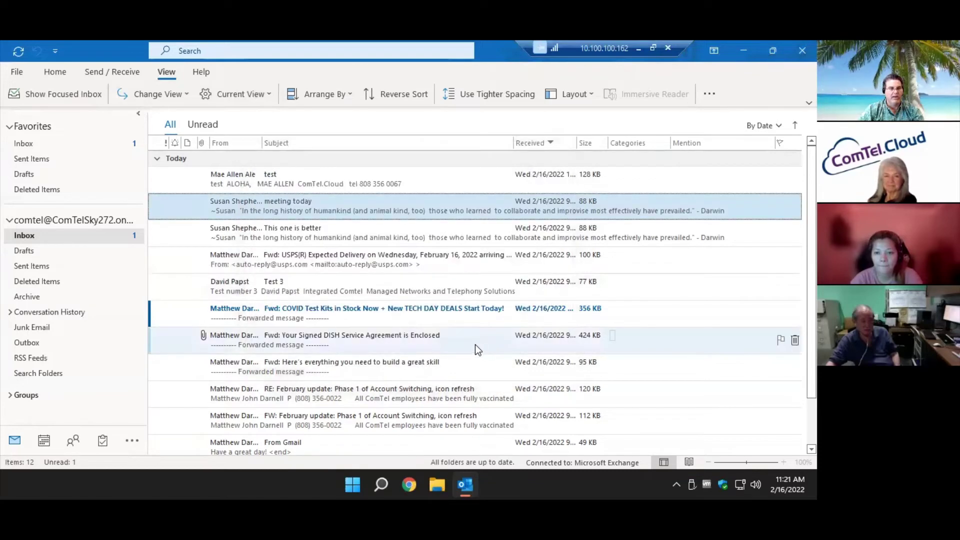
pyautogui.rightClick(299, 206)
pyautogui.click(334, 230)
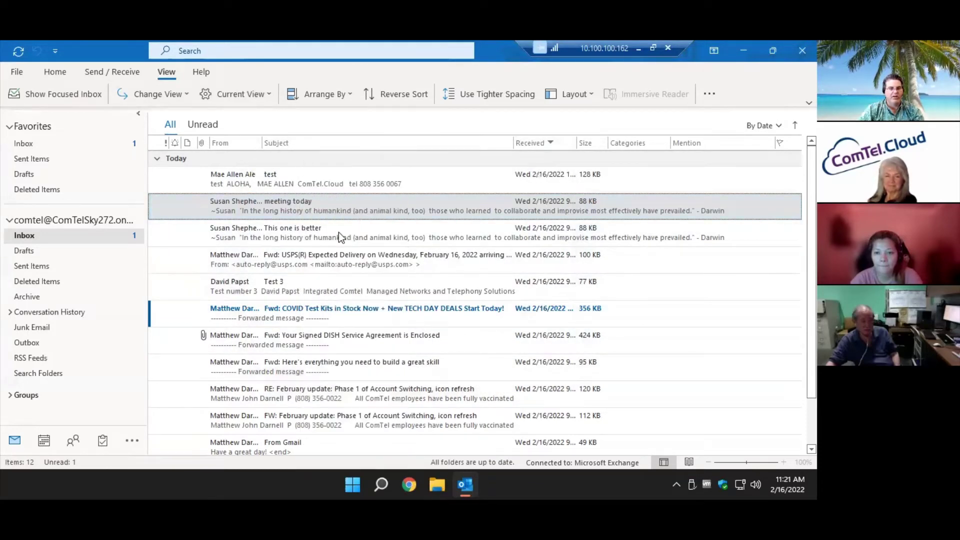
pyautogui.click(371, 269)
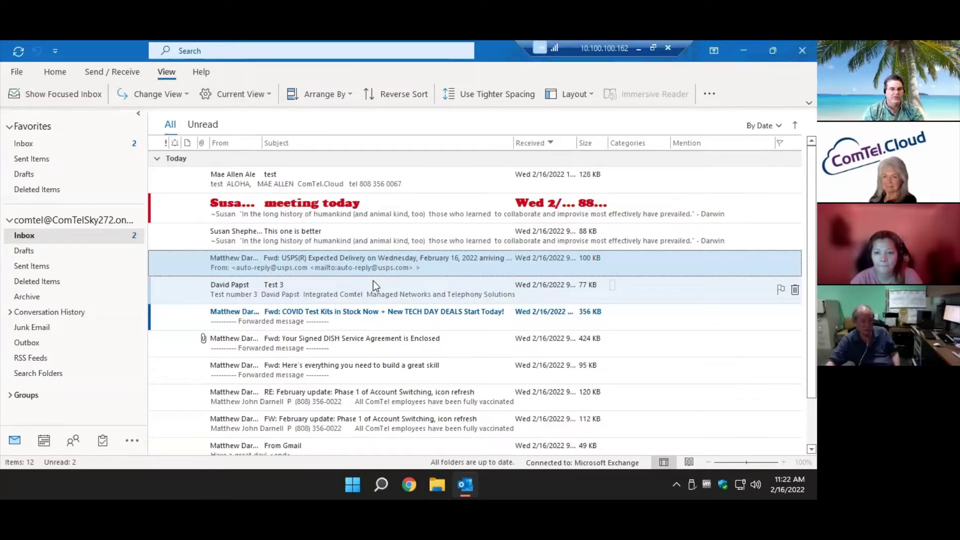
# Open and close the 'meeting today' message, then scroll through the message list.
pyautogui.doubleClick(380, 208)
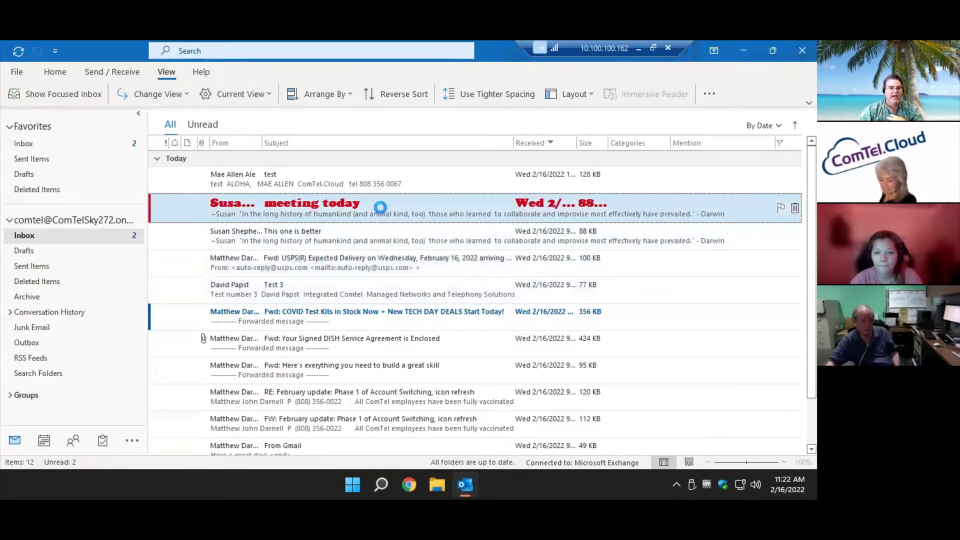
pyautogui.click(797, 50)
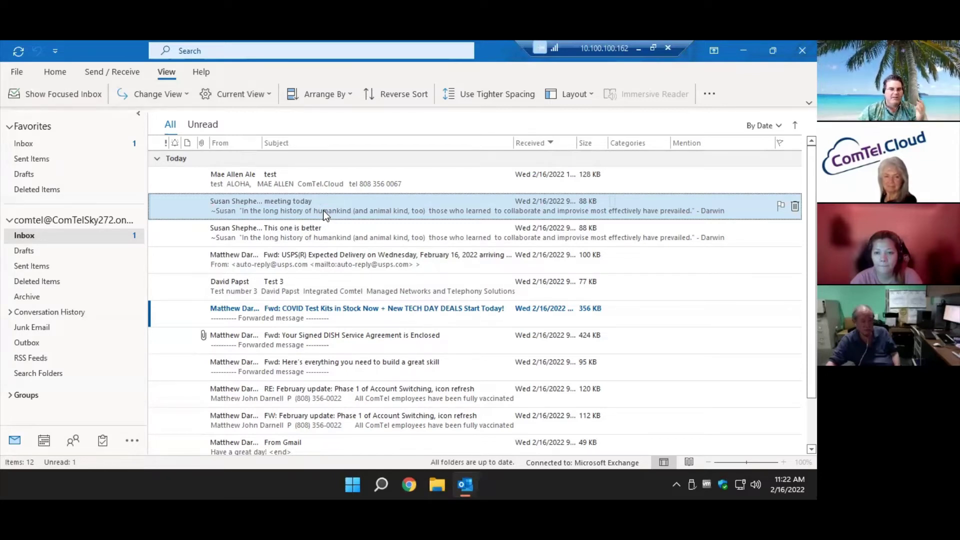
pyautogui.scroll(-1, 343, 318)
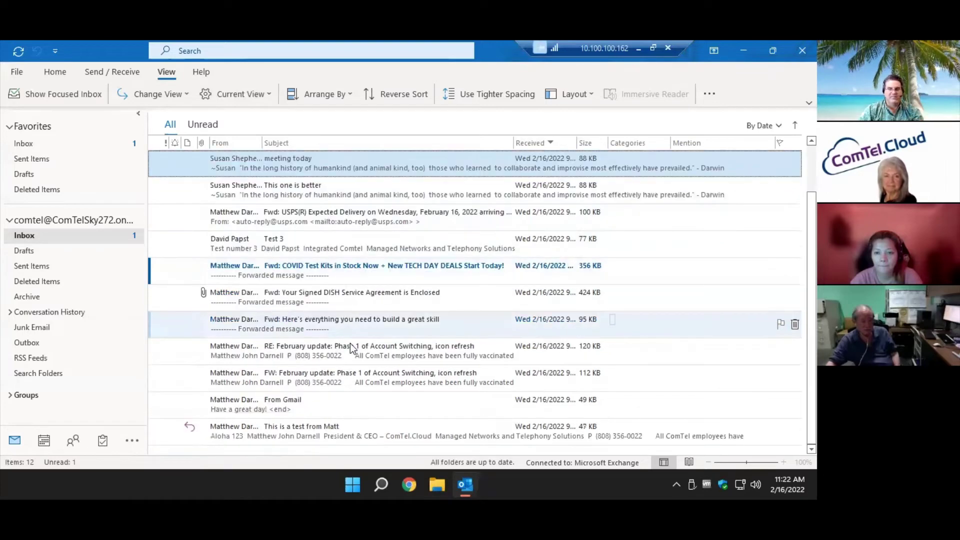
pyautogui.scroll(1, 350, 343)
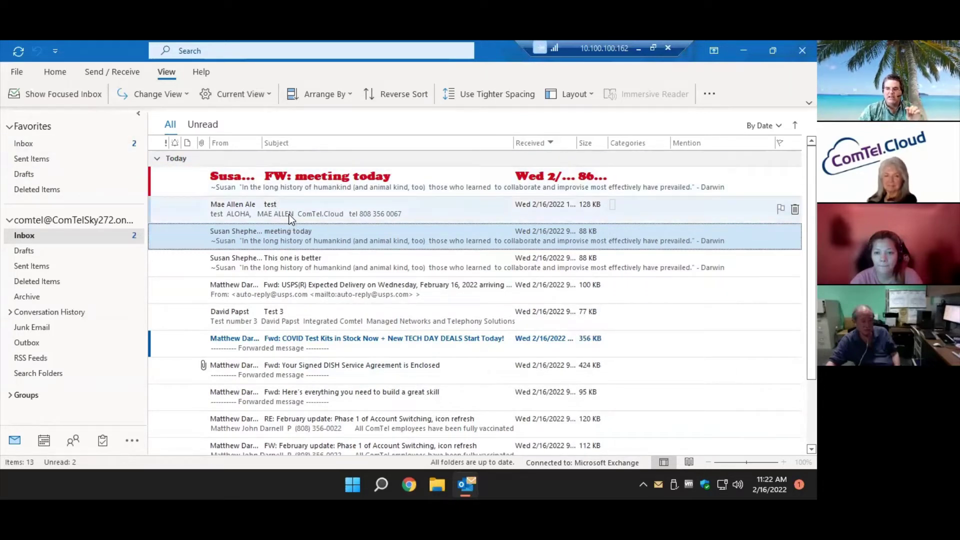
pyautogui.click(166, 96)
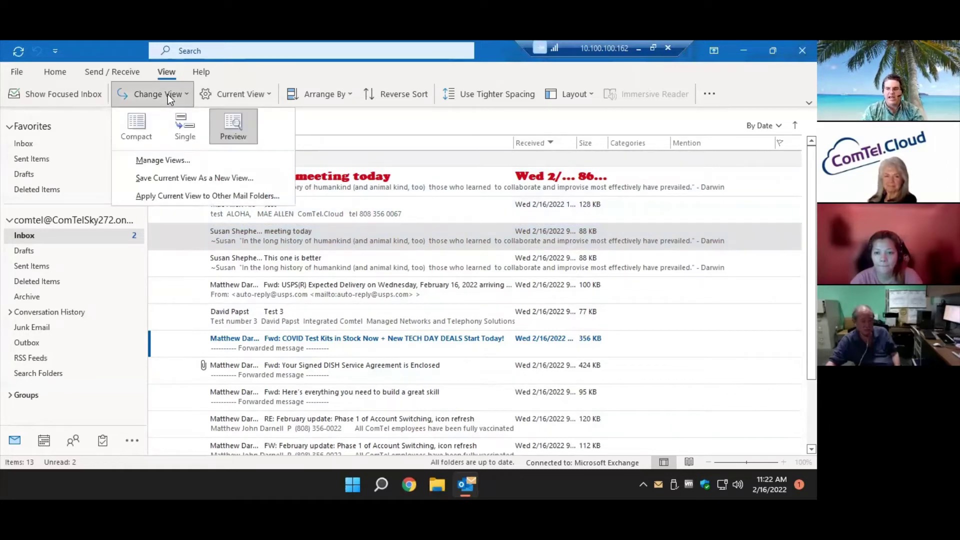
pyautogui.click(143, 123)
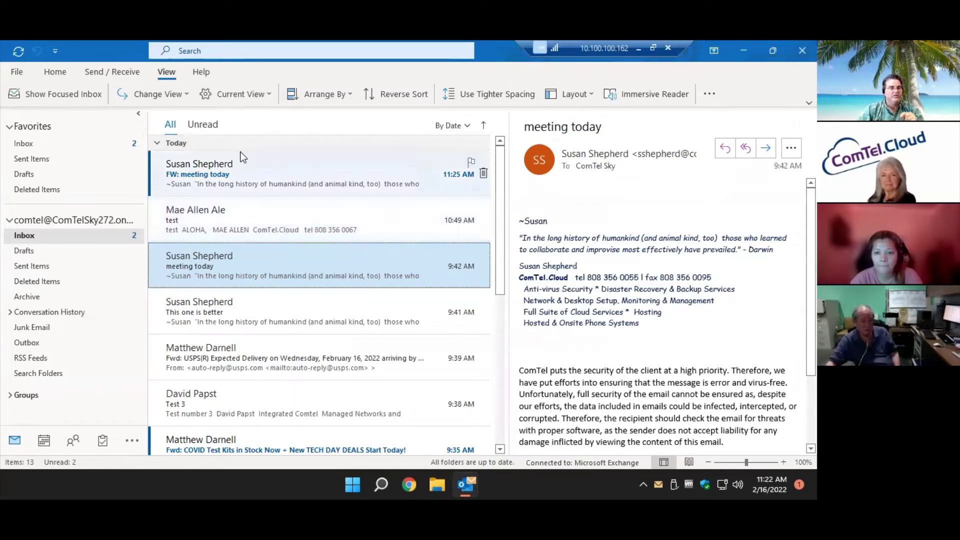
pyautogui.click(166, 98)
pyautogui.click(184, 128)
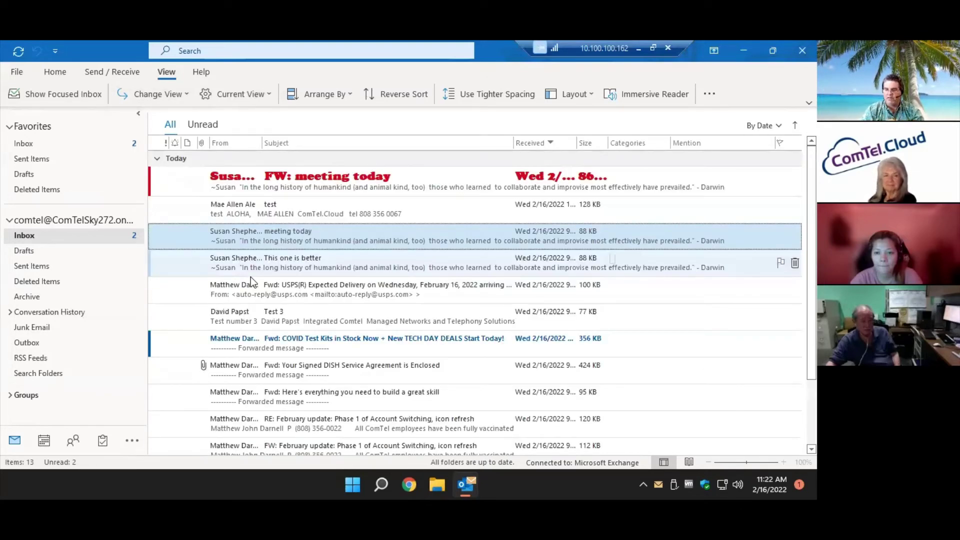
pyautogui.click(140, 92)
pyautogui.click(140, 128)
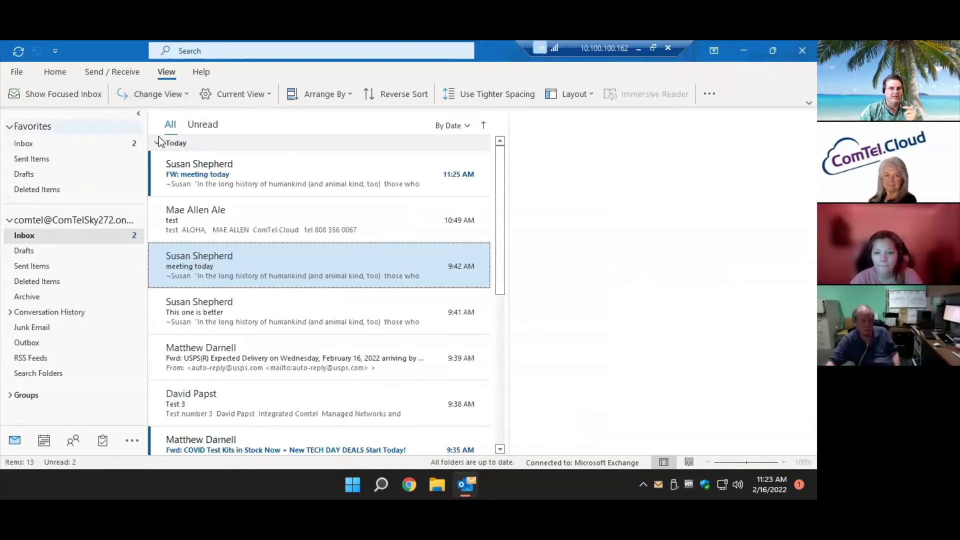
pyautogui.click(248, 93)
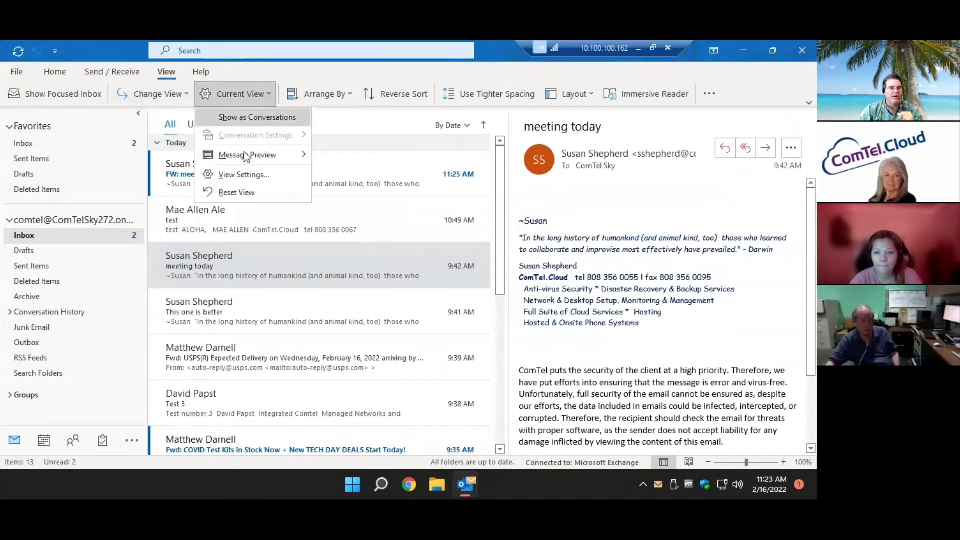
pyautogui.click(247, 173)
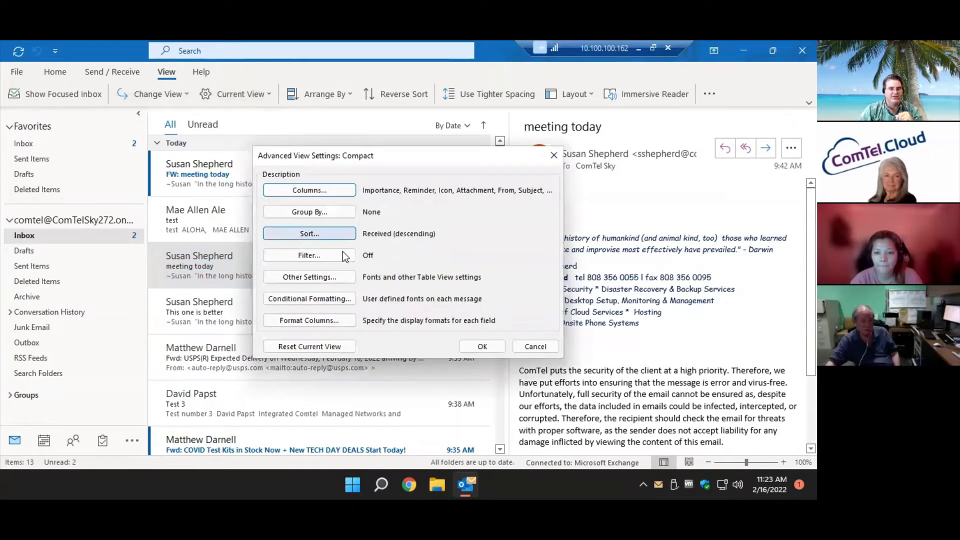
pyautogui.click(319, 297)
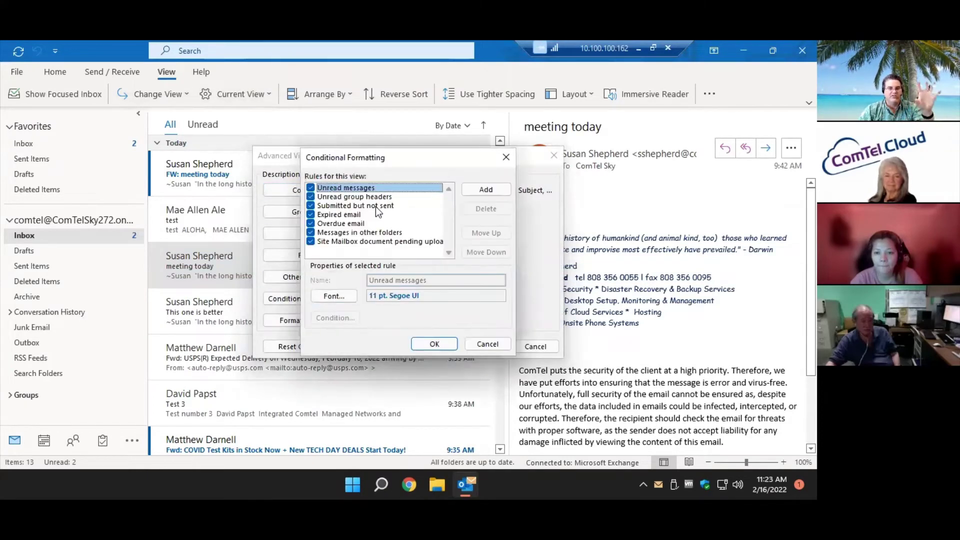
pyautogui.click(488, 349)
pyautogui.click(523, 347)
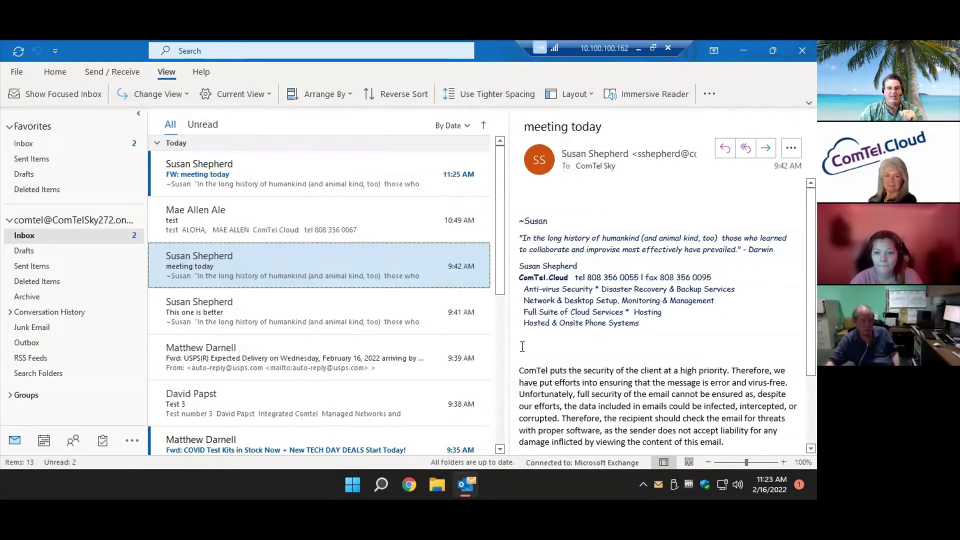
pyautogui.click(161, 98)
pyautogui.click(233, 125)
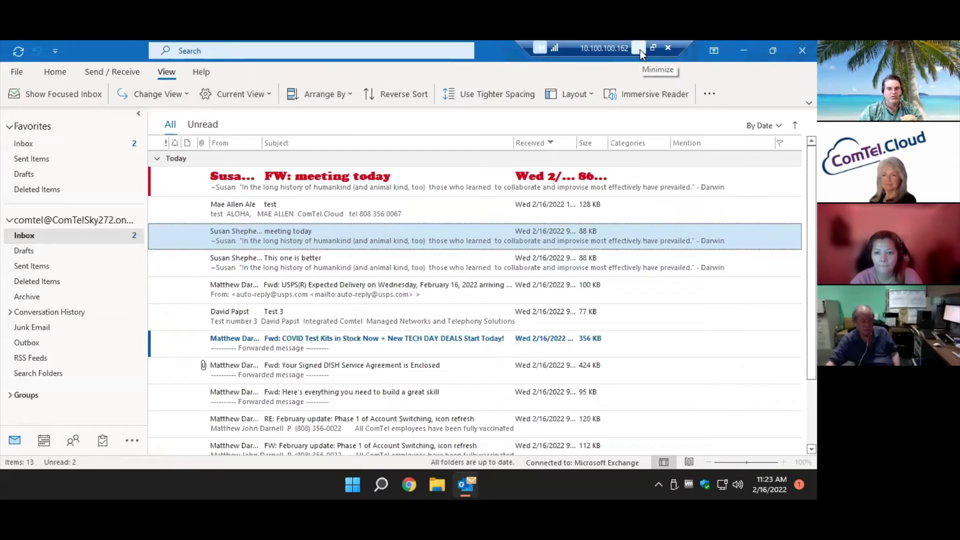
pyautogui.click(640, 49)
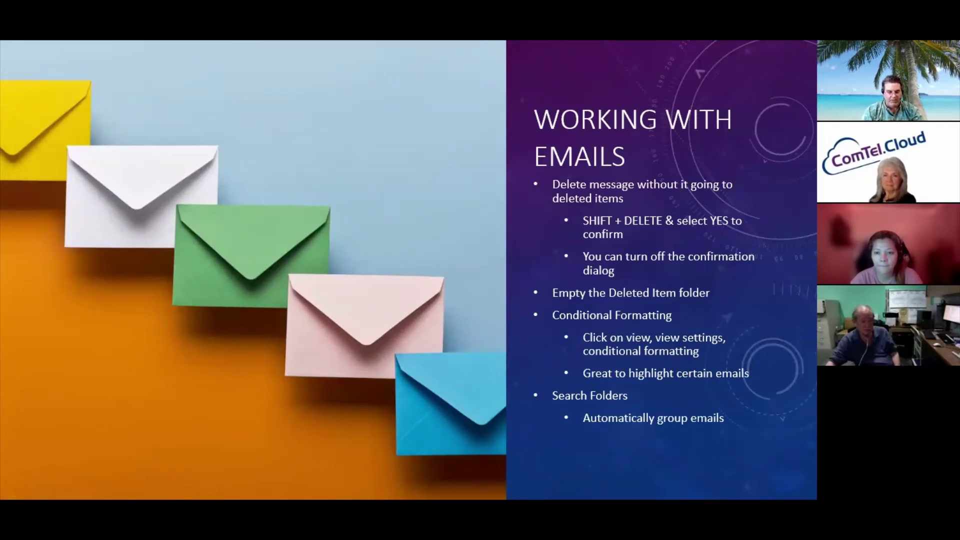
pyautogui.hotkey('alt', 'Tab')
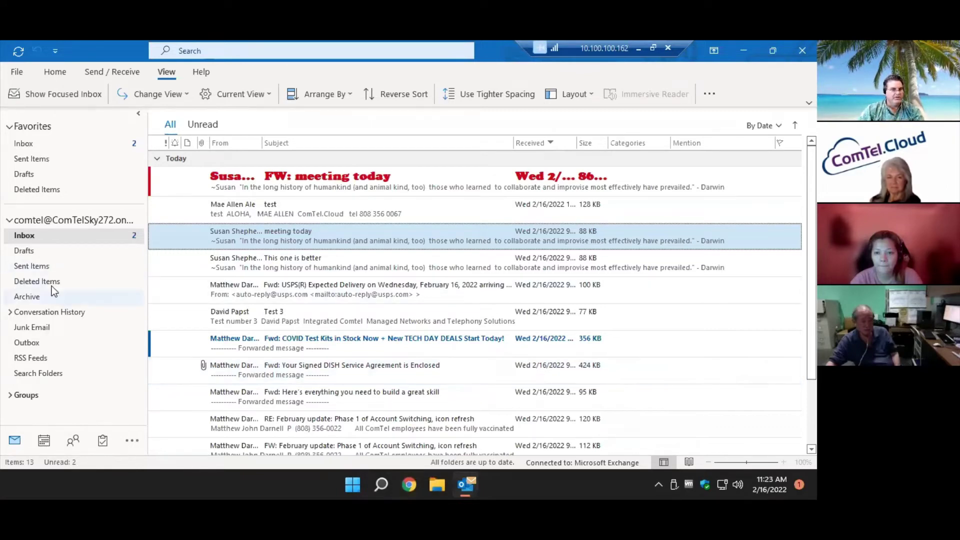
# Create a 'Mail from specific people' search folder using the sender's e-mail address.
pyautogui.rightClick(57, 378)
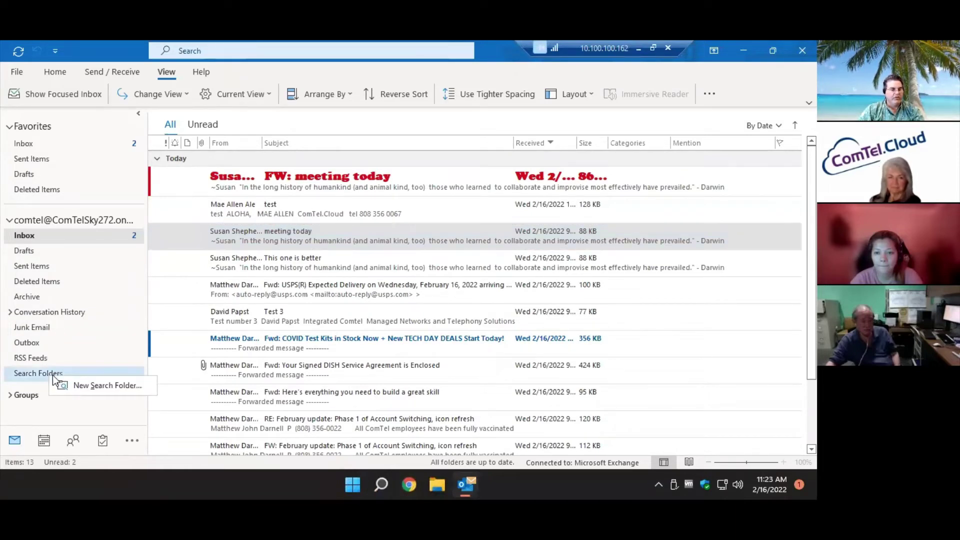
pyautogui.click(103, 384)
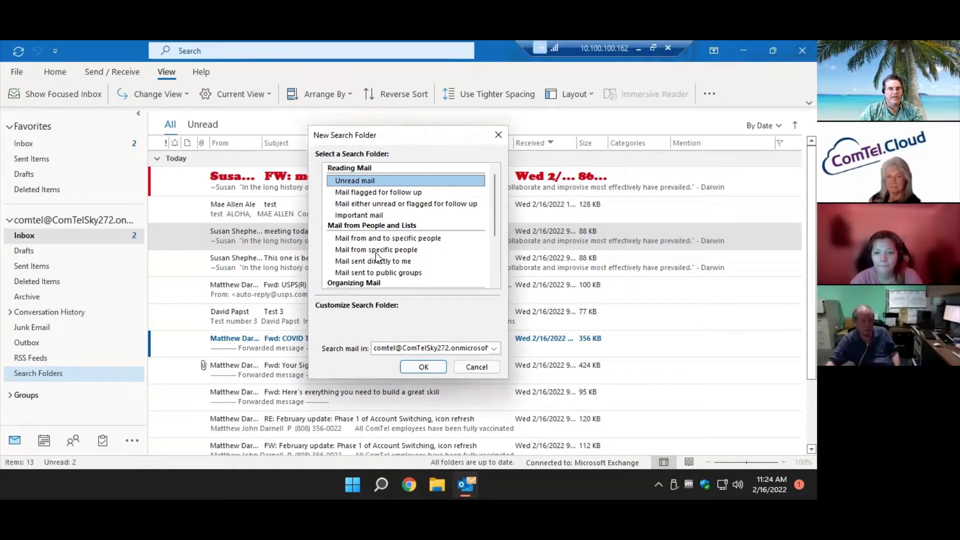
pyautogui.click(376, 250)
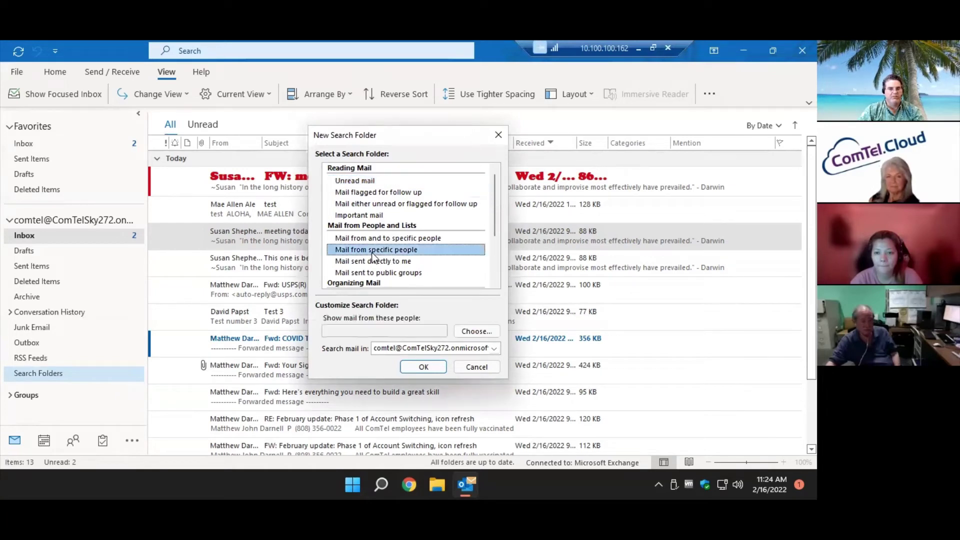
pyautogui.click(475, 331)
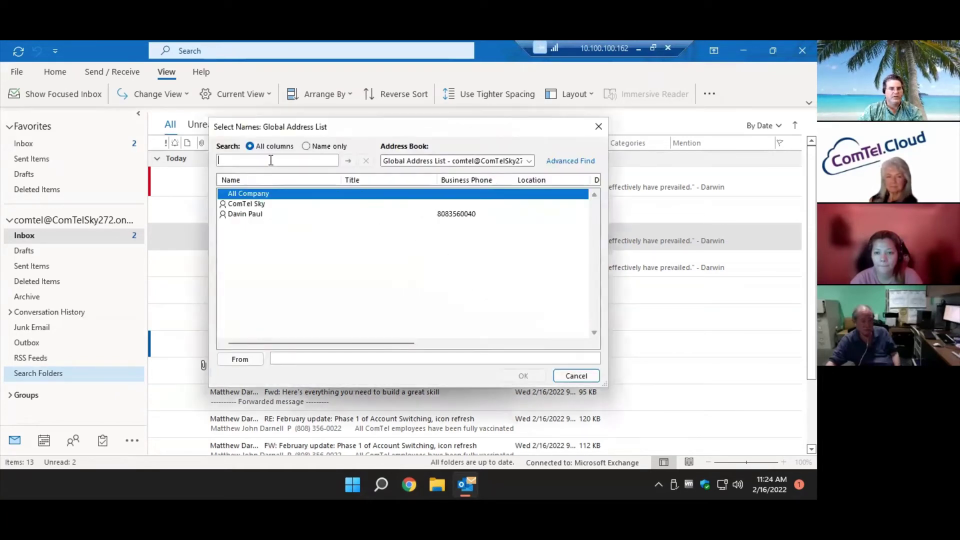
pyautogui.click(316, 359)
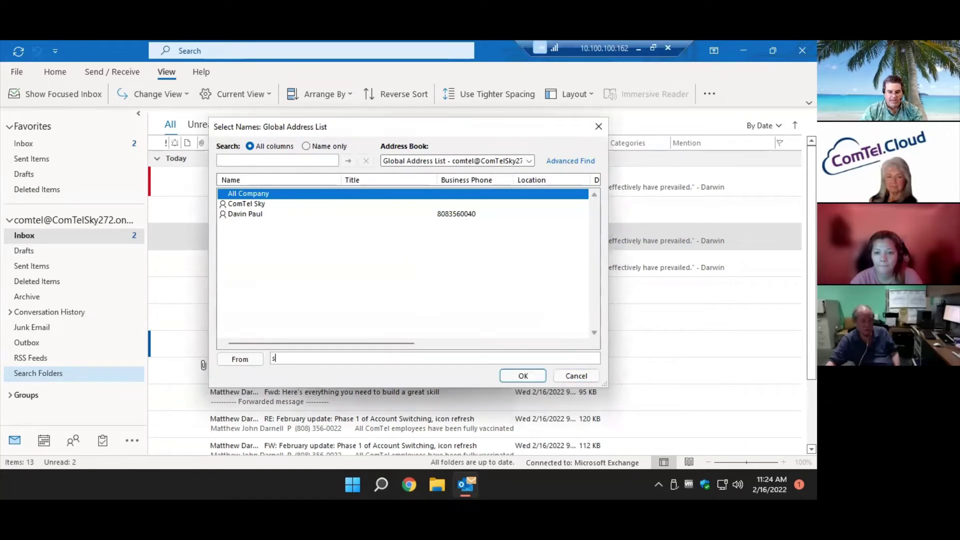
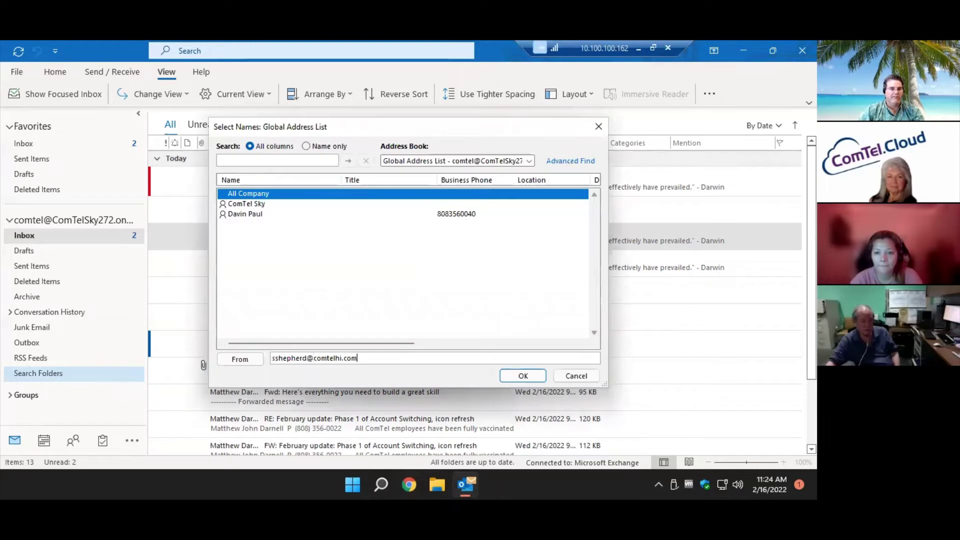
pyautogui.click(520, 376)
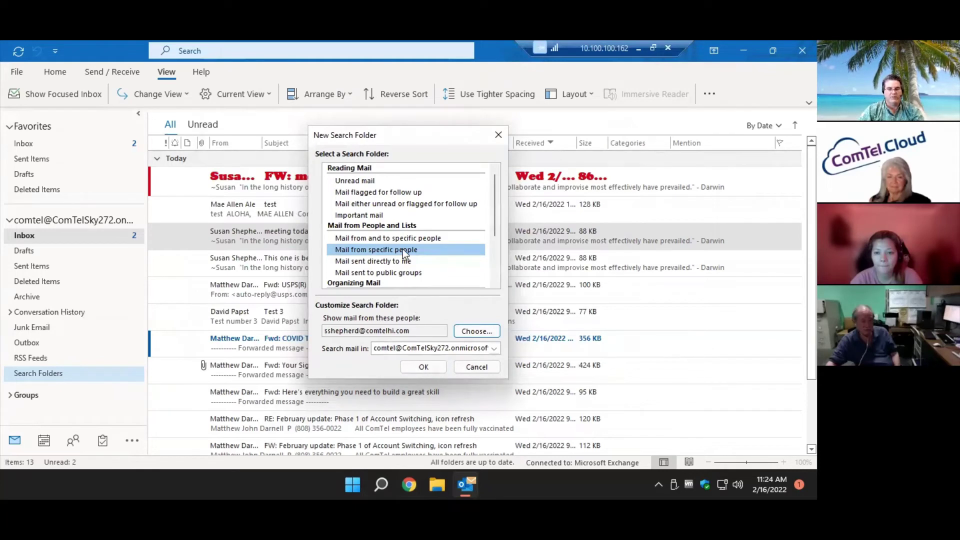
pyautogui.click(423, 368)
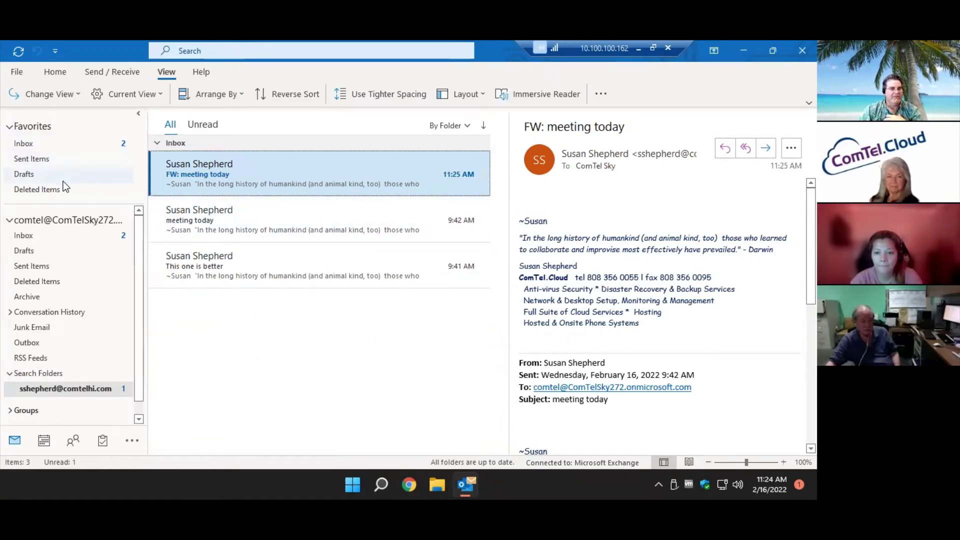
# Add the sender's search folder to Favorites, open it, then return to the Inbox.
pyautogui.rightClick(87, 389)
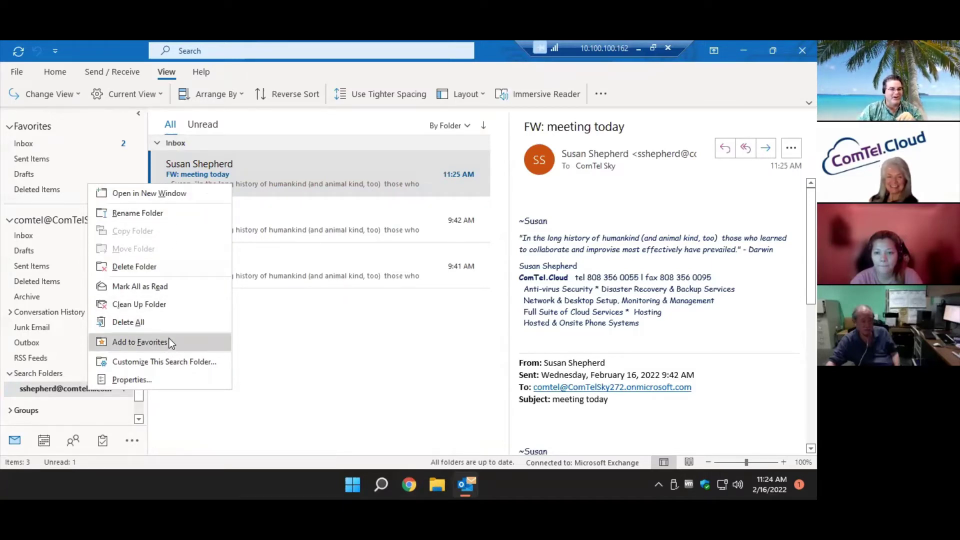
pyautogui.click(170, 342)
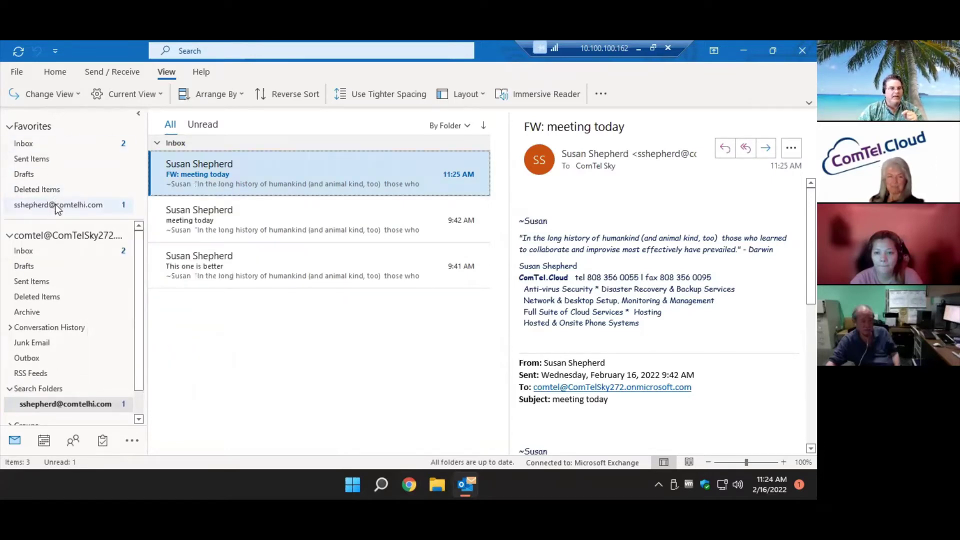
pyautogui.click(56, 206)
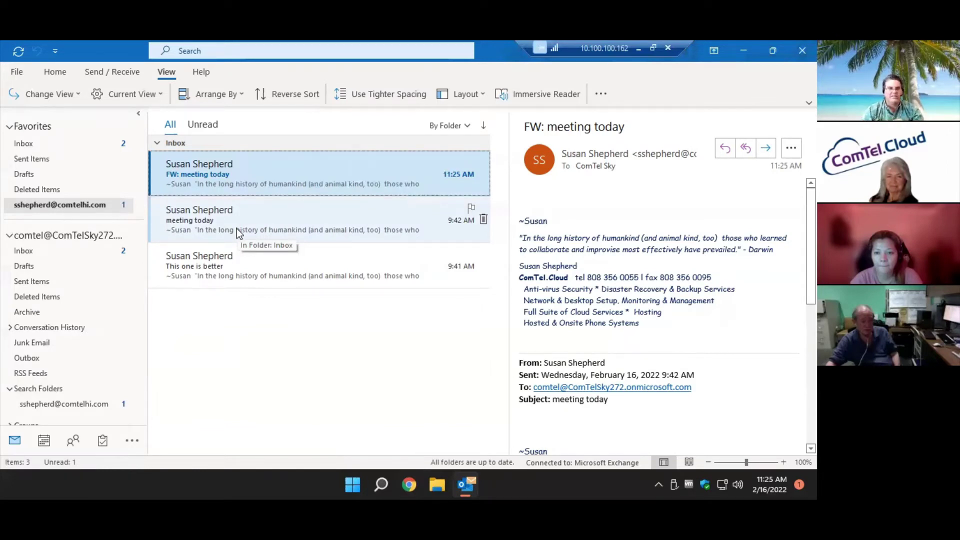
pyautogui.click(96, 251)
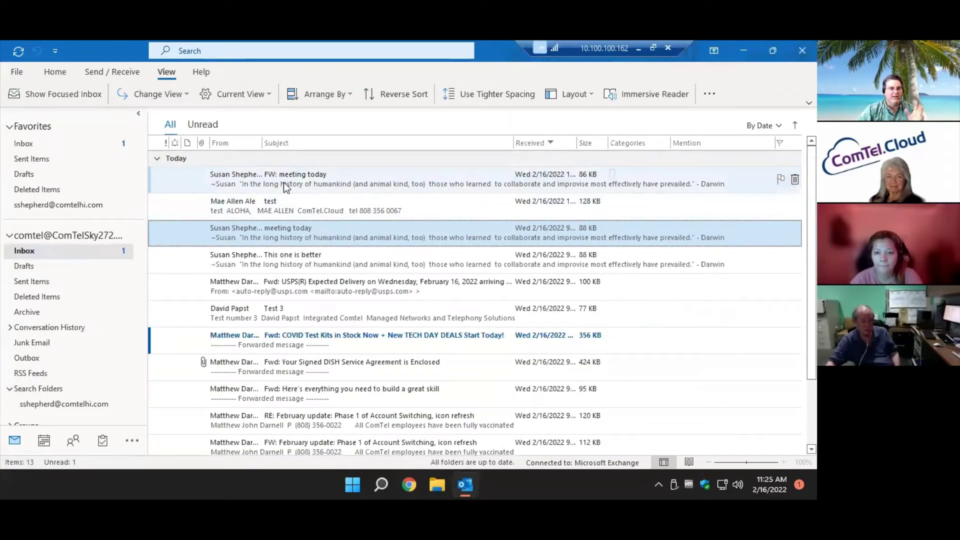
# Mark 'FW: meeting today' unread, then view the sender's search folder in Favorites.
pyautogui.rightClick(284, 183)
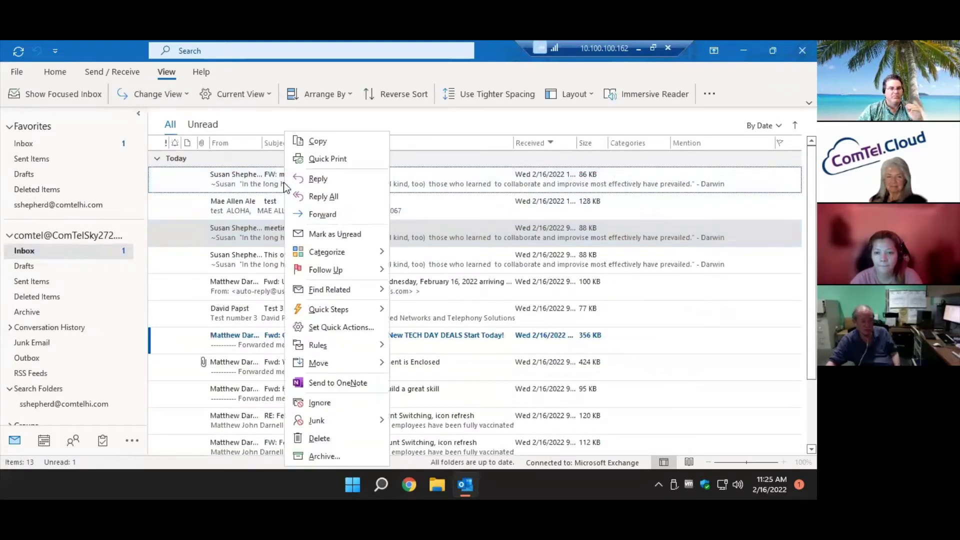
pyautogui.click(319, 234)
pyautogui.click(318, 206)
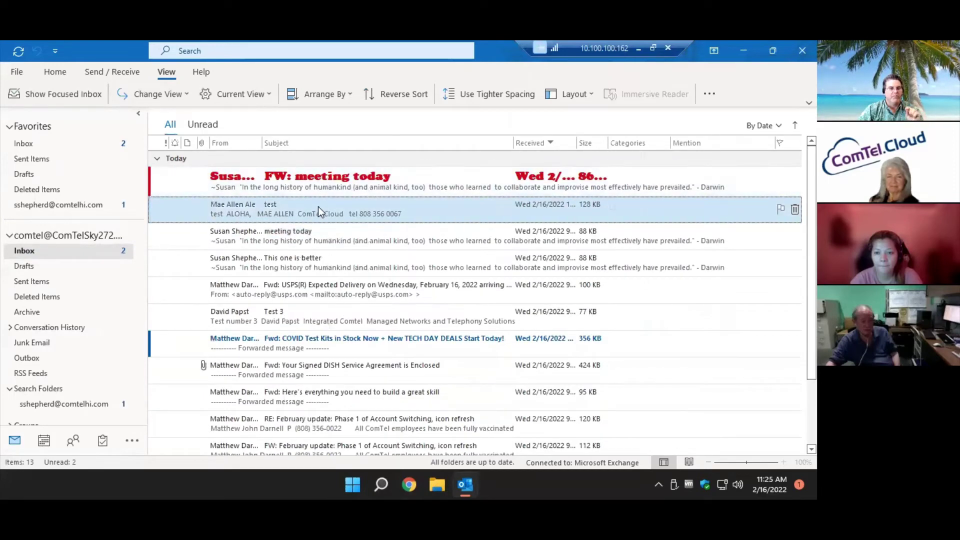
pyautogui.click(89, 205)
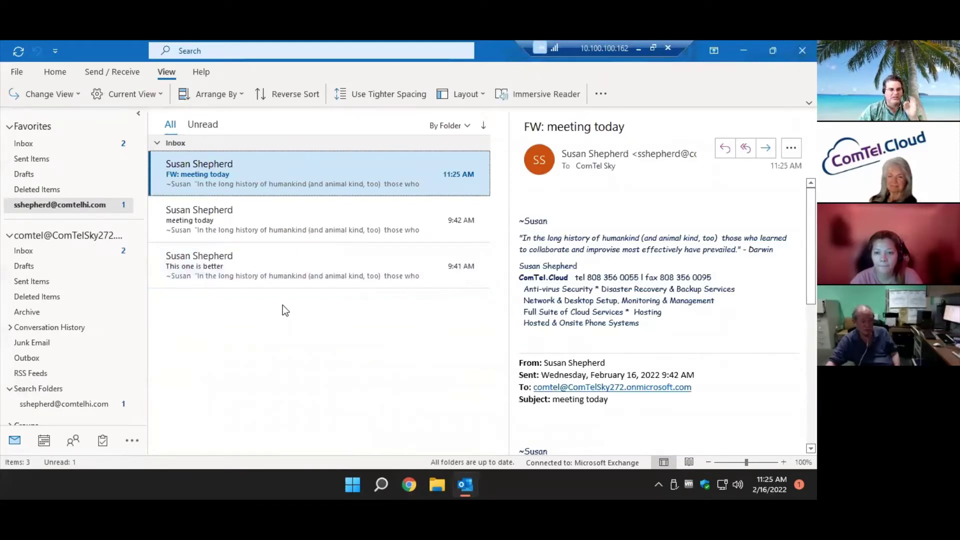
pyautogui.click(77, 144)
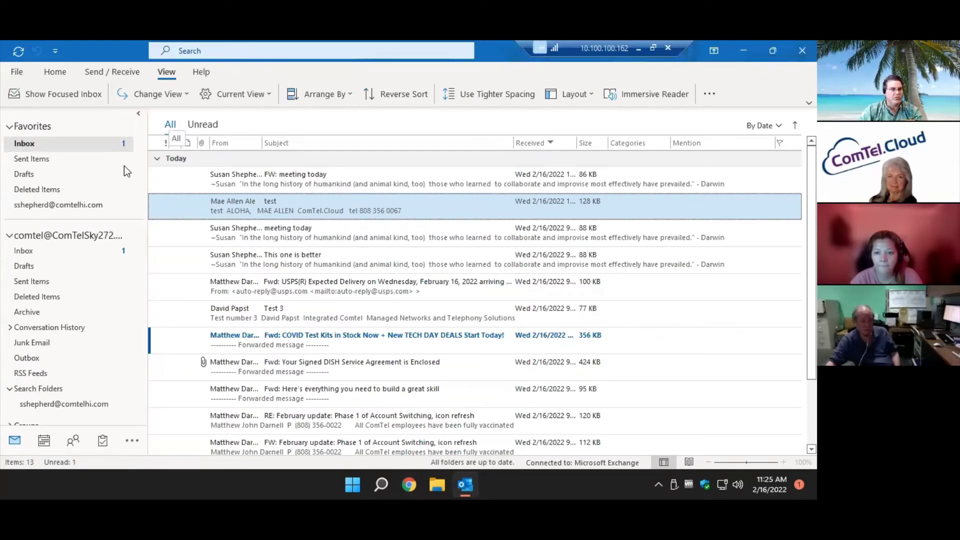
pyautogui.click(85, 201)
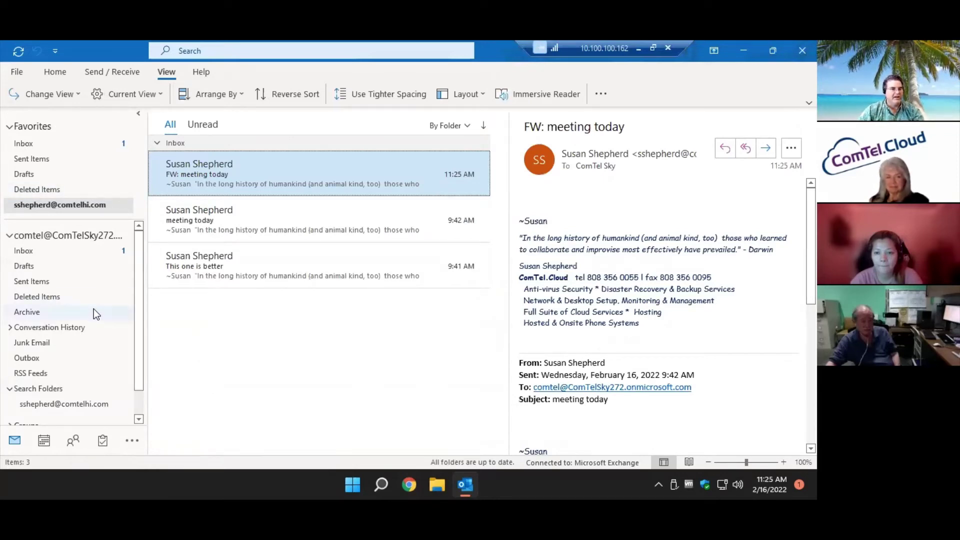
pyautogui.scroll(-2, 94, 309)
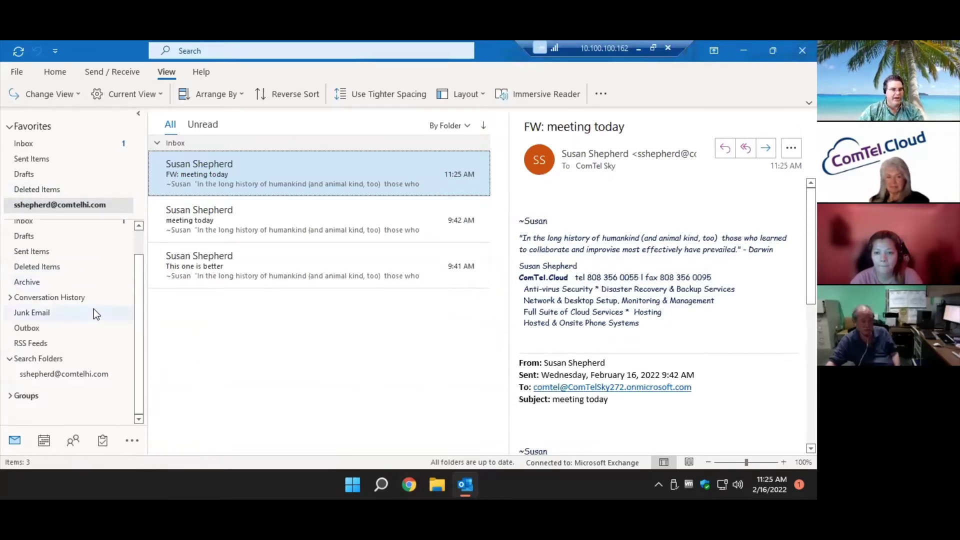
# Create a new Unread mail search folder under Search Folders.
pyautogui.rightClick(53, 359)
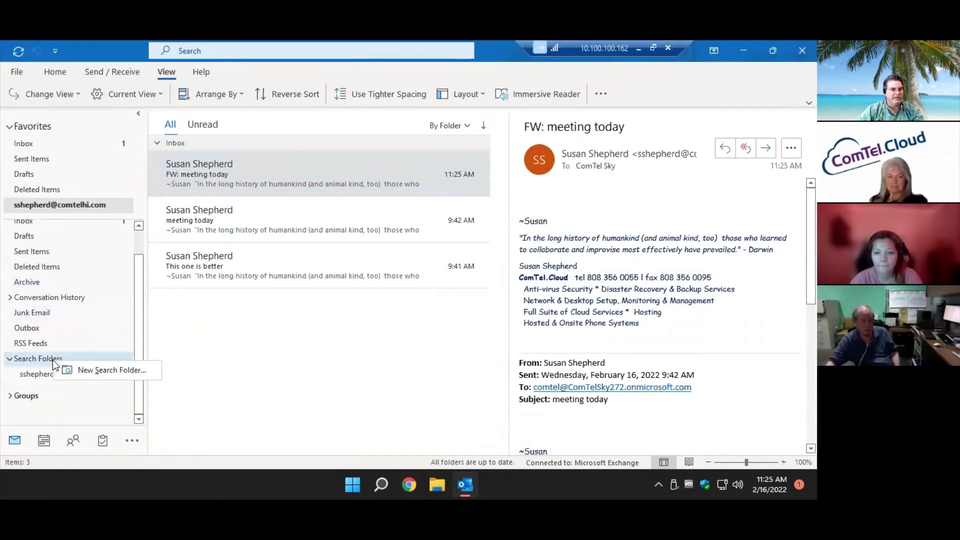
pyautogui.click(89, 368)
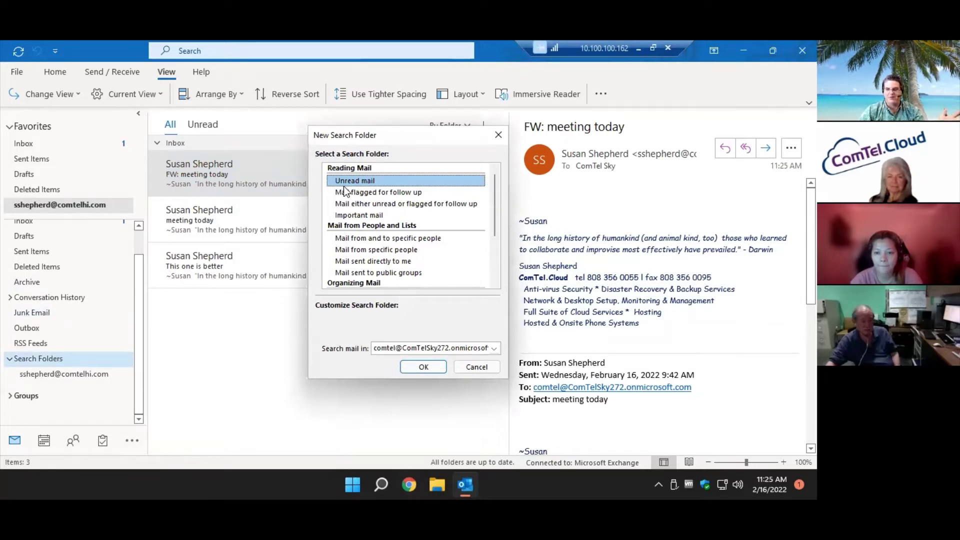
pyautogui.click(423, 367)
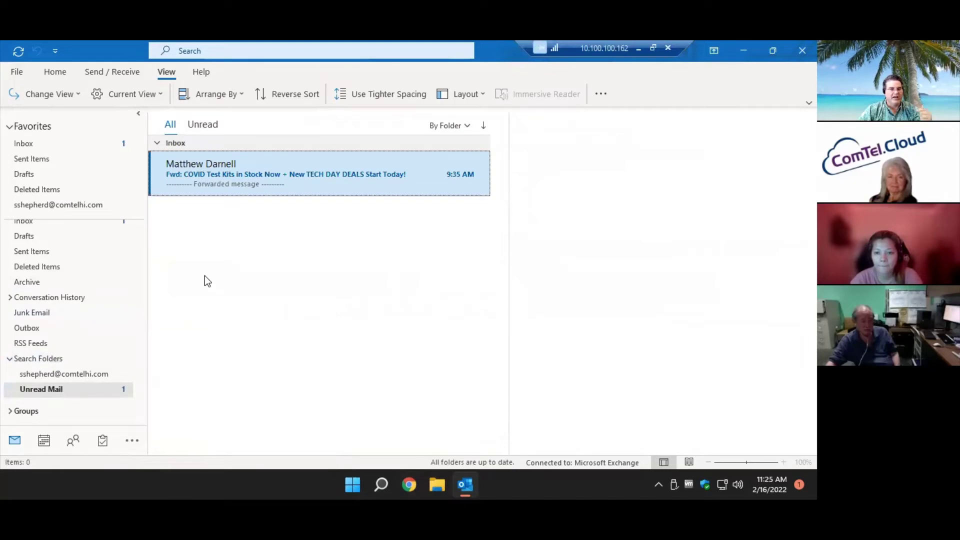
# Add Unread Mail to Favorites, view it, then return to the Favorites Inbox.
pyautogui.rightClick(75, 390)
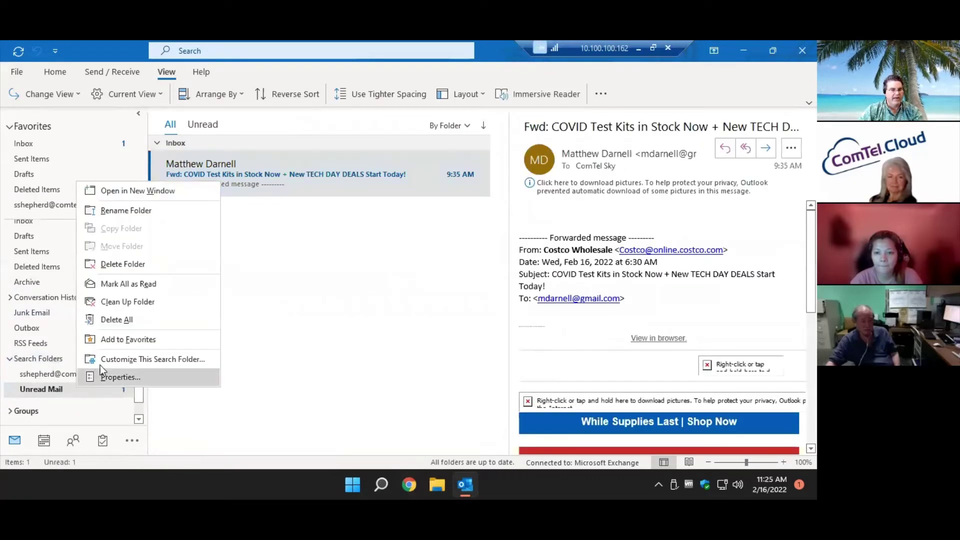
pyautogui.click(118, 340)
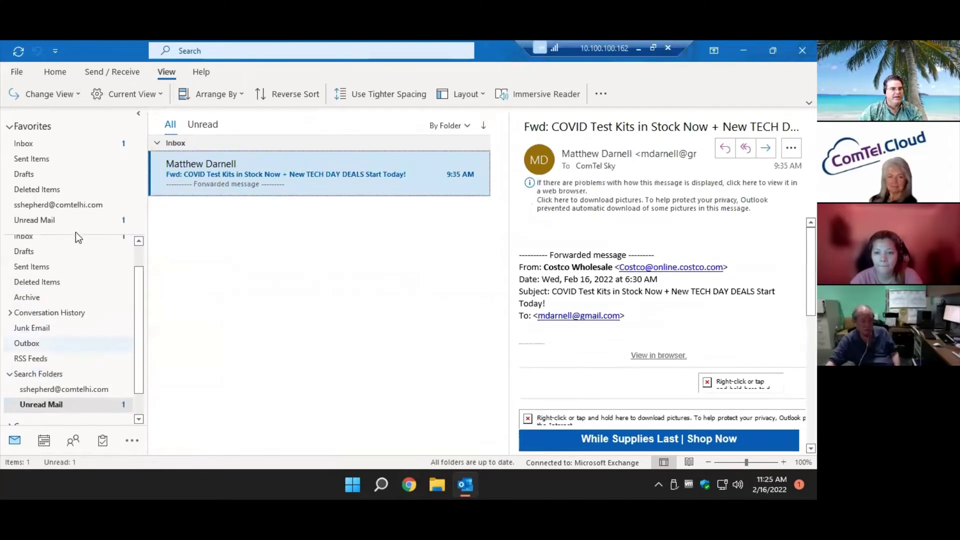
pyautogui.click(82, 220)
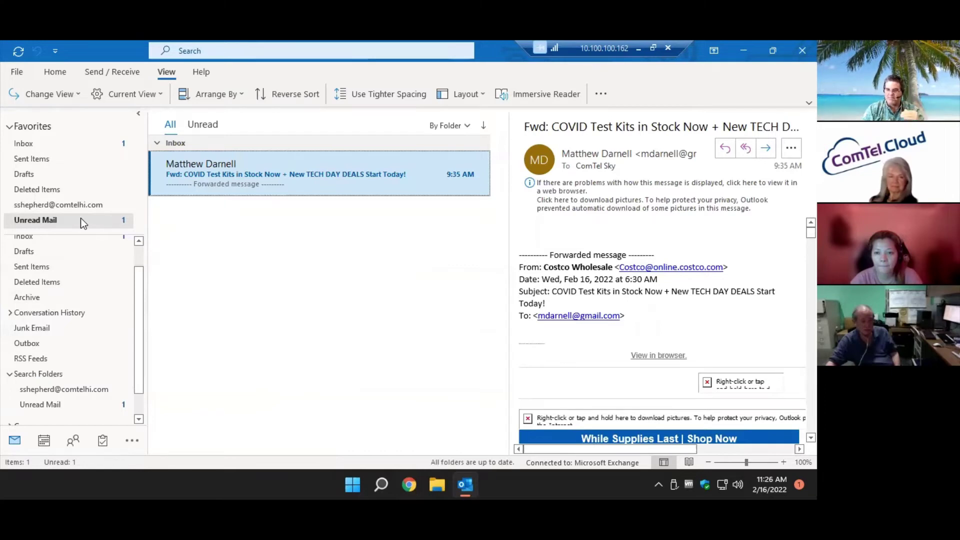
pyautogui.click(47, 143)
# Mark every message in the Inbox as unread.
pyautogui.click(320, 185)
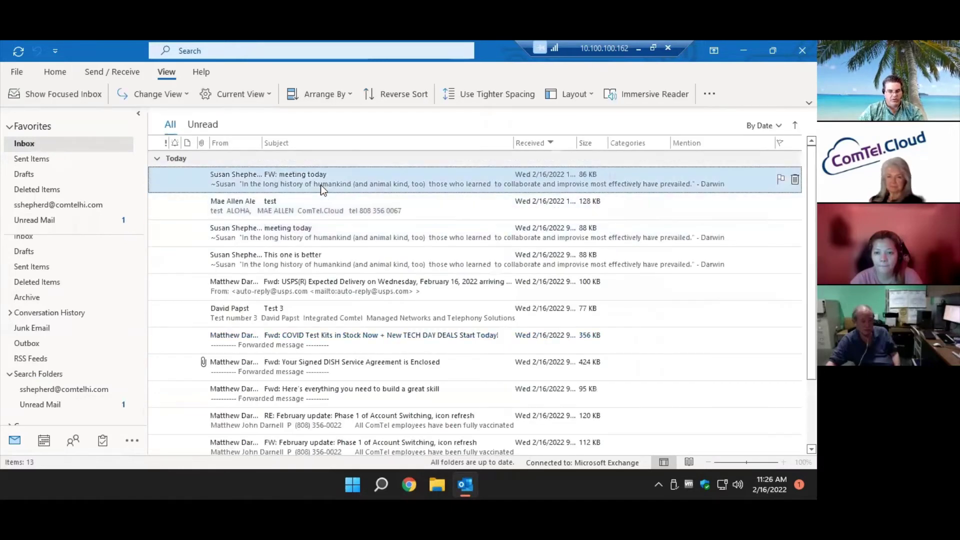
pyautogui.hotkey('ctrl', 'a')
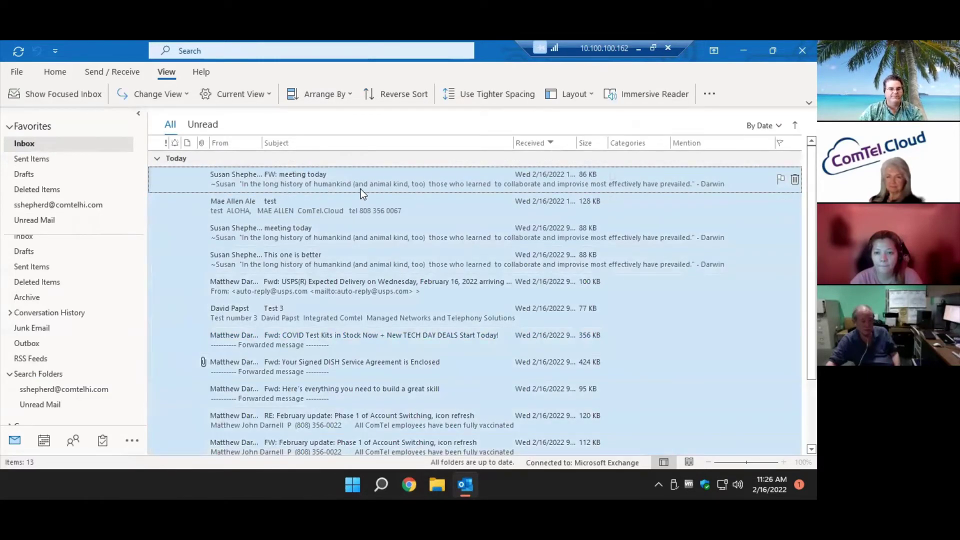
pyautogui.rightClick(365, 202)
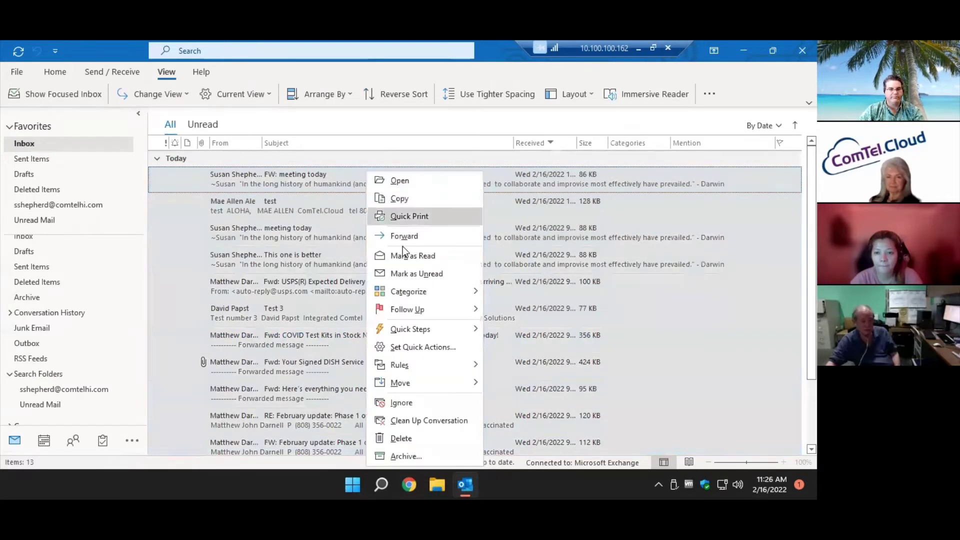
pyautogui.click(413, 270)
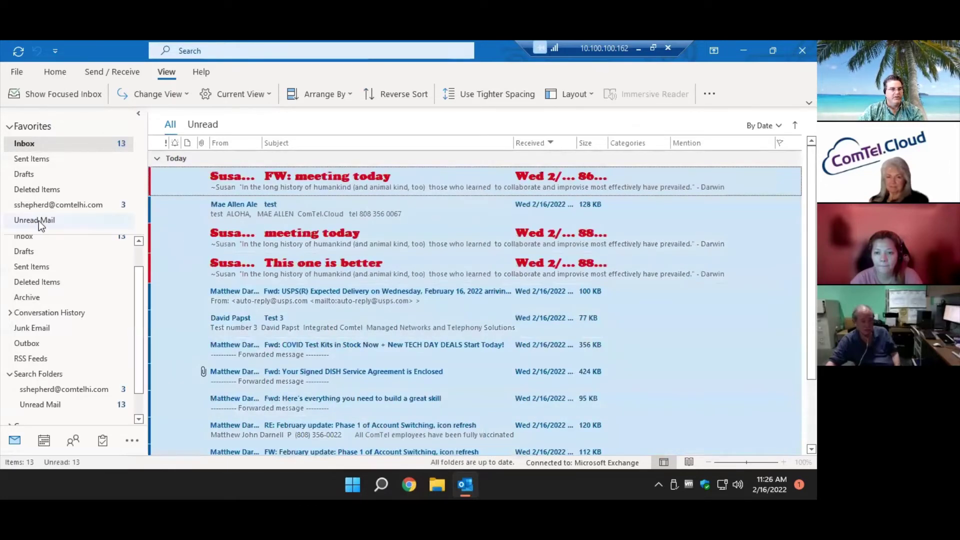
# In Unread Mail, read the test, meeting today, This one is better, USPS and FW: meeting today messages.
pyautogui.click(39, 222)
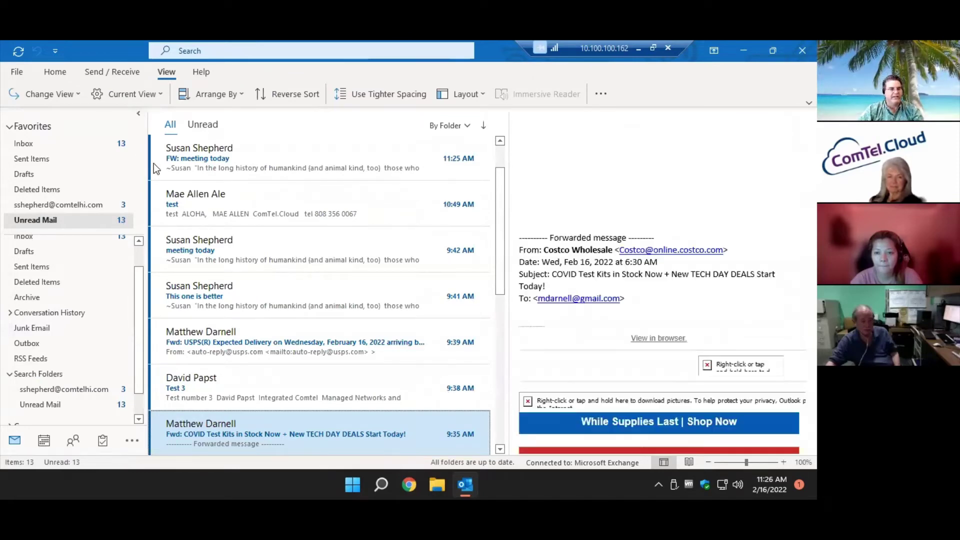
pyautogui.click(230, 202)
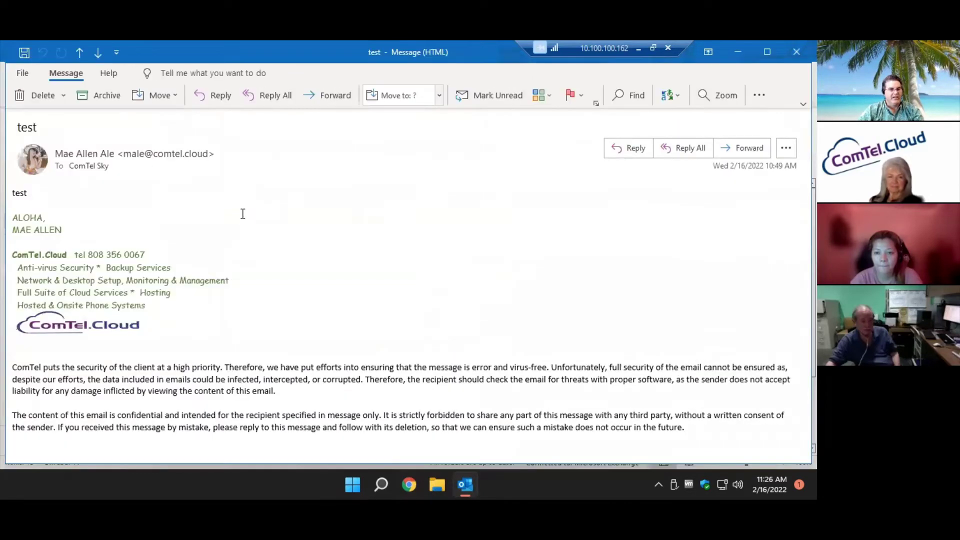
pyautogui.press('Escape')
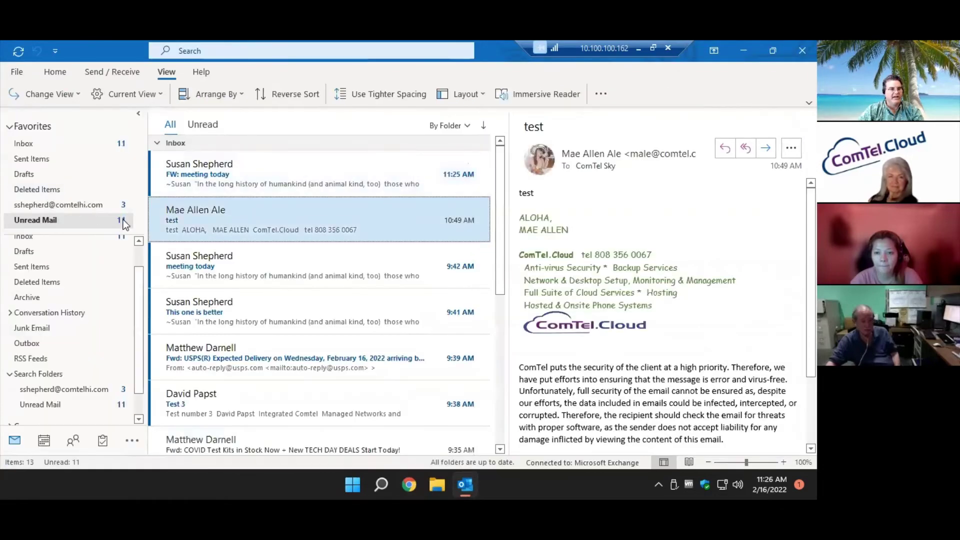
pyautogui.click(190, 253)
pyautogui.click(223, 311)
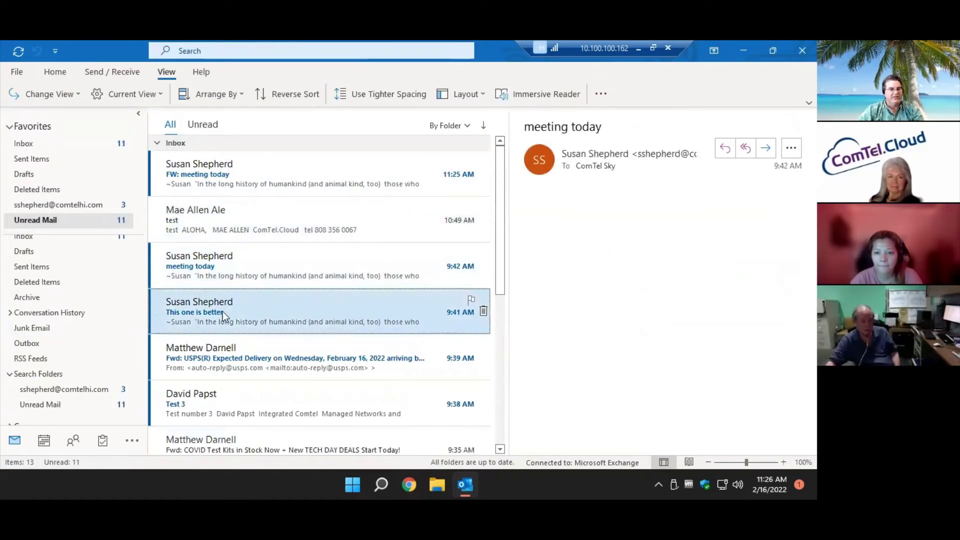
pyautogui.click(235, 352)
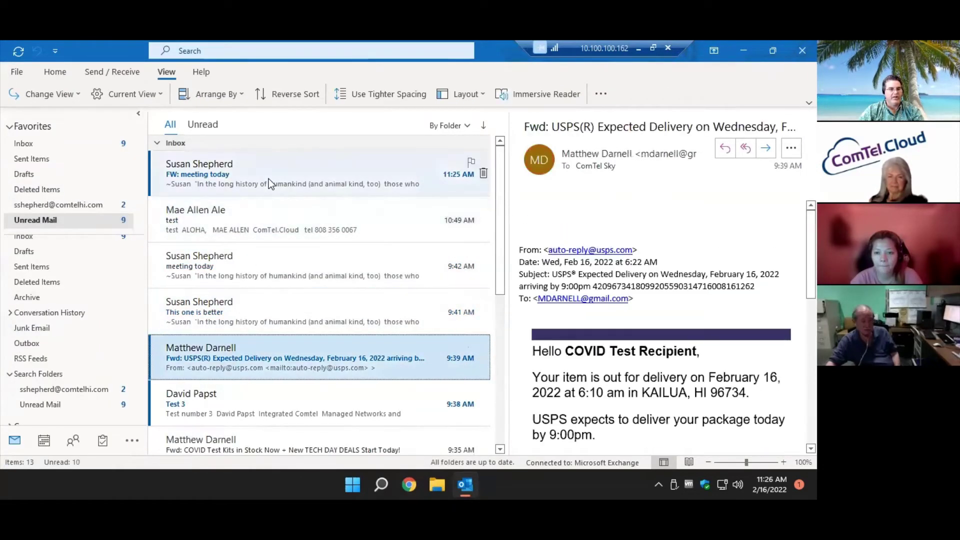
pyautogui.click(268, 179)
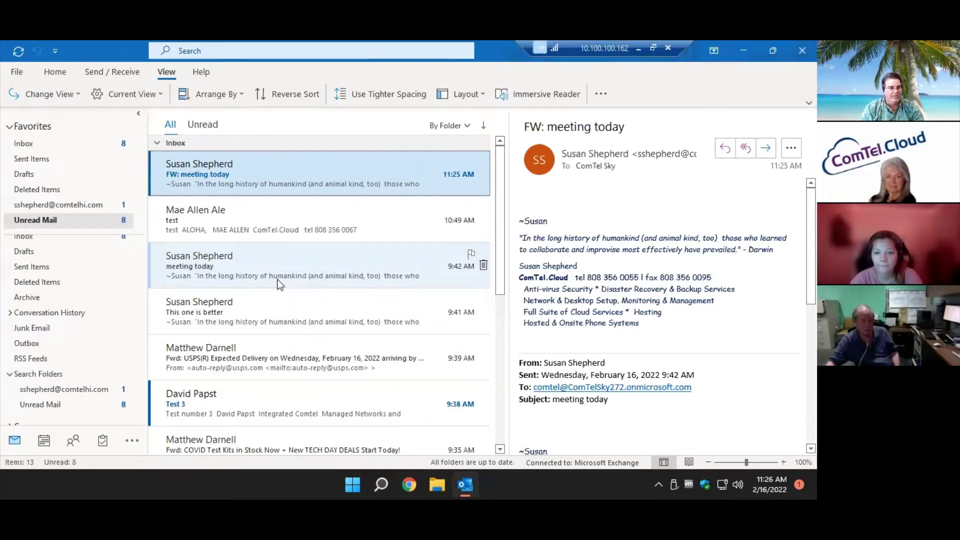
# Check the one-sender search folder and Unread Mail, then show the Use Outlook Rules slide.
pyautogui.click(56, 203)
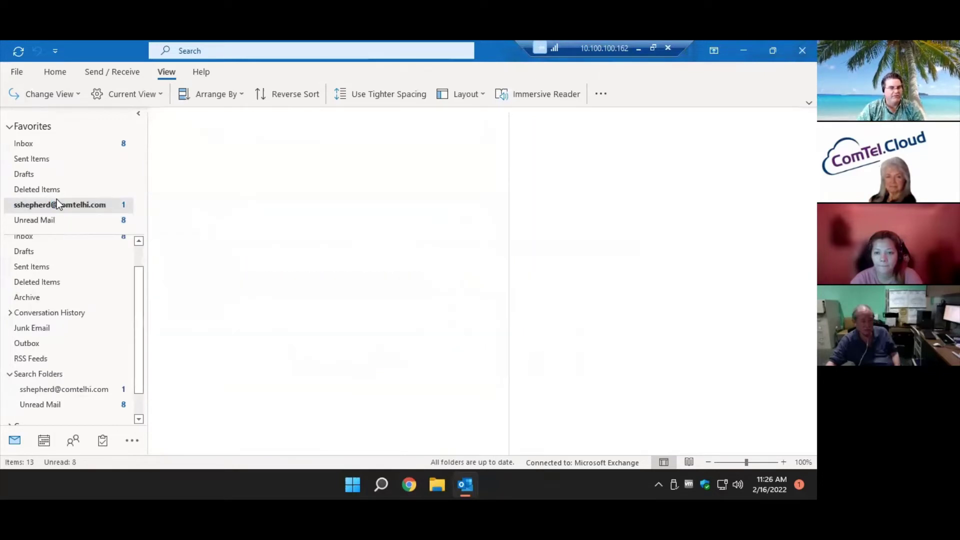
pyautogui.click(73, 222)
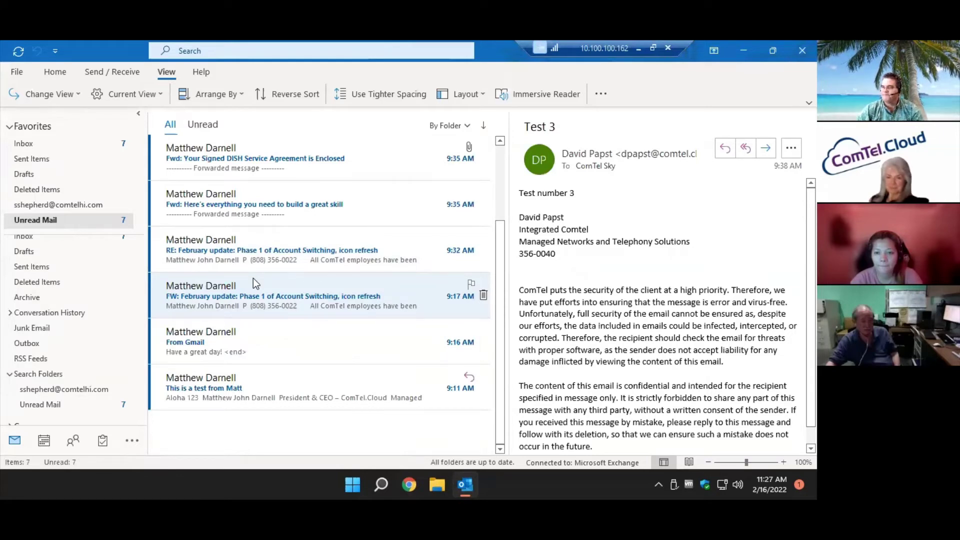
pyautogui.click(638, 48)
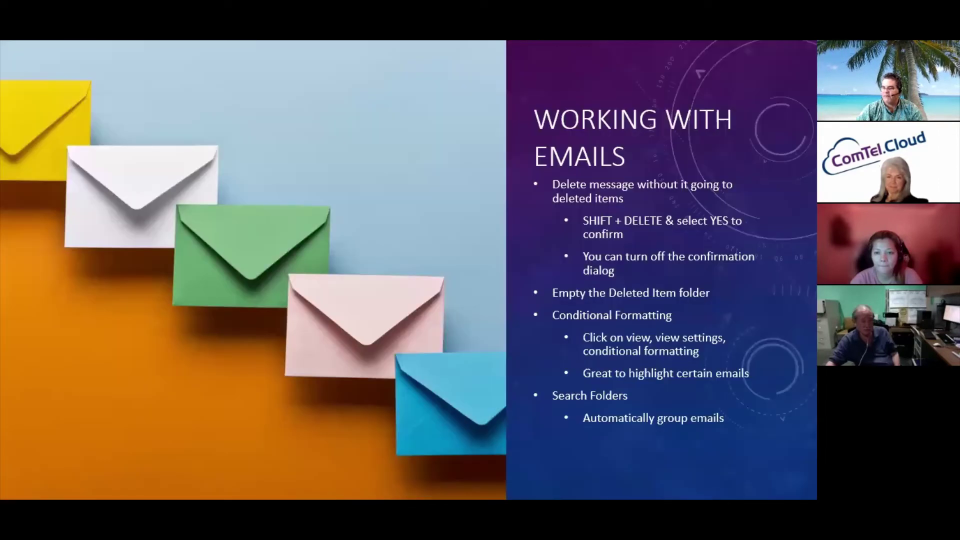
pyautogui.click(618, 342)
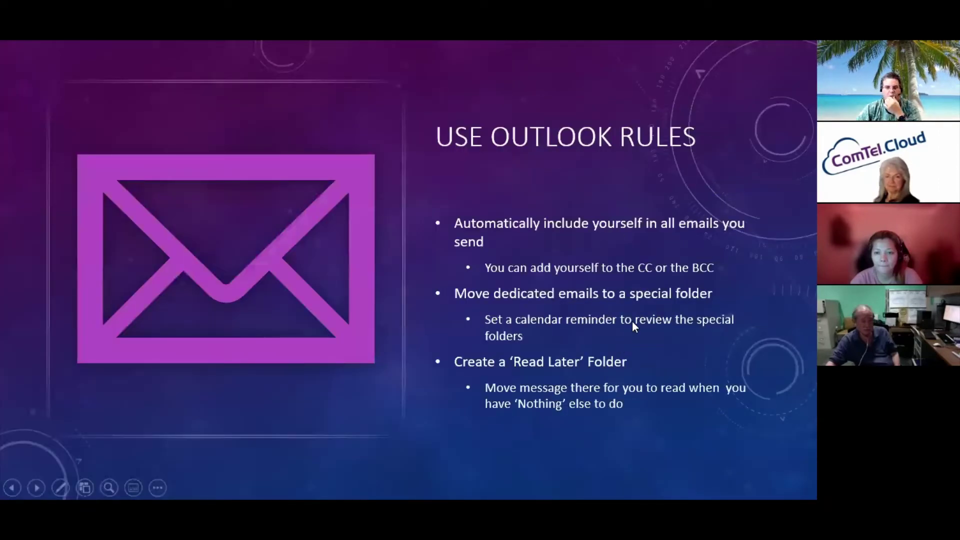
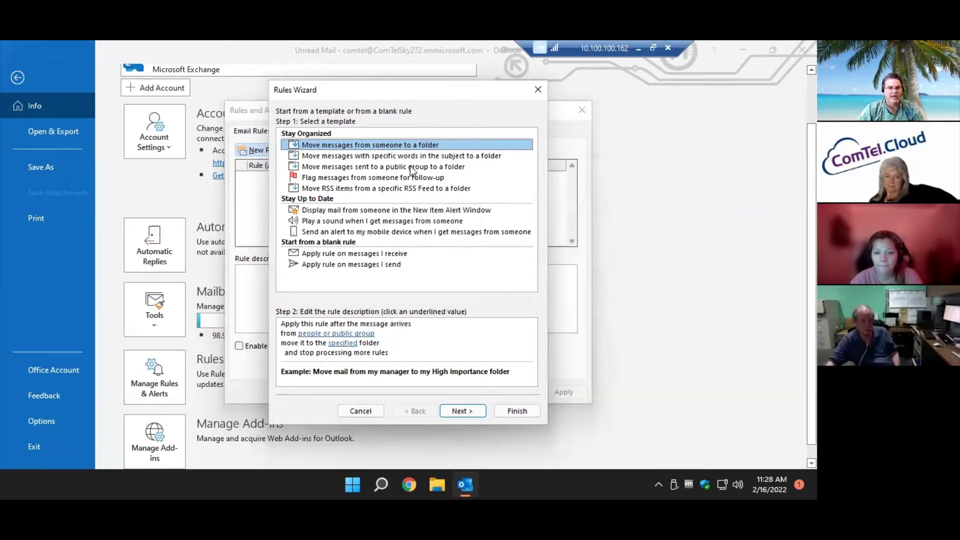
# Start a 'Move messages with specific words in the subject' rule and add 'Water Project' as a subject word.
pyautogui.click(414, 157)
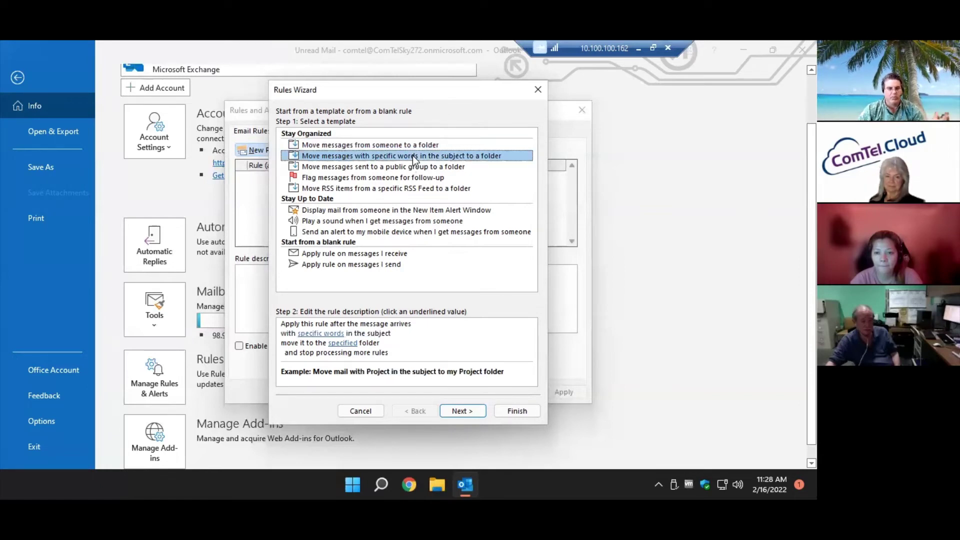
pyautogui.click(331, 335)
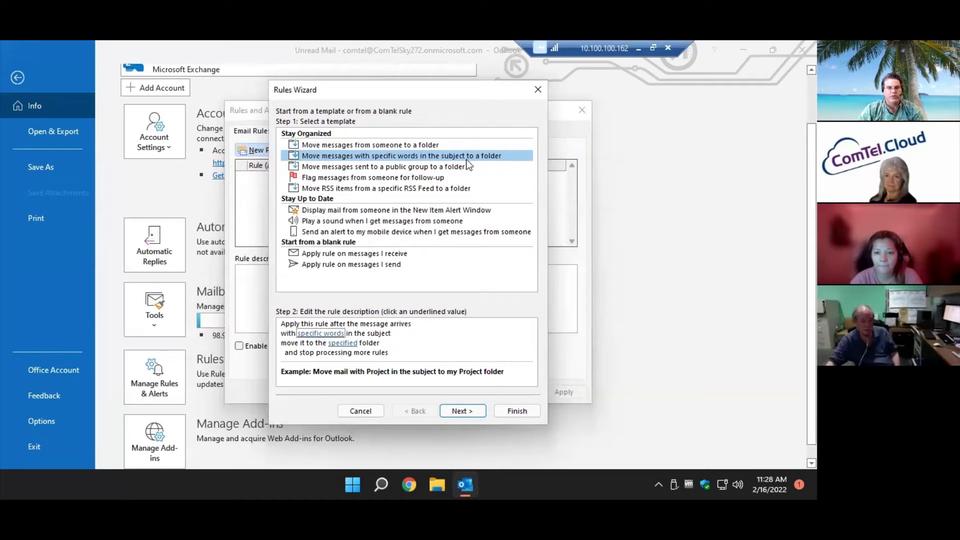
pyautogui.click(325, 334)
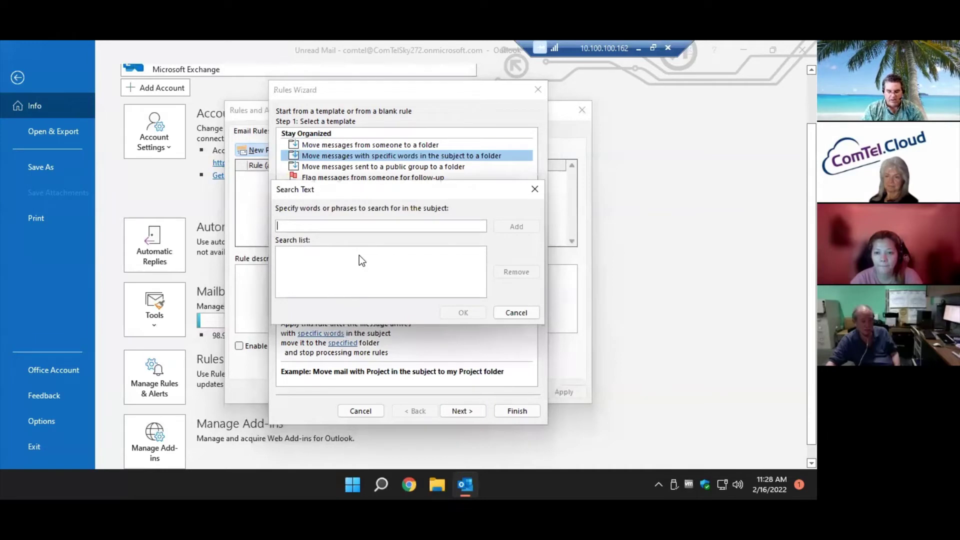
pyautogui.write('Water r')
pyautogui.press('BackSpace')
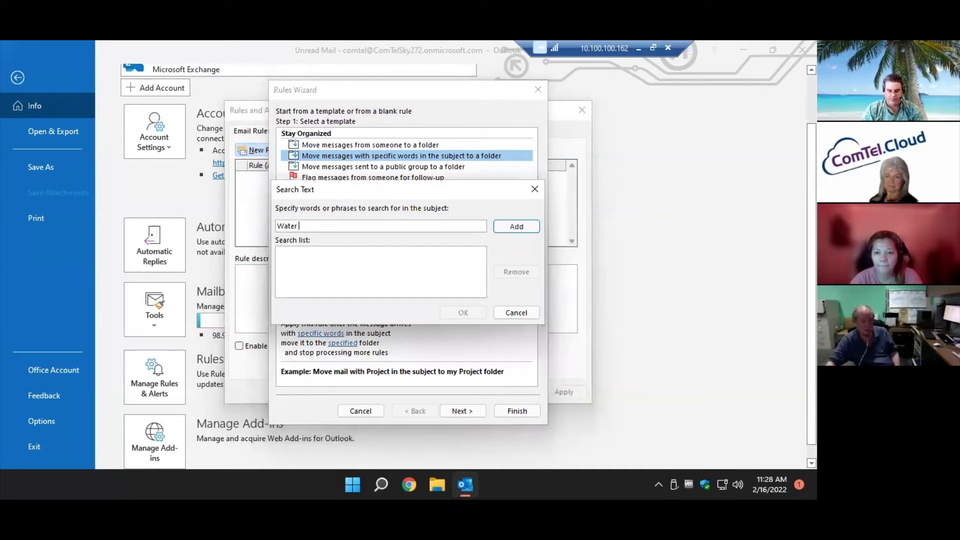
pyautogui.write('Prio')
pyautogui.press('BackSpace')
pyautogui.press('BackSpace')
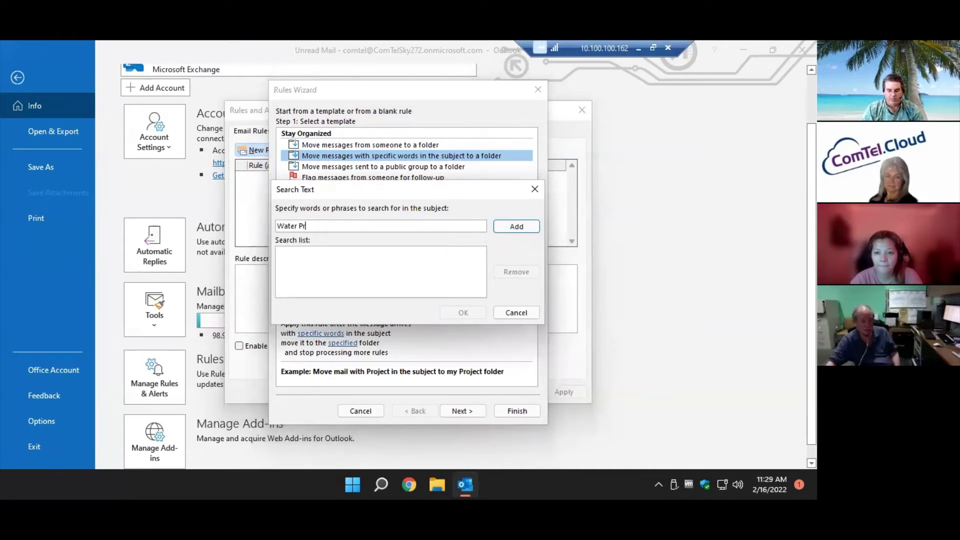
pyautogui.write('oject')
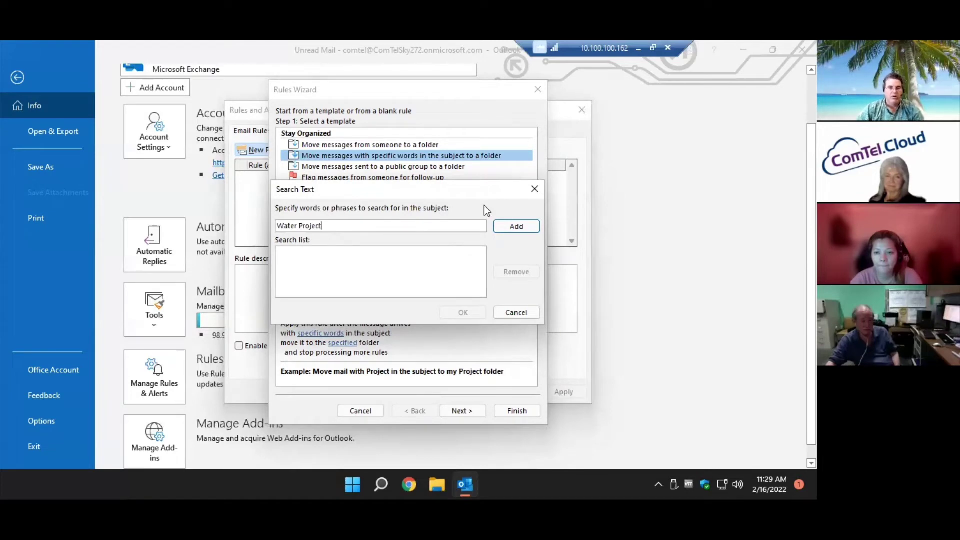
pyautogui.click(514, 229)
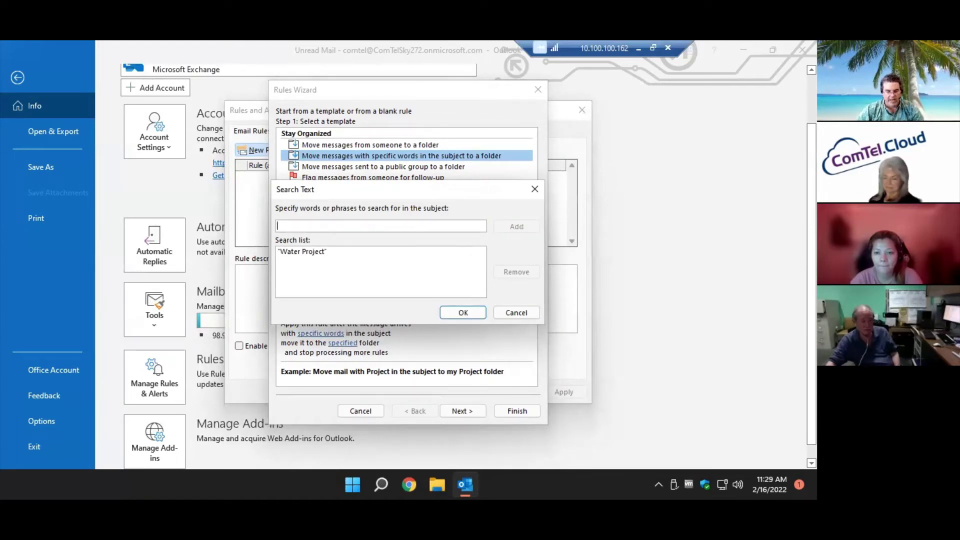
# Add 'Water' as a second subject word, confirm the list, and open the destination folder choice.
pyautogui.write('Water')
pyautogui.click(523, 227)
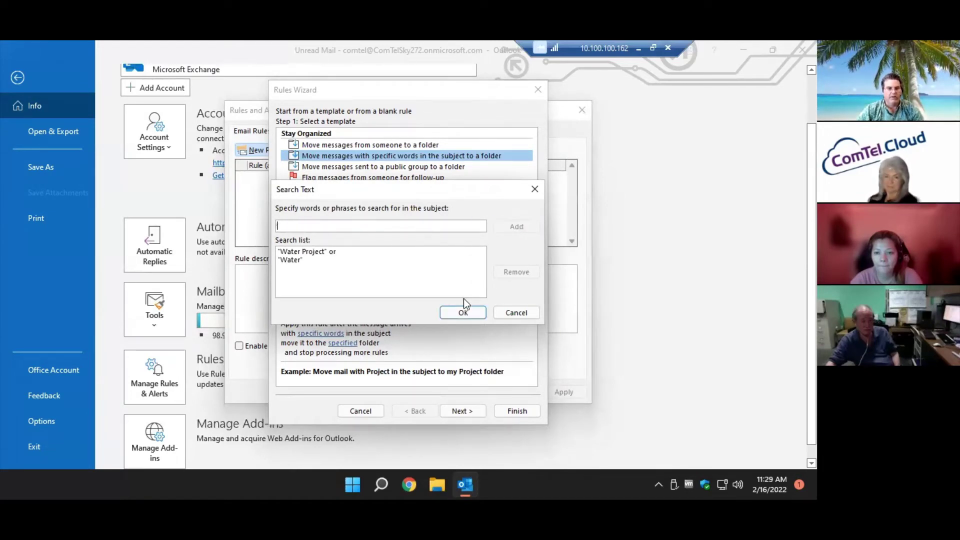
pyautogui.click(463, 308)
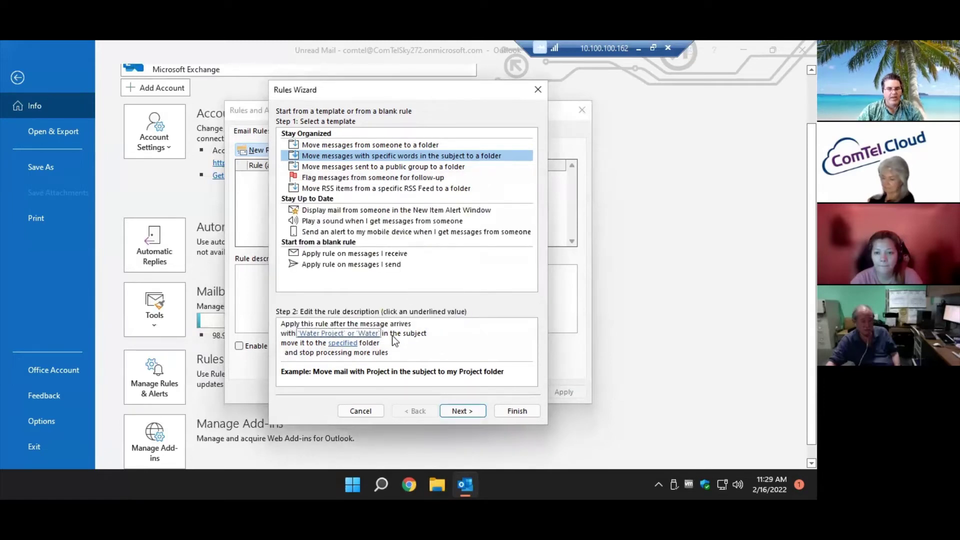
pyautogui.click(343, 344)
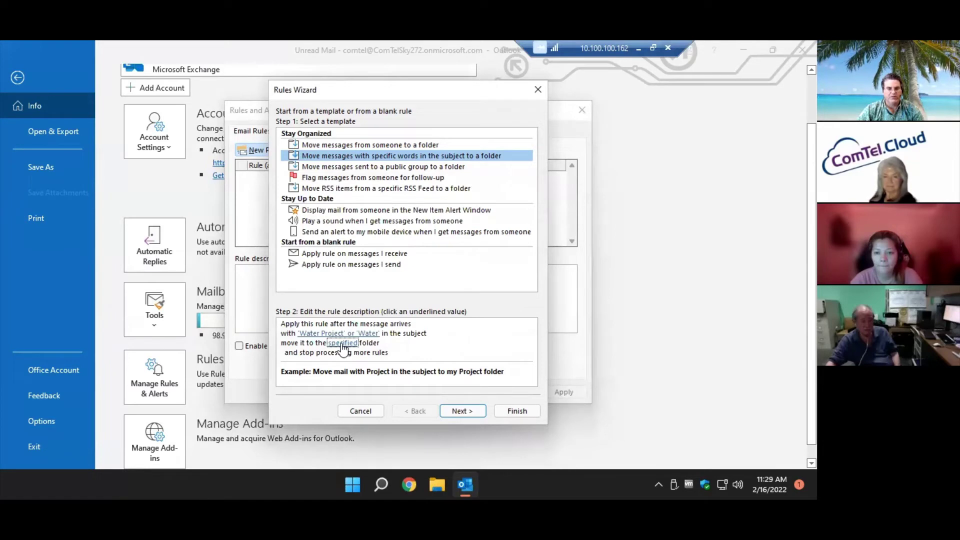
pyautogui.click(342, 344)
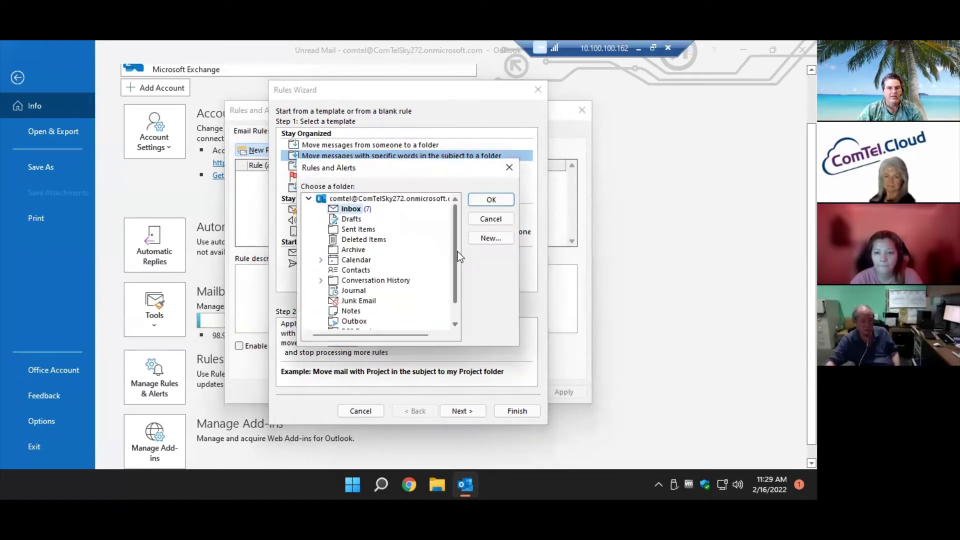
# Create a new 'Water Project' folder under Inbox and select it as the rule's destination.
pyautogui.click(480, 241)
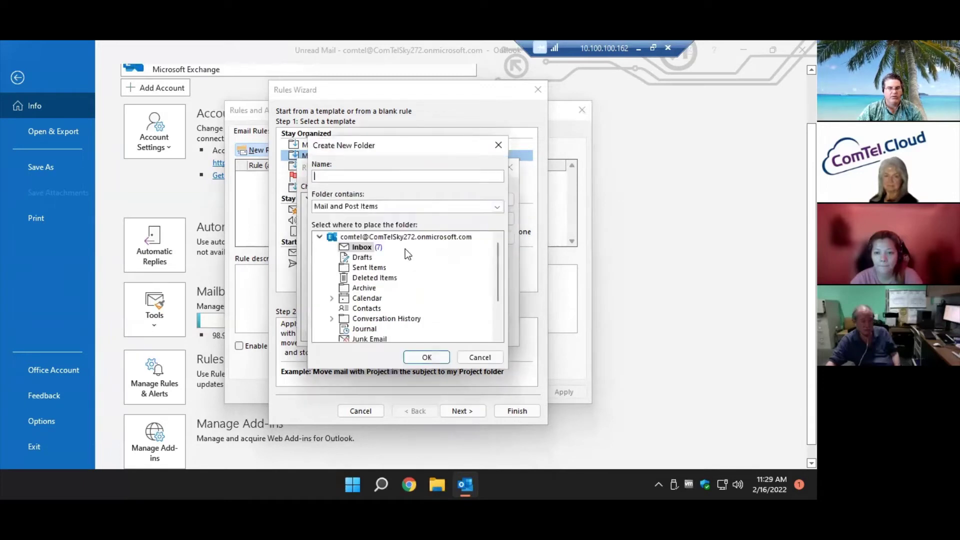
pyautogui.write('Watrer')
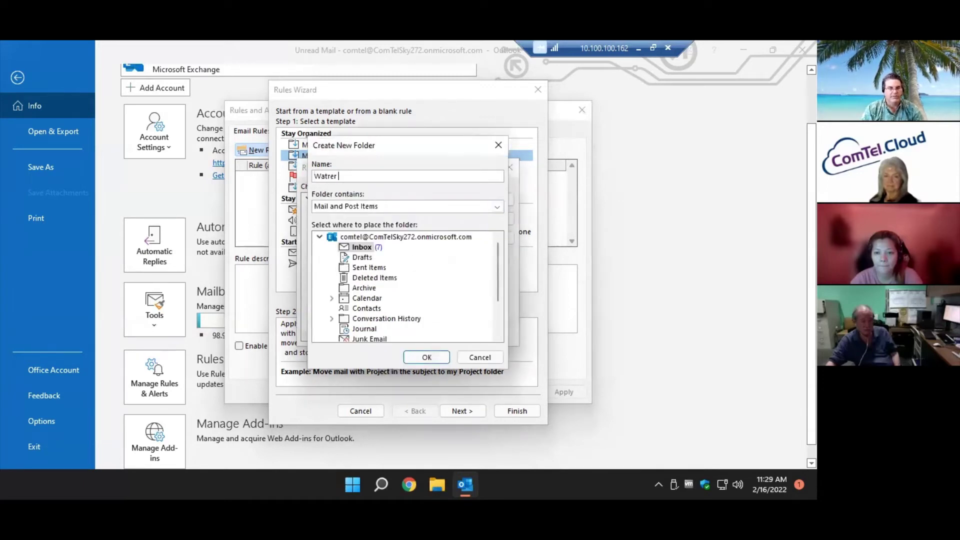
pyautogui.press('BackSpace')
pyautogui.press('BackSpace')
pyautogui.write('ee')
pyautogui.press('BackSpace')
pyautogui.write('r Projec')
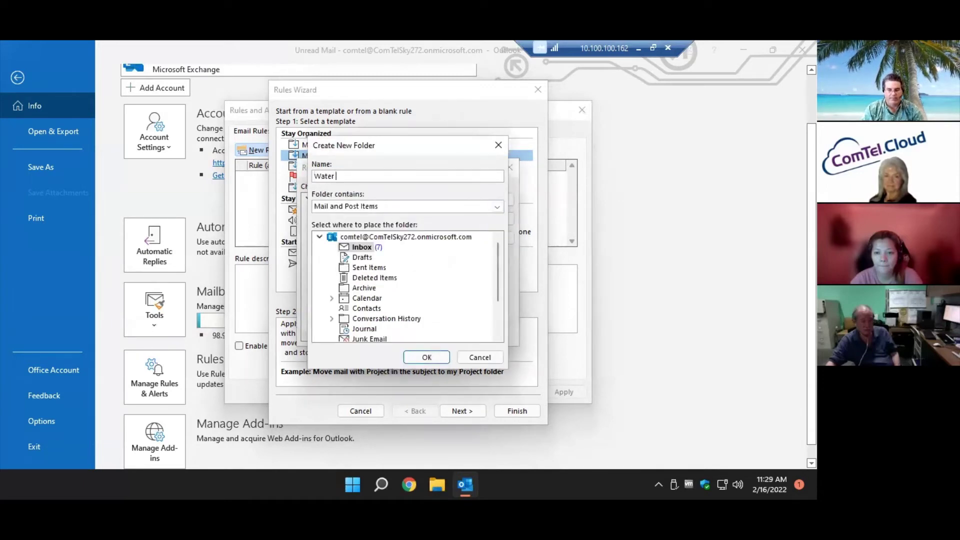
pyautogui.write('t')
pyautogui.press('Return')
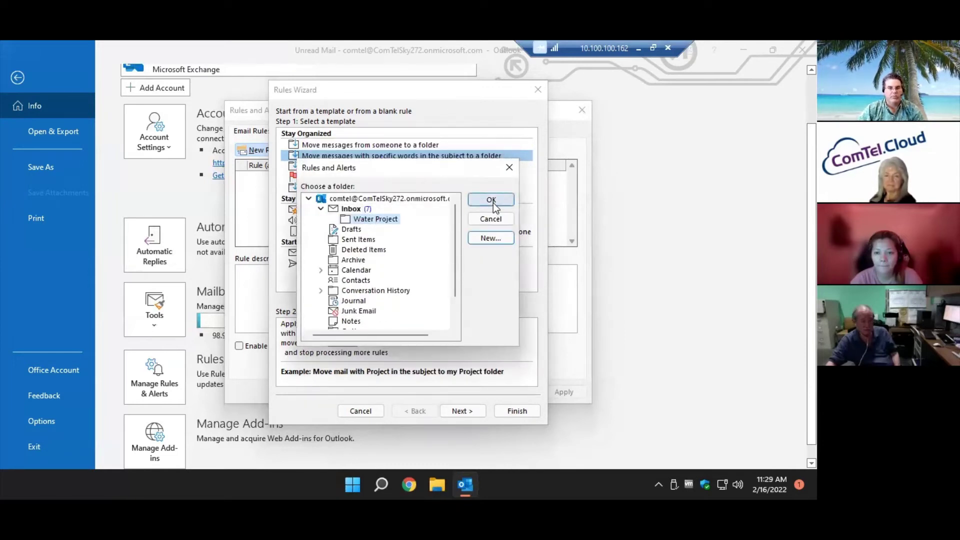
pyautogui.click(492, 200)
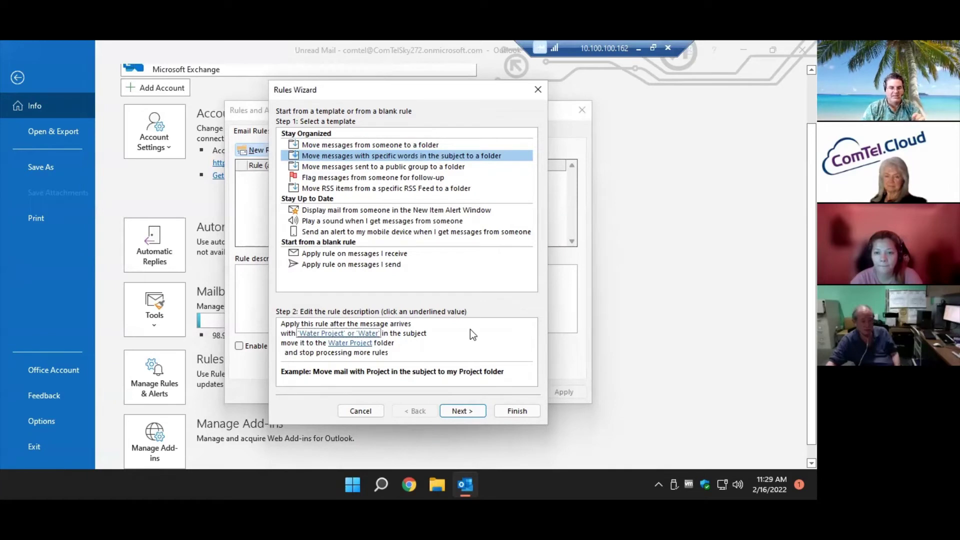
# Step past conditions, actions and exceptions and finish saving the 'Water Project' or 'Water' rule.
pyautogui.click(456, 411)
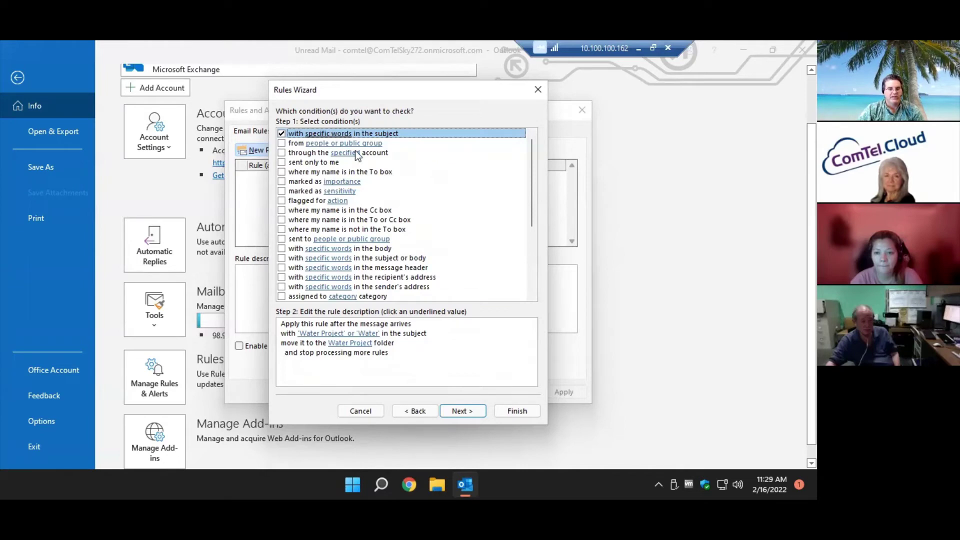
pyautogui.click(465, 411)
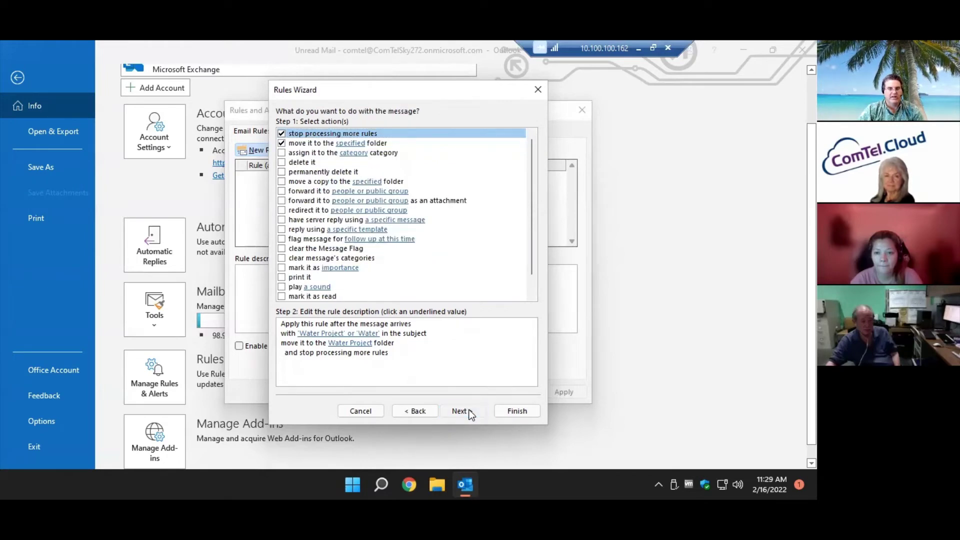
pyautogui.click(466, 411)
pyautogui.click(516, 411)
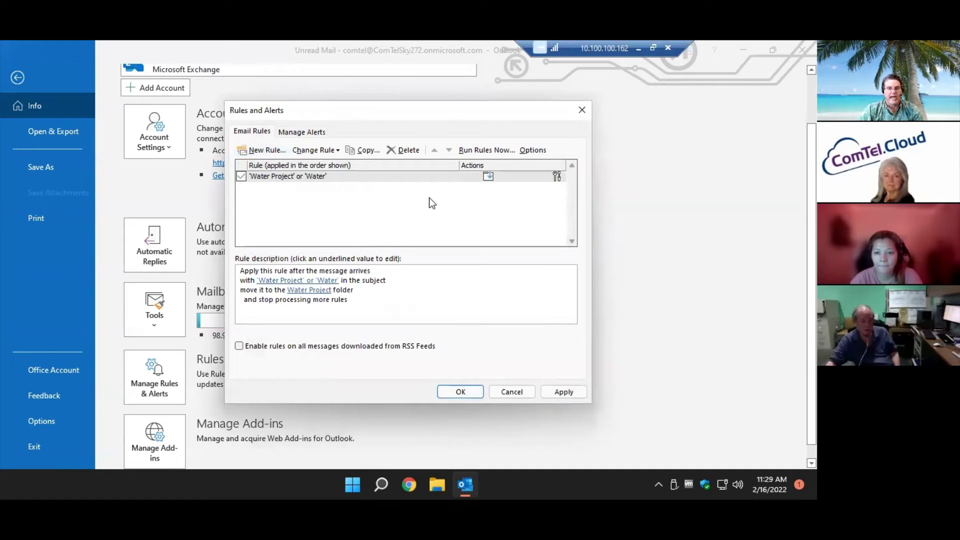
# Start another new rule with 'sent only to me' as its only condition.
pyautogui.click(261, 155)
pyautogui.click(456, 411)
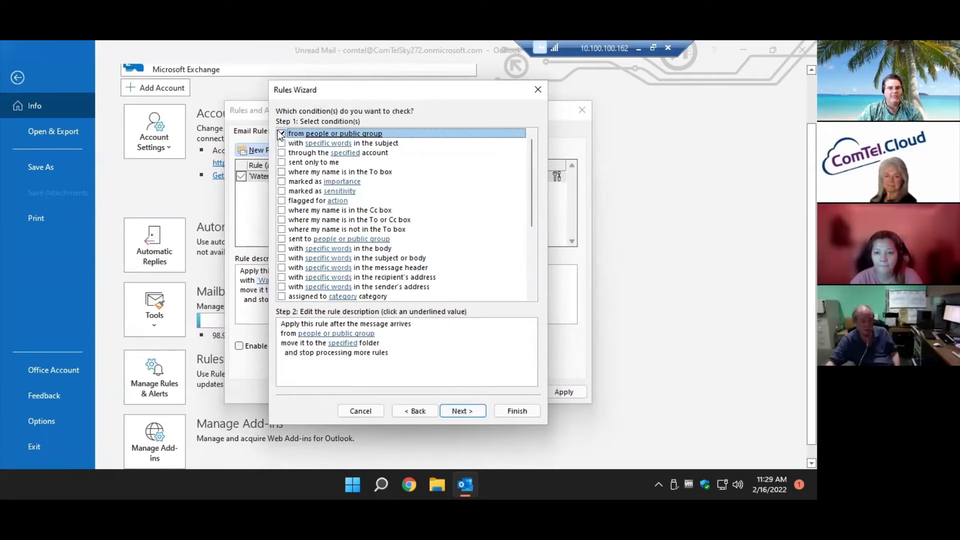
pyautogui.click(281, 134)
pyautogui.click(282, 171)
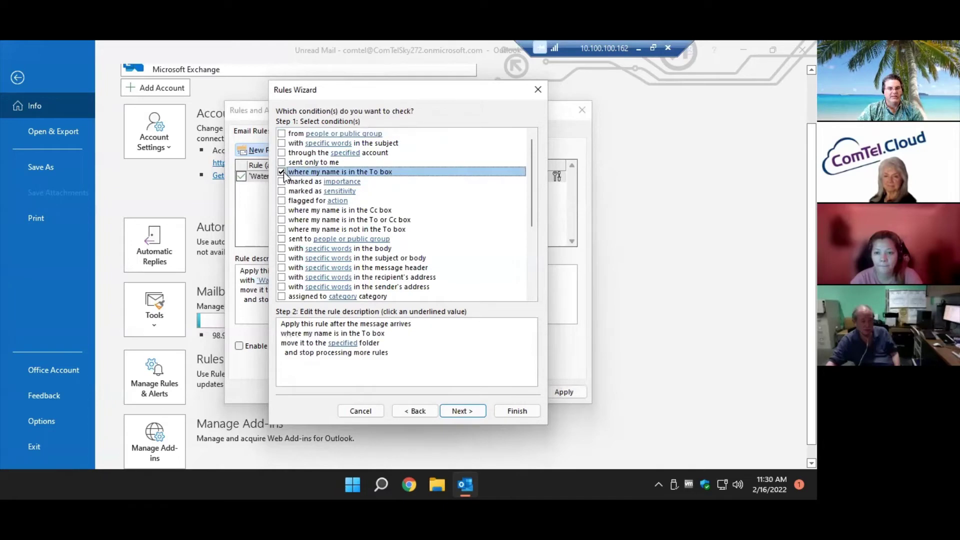
pyautogui.click(285, 163)
pyautogui.click(282, 172)
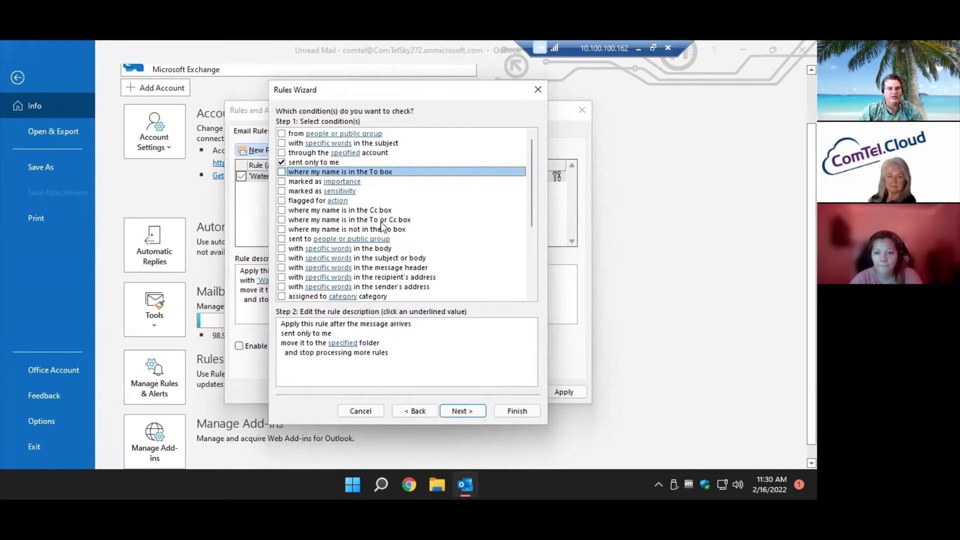
pyautogui.click(327, 164)
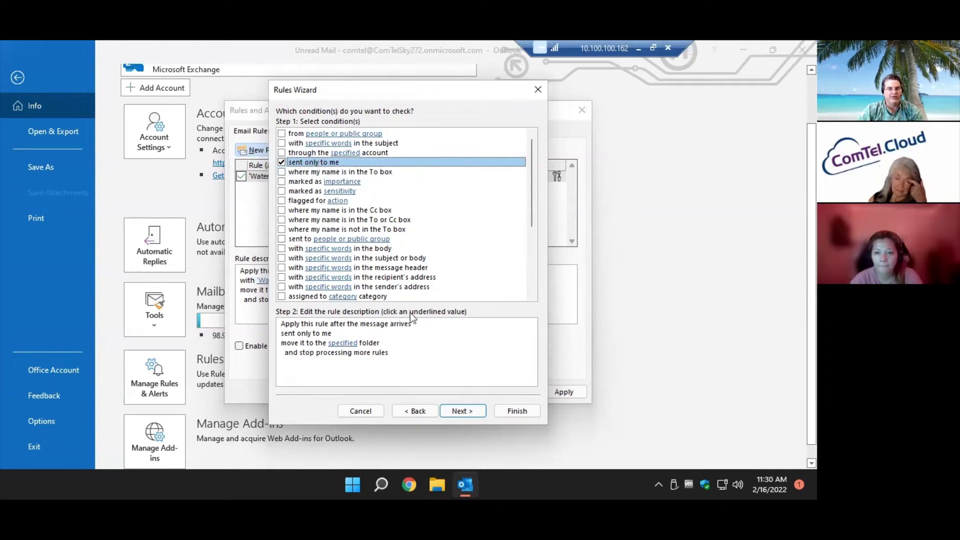
pyautogui.click(454, 411)
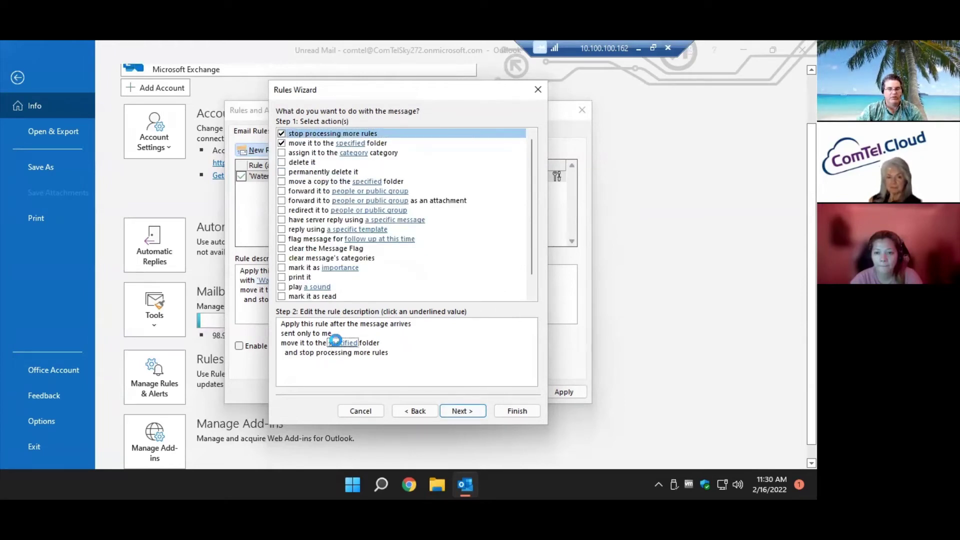
# Create a 'Personal' folder under Inbox and make it the rule's move destination.
pyautogui.click(339, 342)
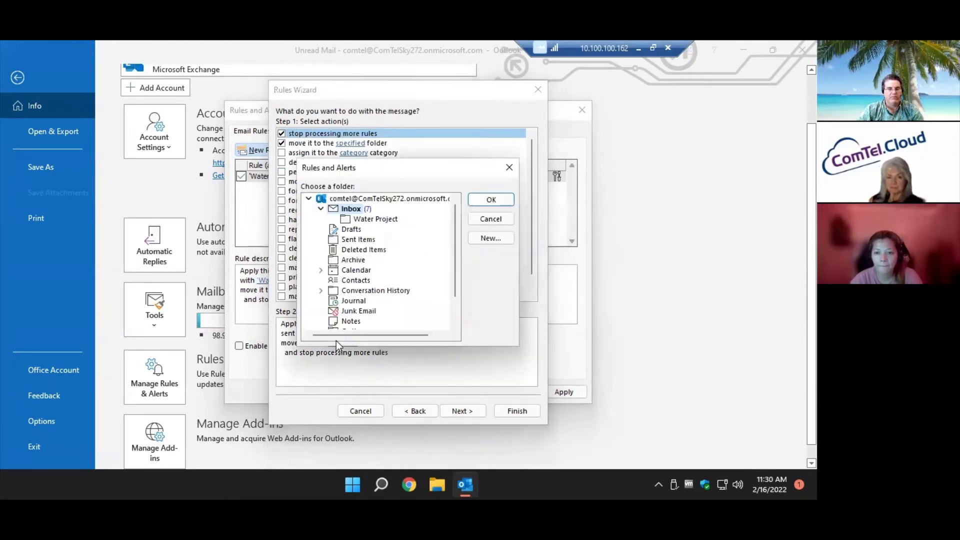
pyautogui.click(484, 237)
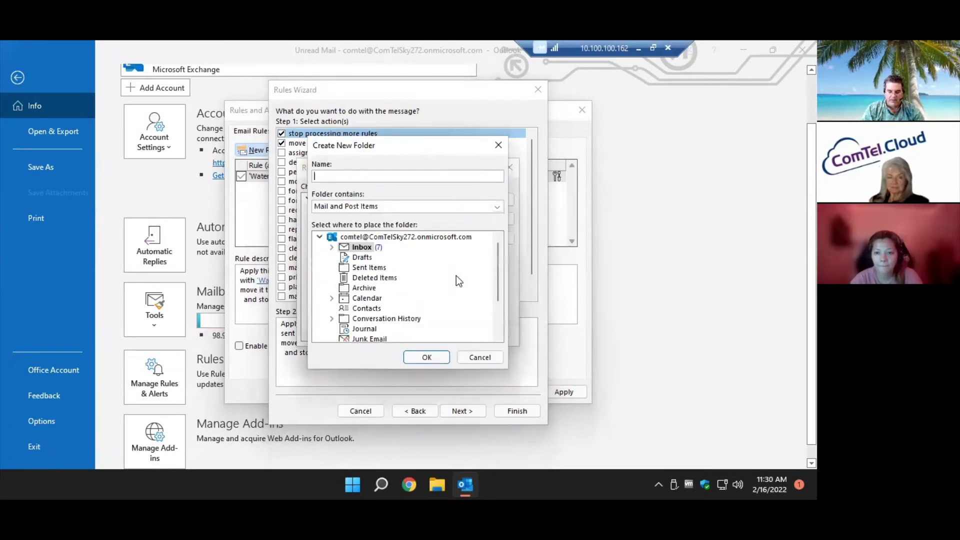
pyautogui.write('Personal')
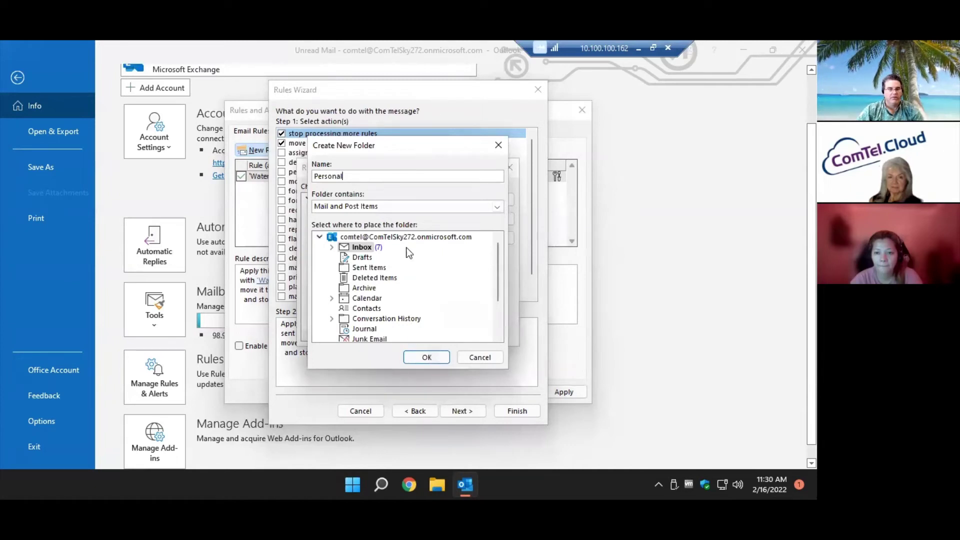
pyautogui.click(427, 357)
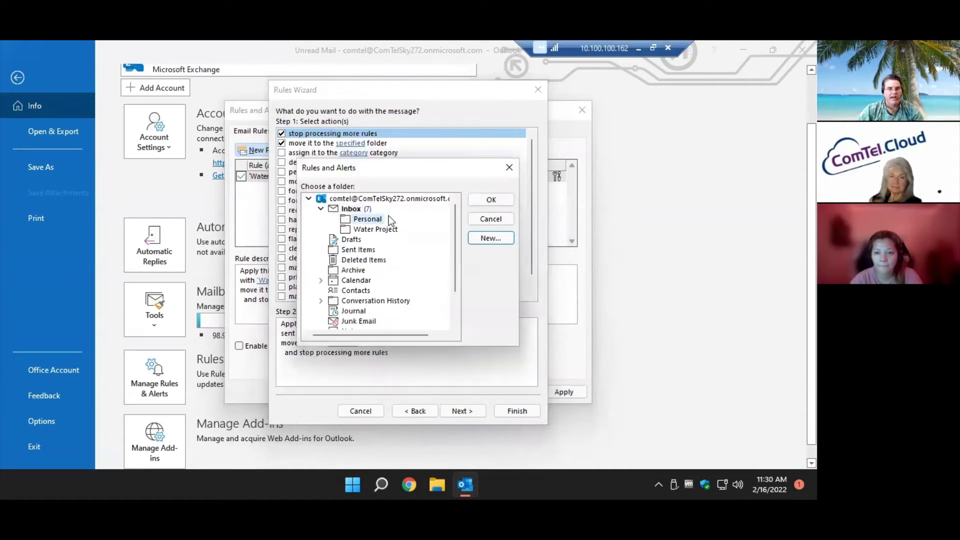
pyautogui.click(489, 201)
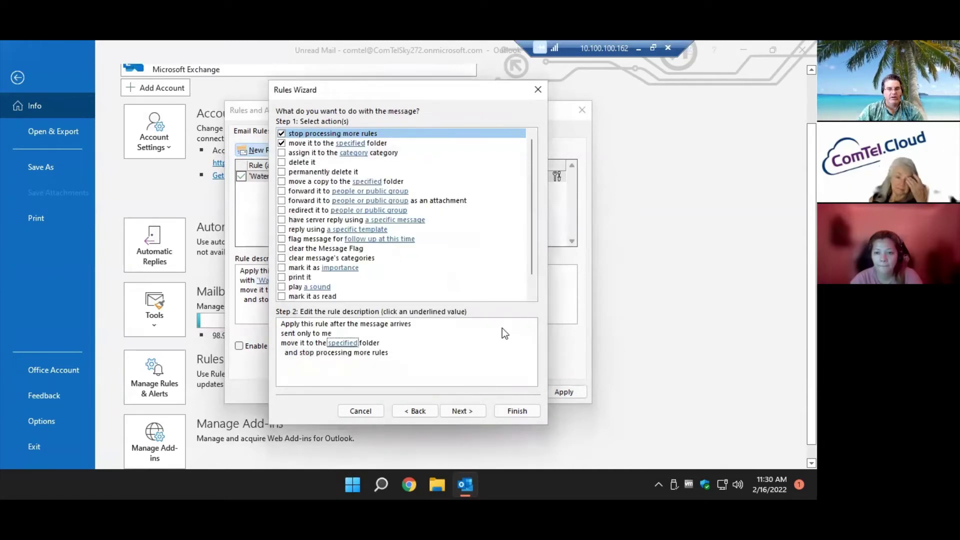
pyautogui.click(465, 412)
# Turn on 'Run this rule now on messages already in Inbox' and finish the 'sent only to me' rule.
pyautogui.click(465, 412)
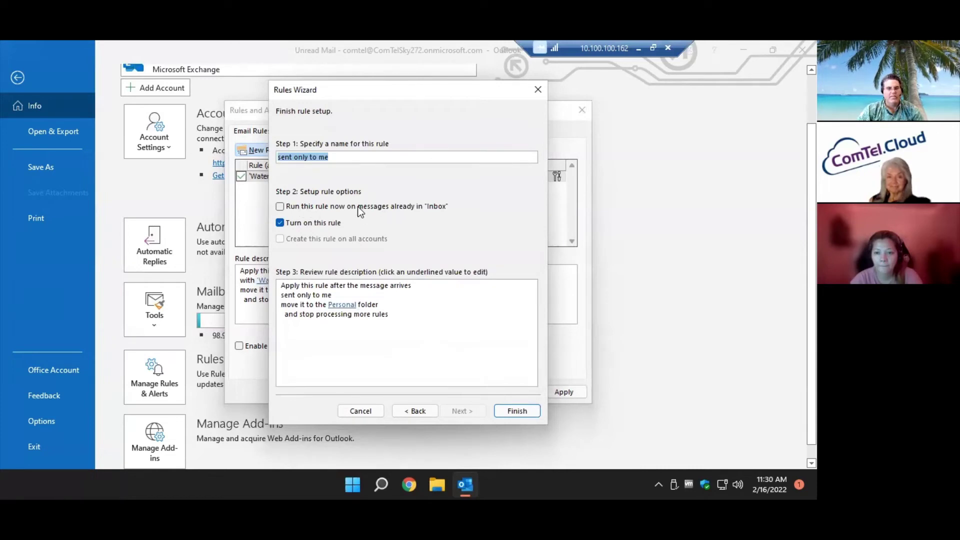
pyautogui.click(410, 206)
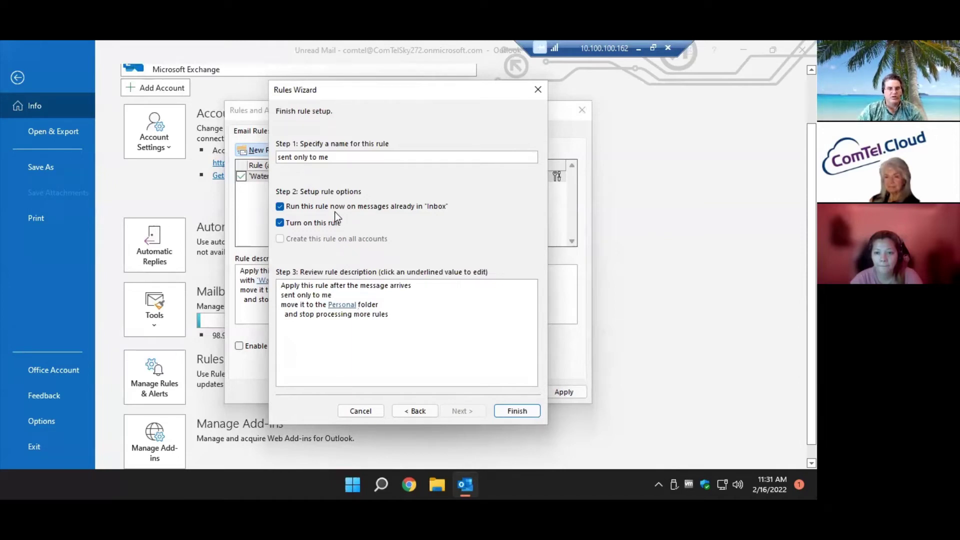
pyautogui.click(517, 411)
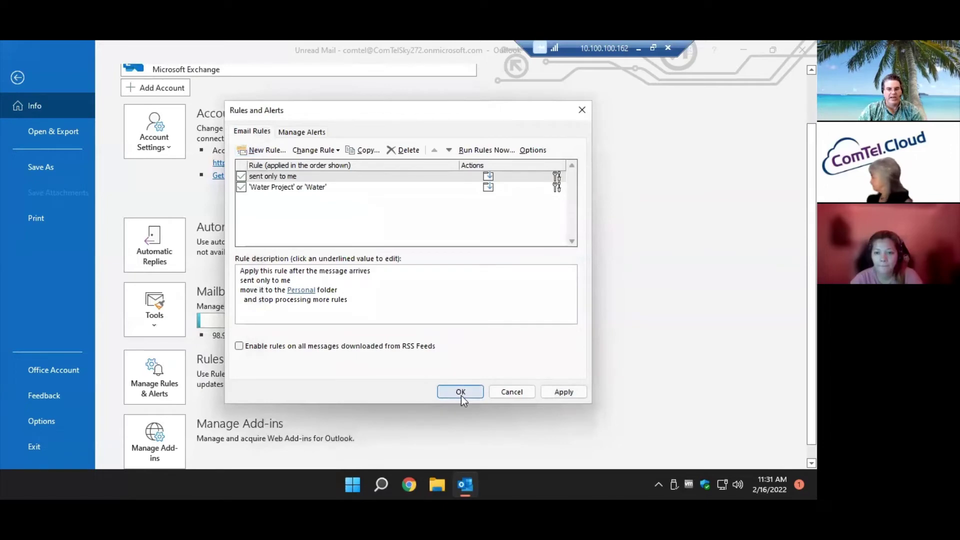
# Save the rules, check the 6 moved messages in the Personal folder, then return to the empty Inbox.
pyautogui.click(461, 392)
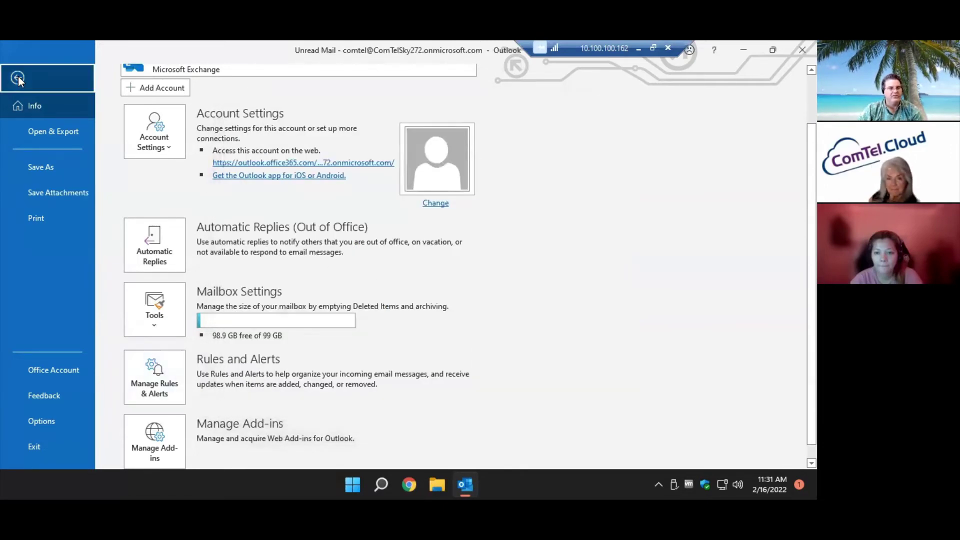
pyautogui.click(18, 77)
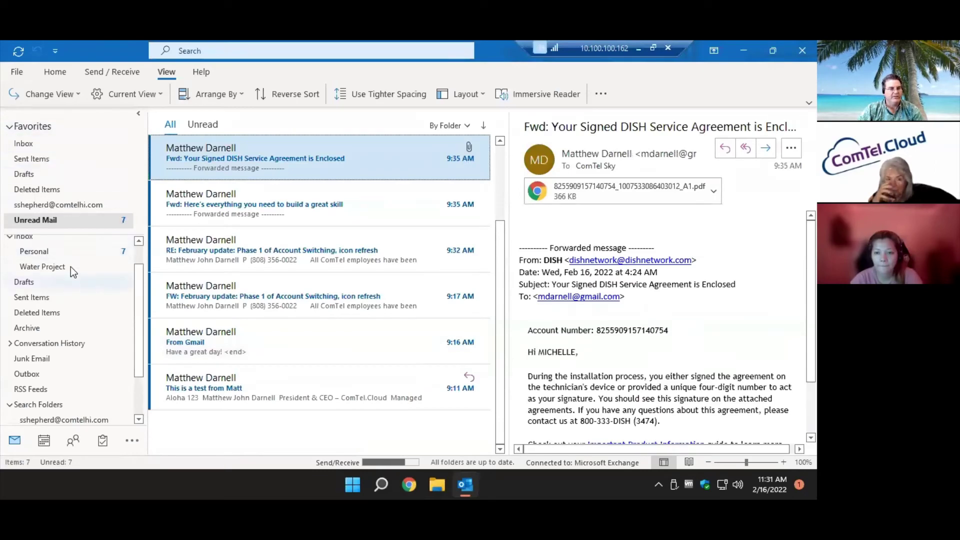
pyautogui.click(61, 253)
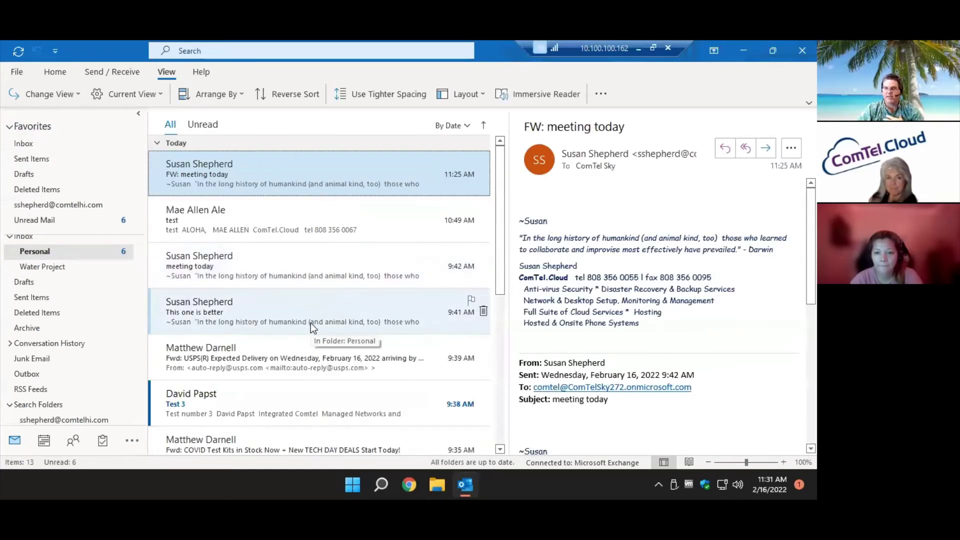
pyautogui.scroll(-5, 311, 322)
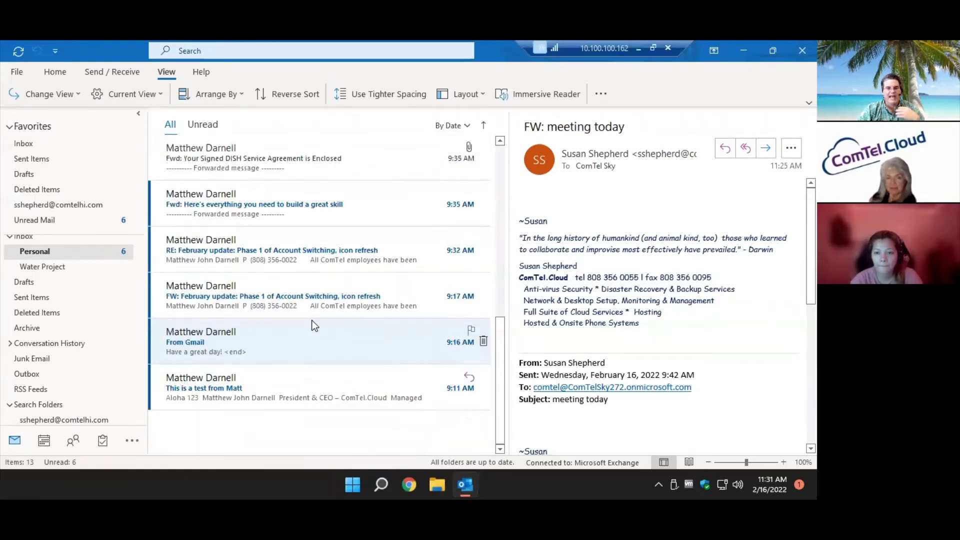
pyautogui.scroll(5, 314, 320)
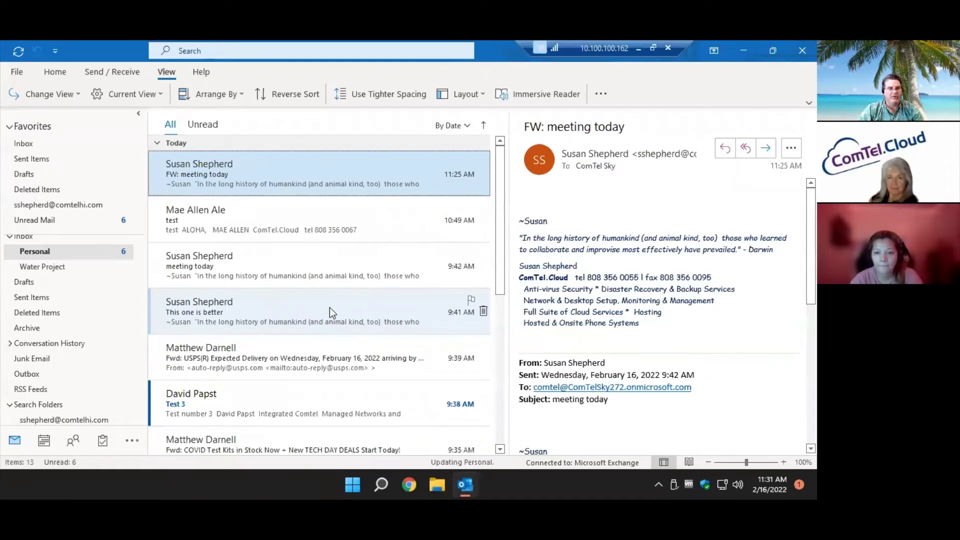
pyautogui.click(69, 142)
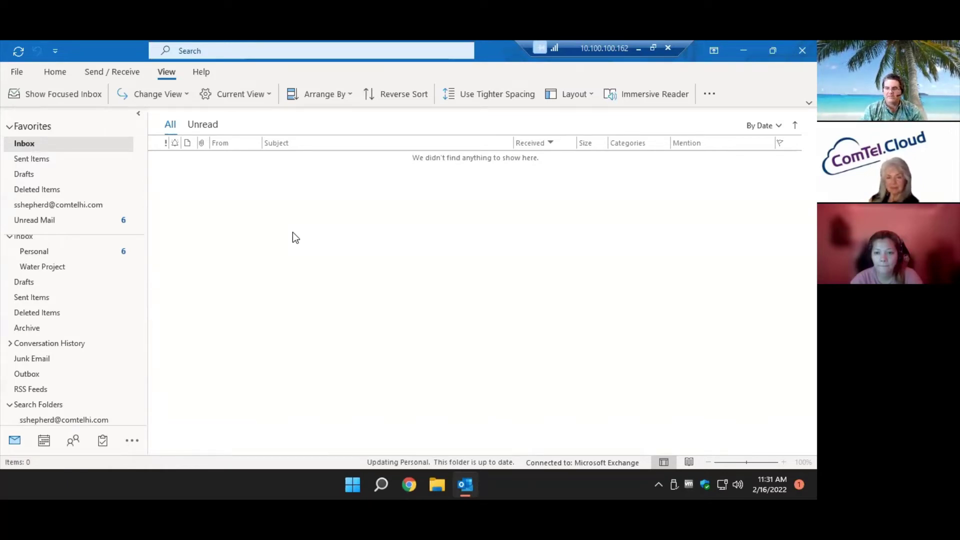
# Begin a new rule, checking 'where my name is in the Cc box' and unchecking 'from people or public group'.
pyautogui.click(17, 72)
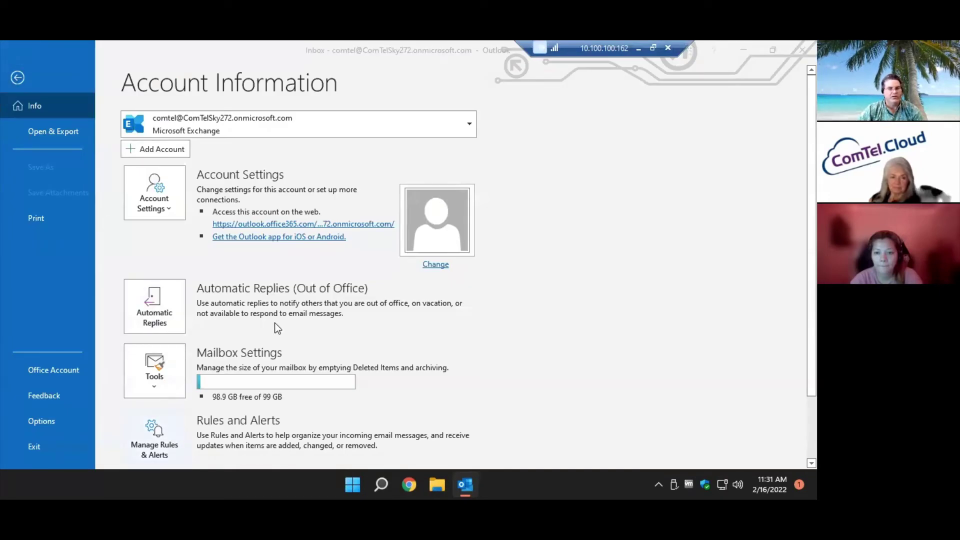
pyautogui.click(252, 150)
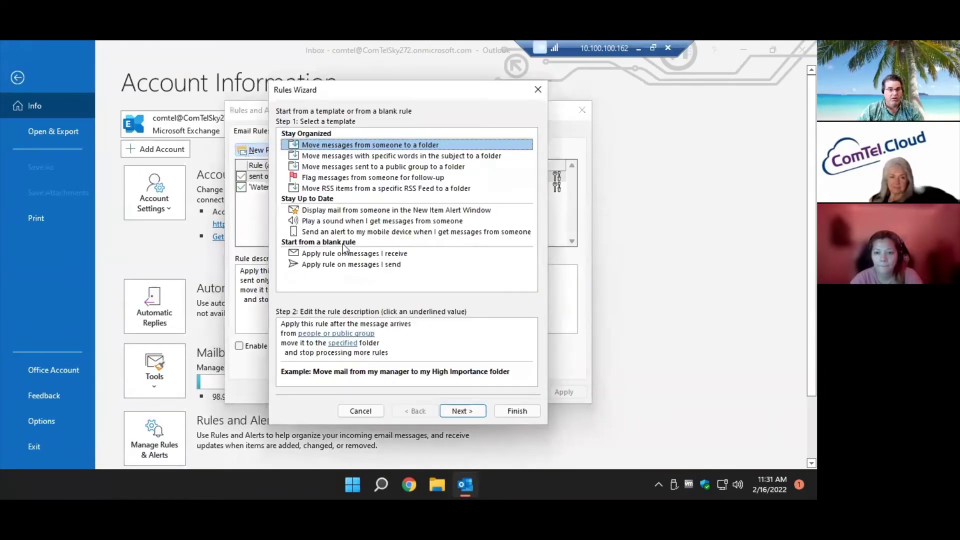
pyautogui.click(463, 410)
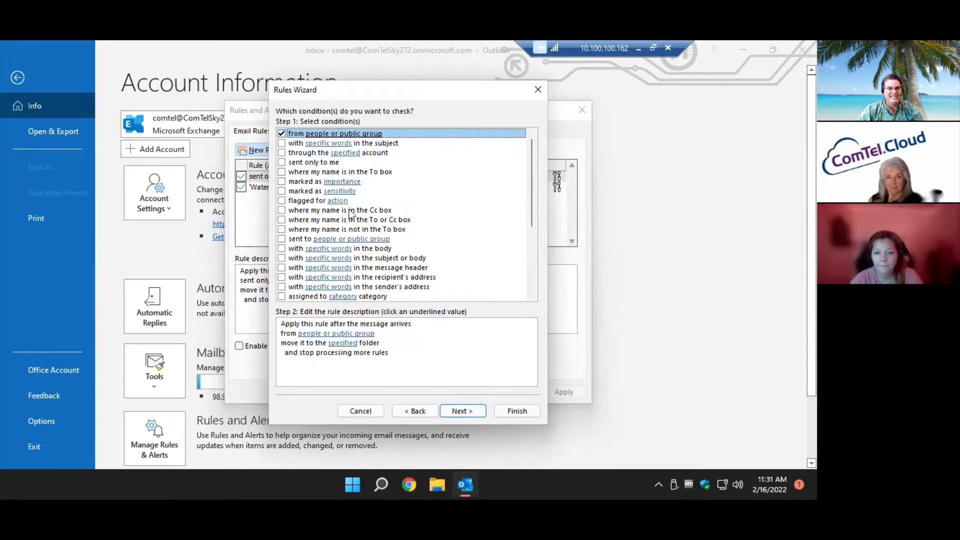
pyautogui.click(281, 210)
pyautogui.click(281, 134)
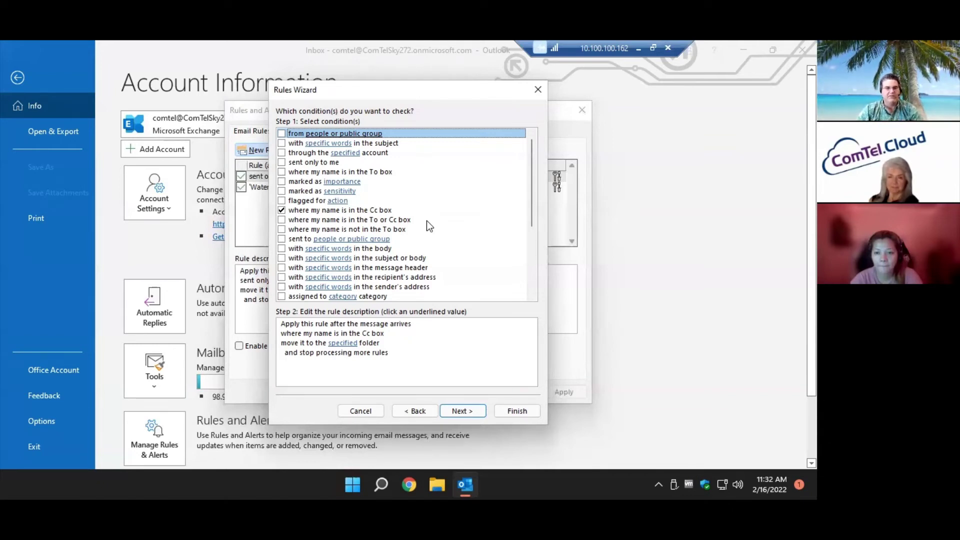
pyautogui.scroll(-2, 396, 217)
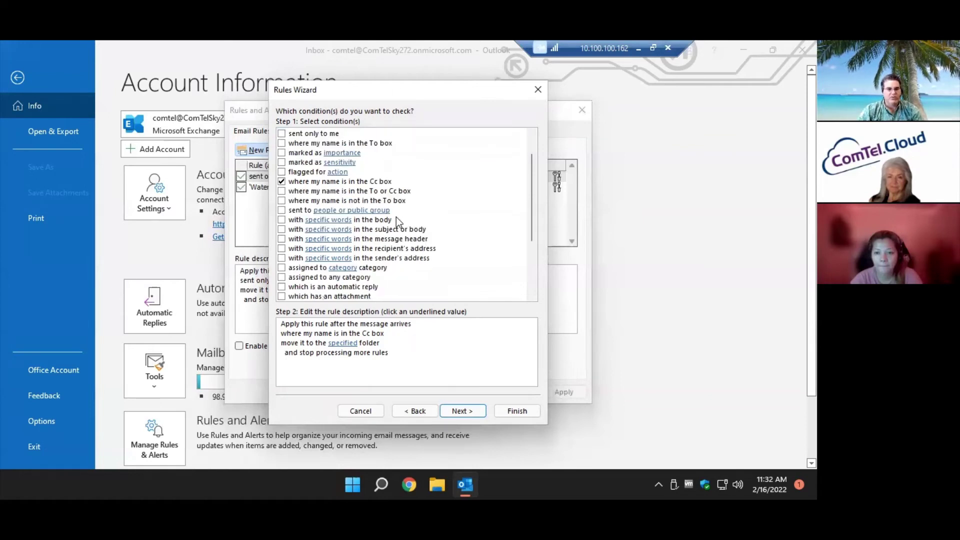
pyautogui.scroll(-2, 399, 222)
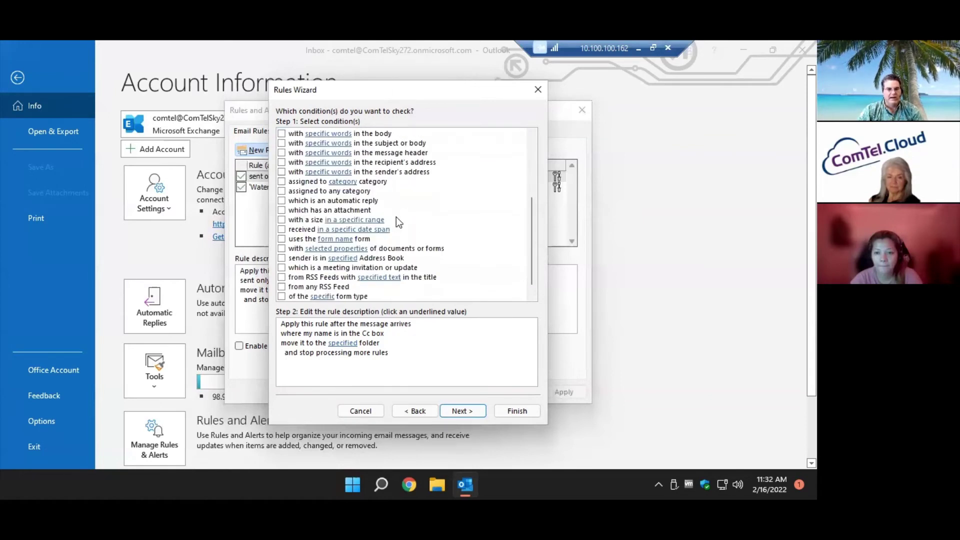
pyautogui.scroll(-1, 396, 217)
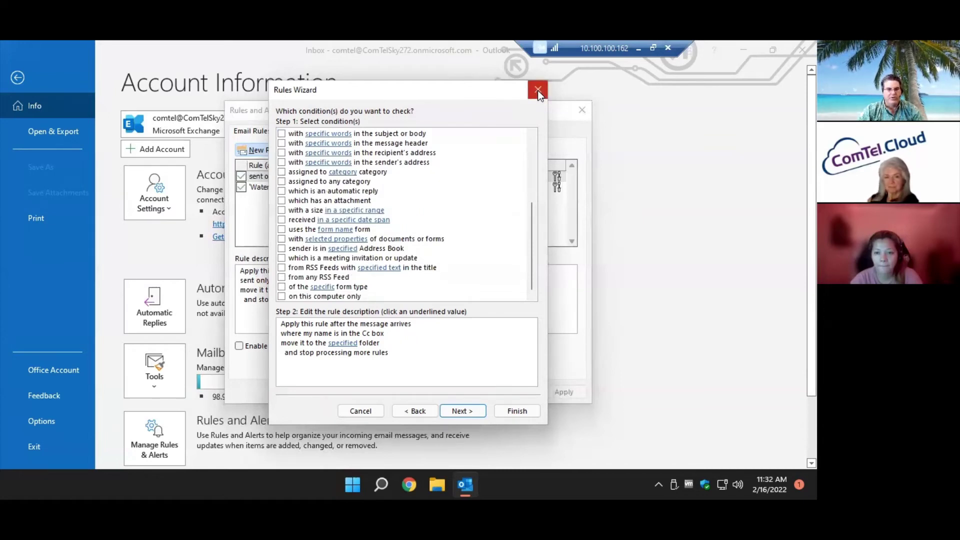
pyautogui.scroll(4, 420, 215)
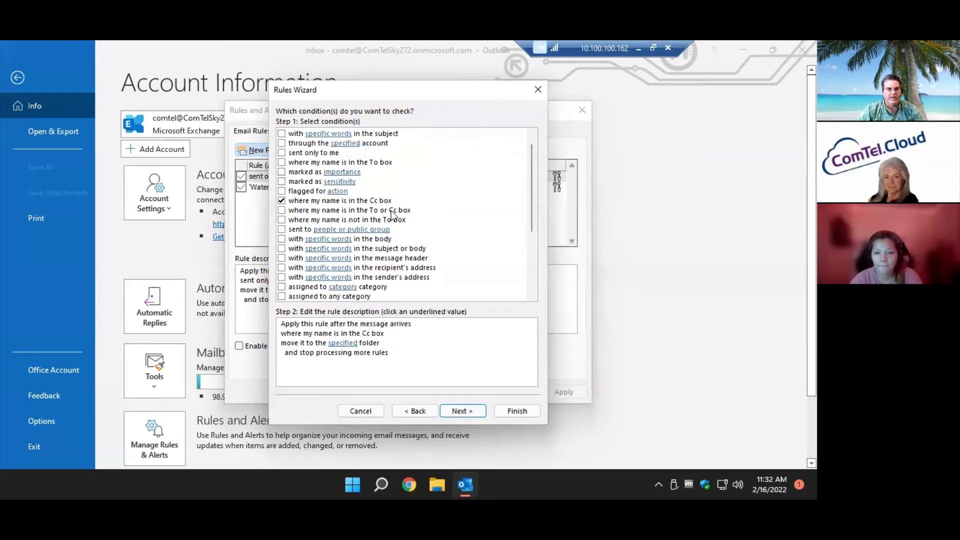
# Discard the Cc-box rule draft, close Rules and Alerts without changes, and leave the account page.
pyautogui.click(456, 412)
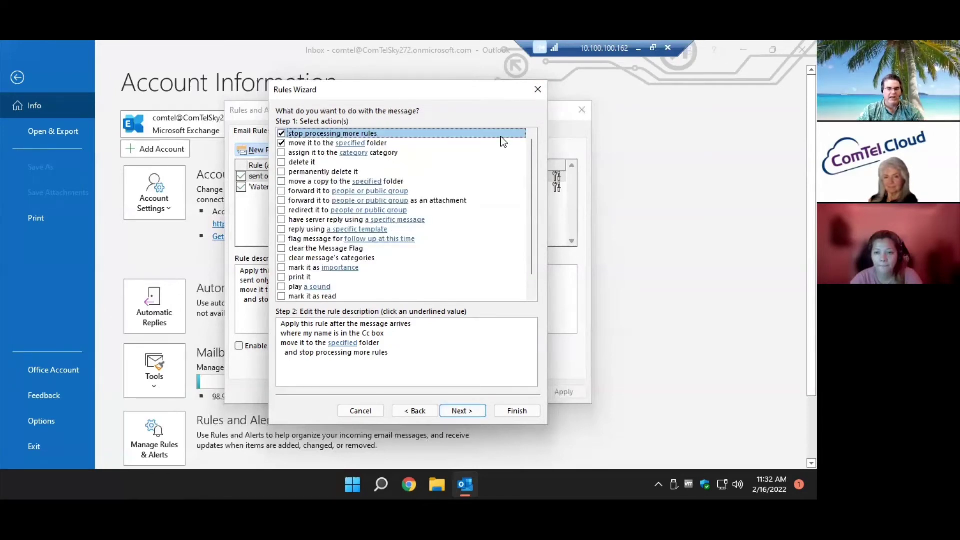
pyautogui.click(536, 88)
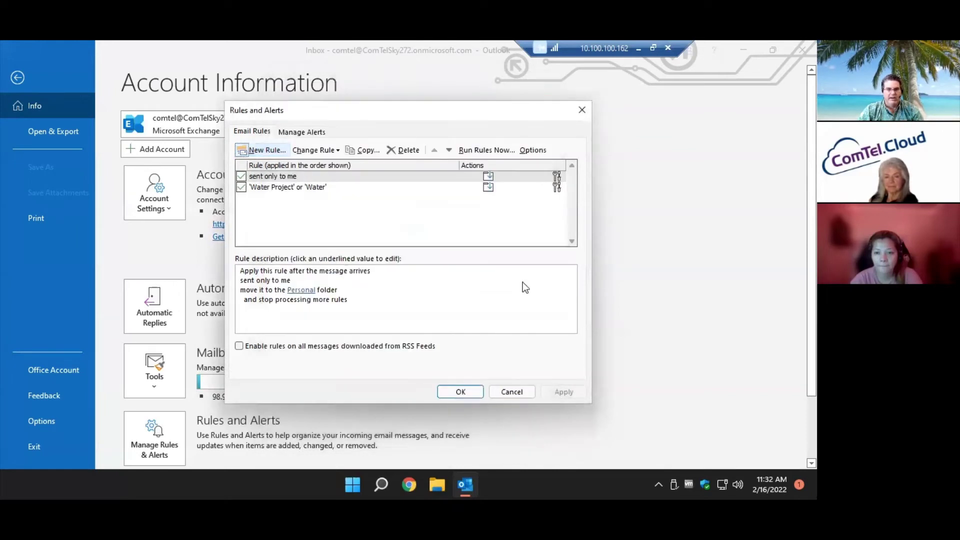
pyautogui.click(508, 392)
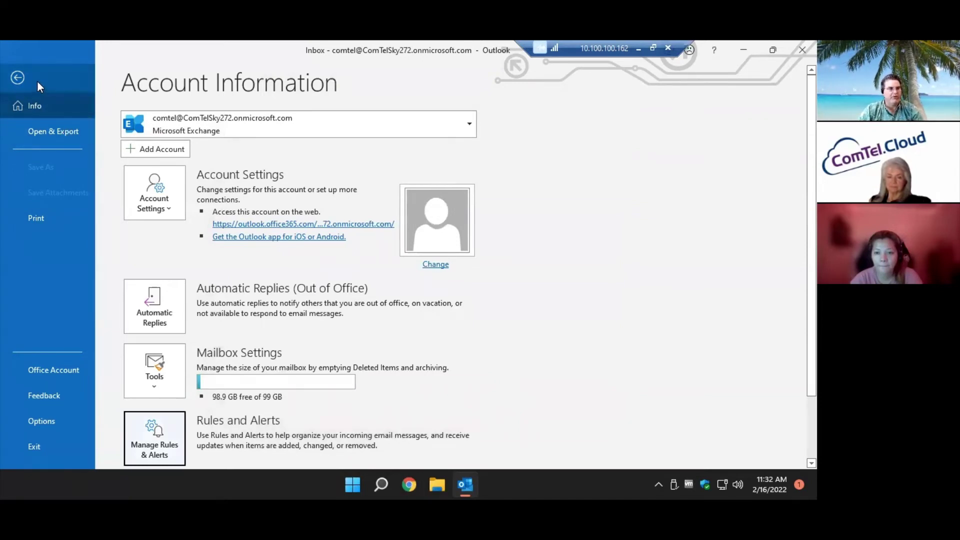
pyautogui.click(18, 78)
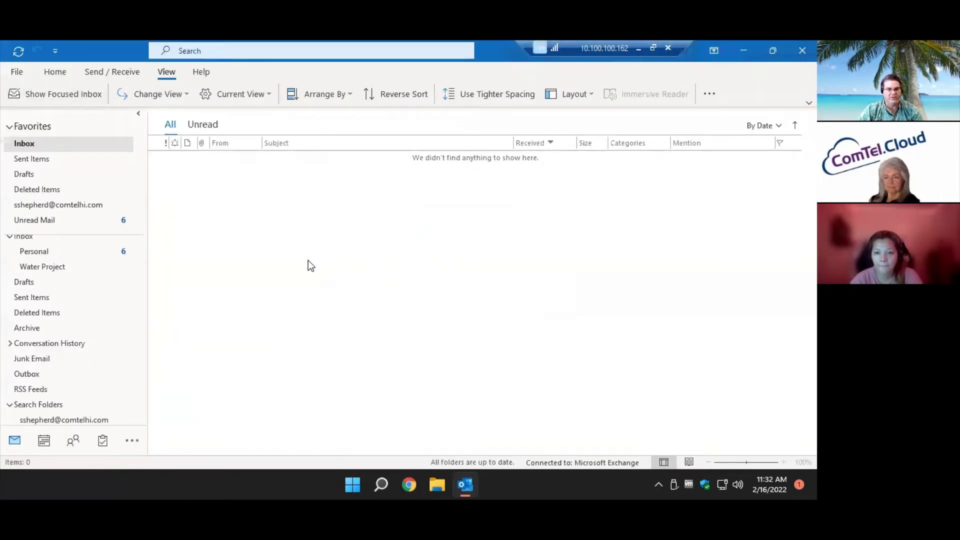
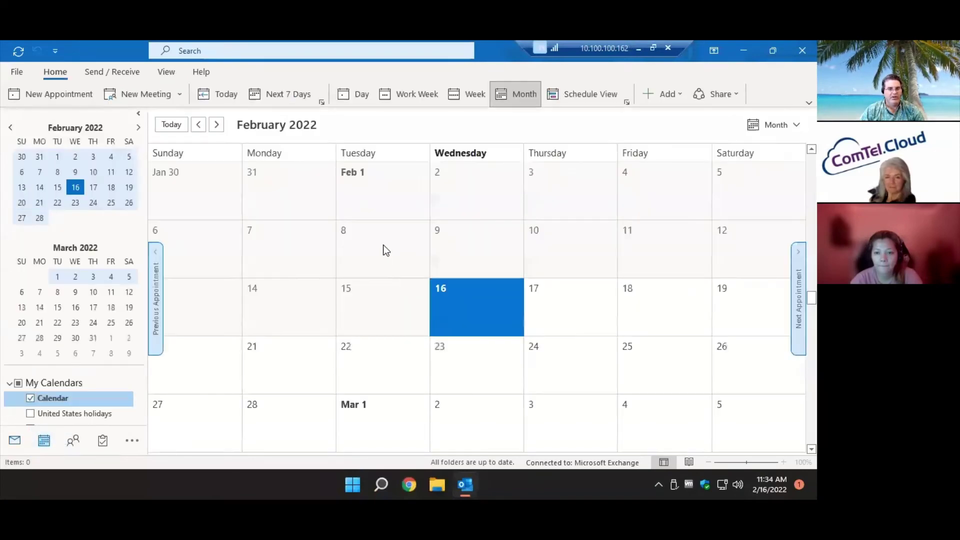
# Create an appointment titled 'G' on February 8, then show February 28 as a single day.
pyautogui.click(384, 250)
pyautogui.write('G')
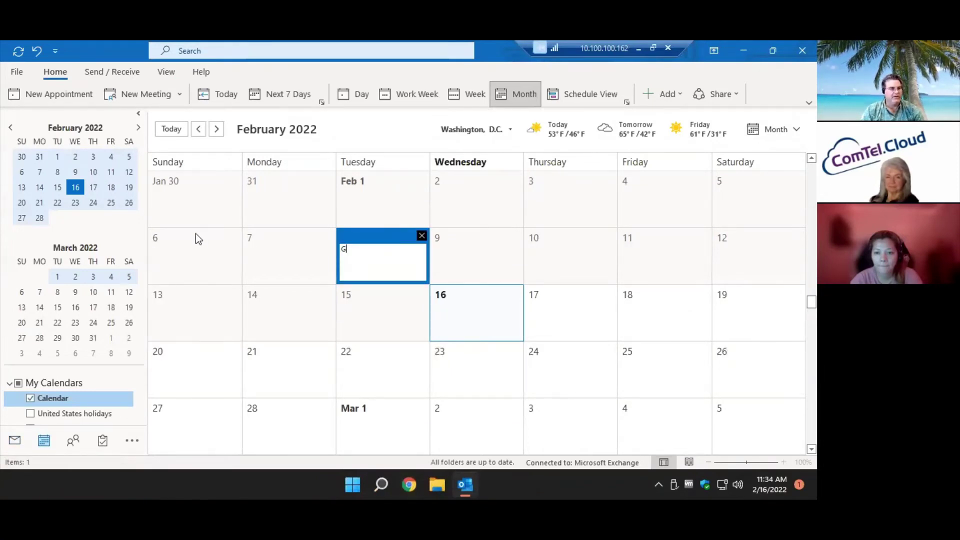
pyautogui.click(124, 220)
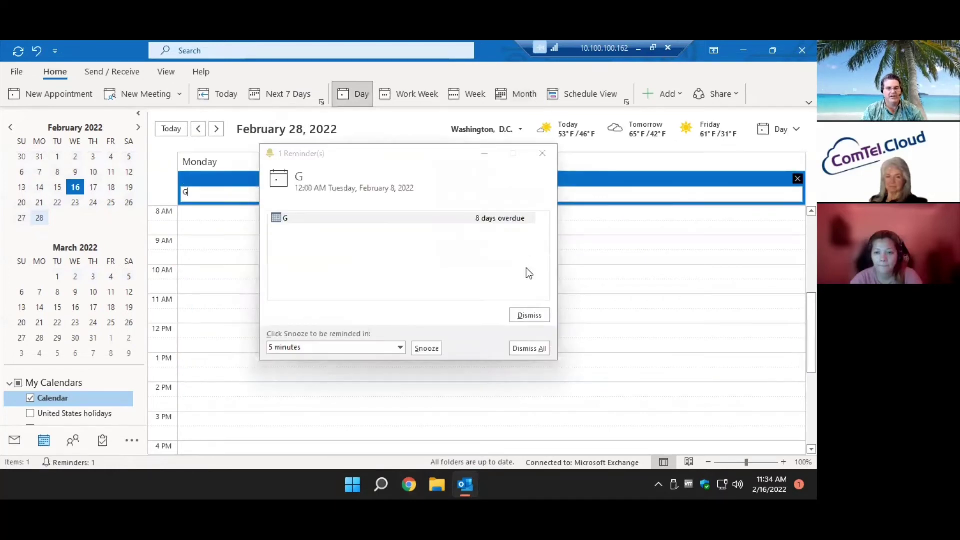
# Dismiss the G reminder, glance at the Calendar slide, and deselect the all-day G event.
pyautogui.click(524, 315)
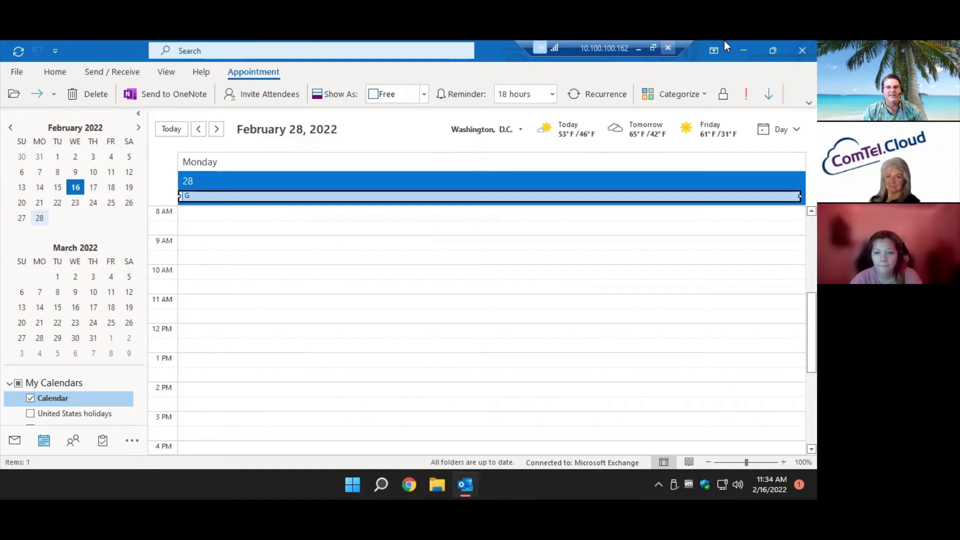
pyautogui.click(639, 49)
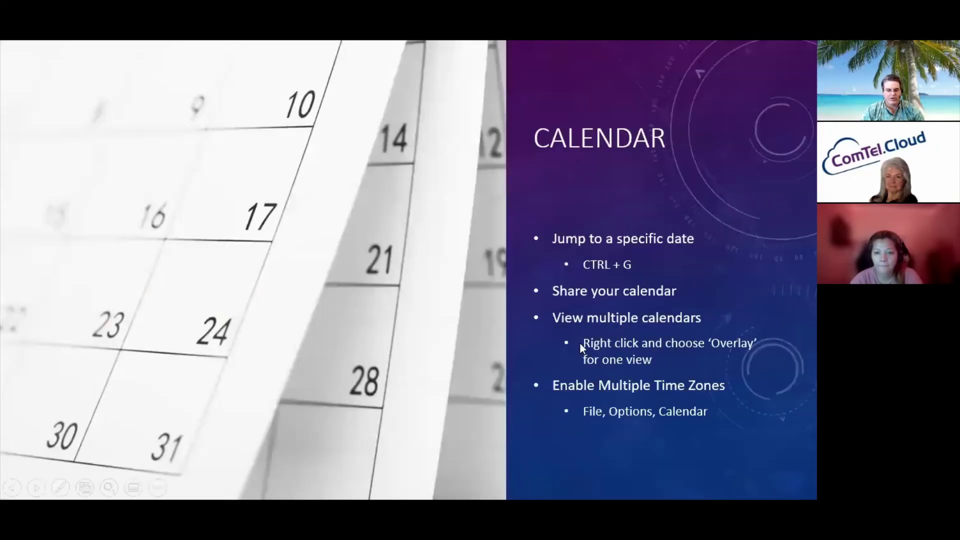
pyautogui.hotkey('alt', 'Tab')
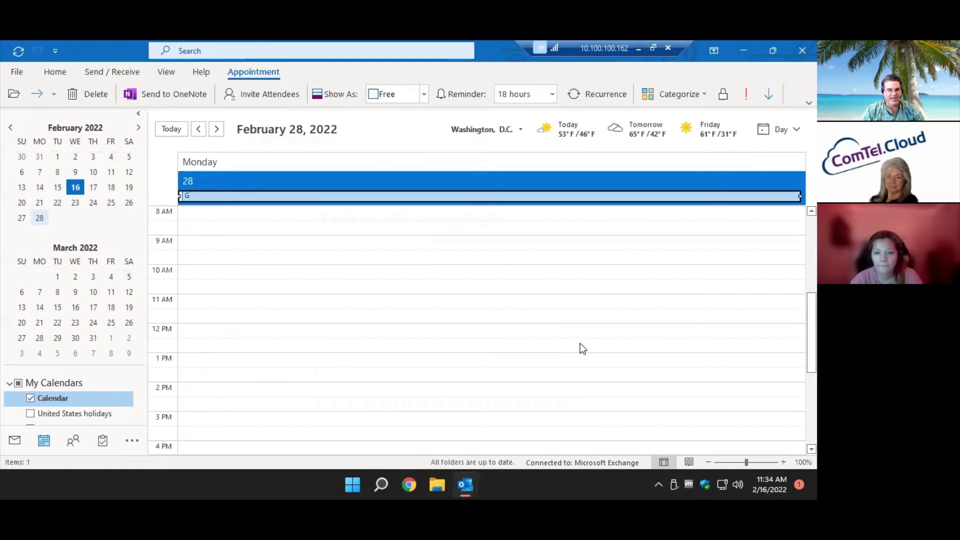
pyautogui.click(448, 316)
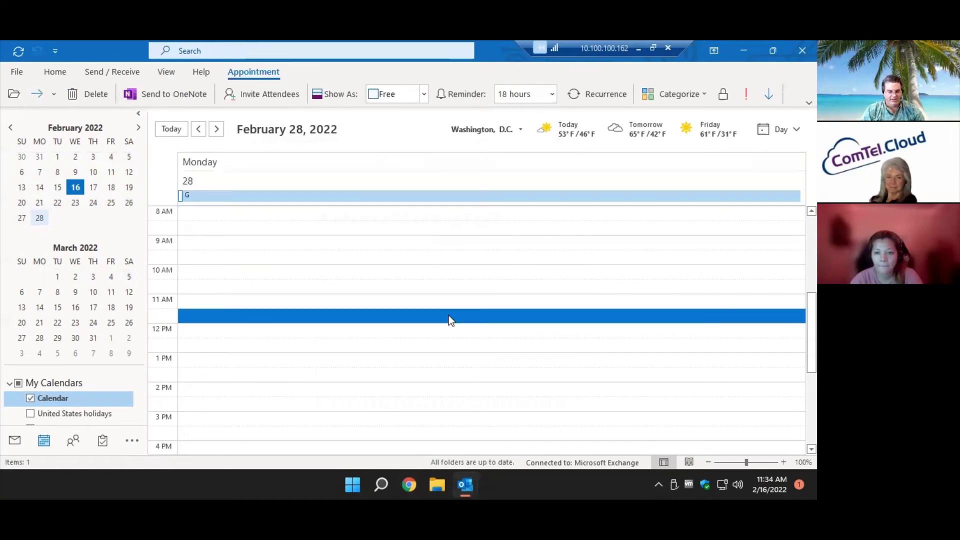
# Use Go To Date (Ctrl+G) to jump to February 25, 2022.
pyautogui.hotkey('ctrl', 'g')
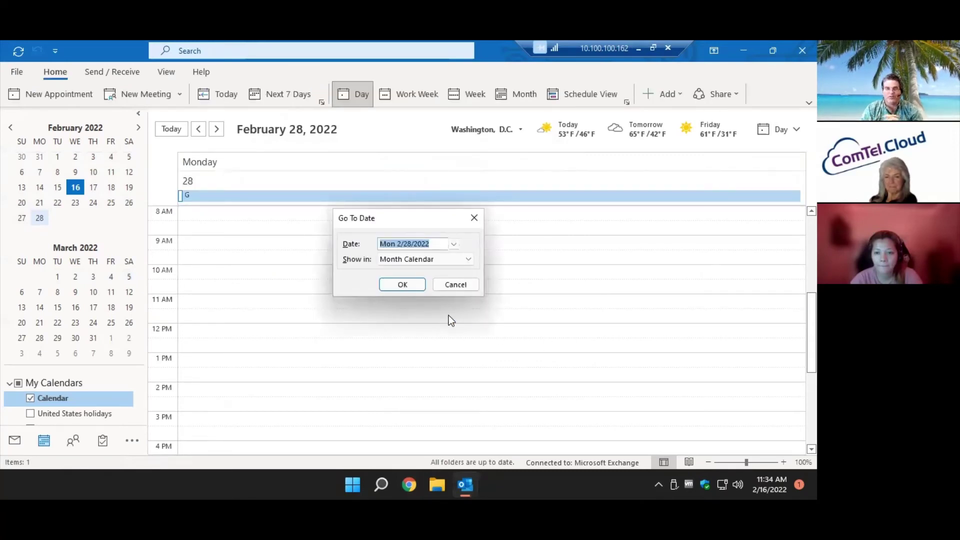
pyautogui.click(454, 243)
pyautogui.click(416, 334)
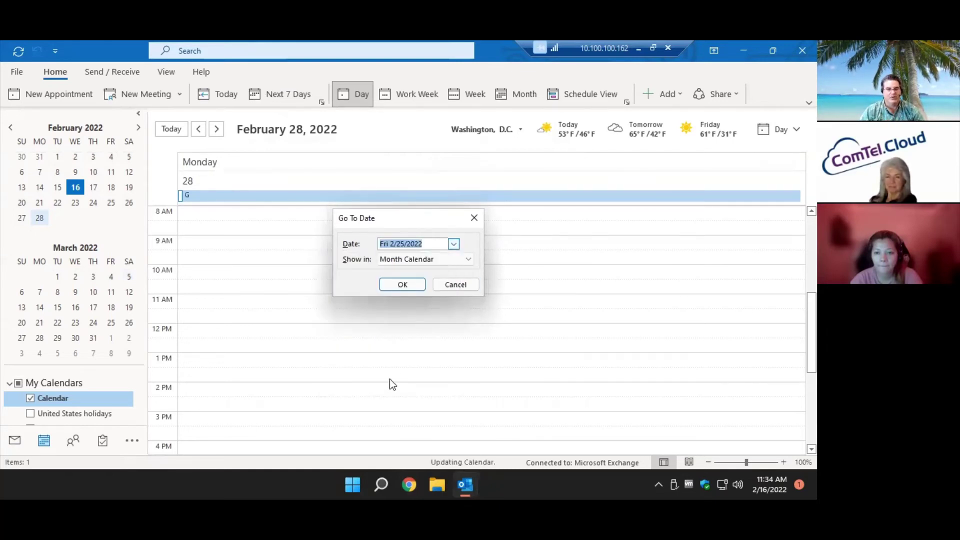
pyautogui.click(403, 284)
# Advance the mini-calendar month by month toward June 2023.
pyautogui.click(138, 128)
pyautogui.click(139, 128)
pyautogui.click(139, 128)
pyautogui.click(139, 129)
pyautogui.click(140, 128)
pyautogui.click(140, 129)
pyautogui.click(139, 129)
pyautogui.click(139, 129)
pyautogui.click(140, 129)
pyautogui.click(140, 129)
pyautogui.click(140, 129)
pyautogui.click(139, 129)
pyautogui.click(140, 129)
pyautogui.click(139, 129)
pyautogui.click(140, 129)
pyautogui.click(140, 129)
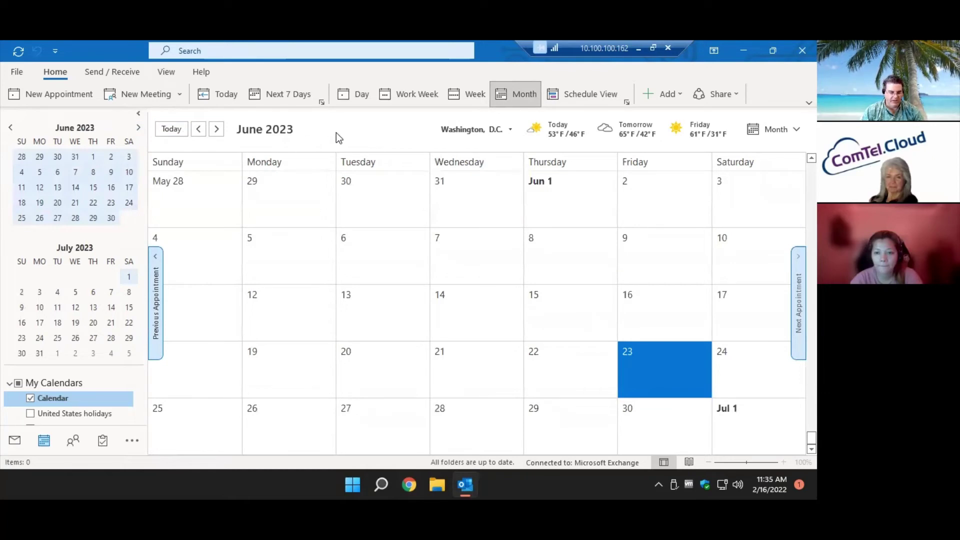
# Jump to June 23, 2028 via Go To Date, then reopen and cancel it.
pyautogui.hotkey('ctrl', 'g')
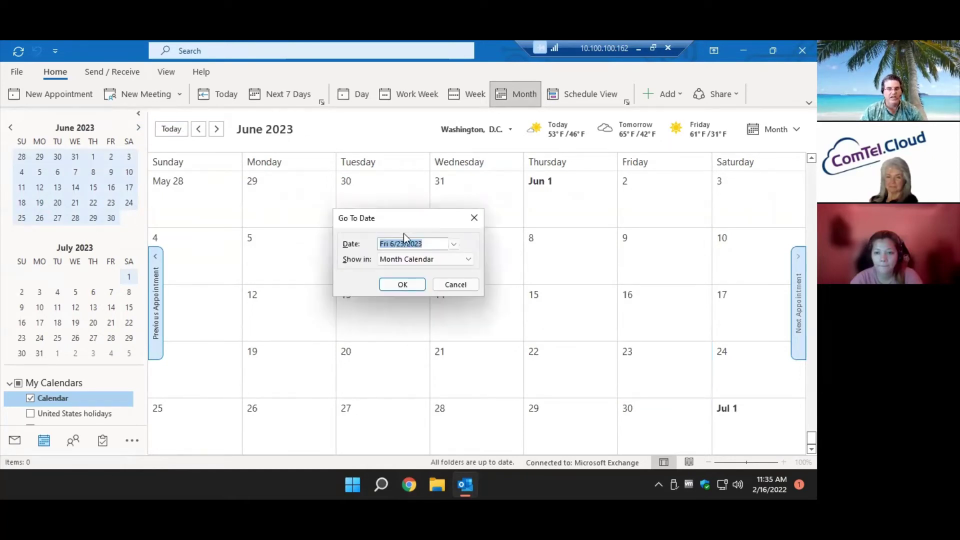
pyautogui.click(425, 244)
pyautogui.press('BackSpace')
pyautogui.write('8')
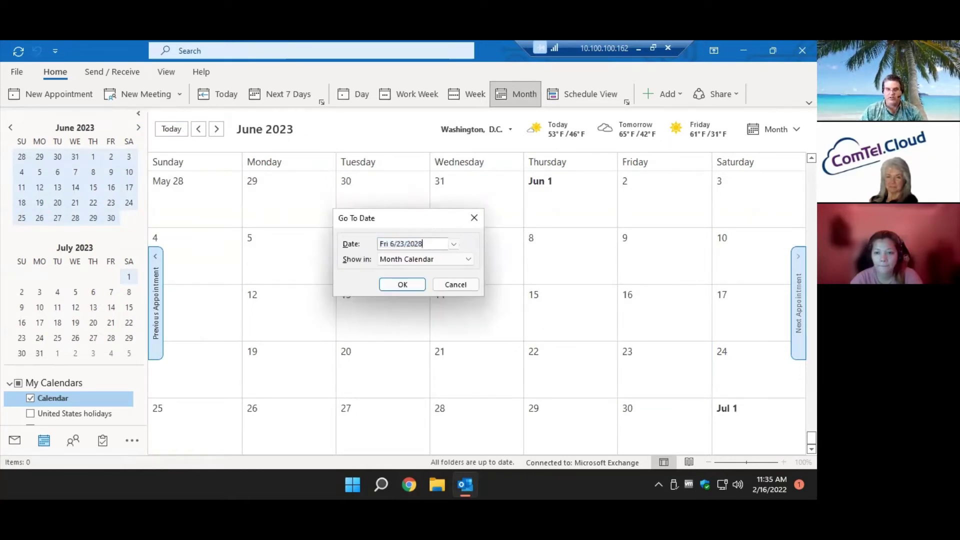
pyautogui.click(406, 283)
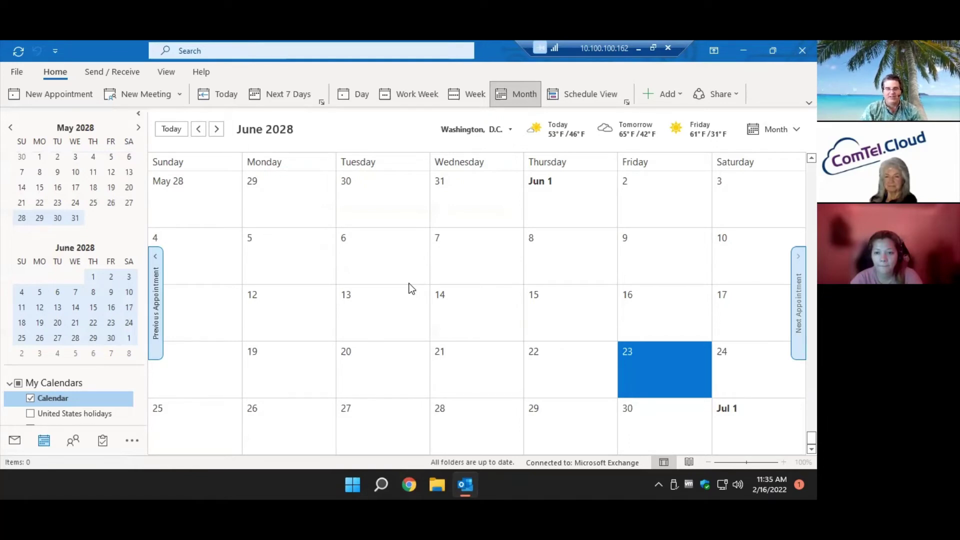
pyautogui.hotkey('ctrl', 'g')
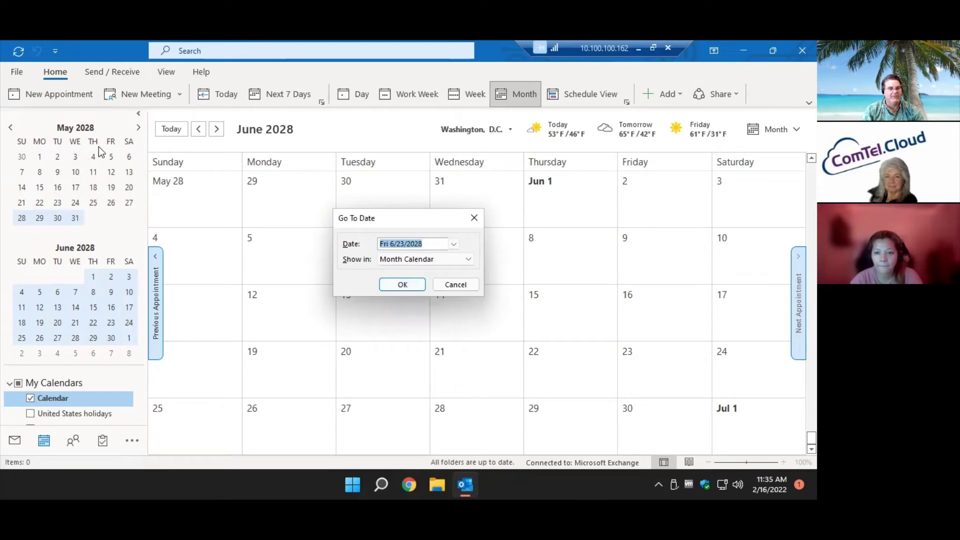
pyautogui.click(455, 285)
# Return the calendar to today and briefly switch to the Calendar slide and back.
pyautogui.click(219, 94)
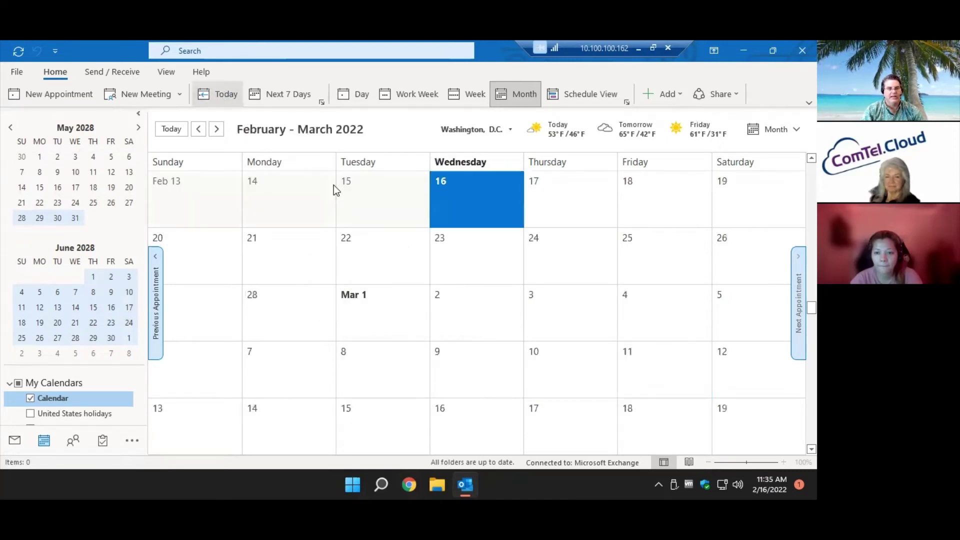
pyautogui.click(641, 49)
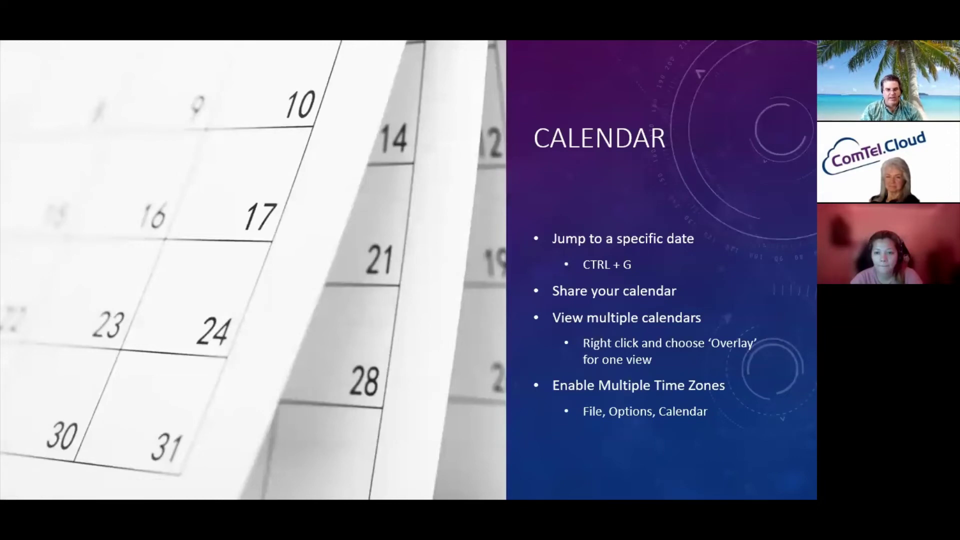
pyautogui.hotkey('alt', 'Tab')
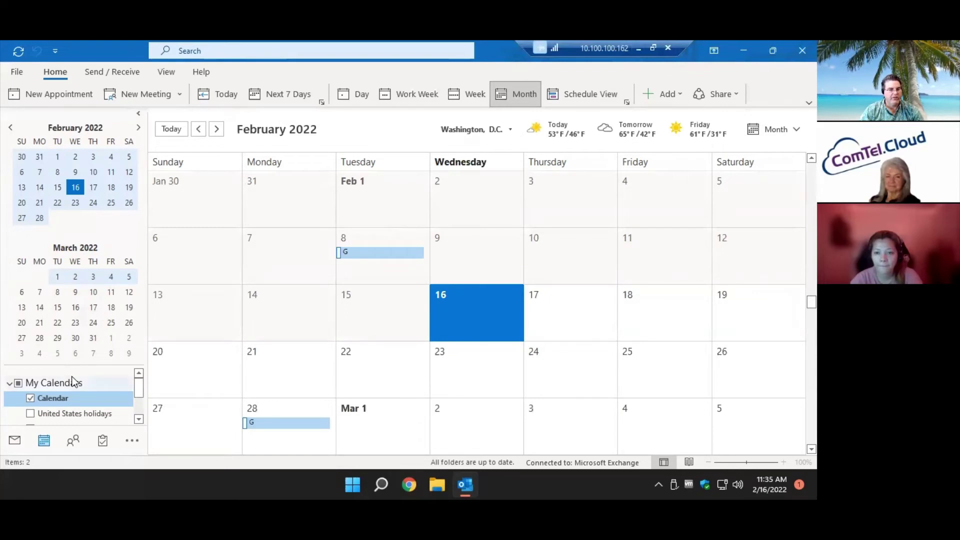
# Enlarge the calendar list and preview 'Can view all details' sharing permission, then cancel.
pyautogui.moveTo(70, 365); pyautogui.dragTo(82, 276)
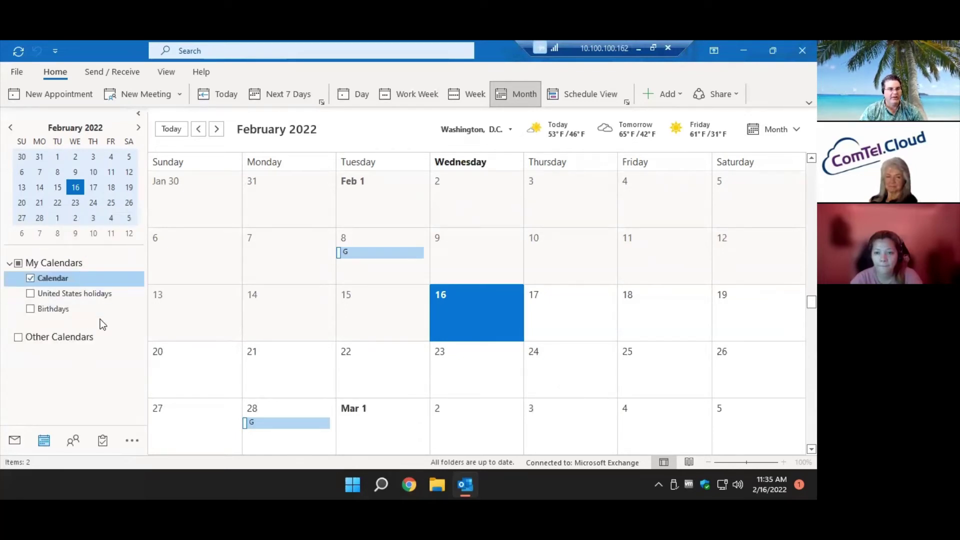
pyautogui.rightClick(83, 270)
pyautogui.rightClick(79, 280)
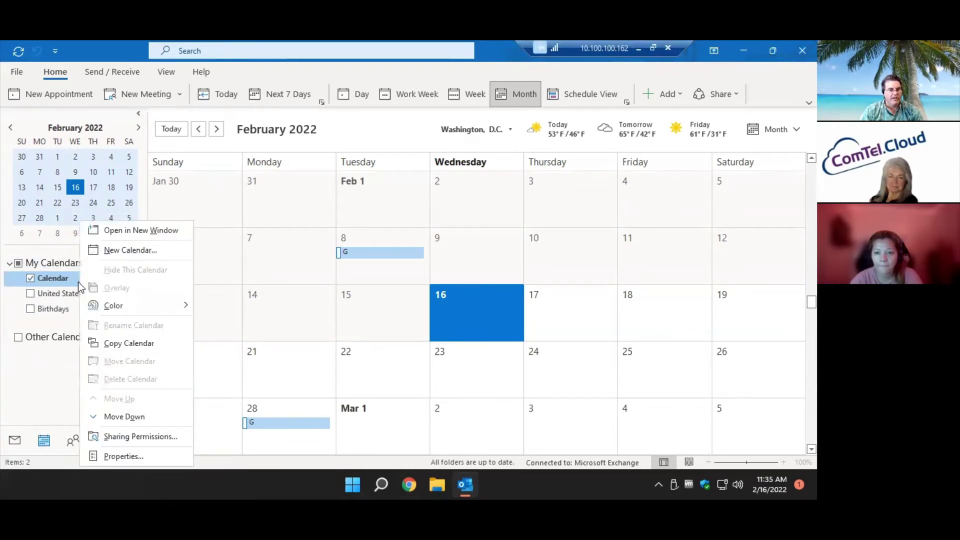
pyautogui.click(160, 436)
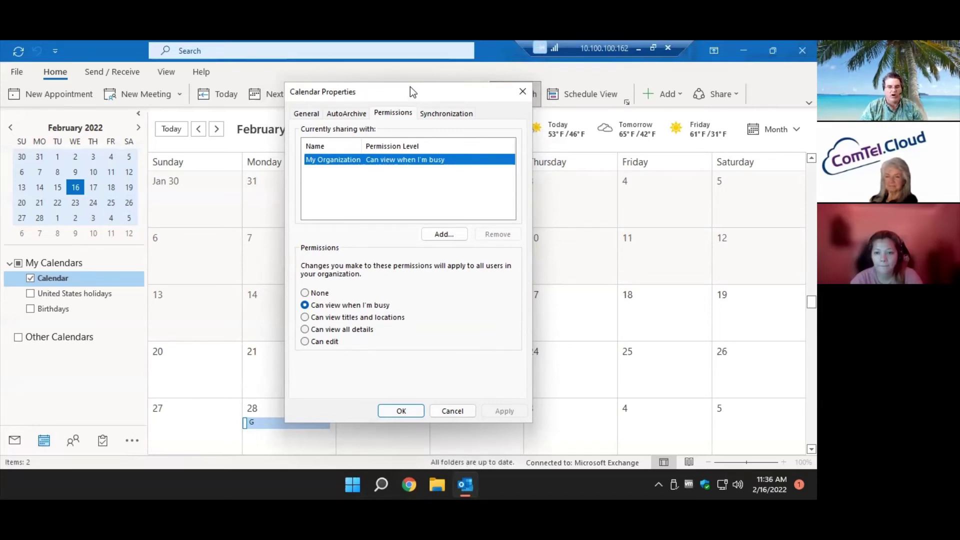
pyautogui.click(346, 332)
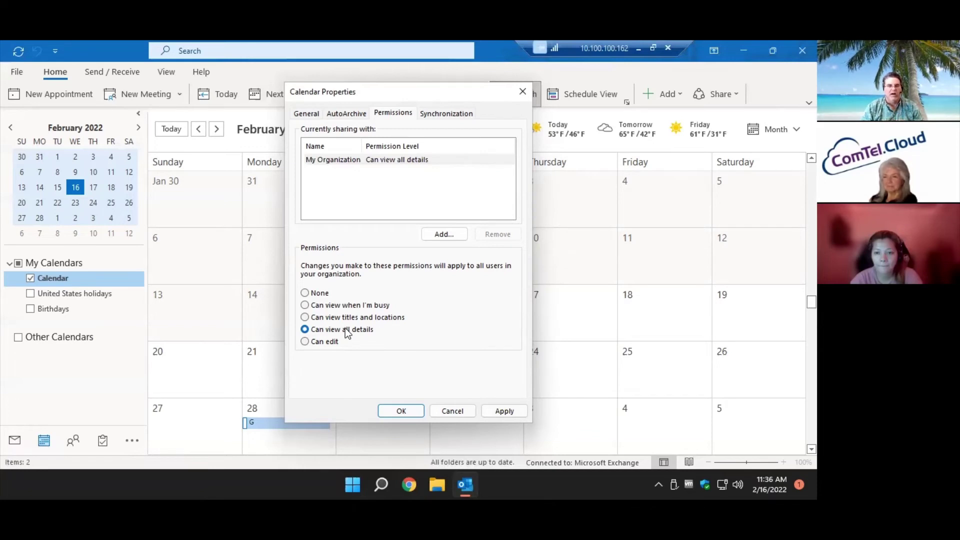
pyautogui.click(450, 412)
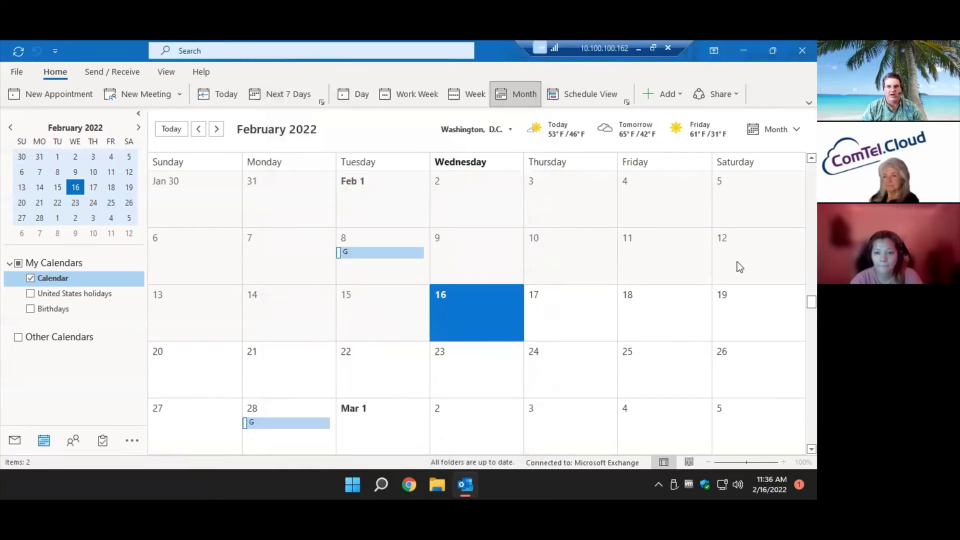
# Open the Calendar's sharing permissions from Share and close them unchanged.
pyautogui.click(734, 93)
pyautogui.click(721, 135)
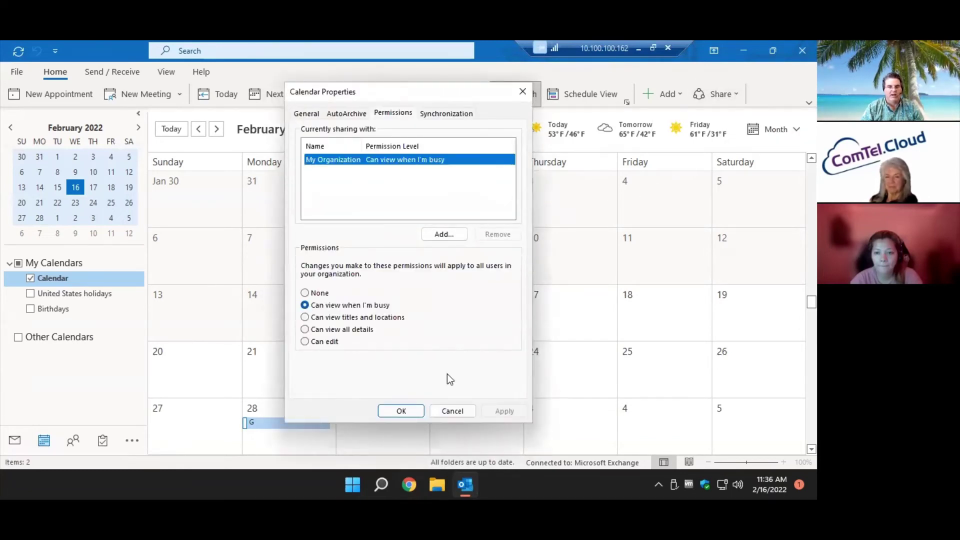
pyautogui.click(450, 411)
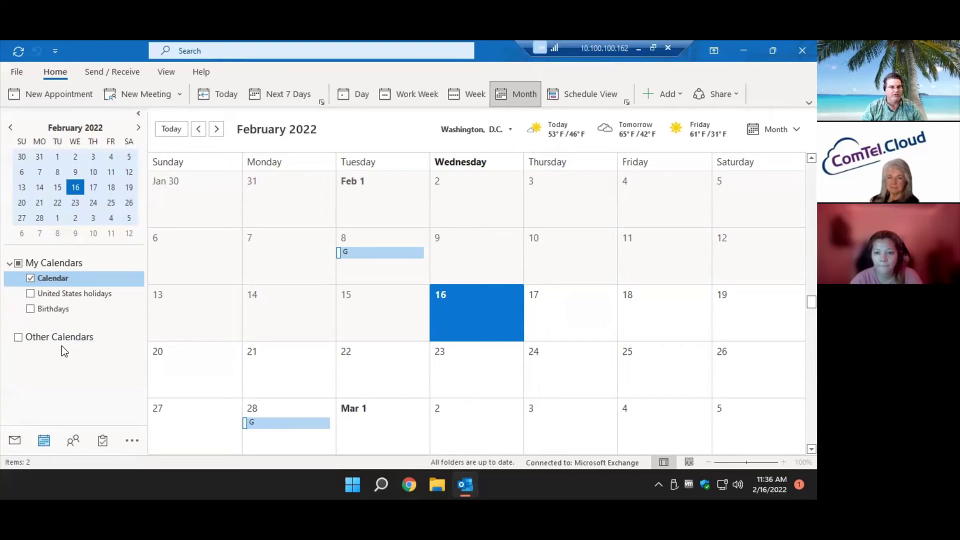
# Show the United States holidays calendar and overlay it on the main Calendar.
pyautogui.click(637, 48)
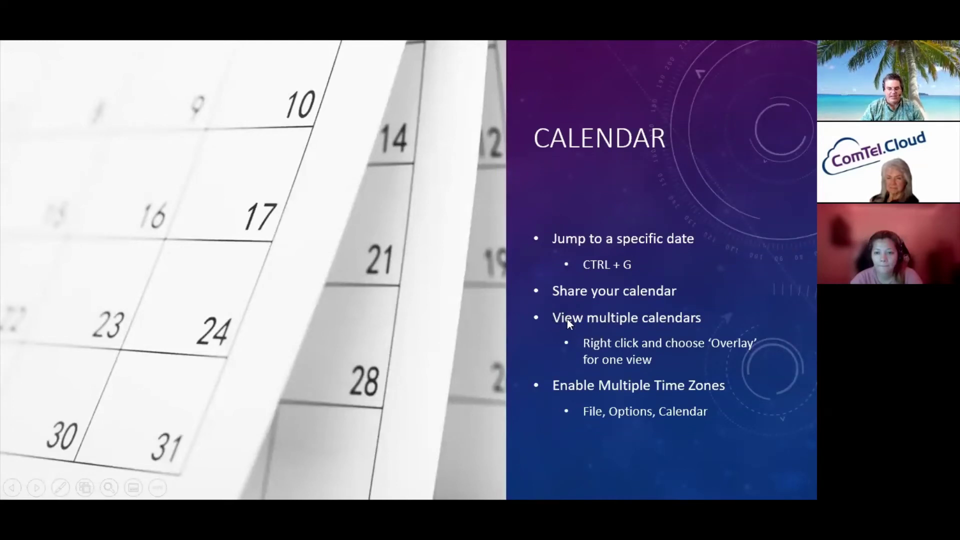
pyautogui.hotkey('alt', 'Tab')
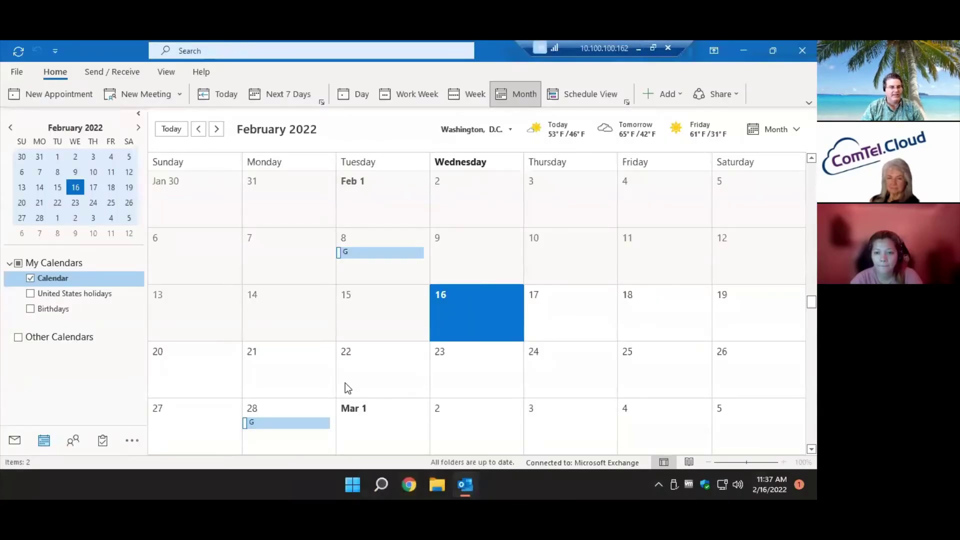
pyautogui.click(31, 294)
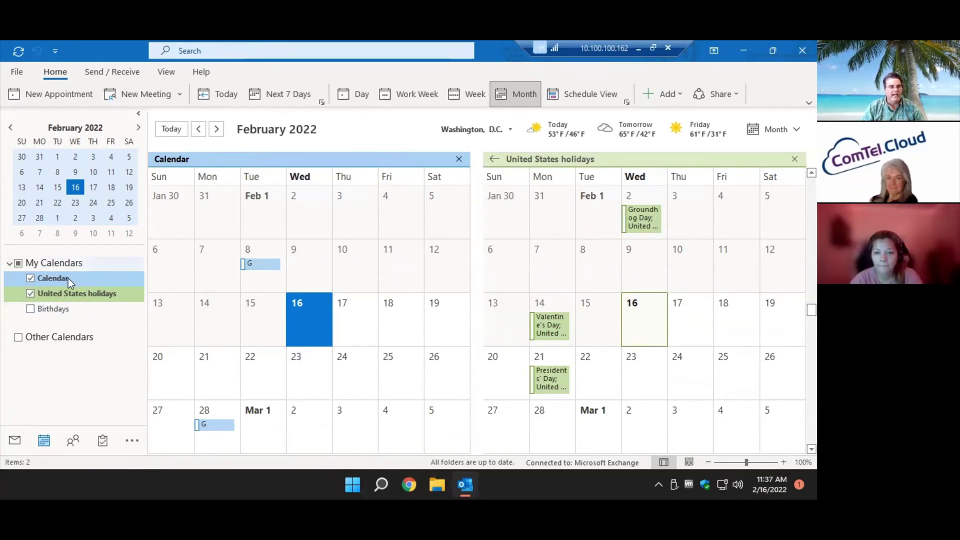
pyautogui.rightClick(68, 291)
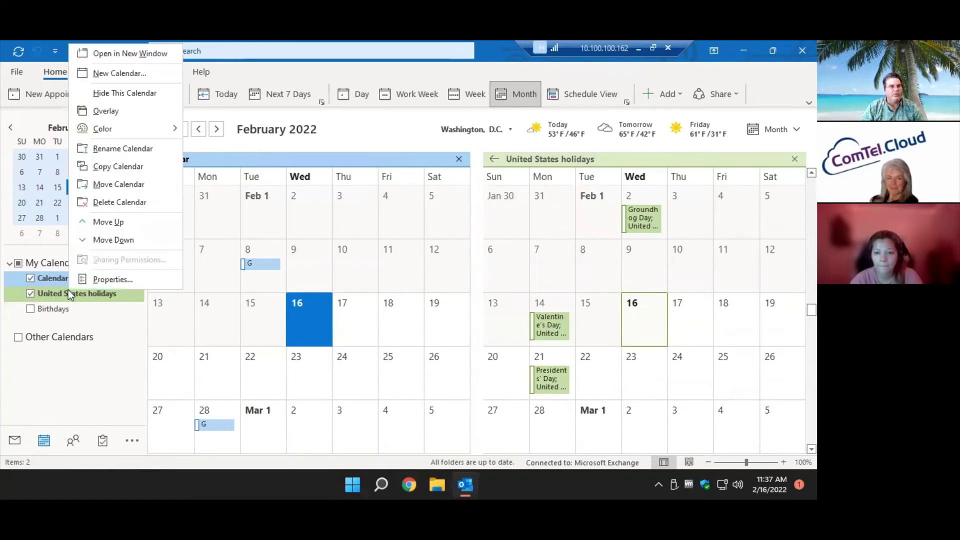
pyautogui.click(140, 108)
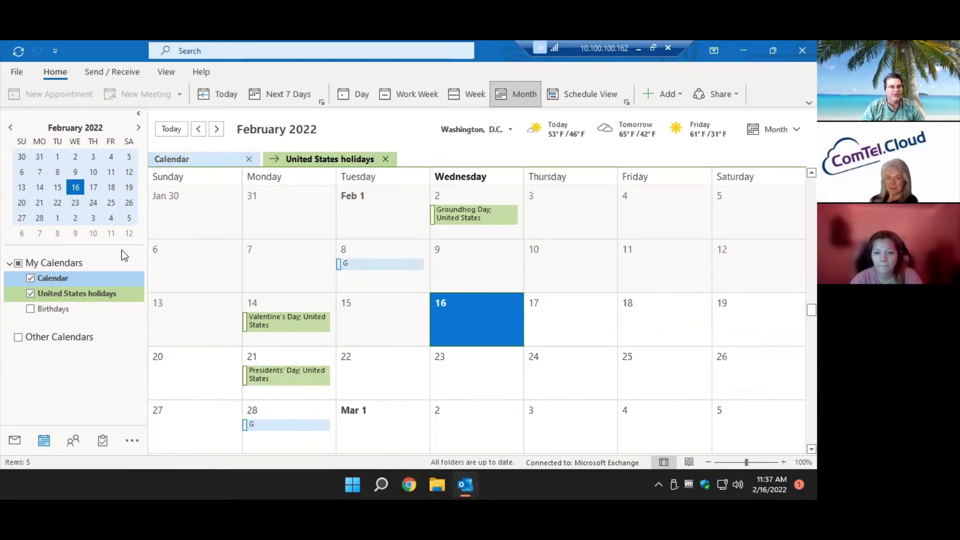
# Toggle the main Calendar off and on, and open the holidays calendar's Color options without changing them.
pyautogui.doubleClick(459, 274)
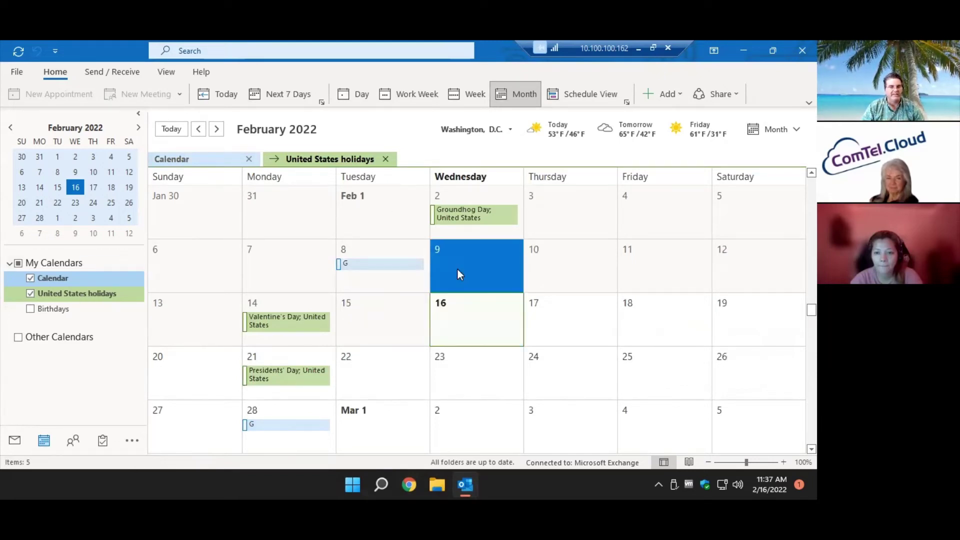
pyautogui.click(414, 300)
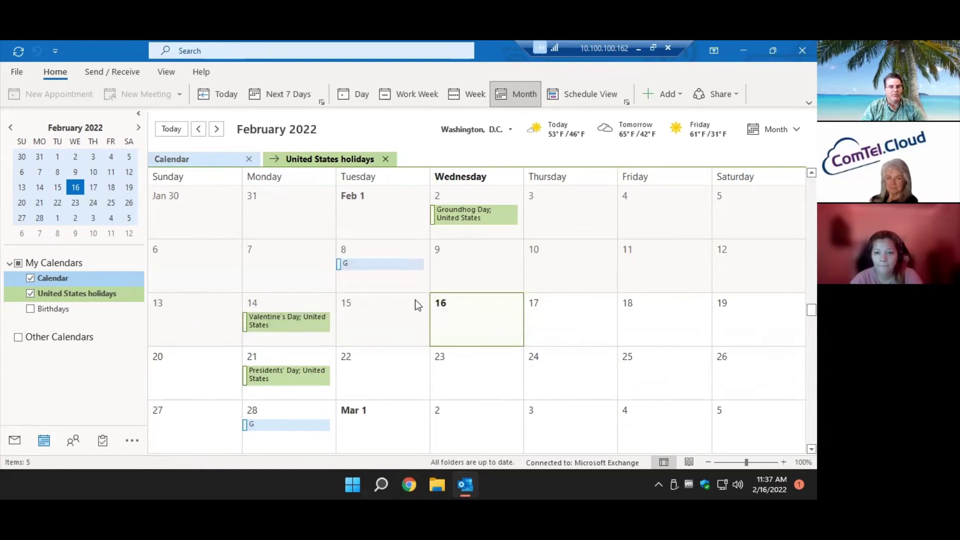
pyautogui.click(70, 280)
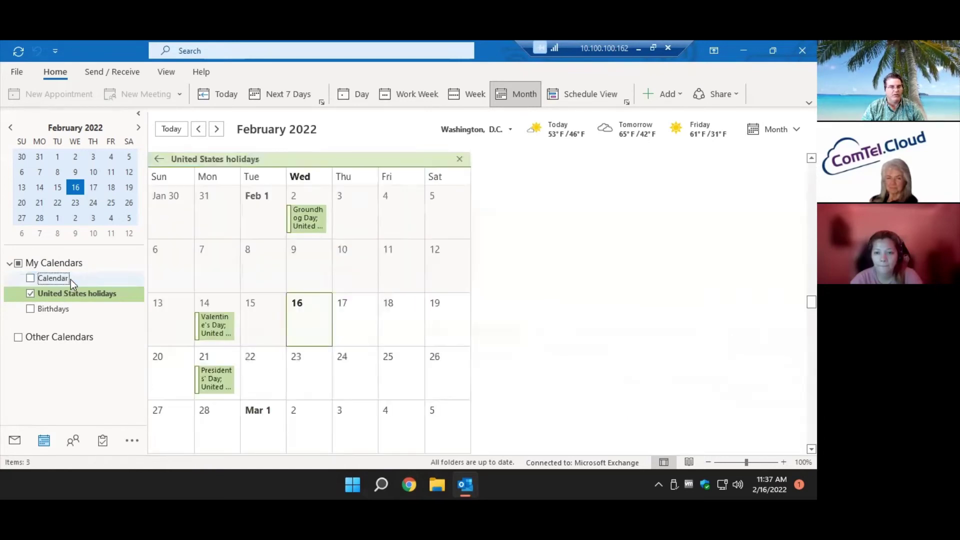
pyautogui.click(29, 280)
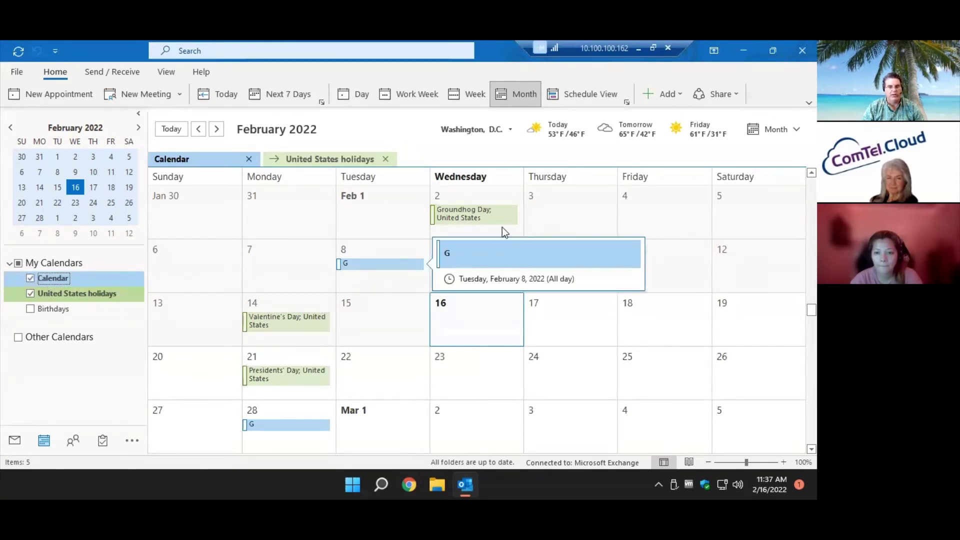
pyautogui.rightClick(128, 295)
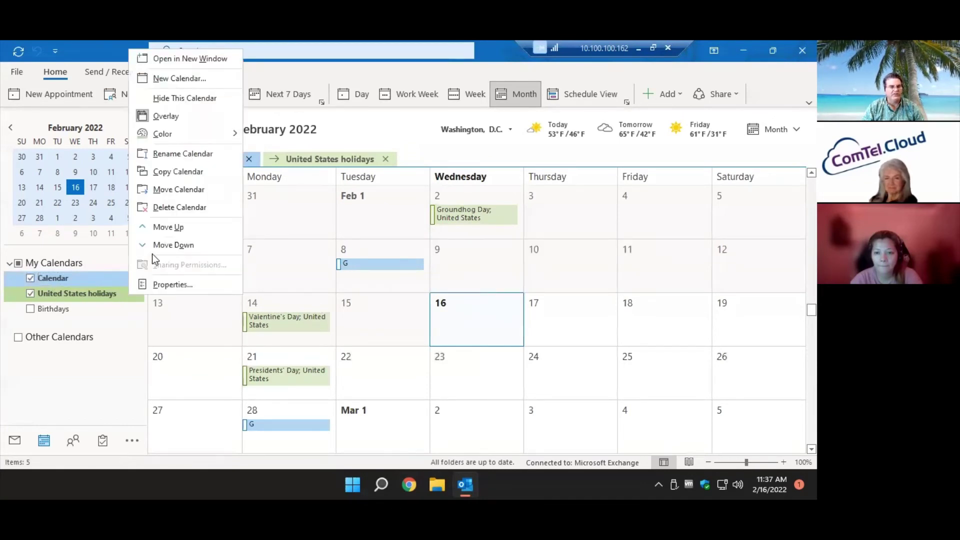
pyautogui.moveTo(184, 139)
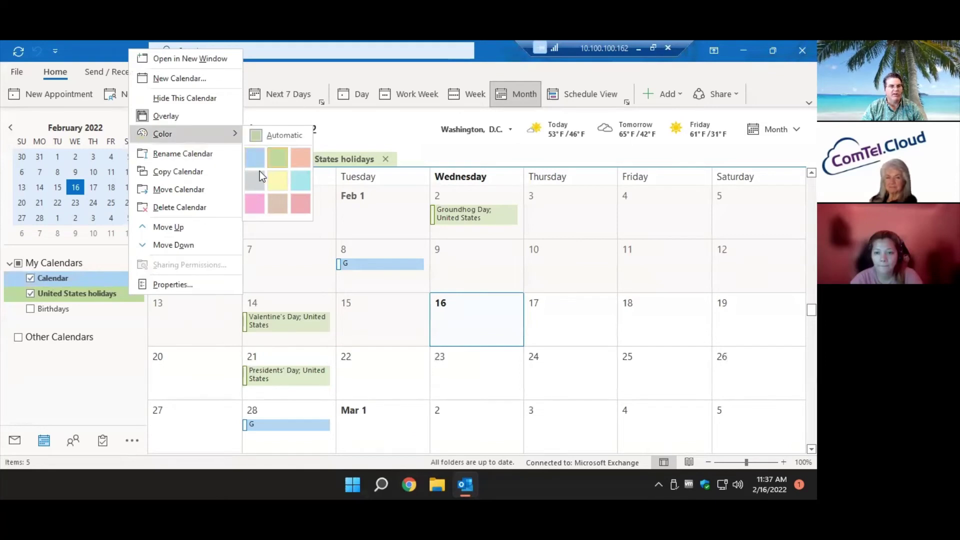
pyautogui.press('Escape')
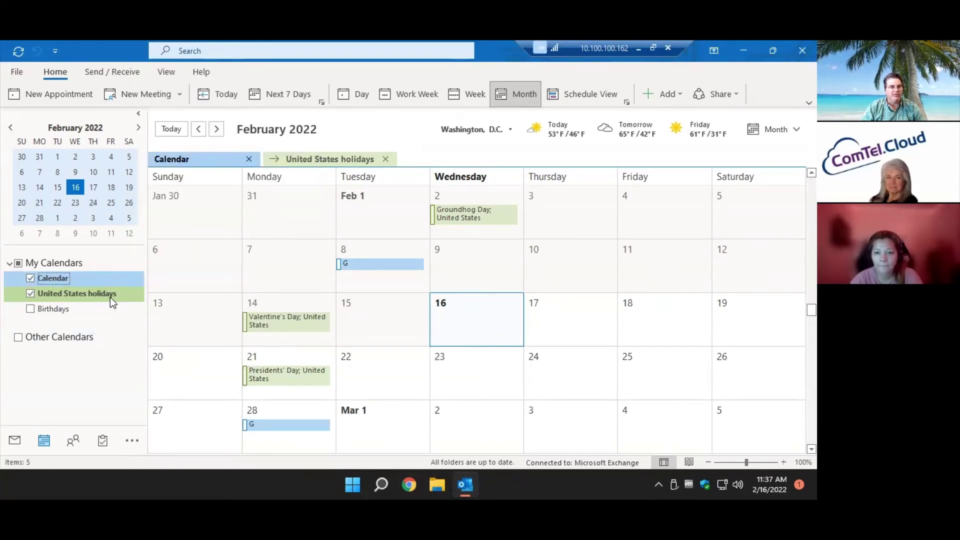
pyautogui.click(114, 343)
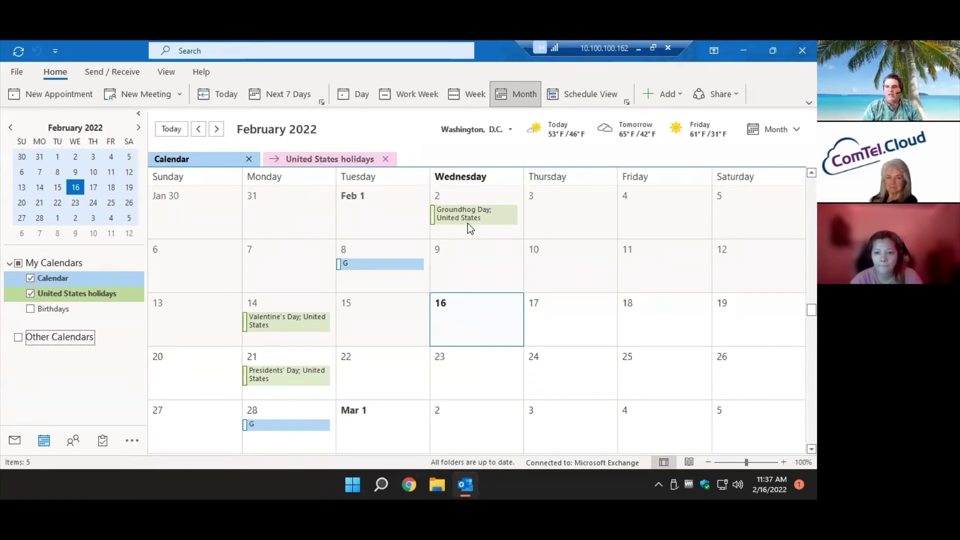
# Check and overlay the Birthdays calendar, switch to Day view for February 16, then return to the slides.
pyautogui.click(30, 309)
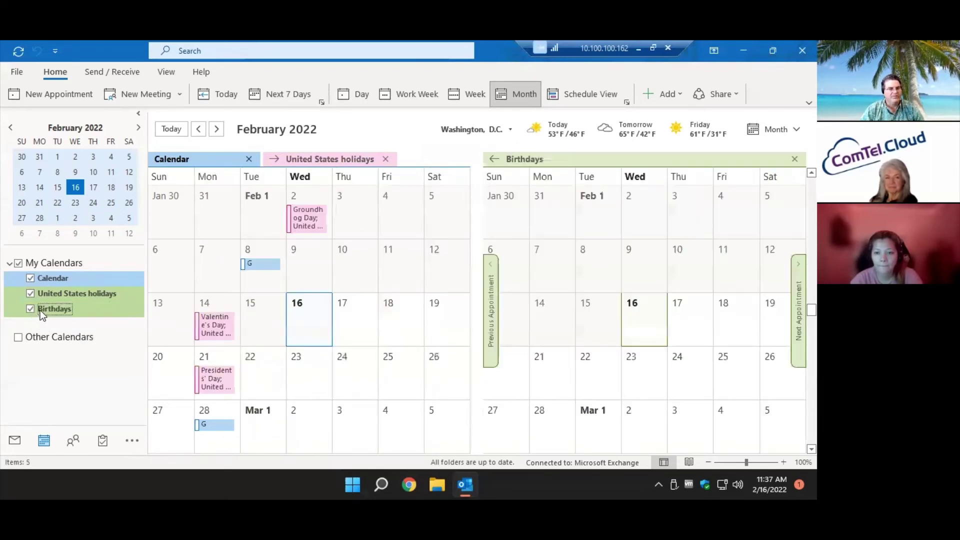
pyautogui.rightClick(40, 310)
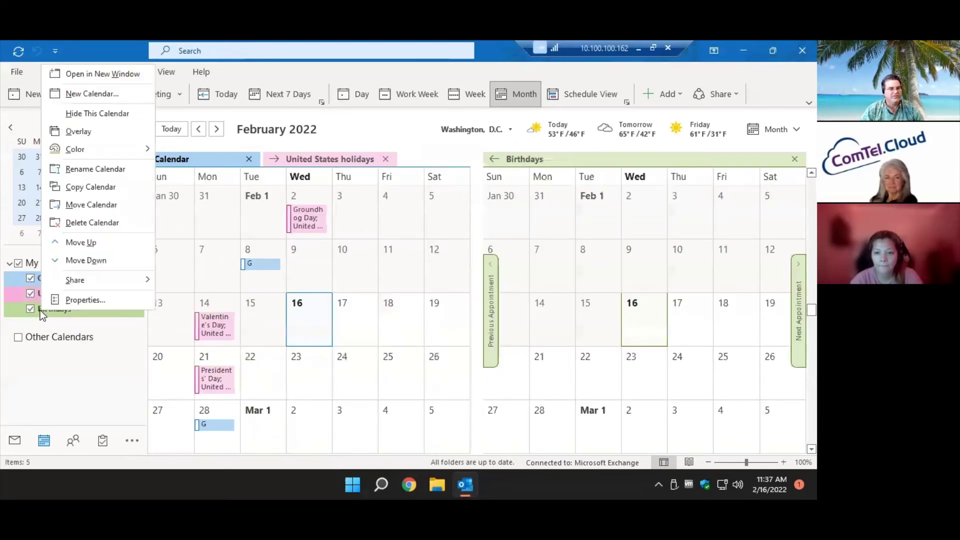
pyautogui.click(80, 131)
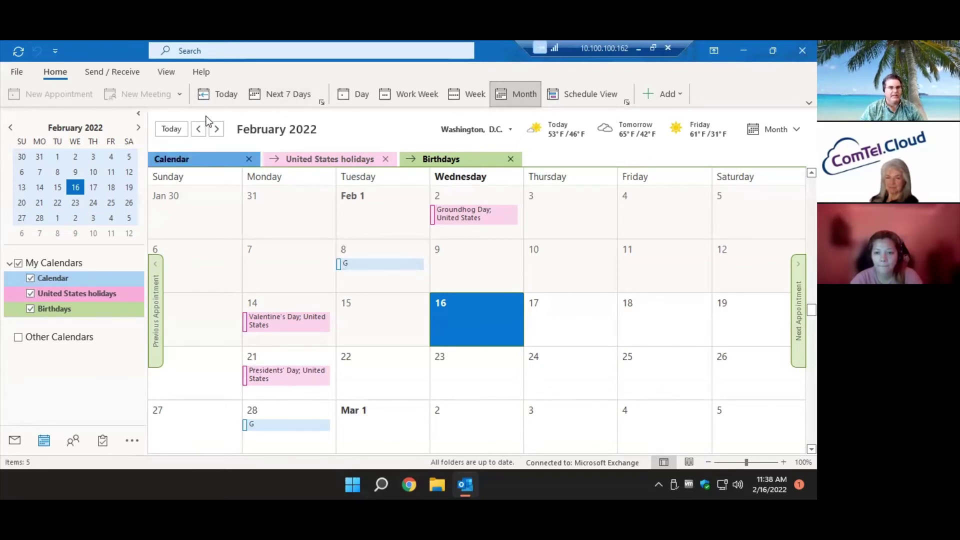
pyautogui.click(356, 95)
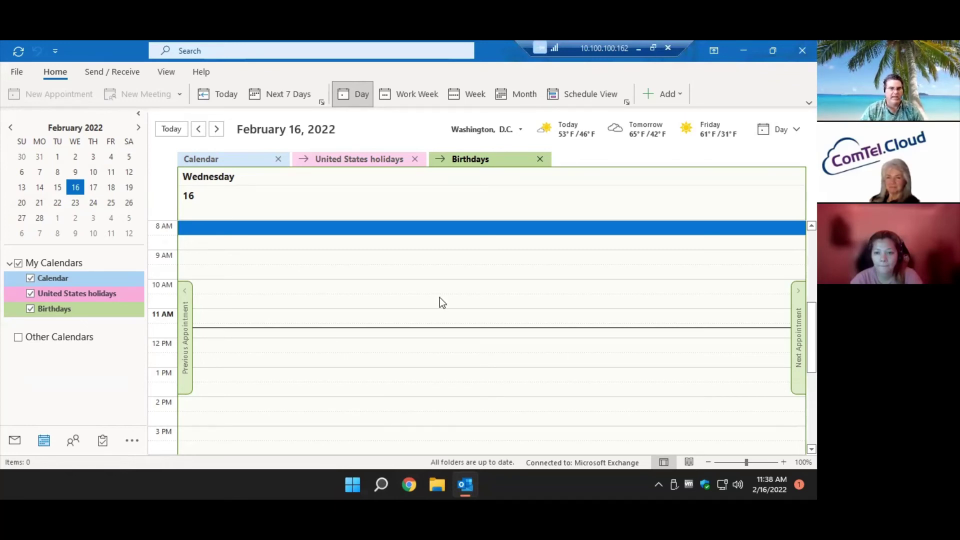
pyautogui.click(639, 49)
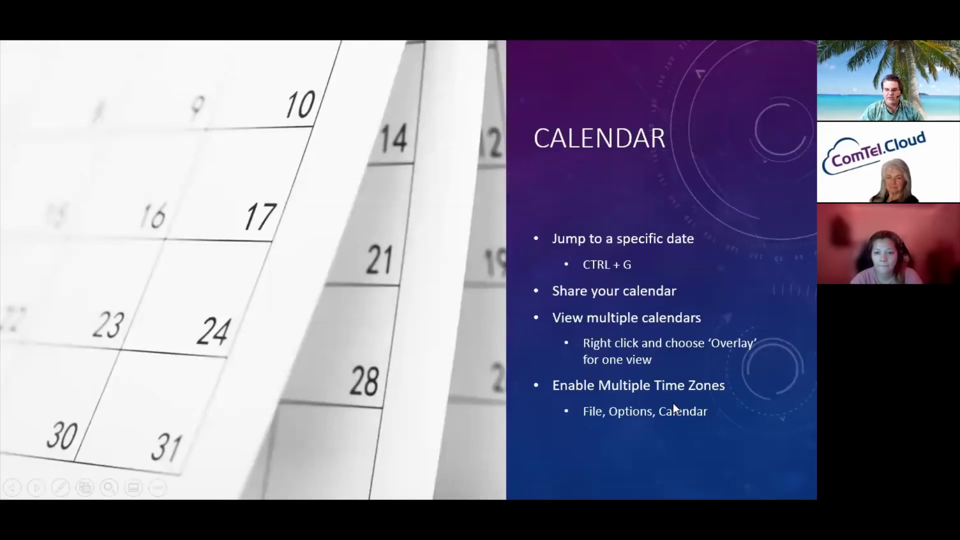
# In Calendar options, turn on a second time zone labelled 'East' set to Eastern Time (US & Canada).
pyautogui.hotkey('alt', 'Tab')
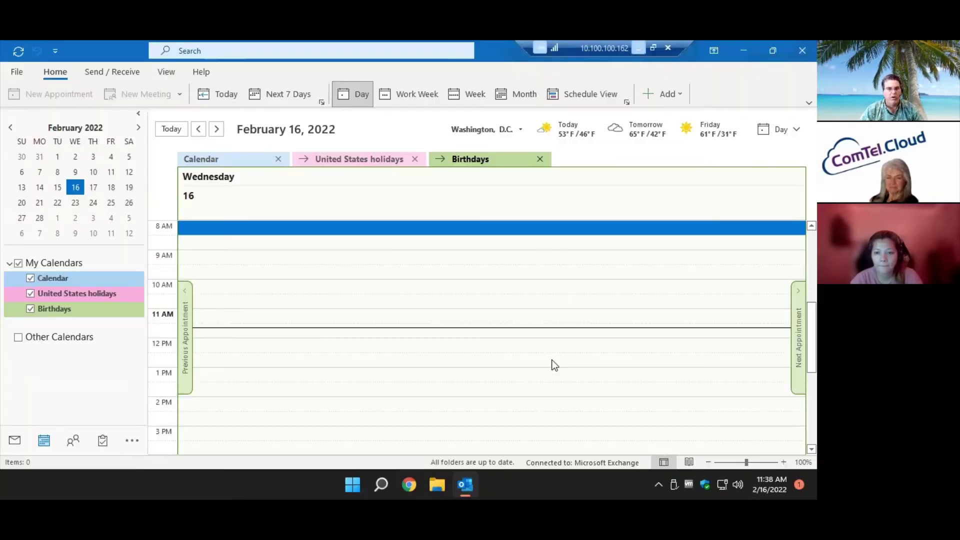
pyautogui.click(22, 76)
pyautogui.click(40, 420)
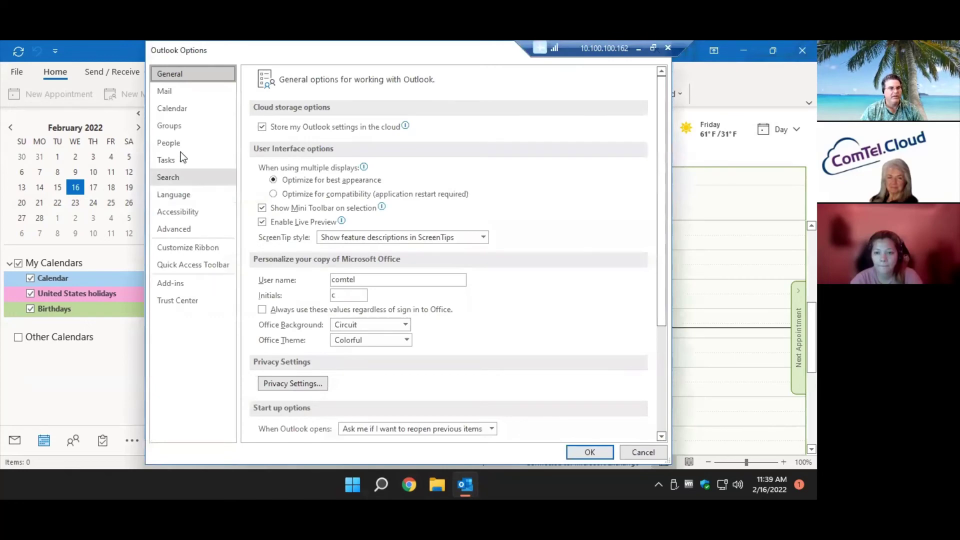
pyautogui.click(178, 109)
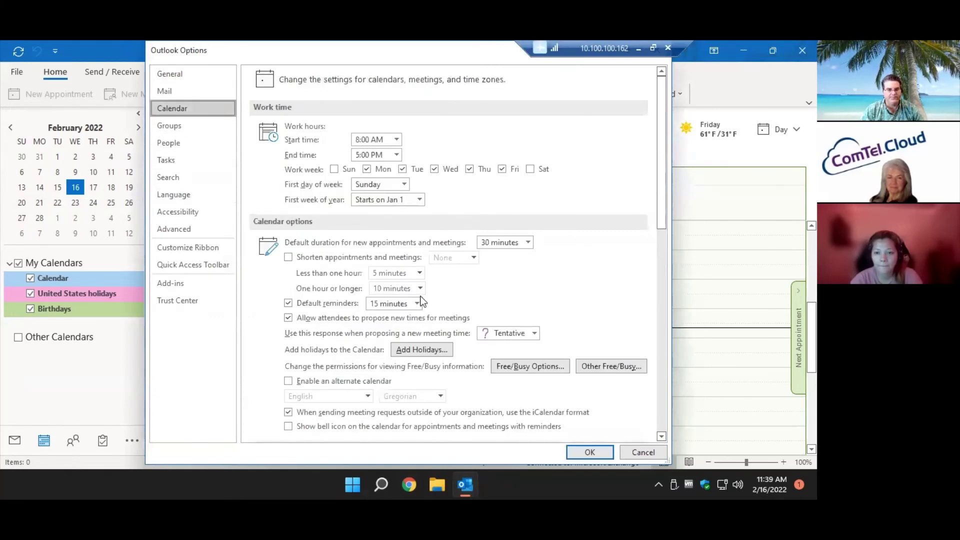
pyautogui.scroll(-3, 466, 361)
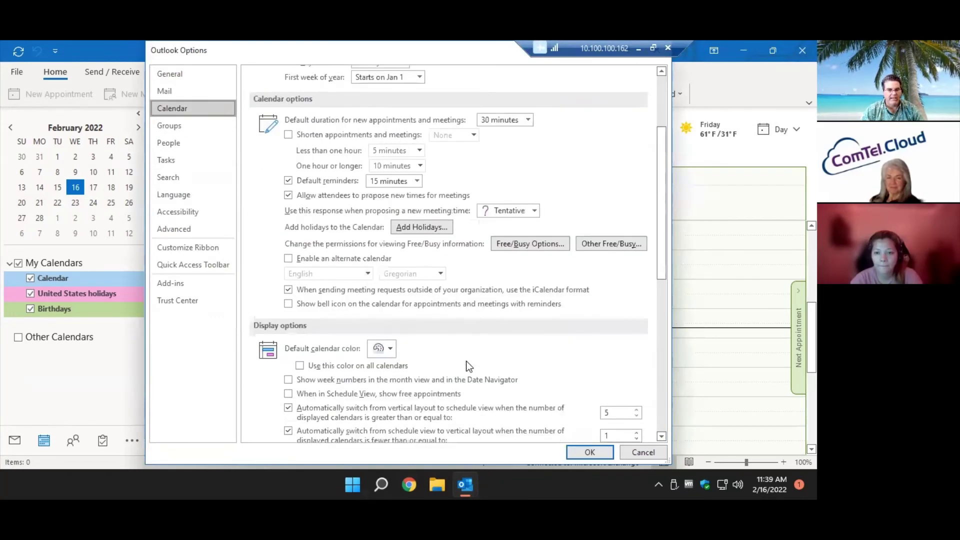
pyautogui.scroll(-3, 466, 361)
pyautogui.scroll(-1, 466, 362)
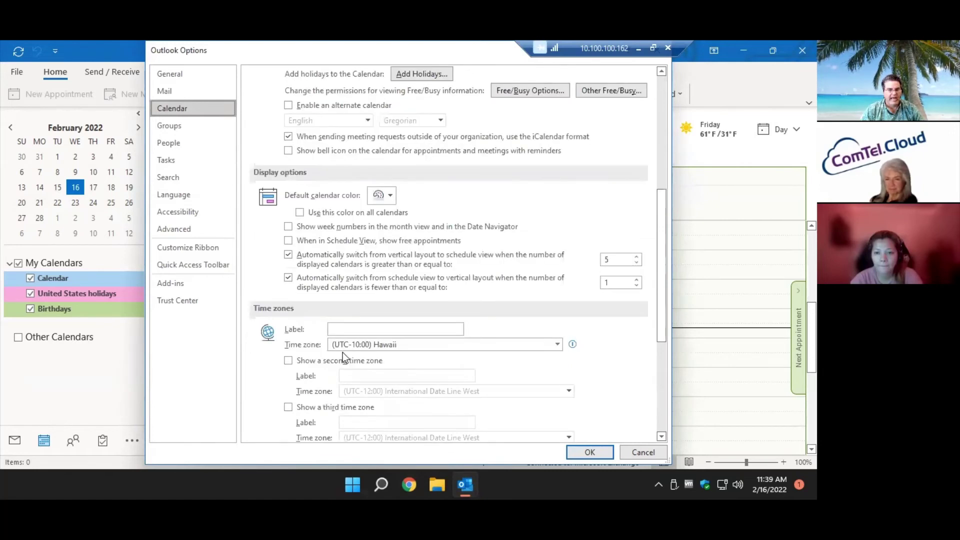
pyautogui.click(332, 360)
pyautogui.click(345, 376)
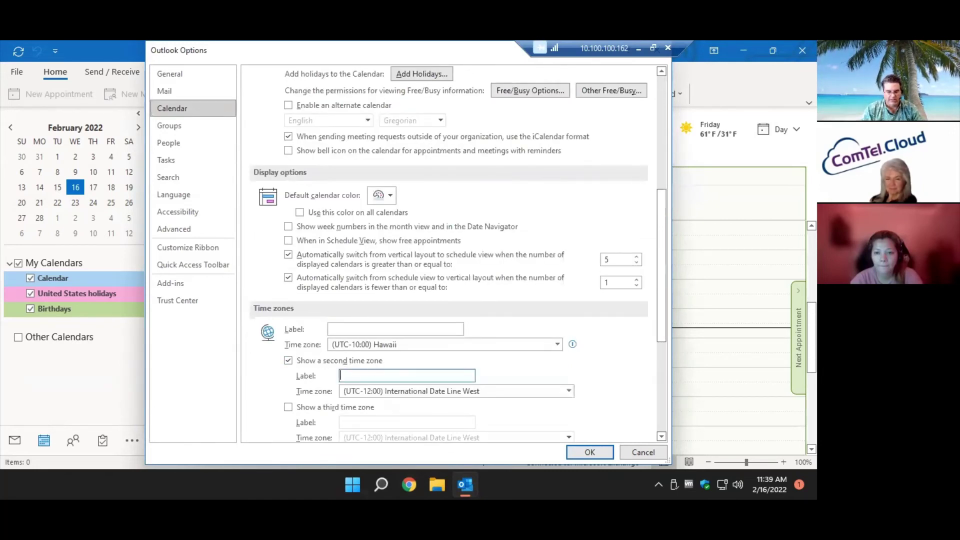
pyautogui.write('East')
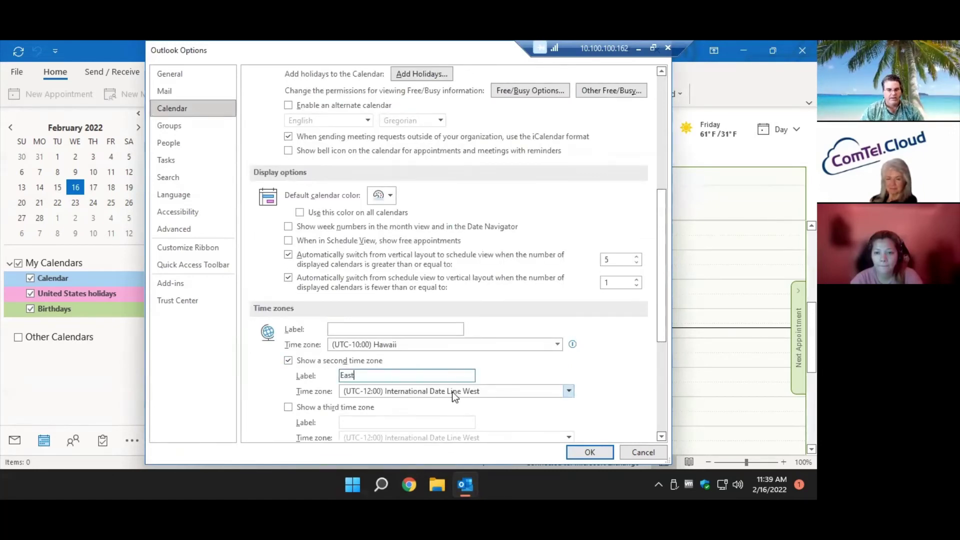
pyautogui.click(452, 391)
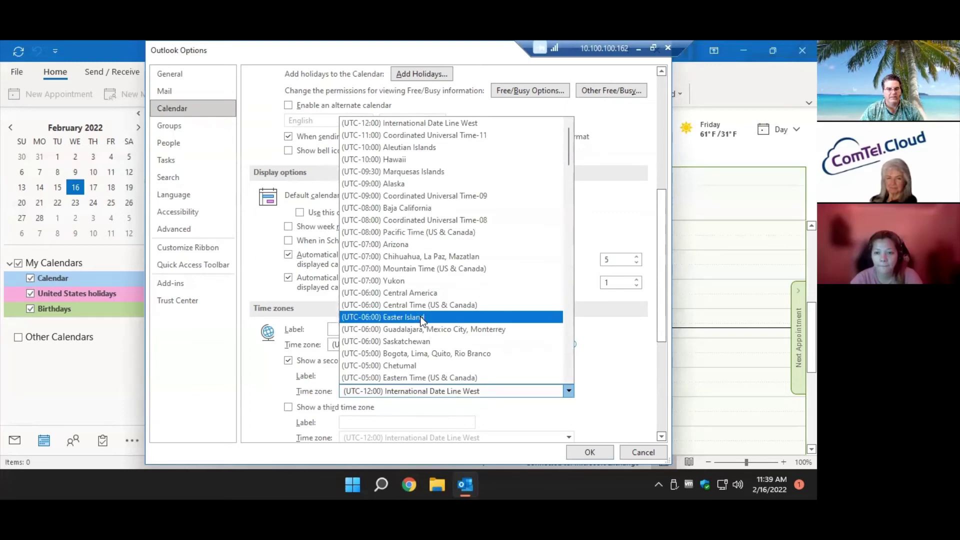
pyautogui.scroll(-2, 421, 324)
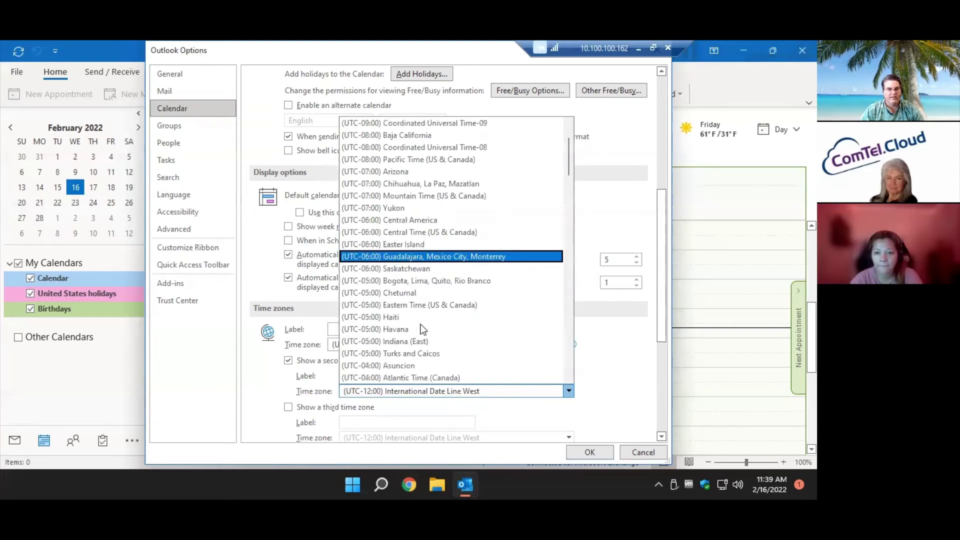
pyautogui.click(428, 305)
# Add a third time zone labelled 'West' on Pacific Time (US & Canada) and save.
pyautogui.scroll(-1, 295, 337)
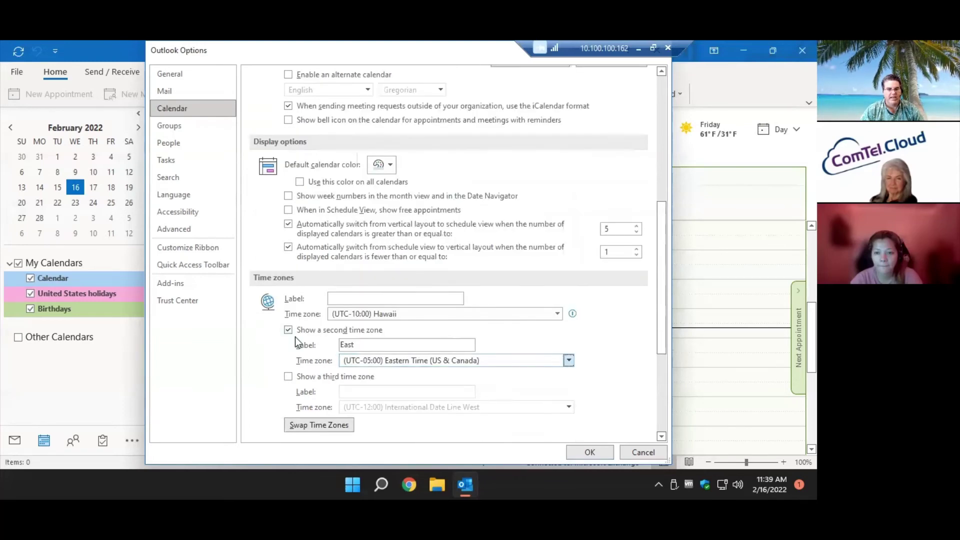
pyautogui.click(289, 377)
pyautogui.click(351, 393)
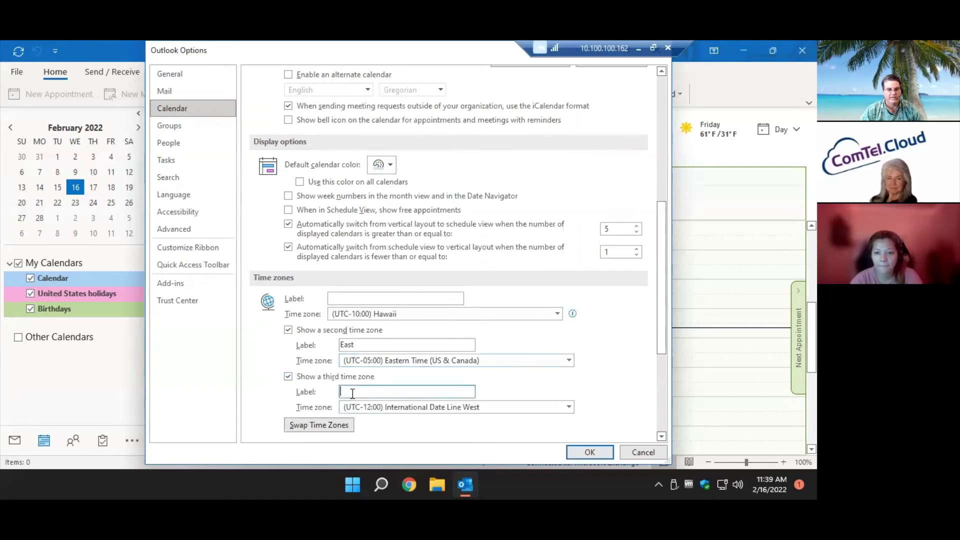
pyautogui.write('West')
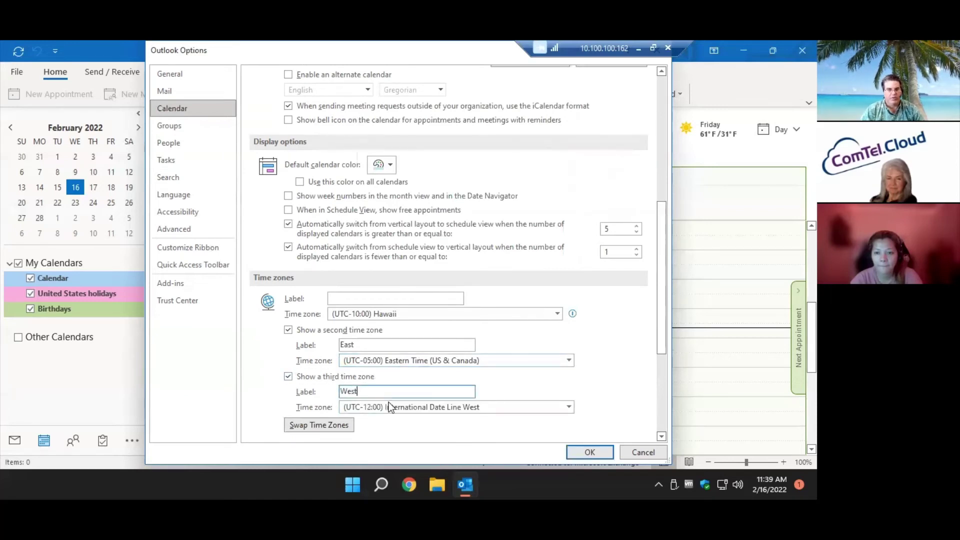
pyautogui.click(440, 405)
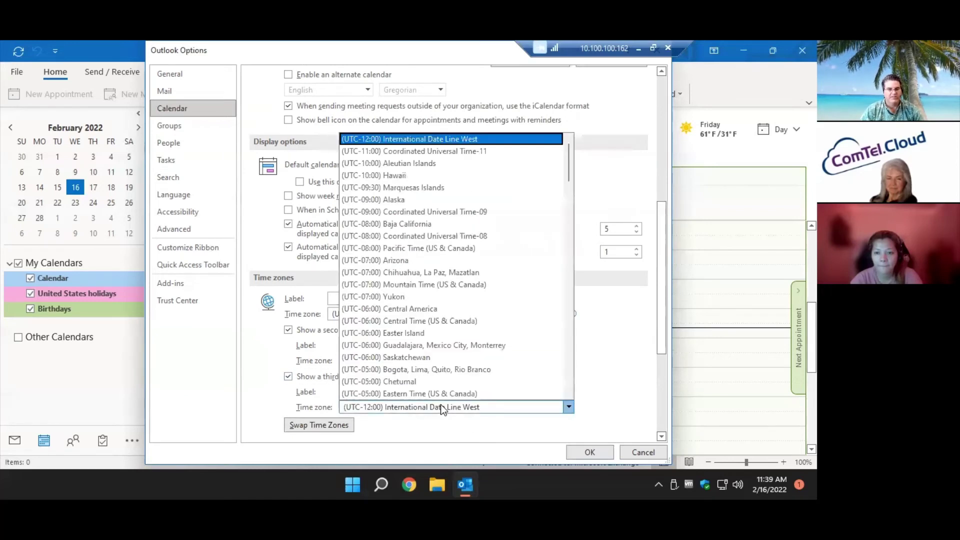
pyautogui.click(438, 252)
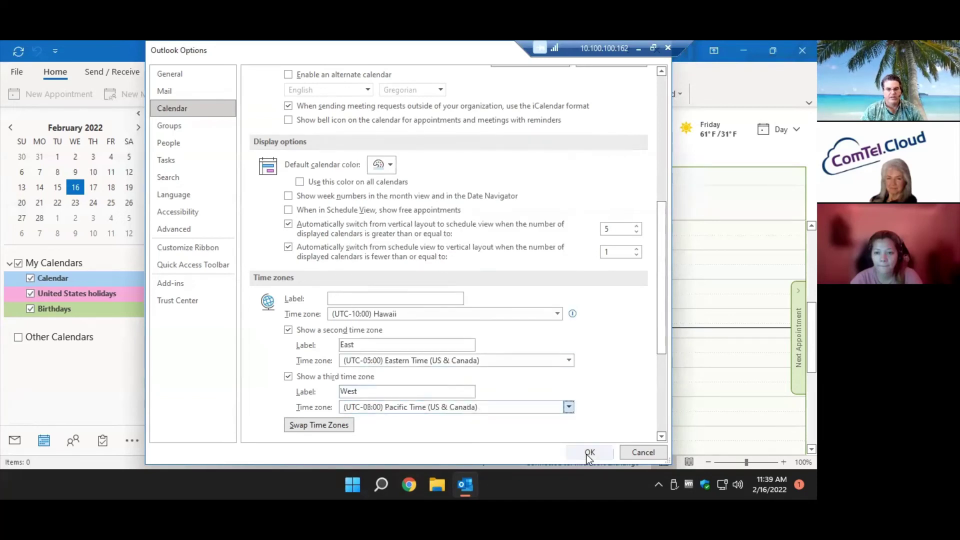
pyautogui.click(588, 452)
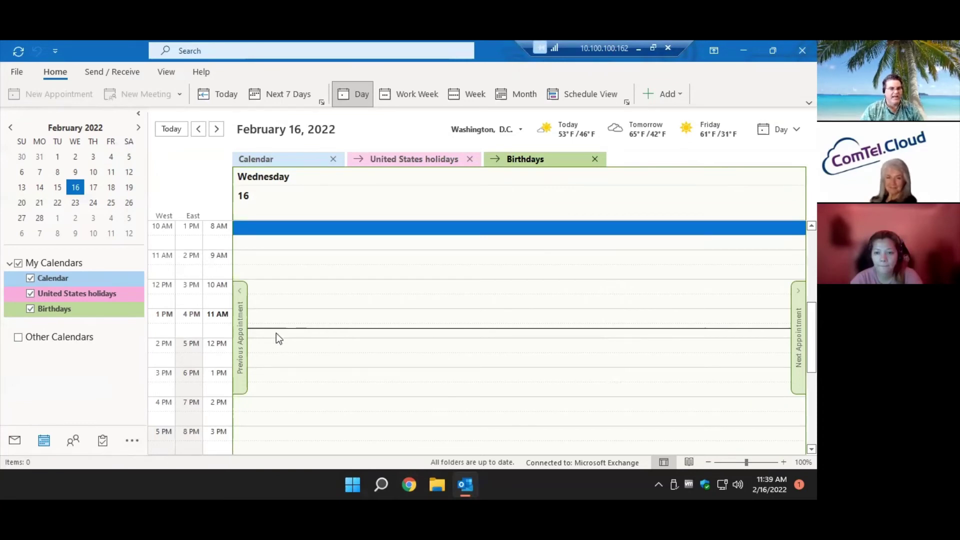
# Select the 10 AM slot in the West/East day view, then minimise the remote session.
pyautogui.click(319, 284)
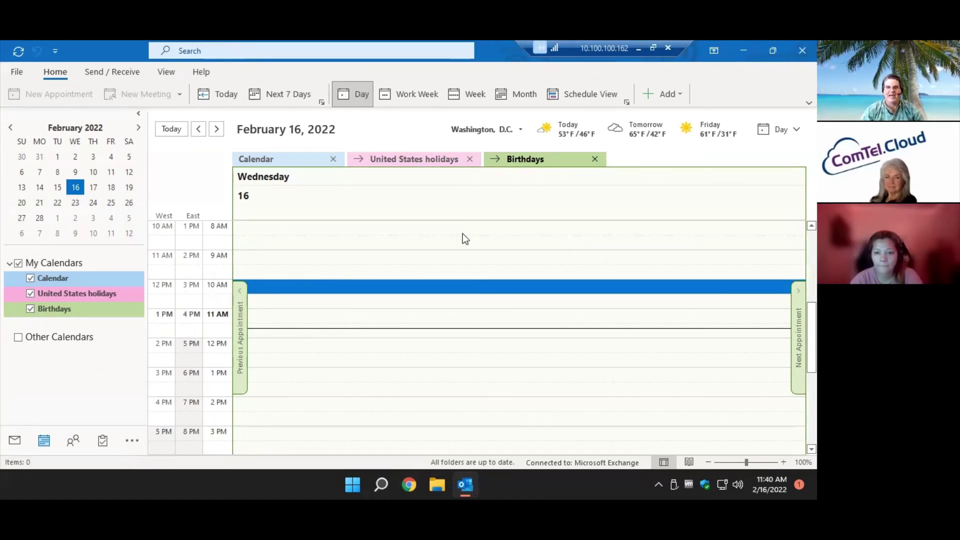
pyautogui.click(640, 49)
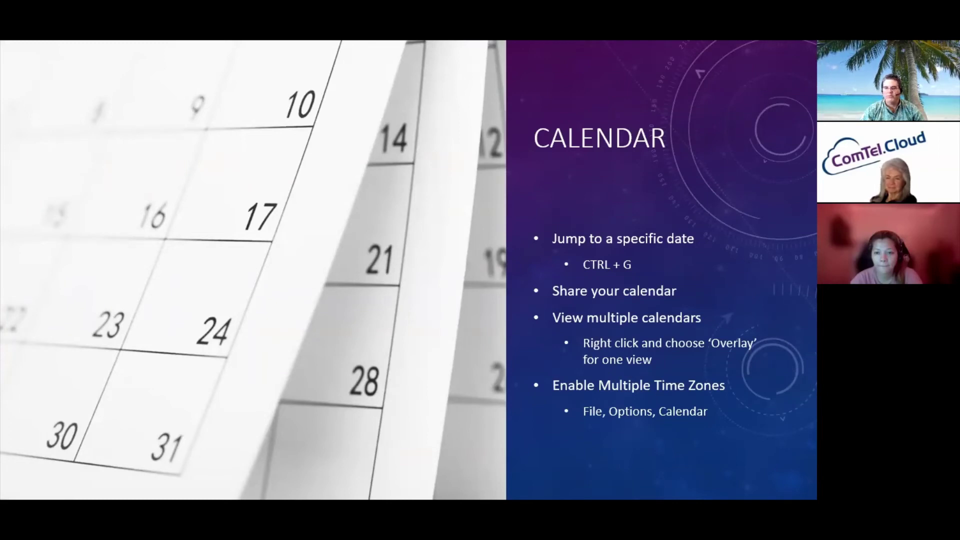
# Advance to the General Tips slide and switch back to Outlook.
pyautogui.press('Right')
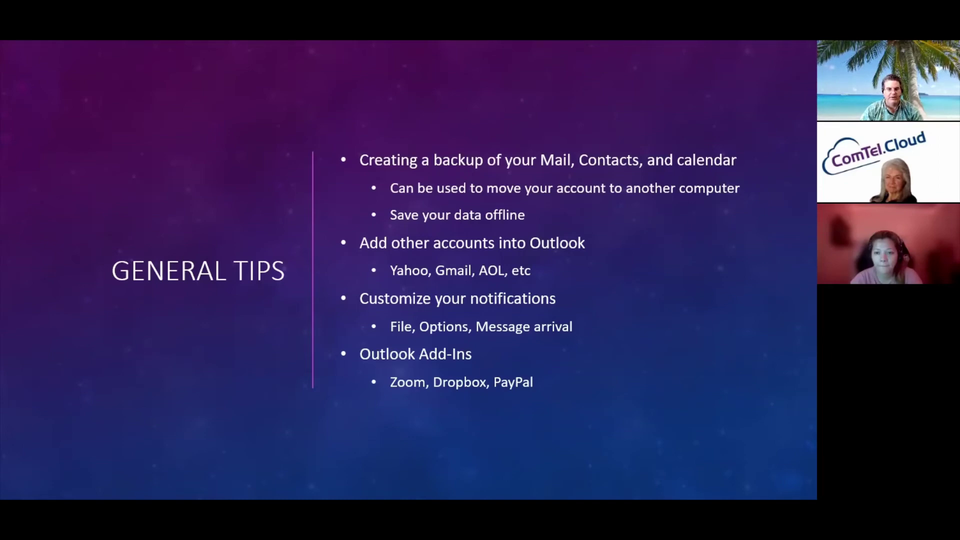
pyautogui.hotkey('alt', 'Tab')
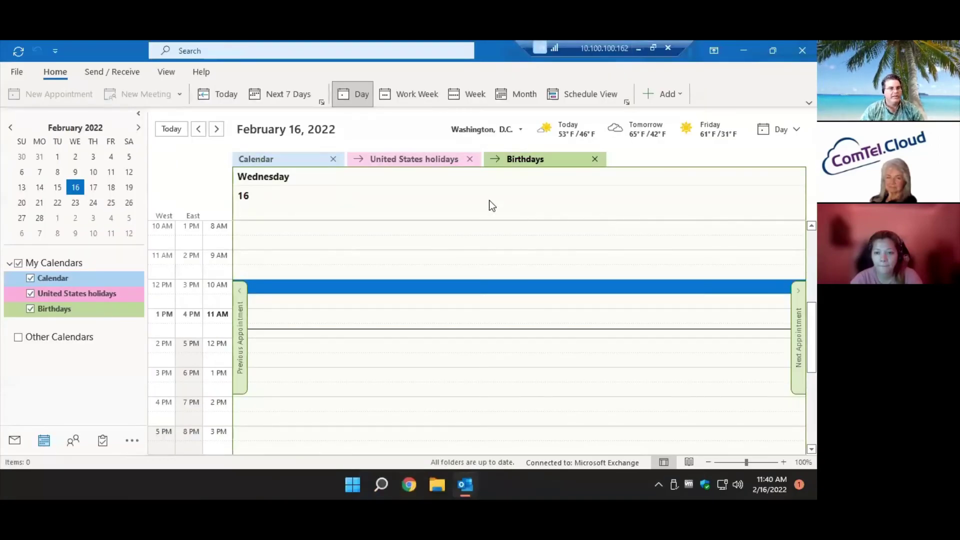
# Review the Account Information page and its Mailbox Cleanup tools.
pyautogui.click(18, 73)
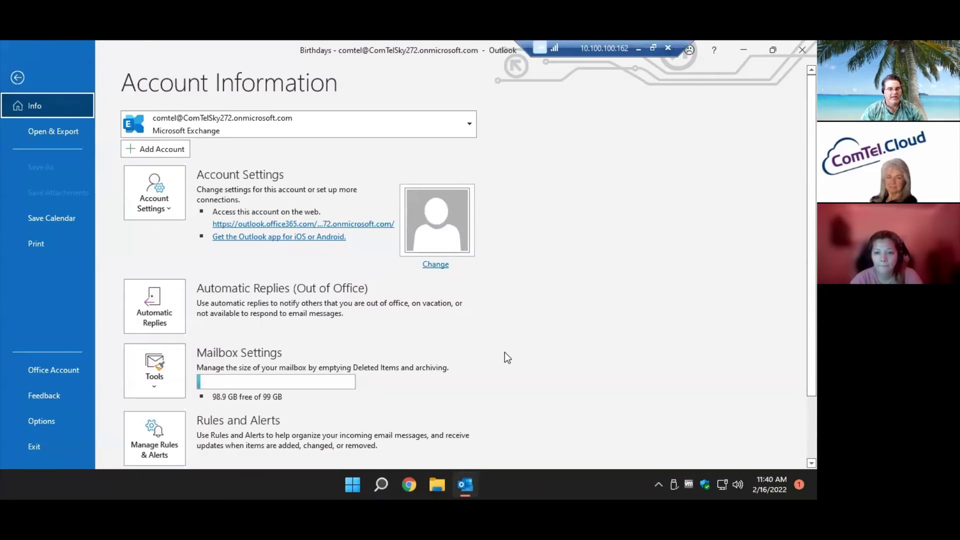
pyautogui.scroll(-3, 506, 355)
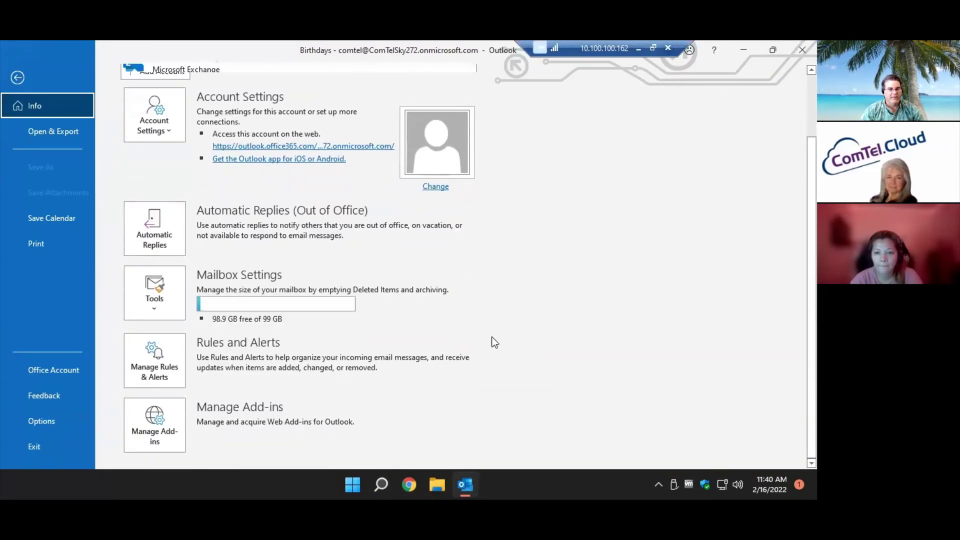
pyautogui.scroll(1, 495, 343)
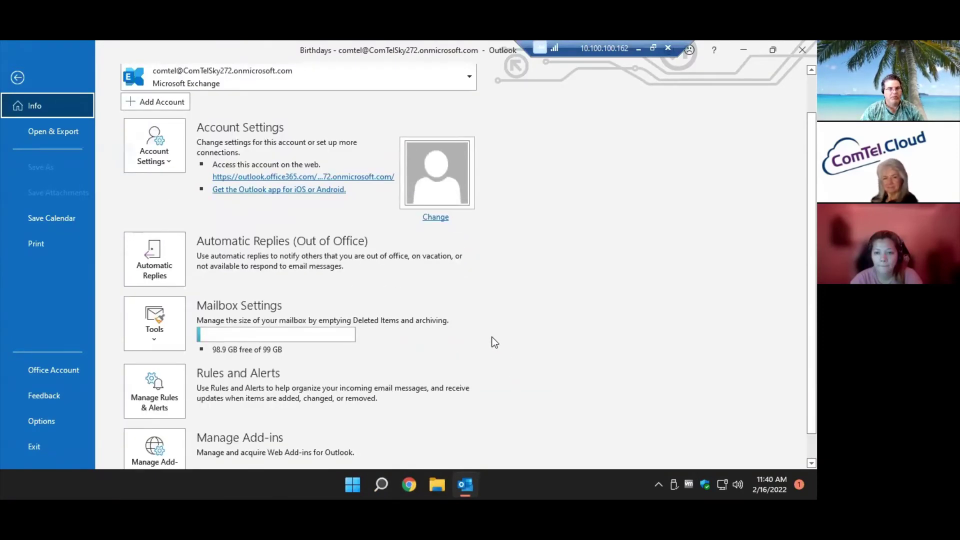
pyautogui.scroll(1, 495, 342)
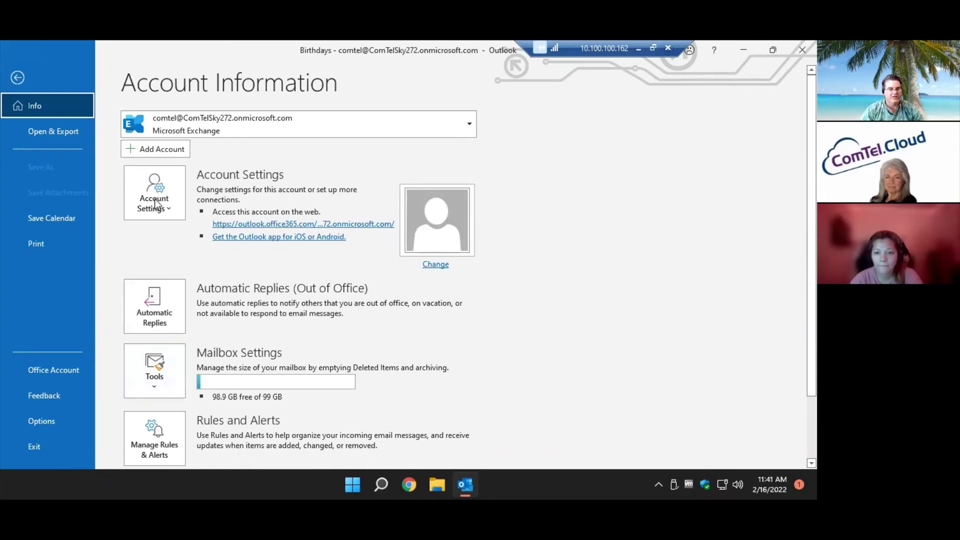
pyautogui.click(166, 379)
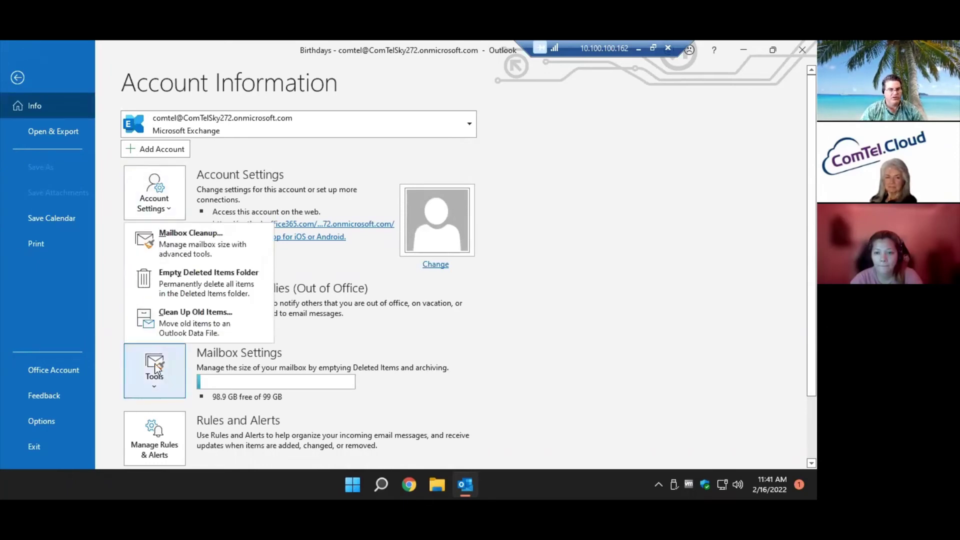
pyautogui.scroll(-2, 581, 391)
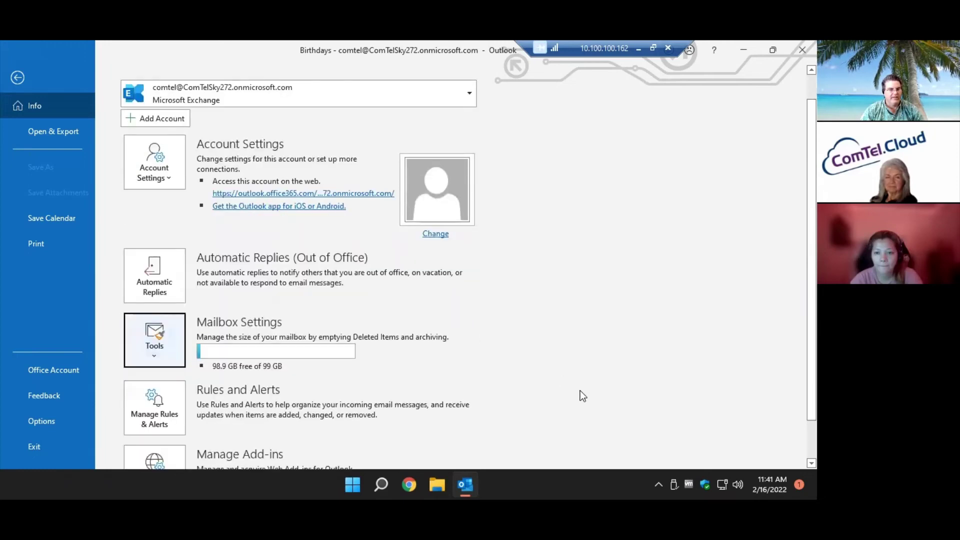
pyautogui.scroll(2, 581, 390)
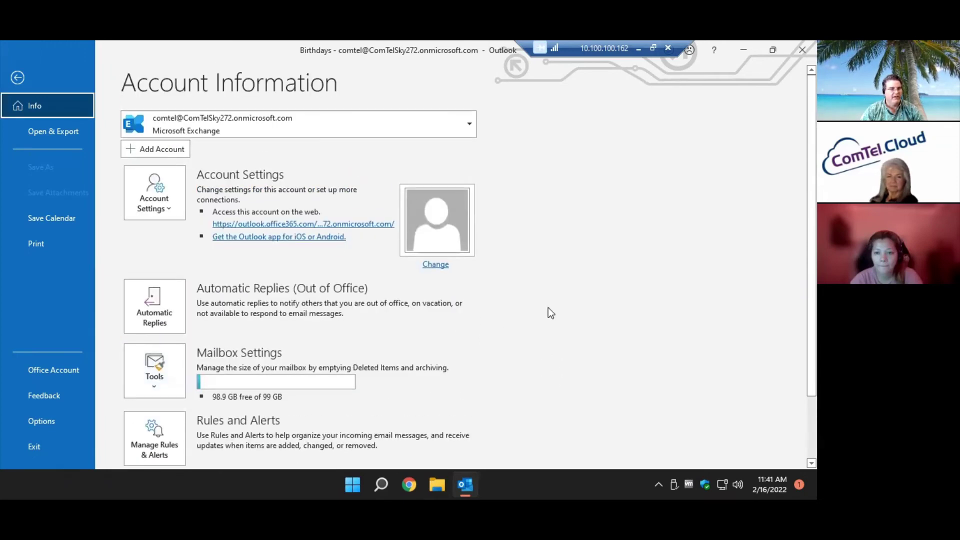
# Browse the Account Settings and Cleanup Tools menus, then open Outlook Options.
pyautogui.click(179, 190)
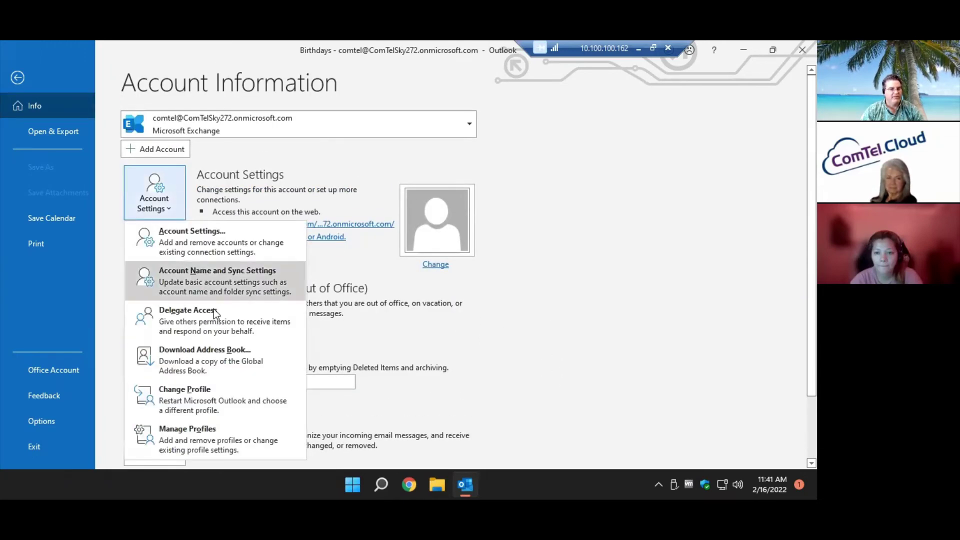
pyautogui.click(535, 324)
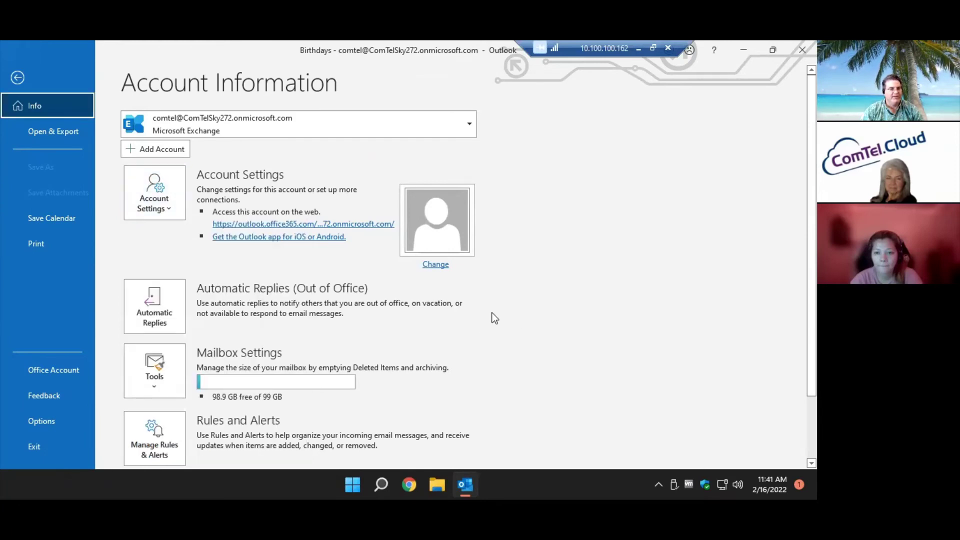
pyautogui.scroll(-3, 482, 342)
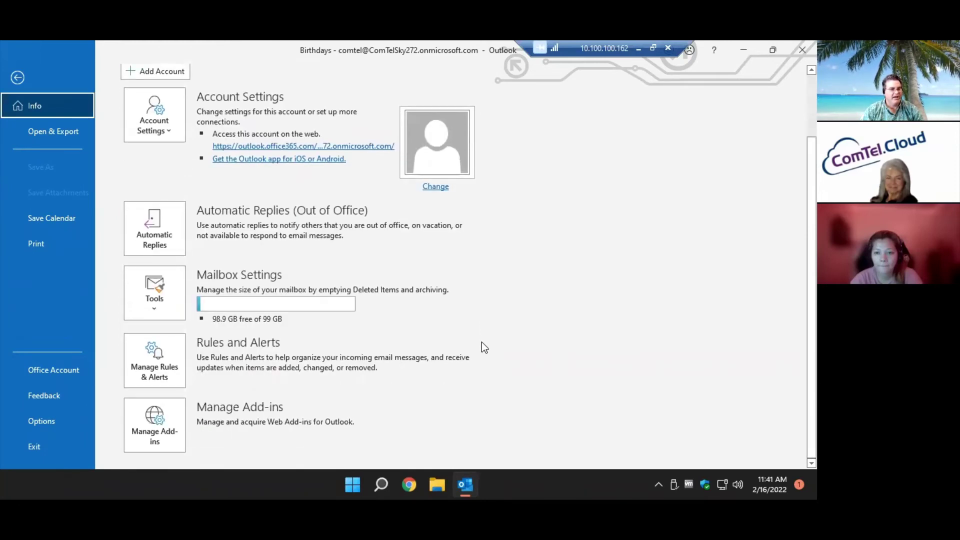
pyautogui.click(156, 296)
pyautogui.click(419, 326)
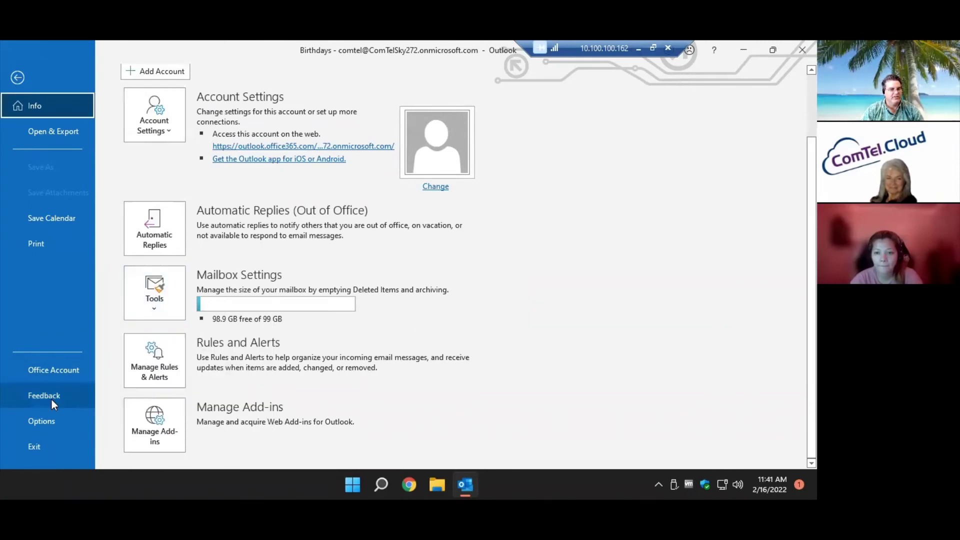
pyautogui.click(50, 417)
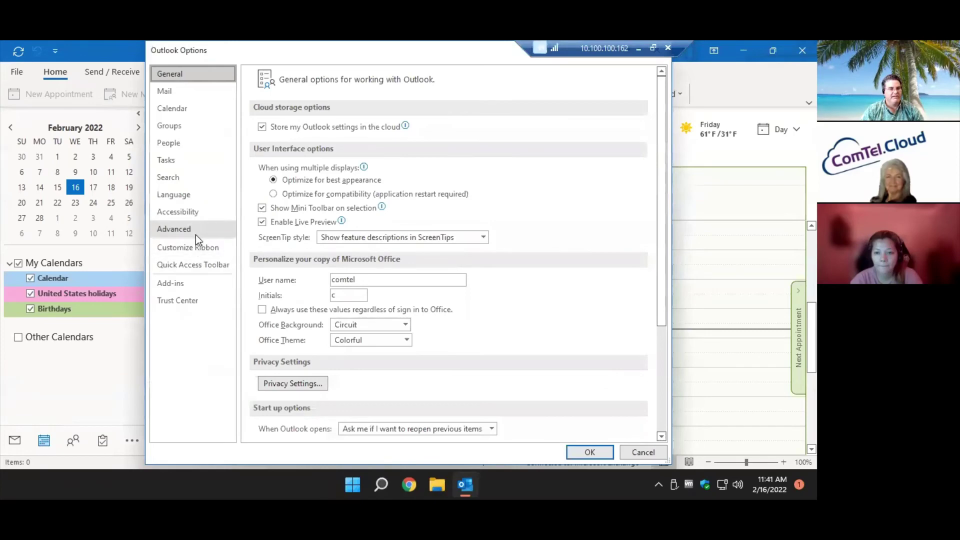
# Go to Advanced options and launch the Import and Export Wizard via Export.
pyautogui.click(175, 229)
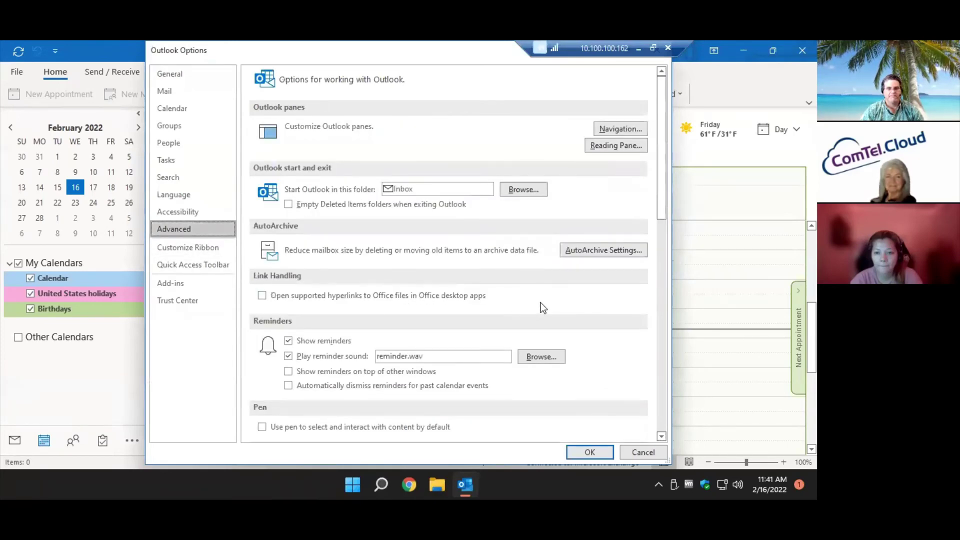
pyautogui.scroll(-4, 542, 307)
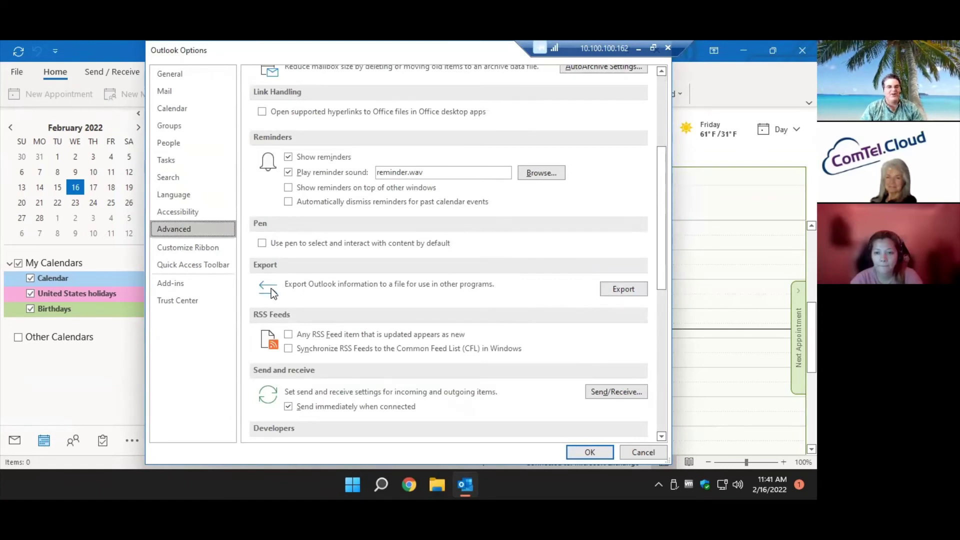
pyautogui.click(619, 291)
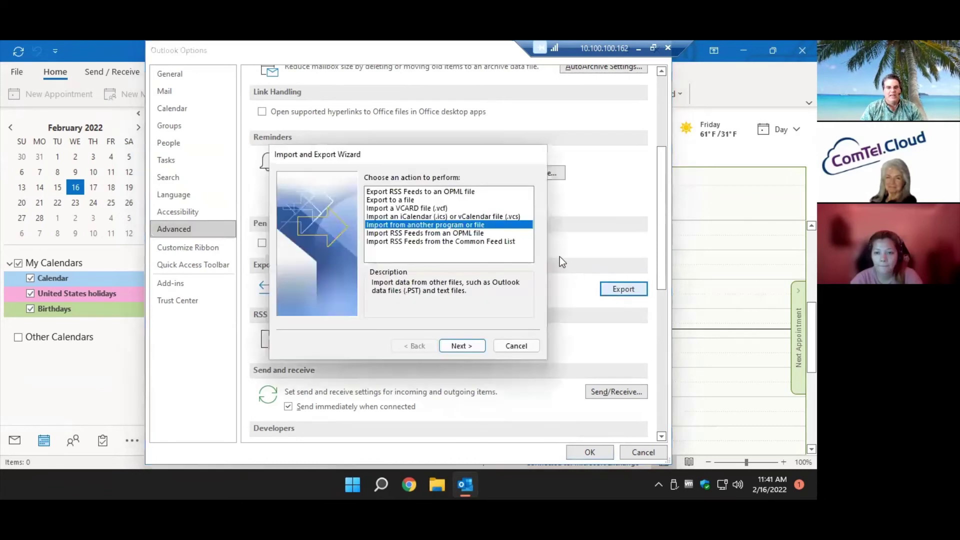
# Start an export to an Outlook Data File (.pst), keeping the selected mailbox folders with subfolders.
pyautogui.click(414, 200)
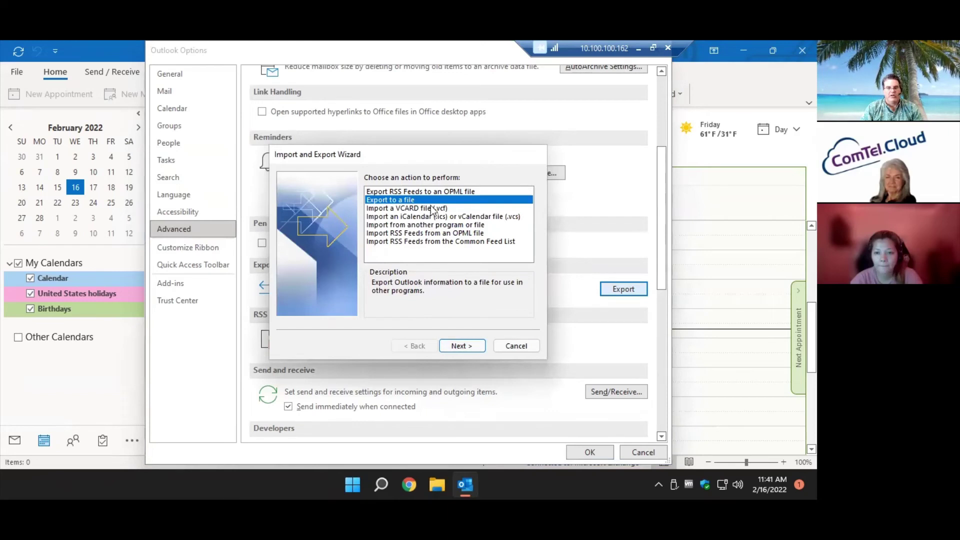
pyautogui.click(461, 346)
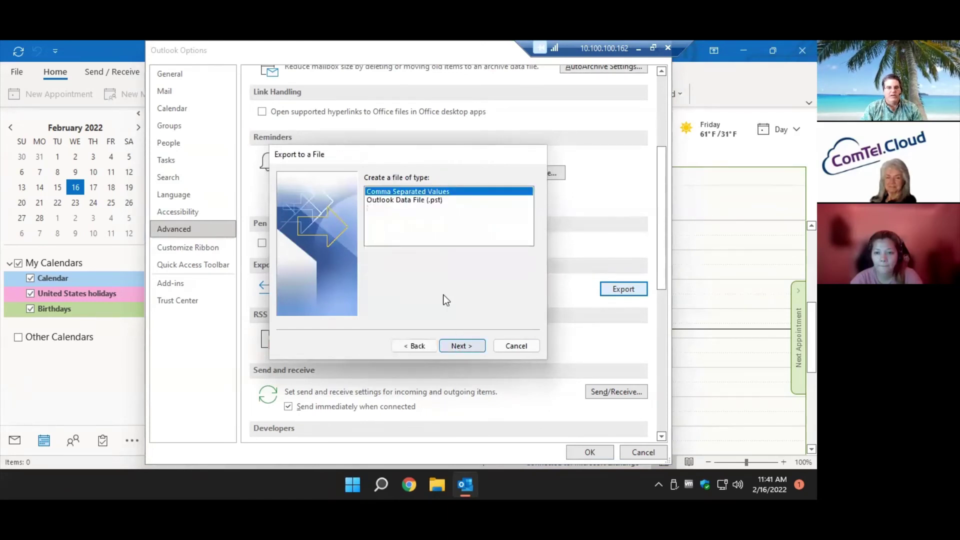
pyautogui.click(410, 199)
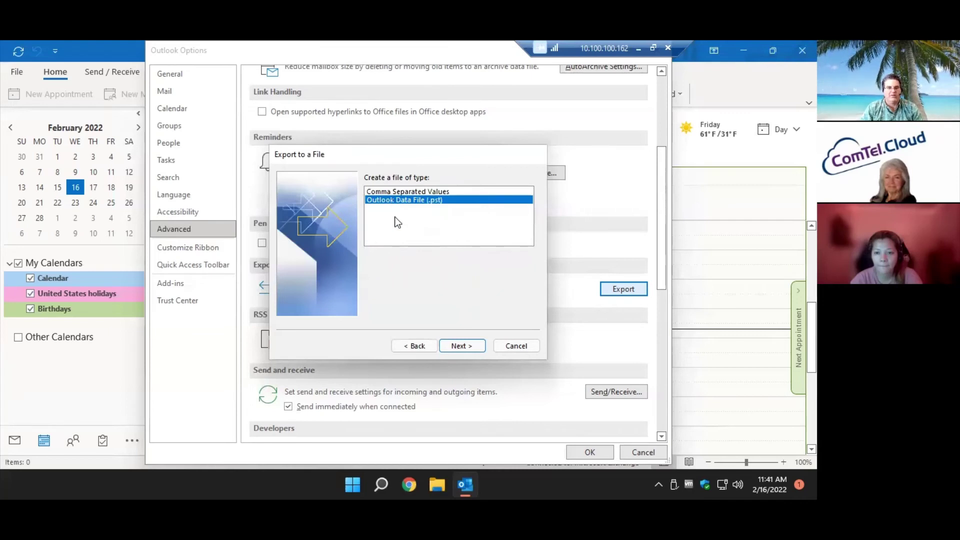
pyautogui.click(466, 348)
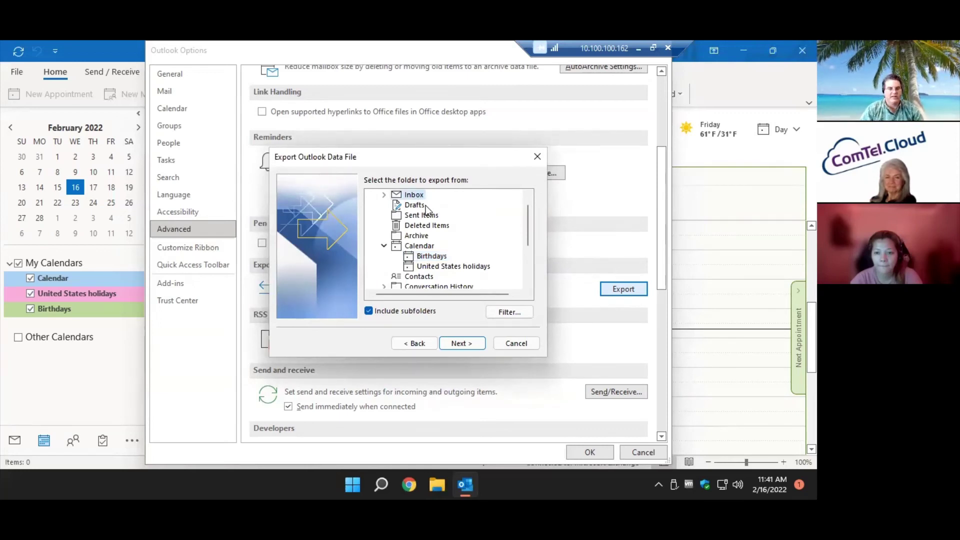
pyautogui.click(456, 343)
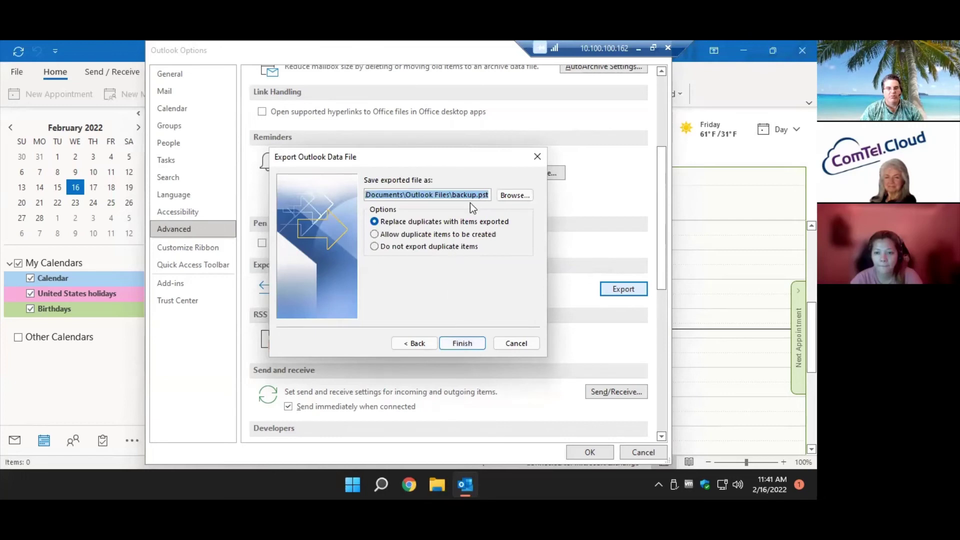
# Save the file as backup.pst on the Desktop and finish without a password.
pyautogui.click(506, 195)
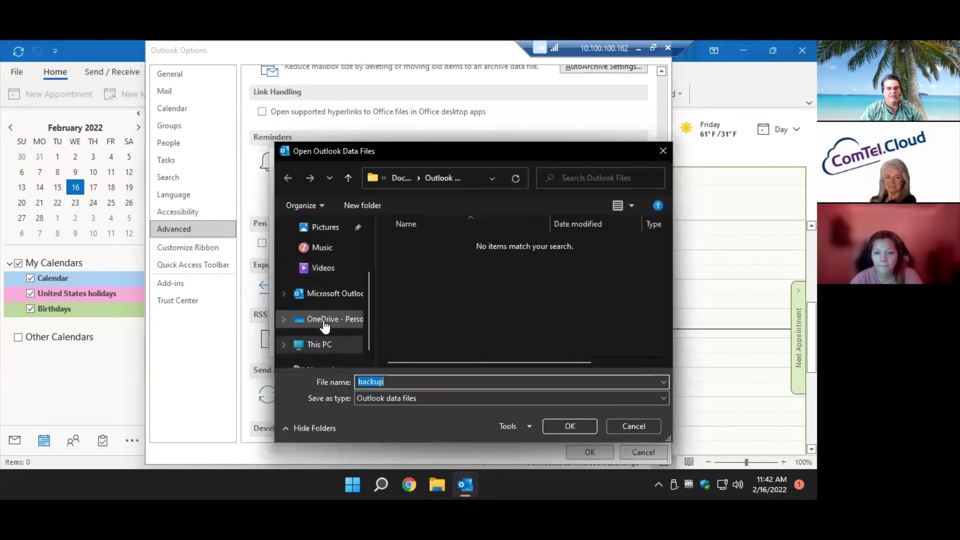
pyautogui.scroll(2, 323, 320)
pyautogui.click(328, 227)
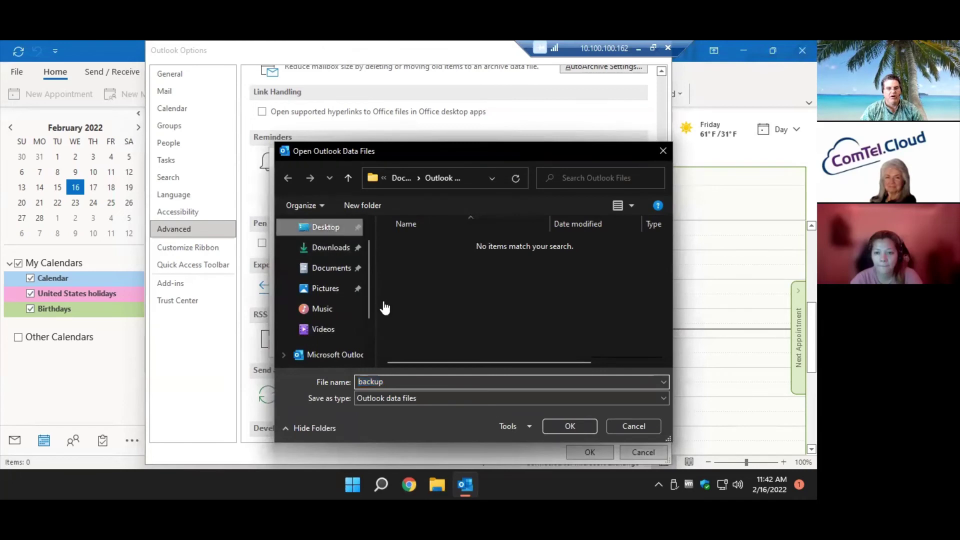
pyautogui.click(559, 424)
pyautogui.click(473, 342)
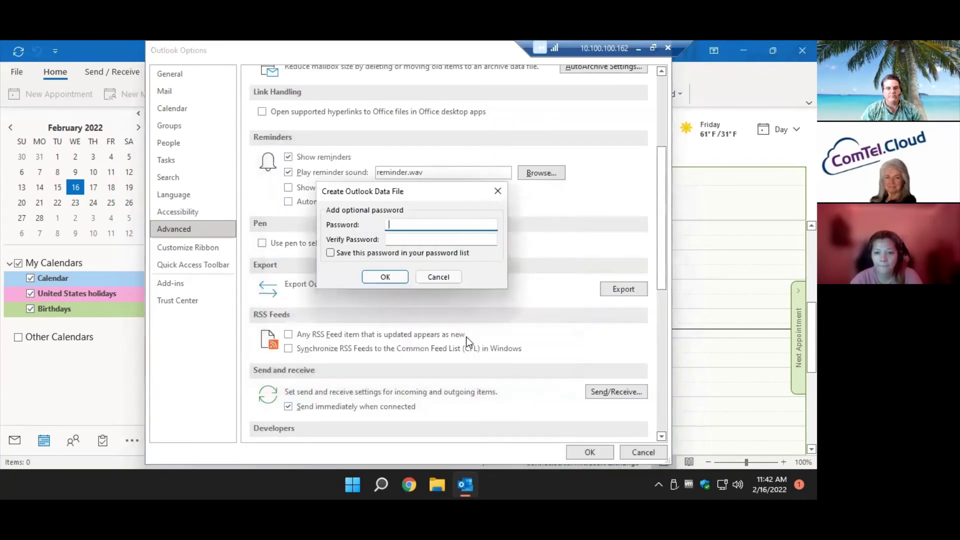
pyautogui.click(392, 277)
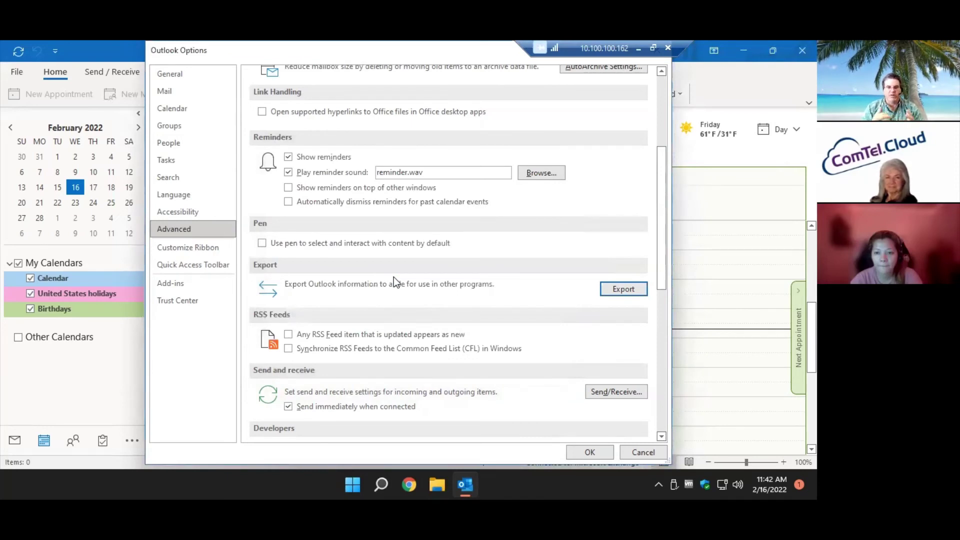
# Close Outlook Options, drag backup.pst to the top middle of the desktop, then restore Outlook.
pyautogui.click(594, 453)
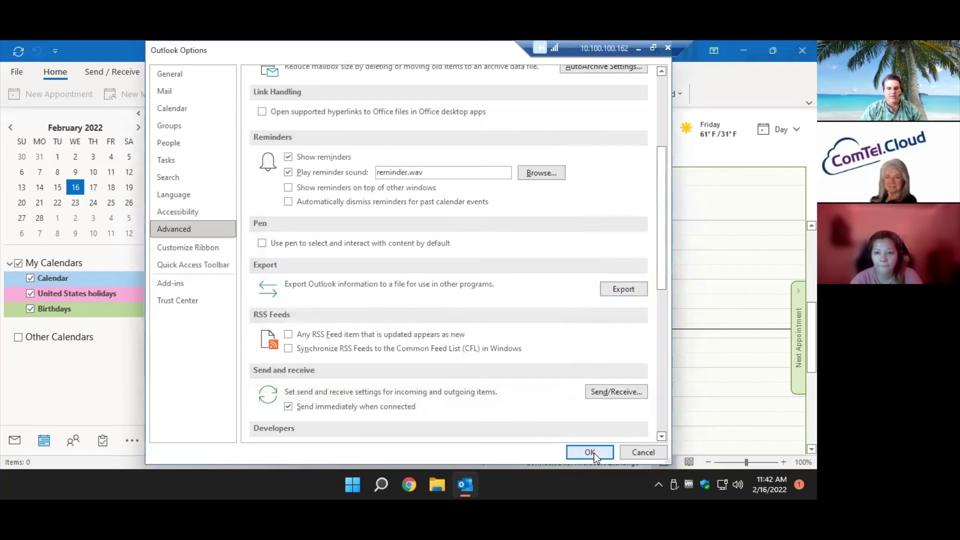
pyautogui.click(745, 50)
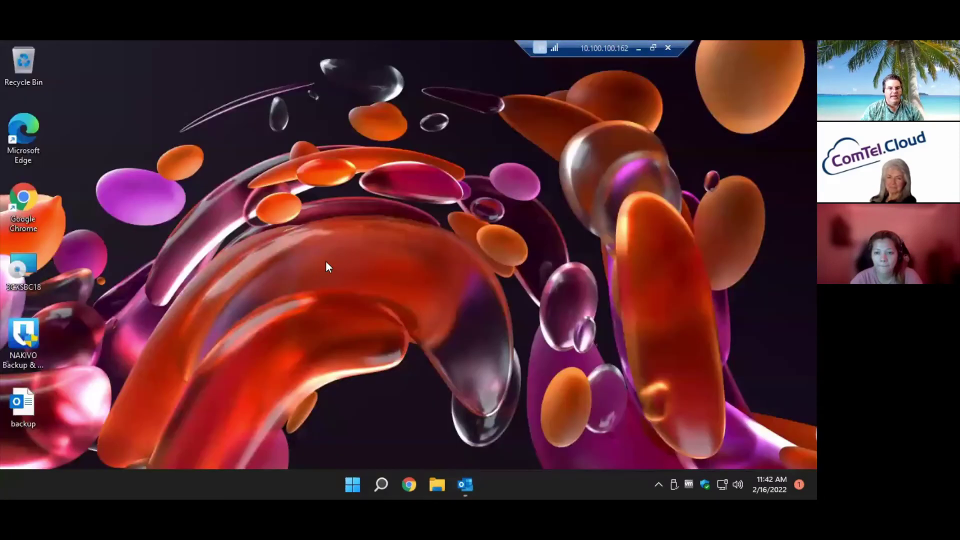
pyautogui.moveTo(15, 407); pyautogui.dragTo(382, 137)
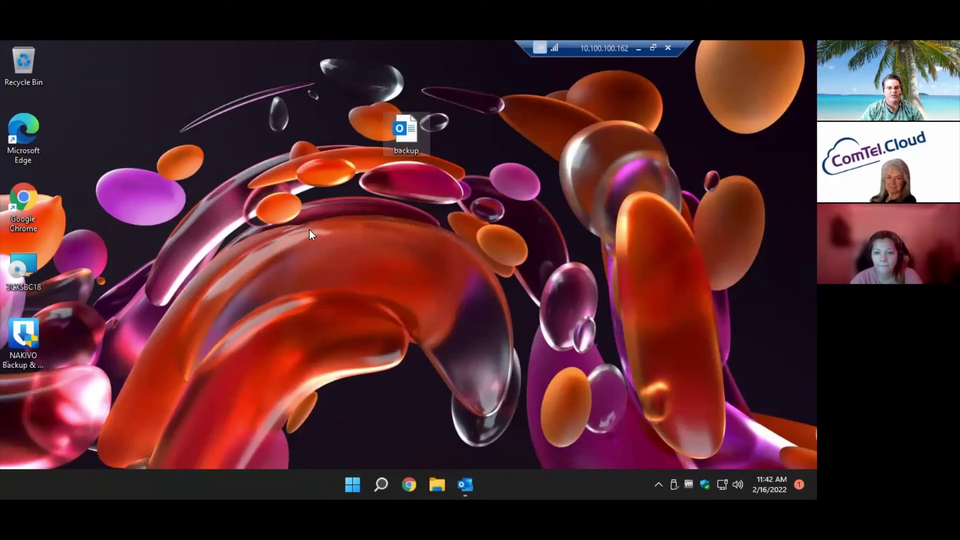
pyautogui.rightClick(418, 140)
pyautogui.press('Escape')
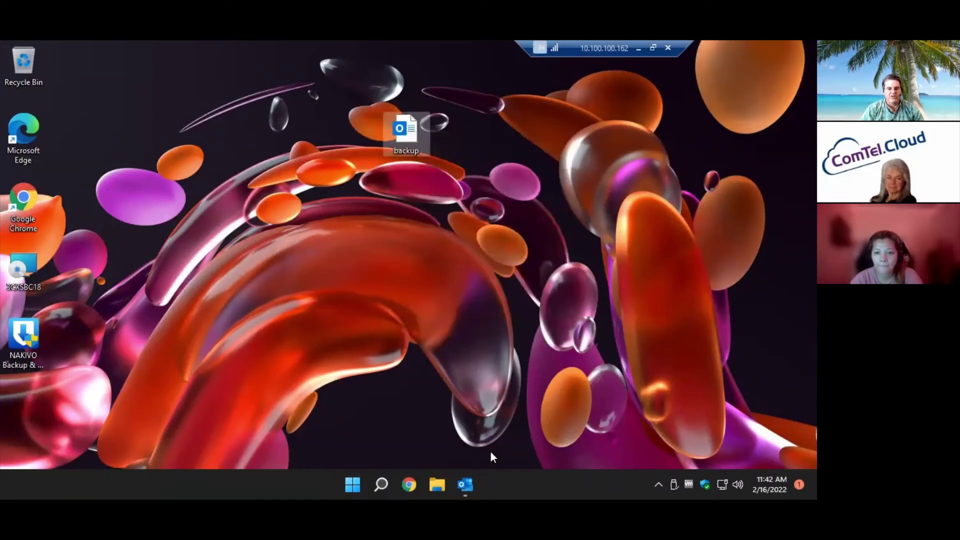
pyautogui.click(465, 484)
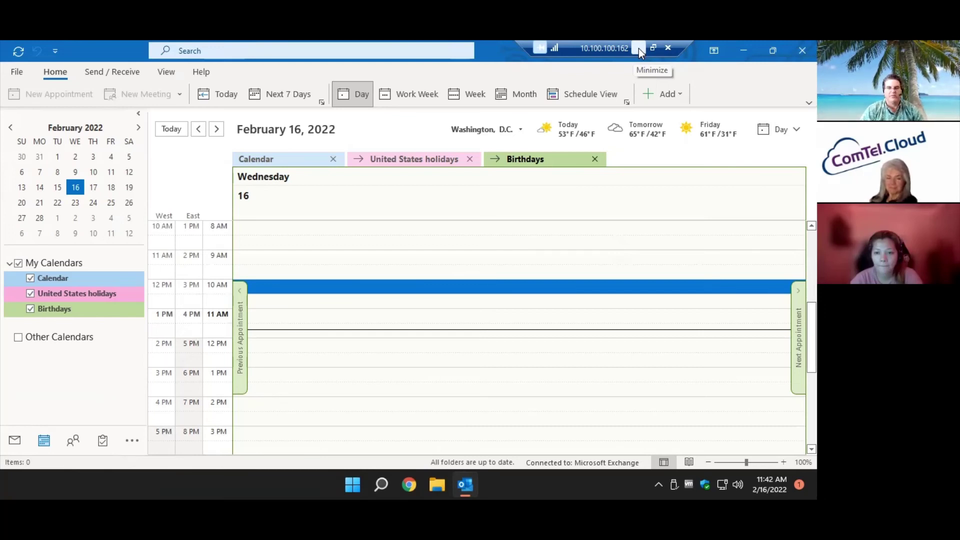
pyautogui.click(638, 49)
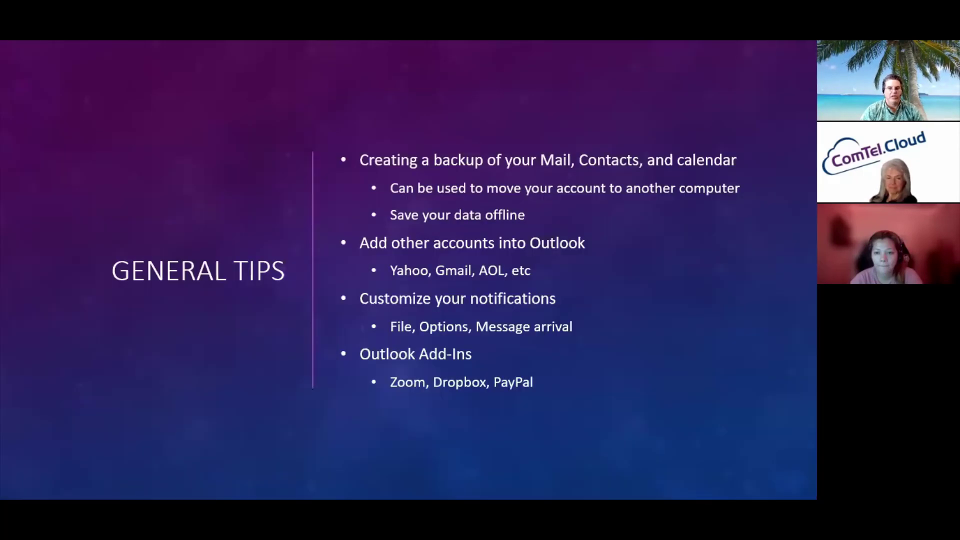
pyautogui.click(465, 271)
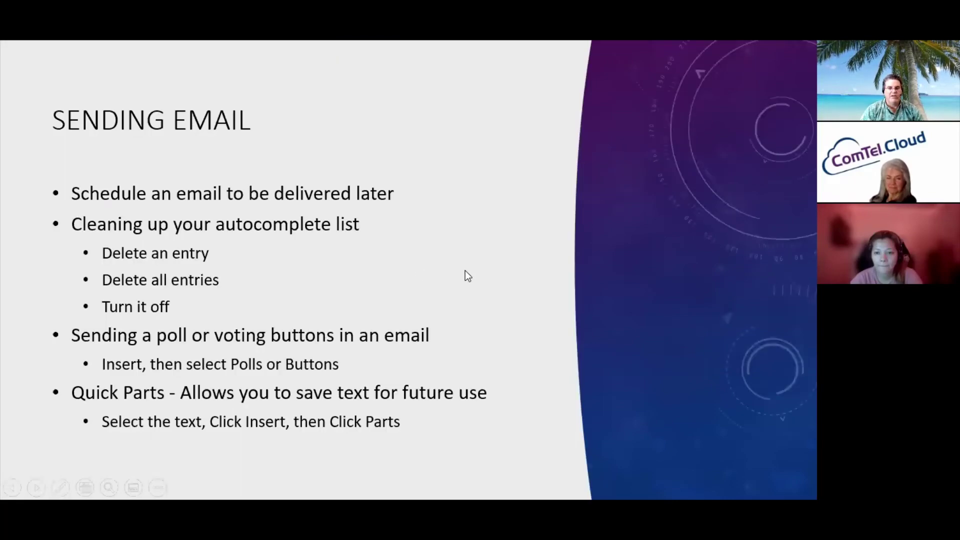
pyautogui.press('Left')
pyautogui.hotkey('alt', 'Tab')
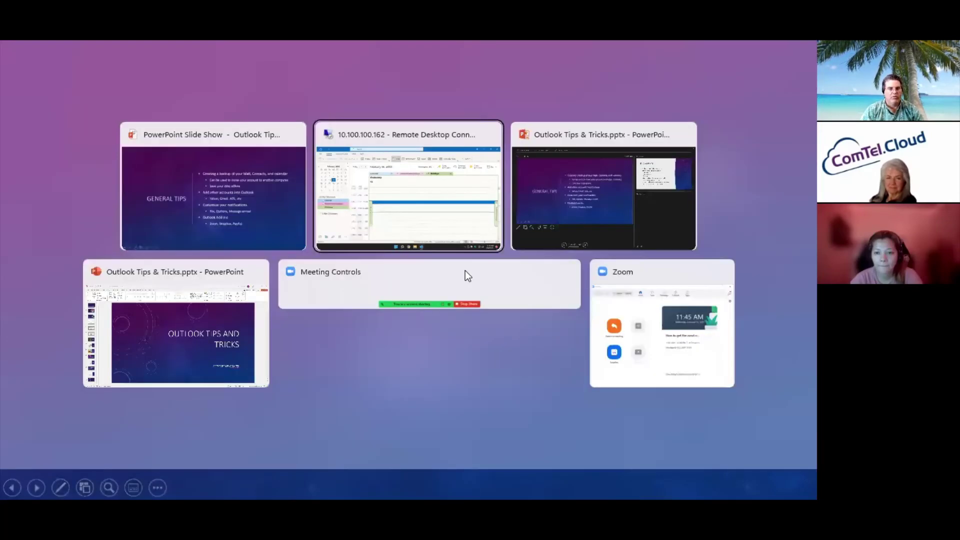
pyautogui.click(15, 73)
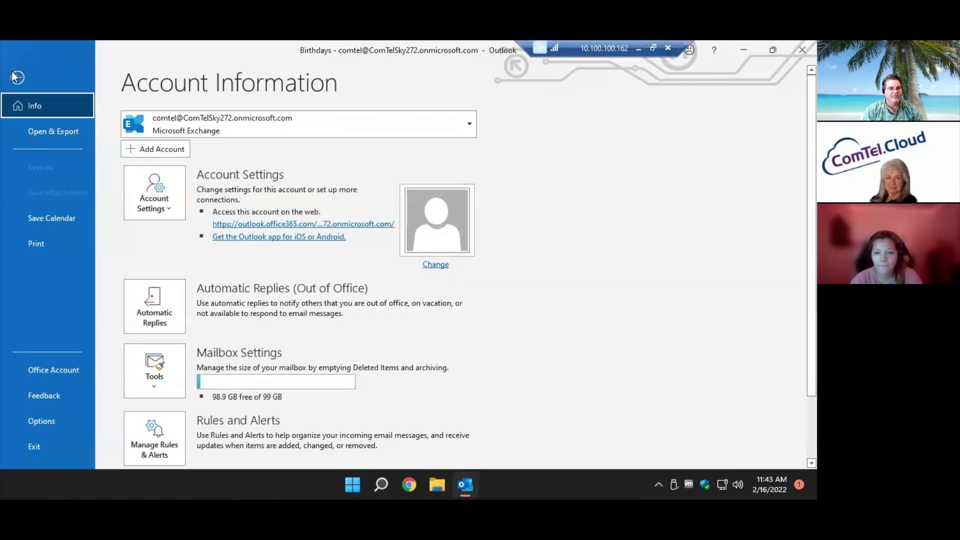
# Try adding a Gmail account with an edited address, then close the Google sign-in and dialog.
pyautogui.click(160, 150)
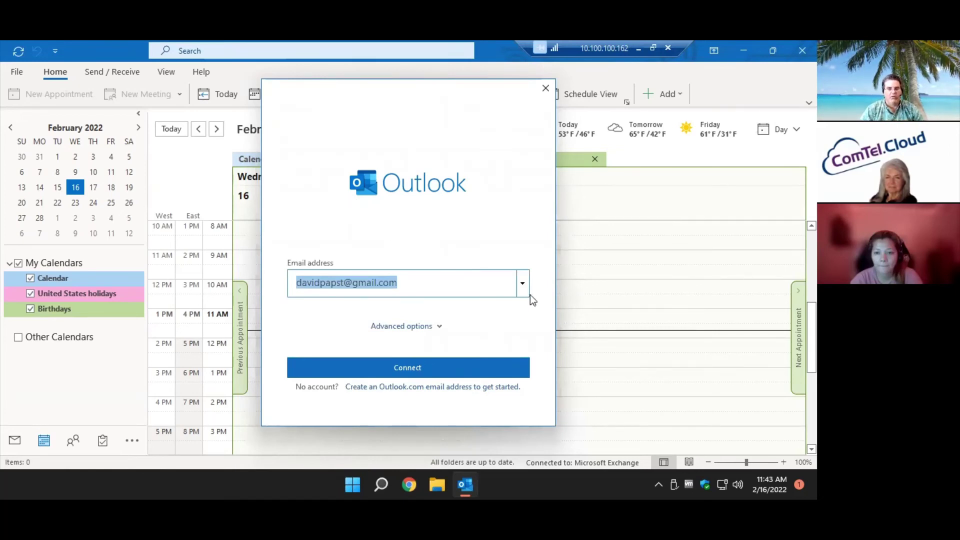
pyautogui.moveTo(436, 285); pyautogui.dragTo(297, 281)
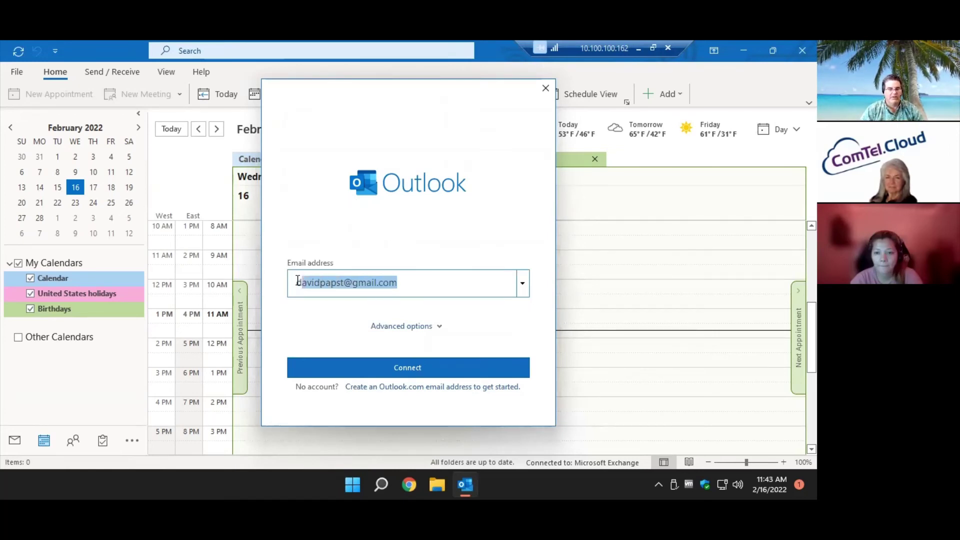
pyautogui.click(298, 281)
pyautogui.press('Delete')
pyautogui.press('Delete')
pyautogui.press('Delete')
pyautogui.press('Delete')
pyautogui.press('Delete')
pyautogui.press('Delete')
pyautogui.press('Delete')
pyautogui.press('Delete')
pyautogui.press('Delete')
pyautogui.press('Delete')
pyautogui.press('Delete')
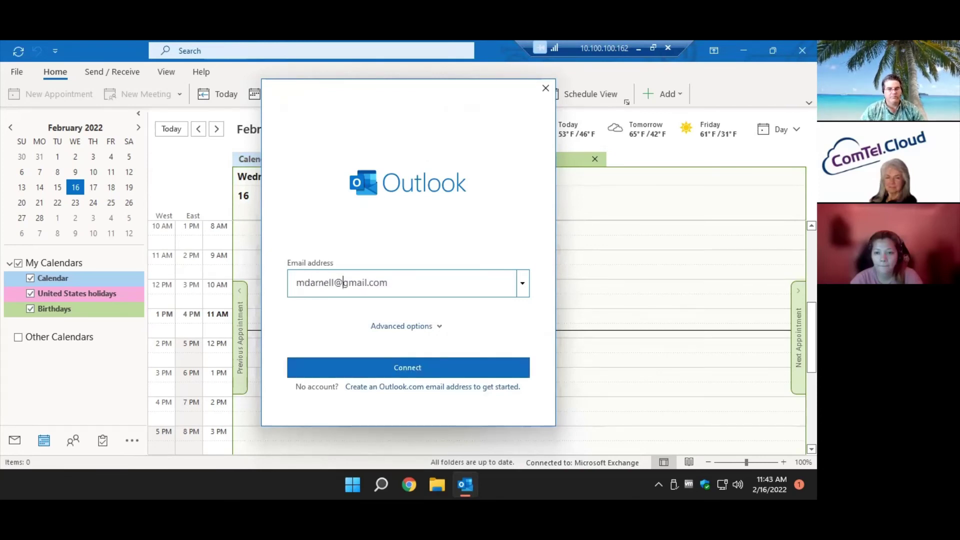
pyautogui.click(371, 367)
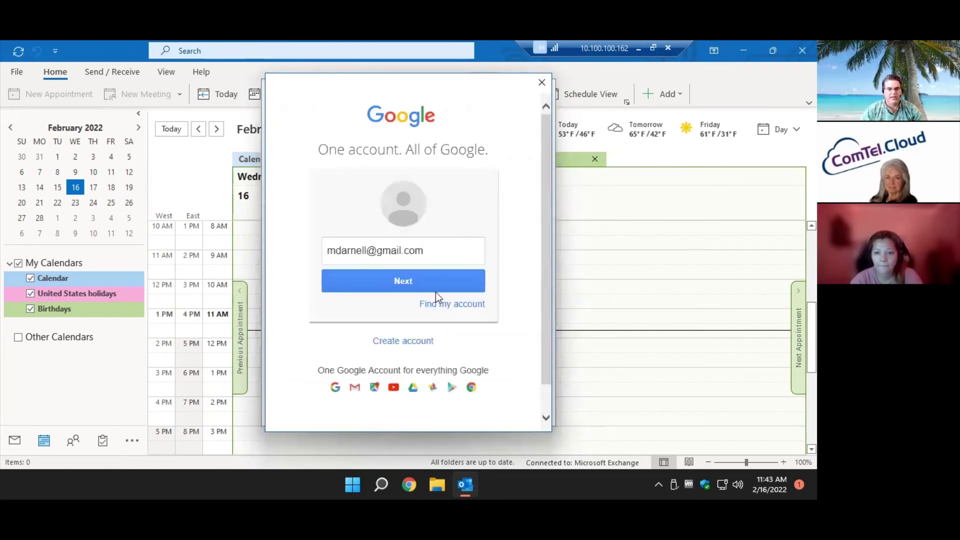
pyautogui.click(541, 82)
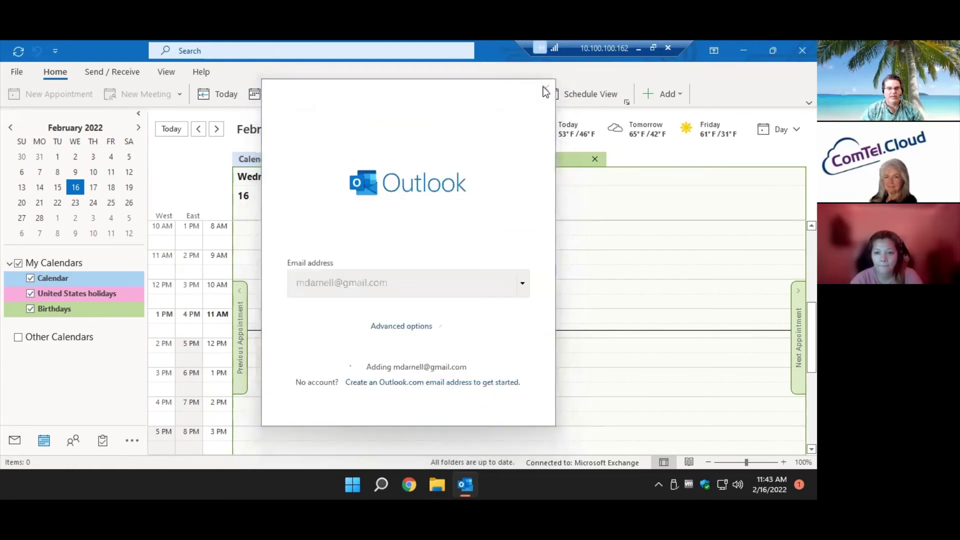
pyautogui.click(544, 84)
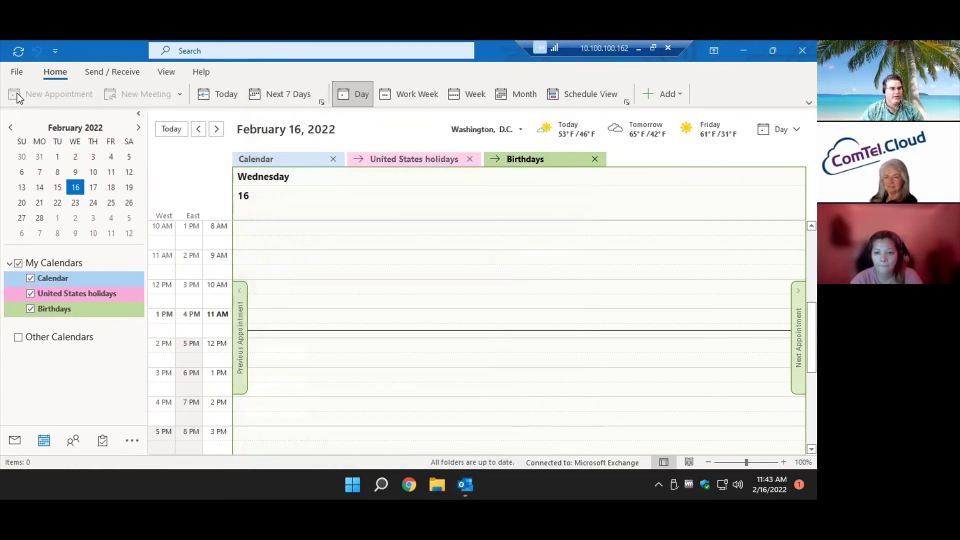
# List the accounts connected to Outlook, then open Outlook Options.
pyautogui.click(18, 76)
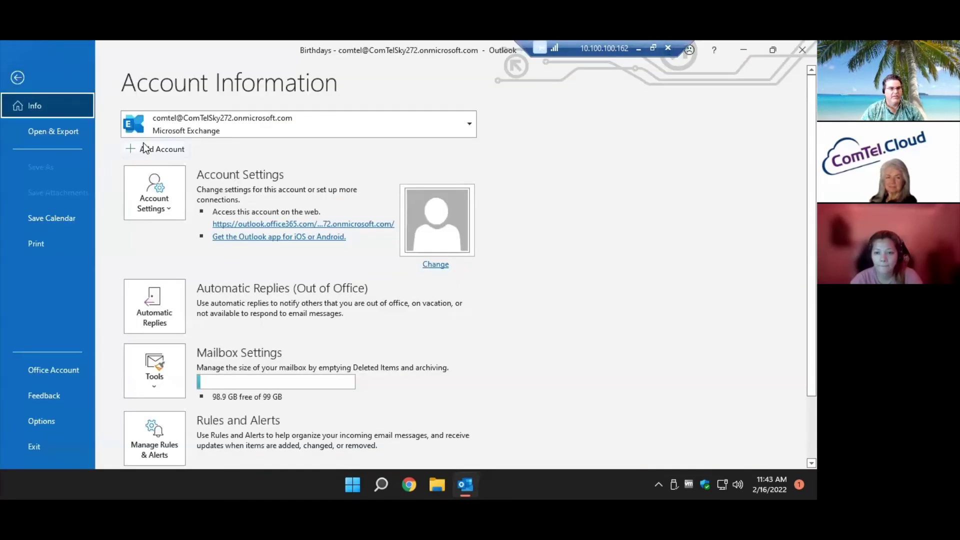
pyautogui.click(233, 127)
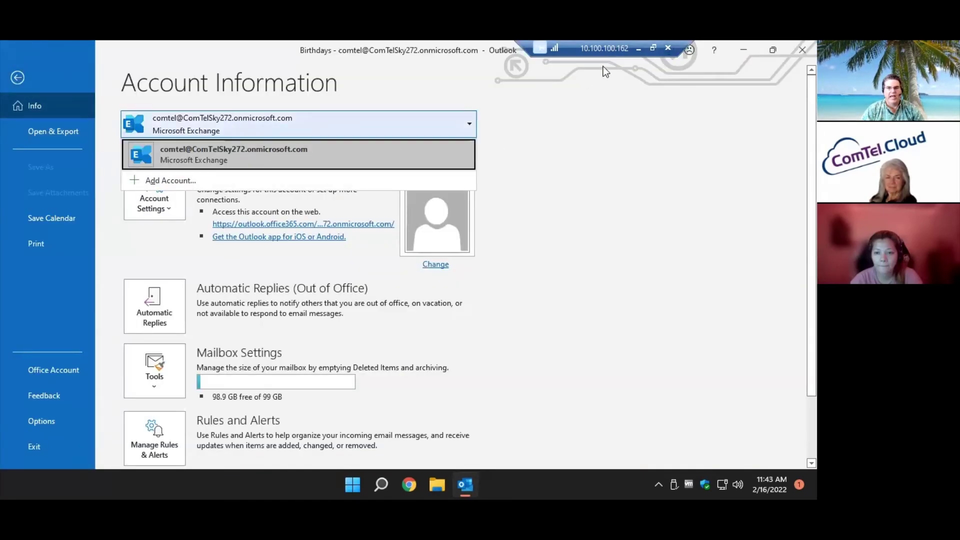
pyautogui.click(643, 49)
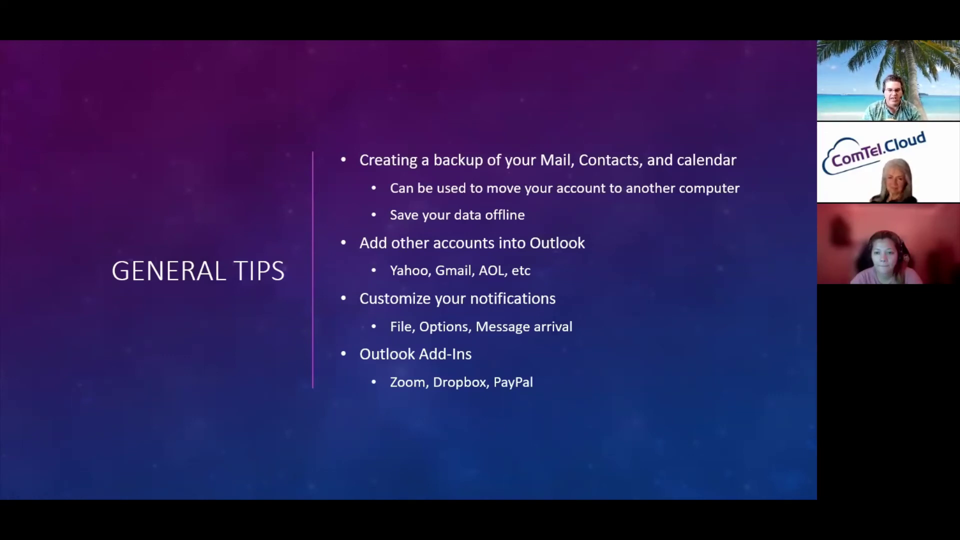
pyautogui.hotkey('alt', 'Tab')
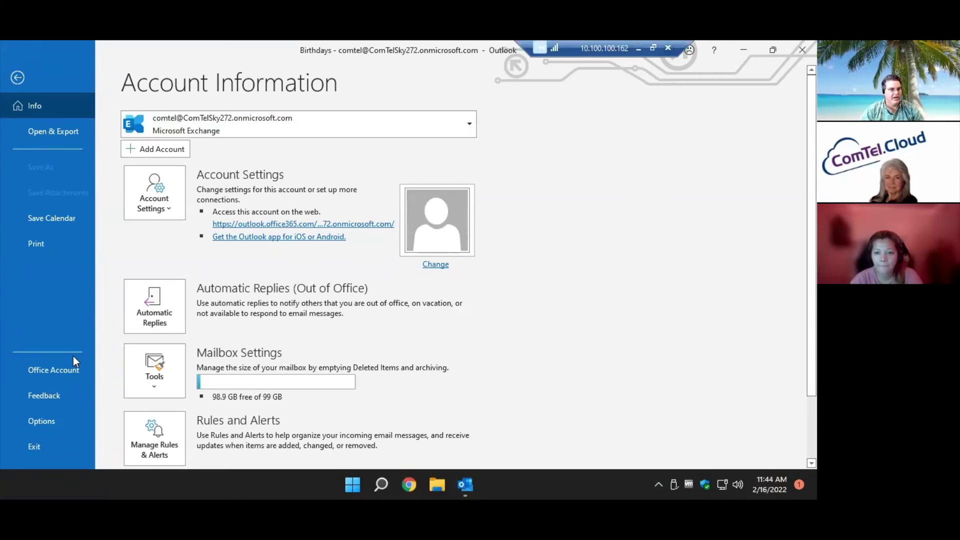
pyautogui.click(45, 422)
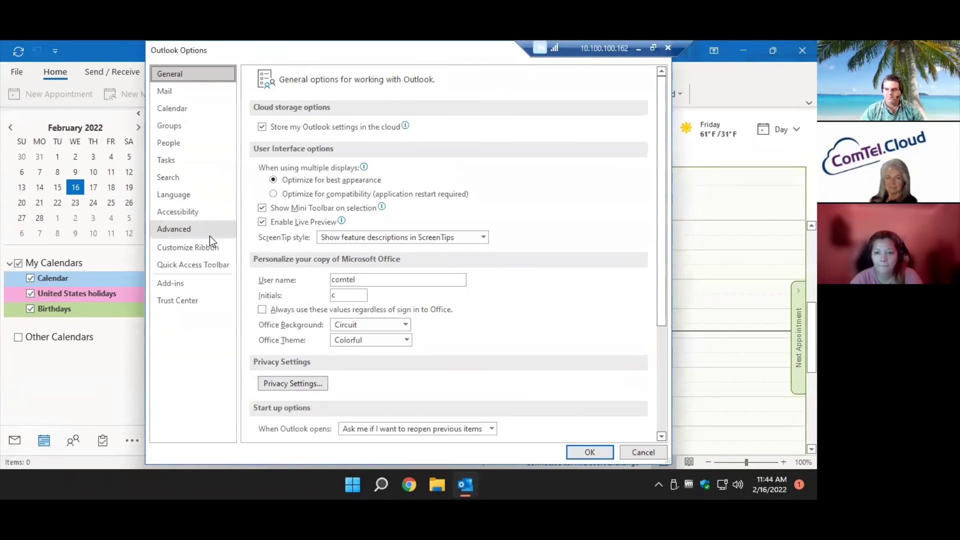
# Under Mail > Message arrival, tick 'Briefly change the mouse pointer' and untick 'Display a Desktop Alert'.
pyautogui.click(190, 93)
pyautogui.scroll(-1, 410, 364)
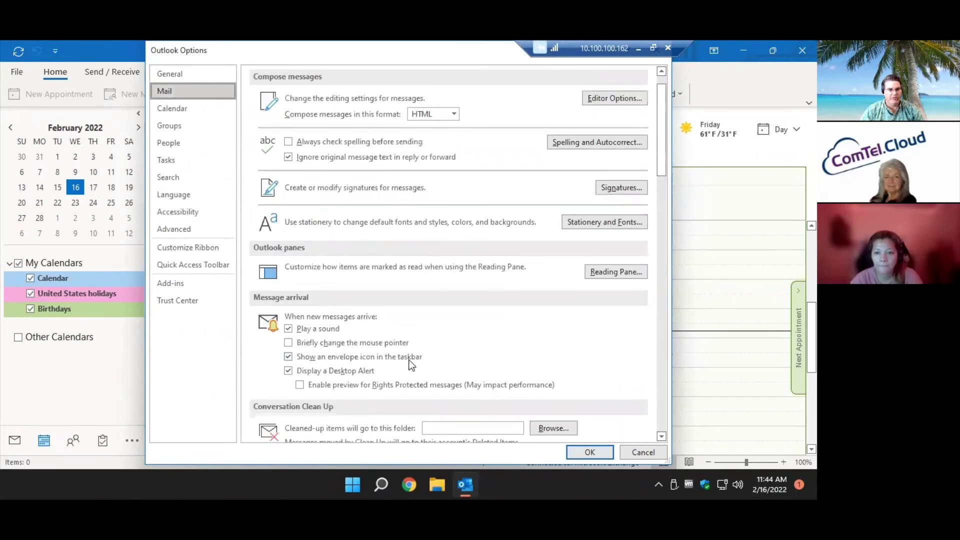
pyautogui.click(302, 343)
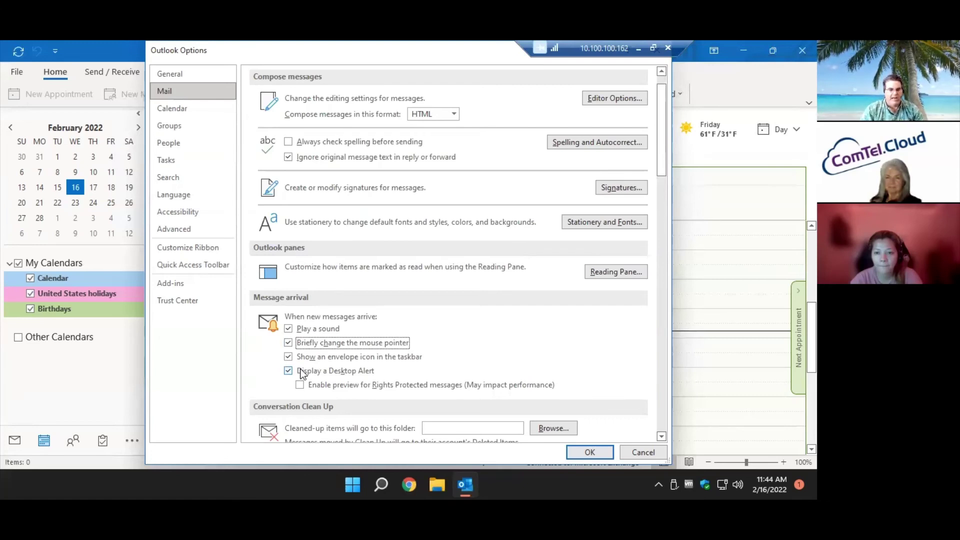
pyautogui.click(302, 373)
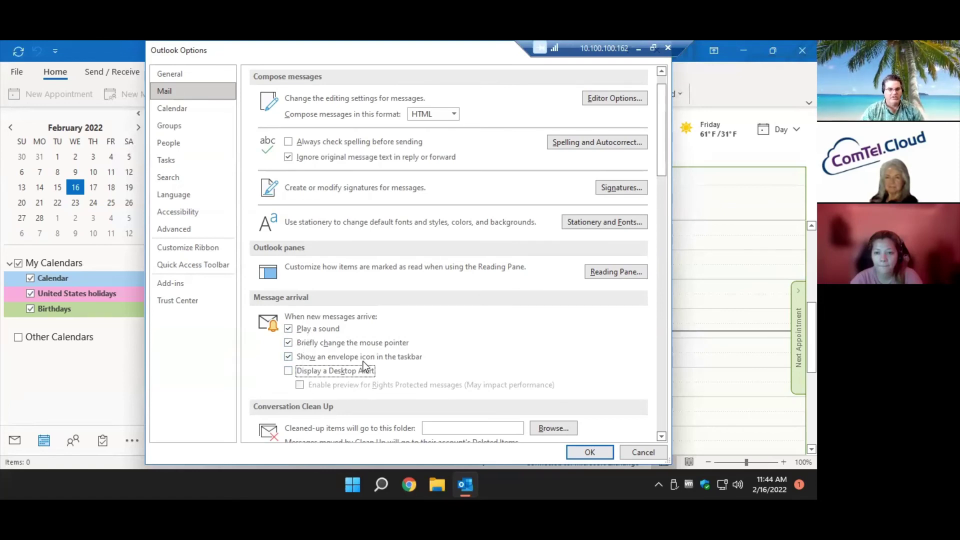
pyautogui.scroll(-1, 363, 361)
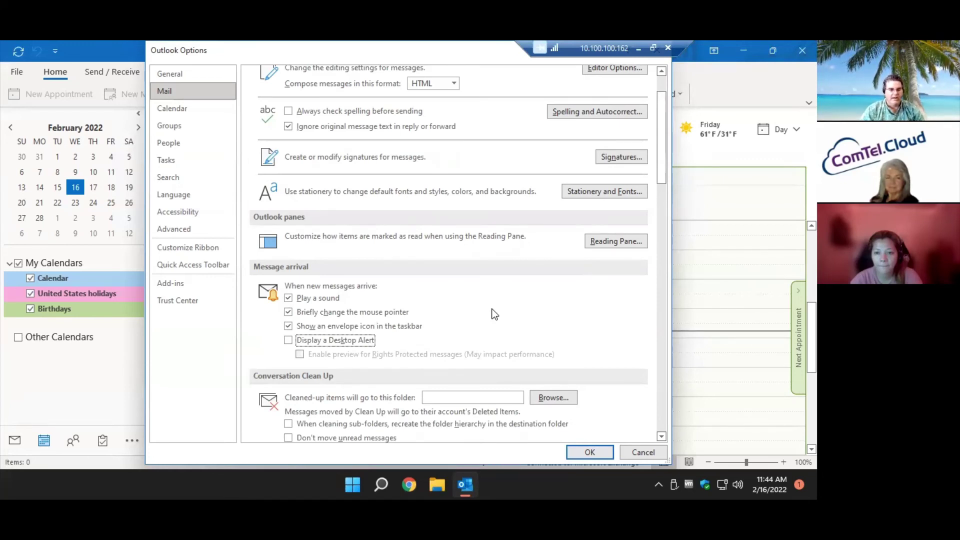
# Cancel Options, switch to Mail, and look through the View ribbon's extra commands.
pyautogui.click(640, 451)
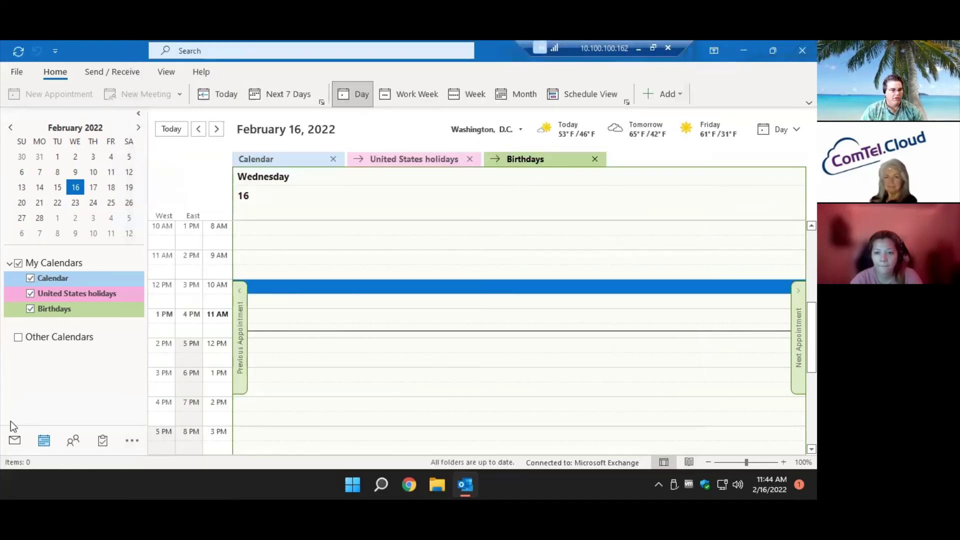
pyautogui.click(12, 441)
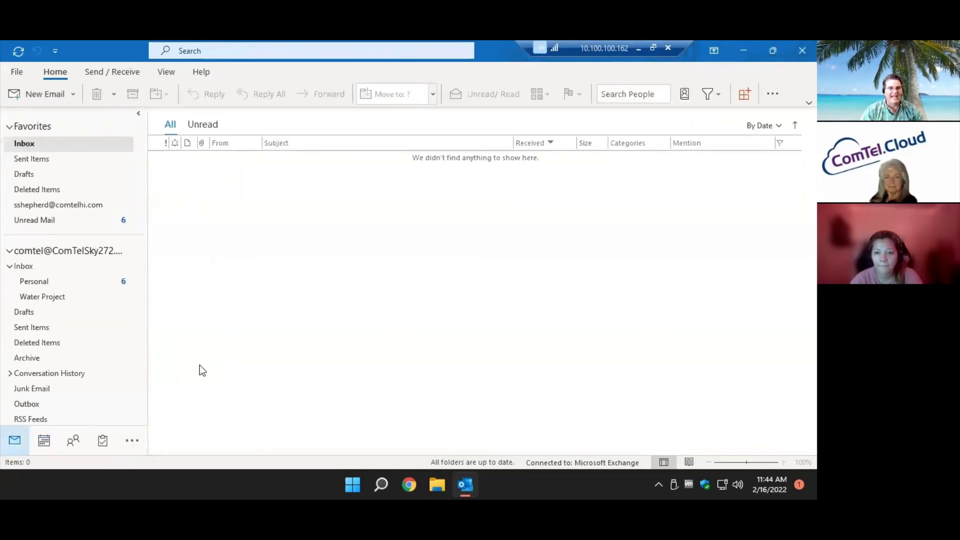
pyautogui.click(165, 71)
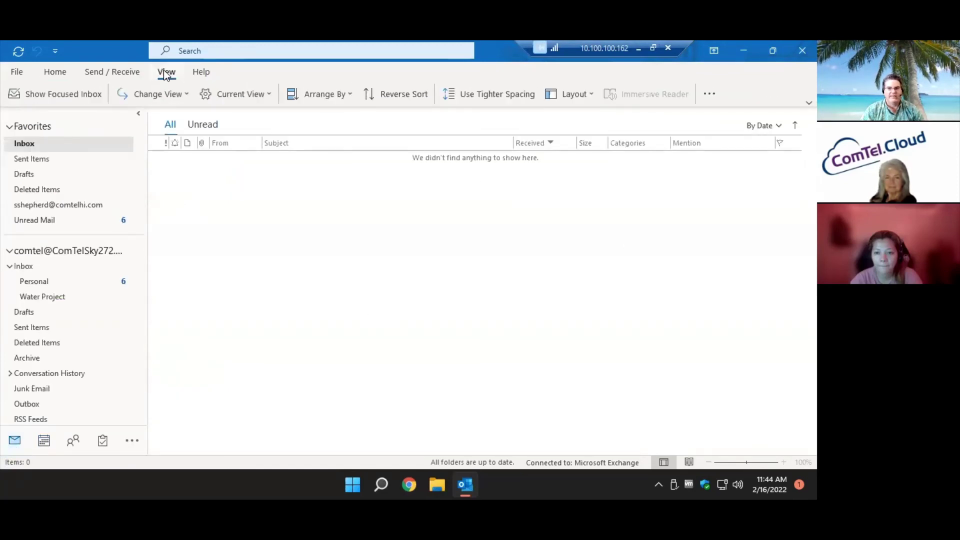
pyautogui.click(715, 93)
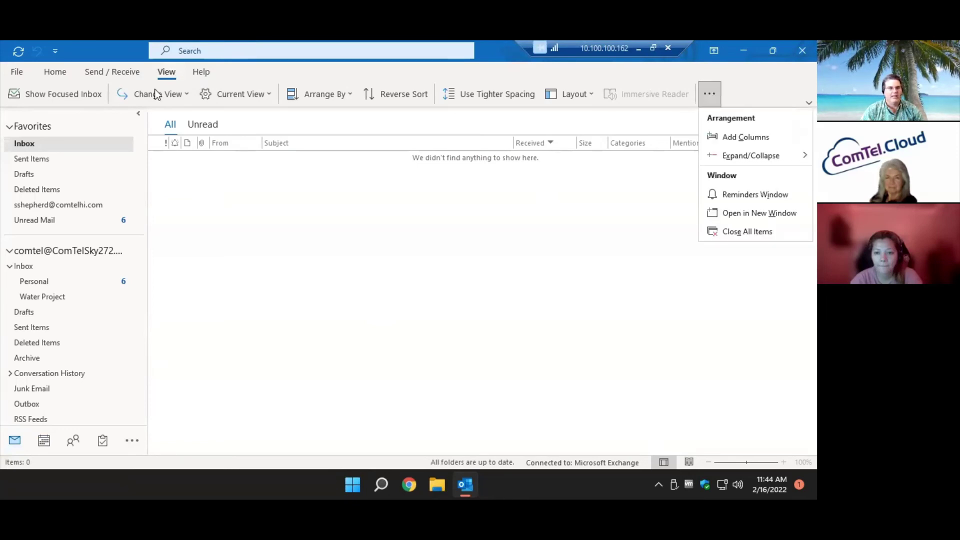
# Browse the Home ribbon's extra commands and mail filter choices, then minimize and restore Outlook.
pyautogui.click(56, 72)
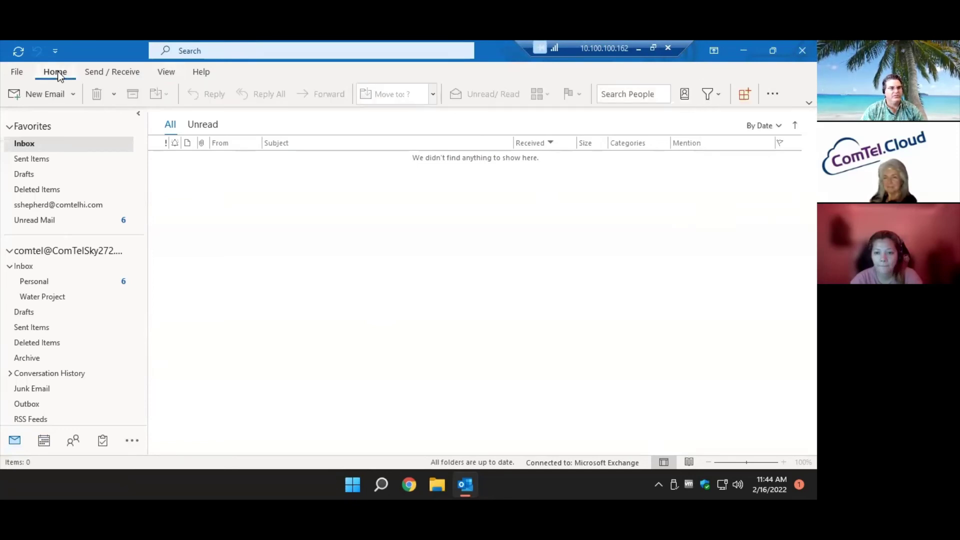
pyautogui.click(771, 95)
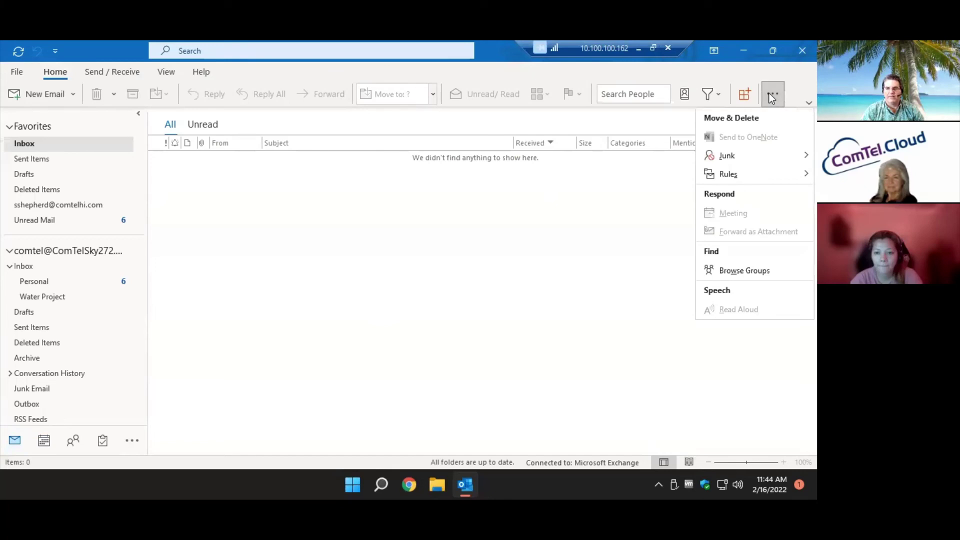
pyautogui.click(374, 120)
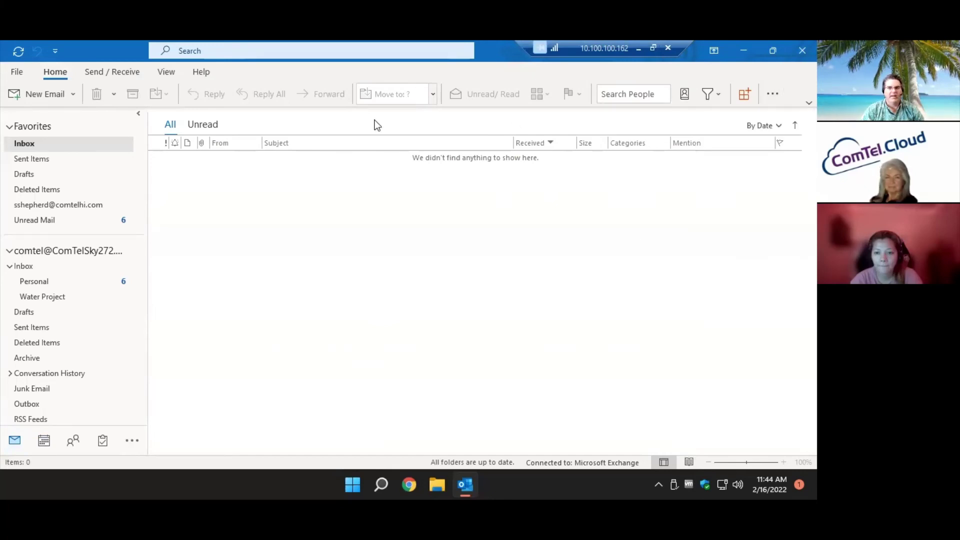
pyautogui.click(719, 97)
pyautogui.click(744, 50)
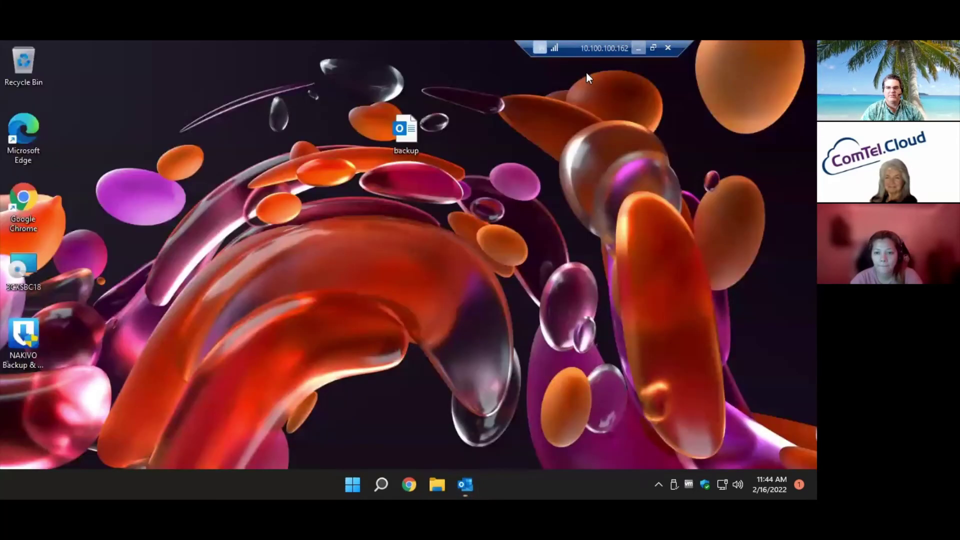
pyautogui.click(464, 484)
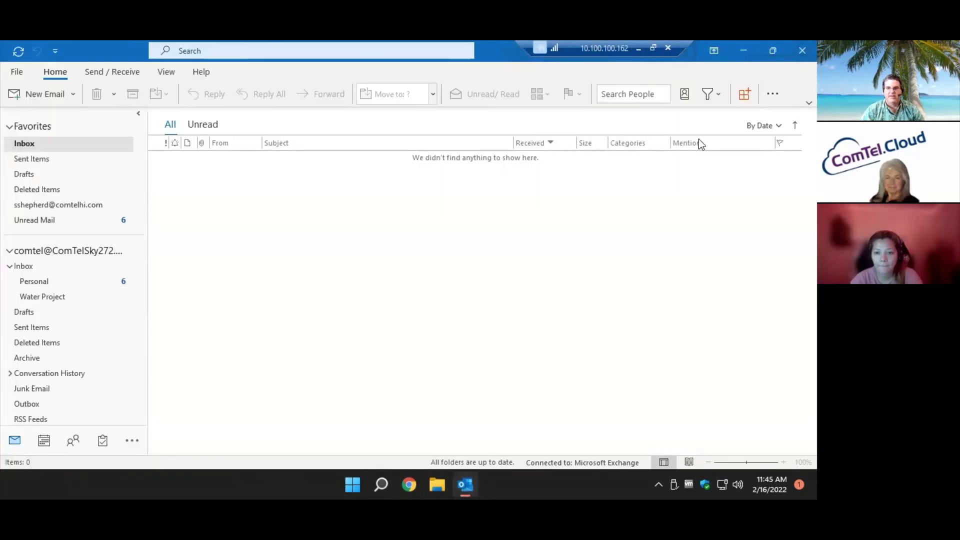
# Search the add-in store for 'zoom' and view the Zoom for Outlook details.
pyautogui.click(745, 95)
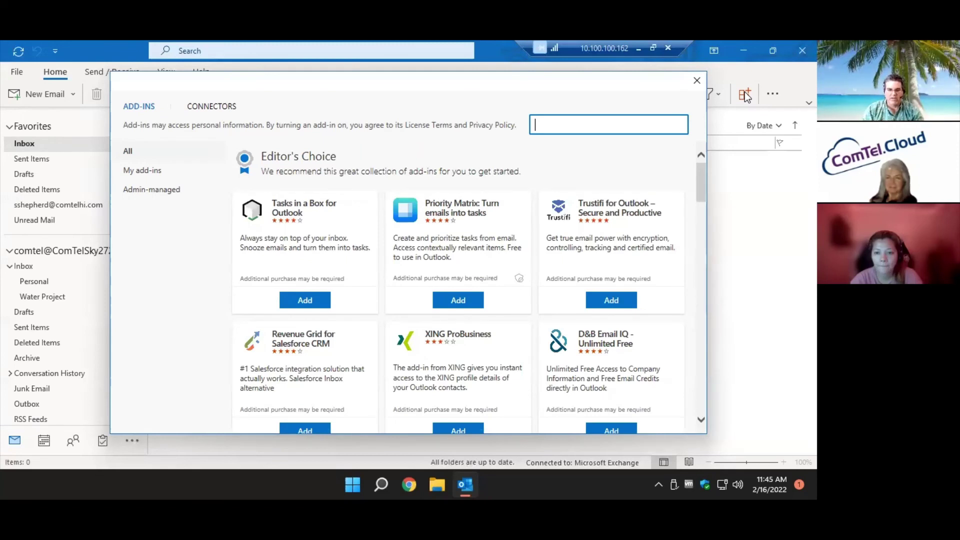
pyautogui.write('zoom')
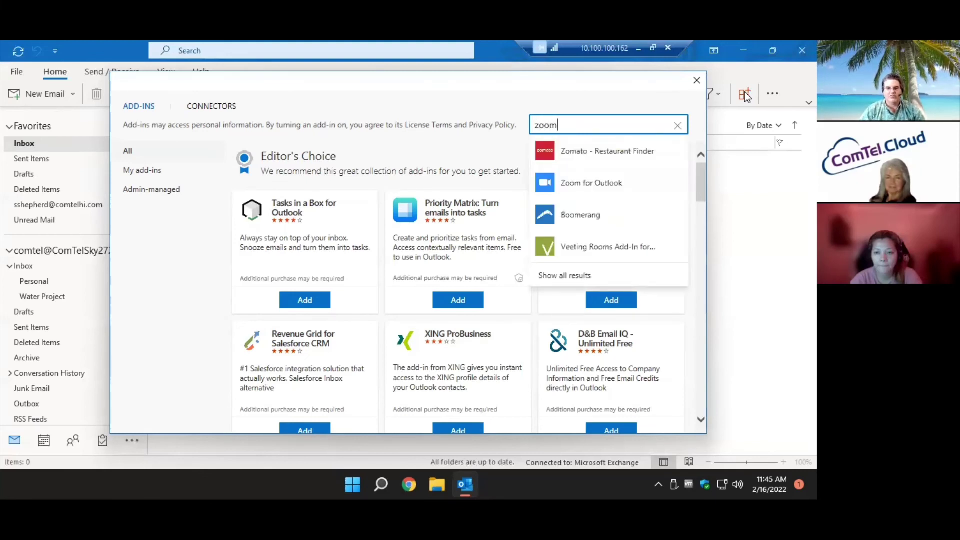
pyautogui.click(609, 183)
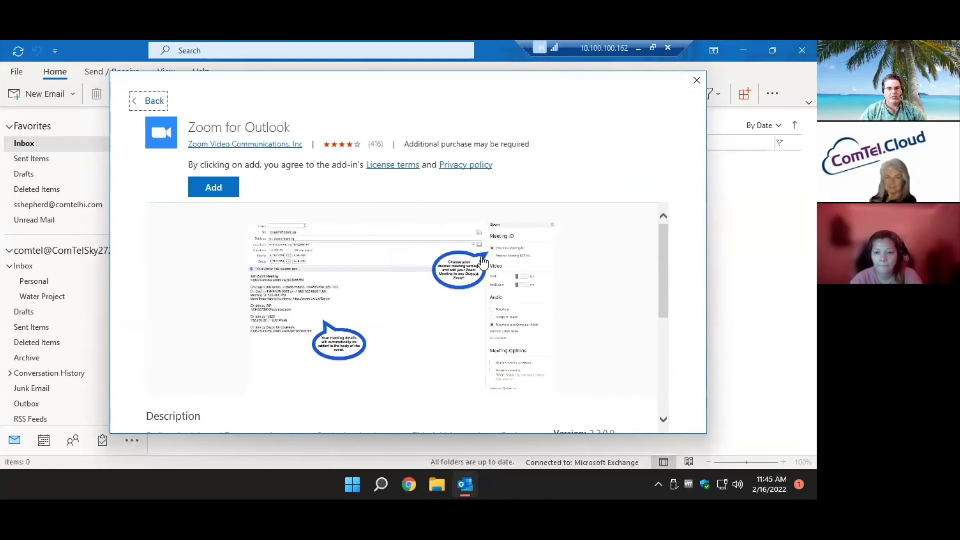
pyautogui.click(155, 102)
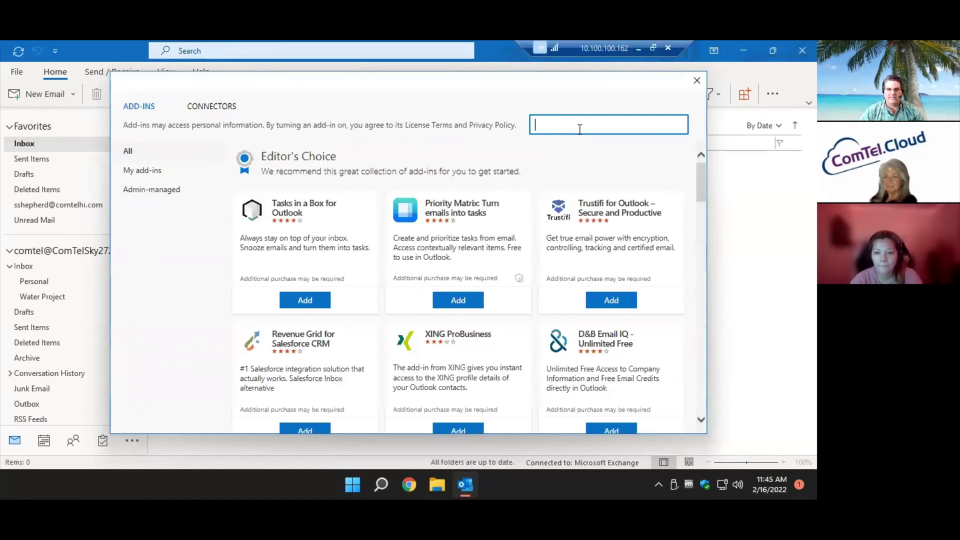
# Search for 'pay', view PayPal for Outlook and its screenshots, then close the window.
pyautogui.write('pay')
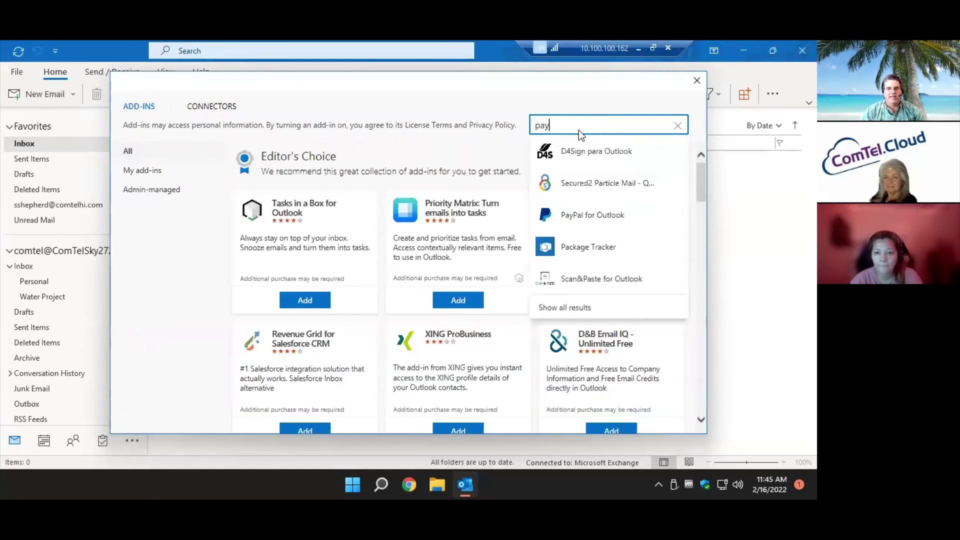
pyautogui.click(608, 220)
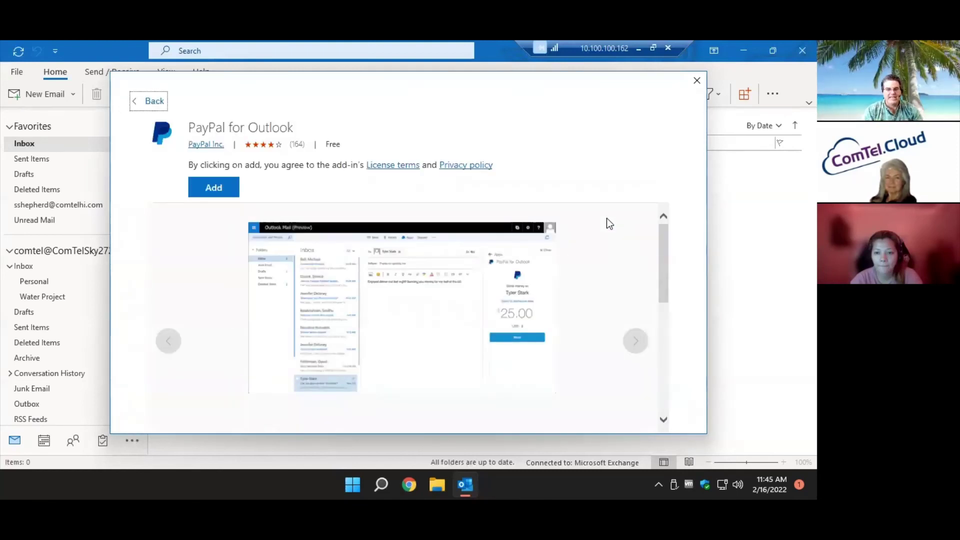
pyautogui.click(640, 342)
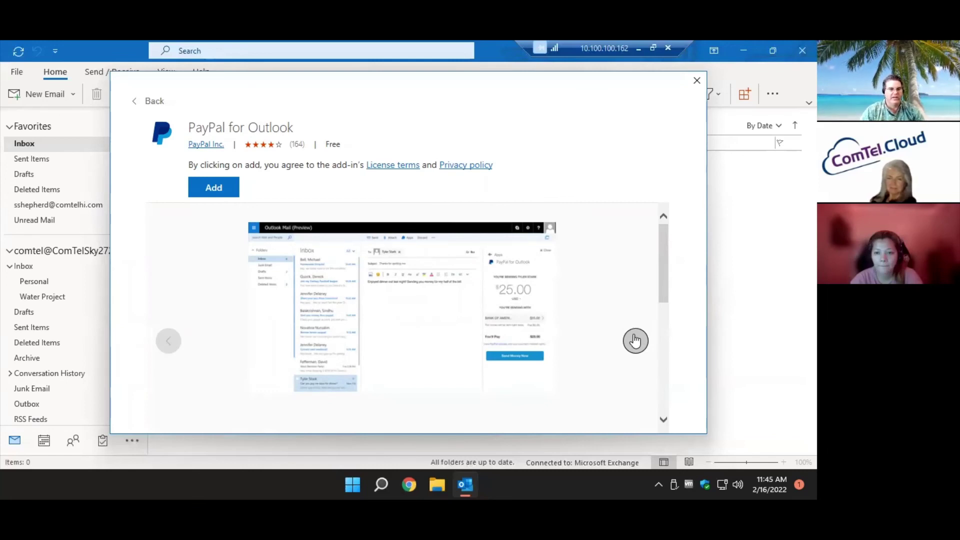
pyautogui.click(635, 340)
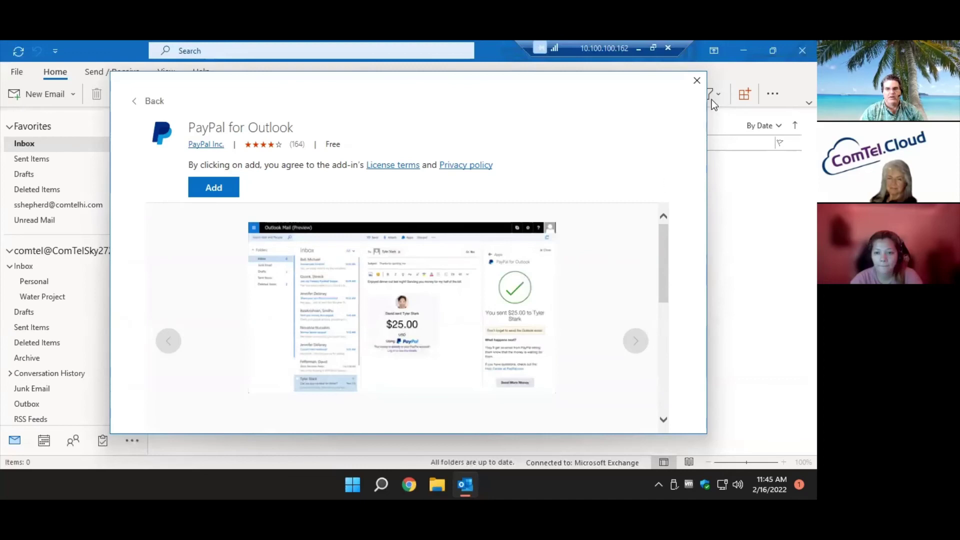
pyautogui.click(697, 80)
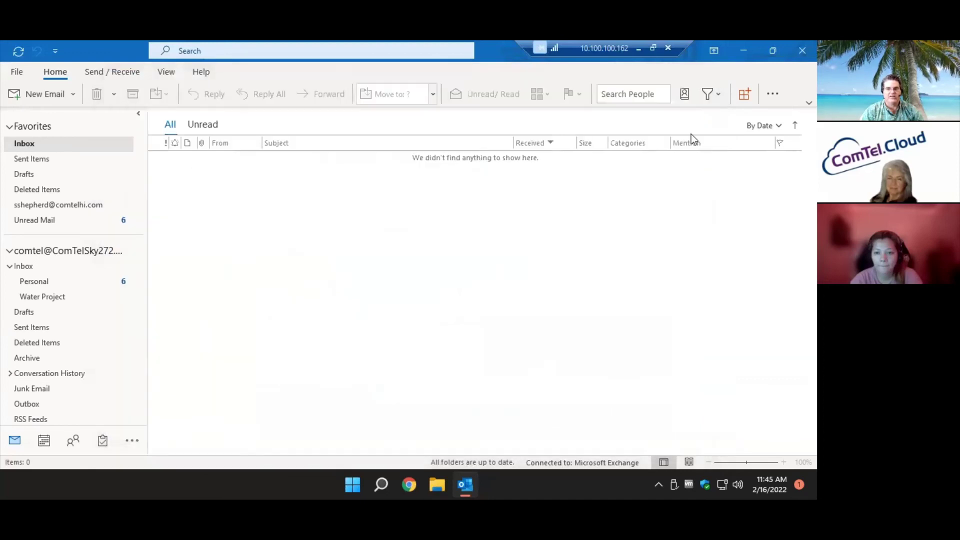
# Reopen the add-in catalogue, scroll through the full list, and close it.
pyautogui.click(745, 95)
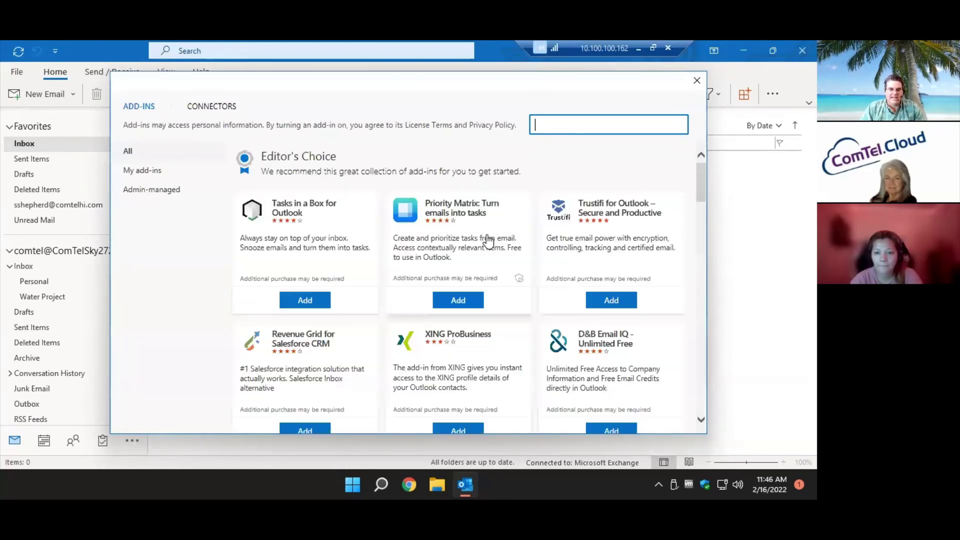
pyautogui.scroll(-3, 488, 242)
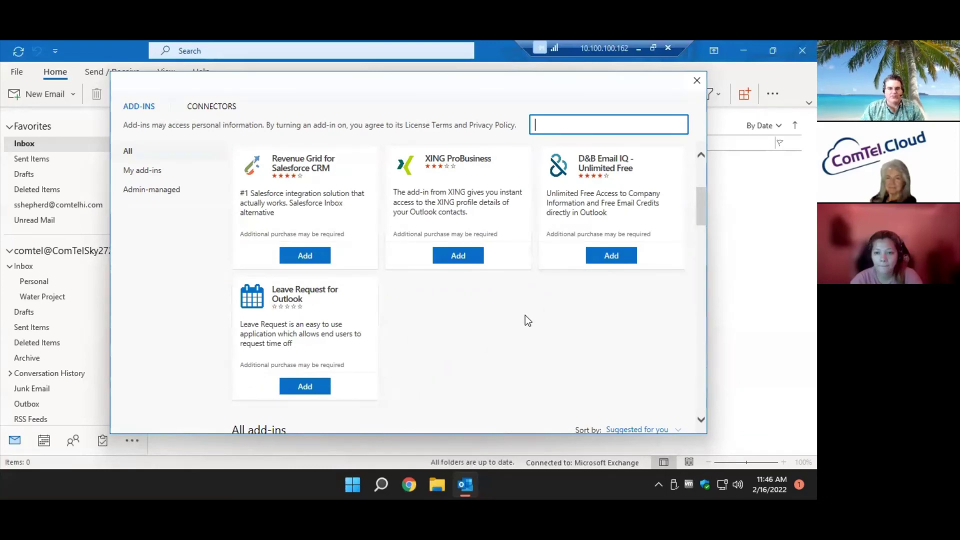
pyautogui.scroll(-3, 508, 320)
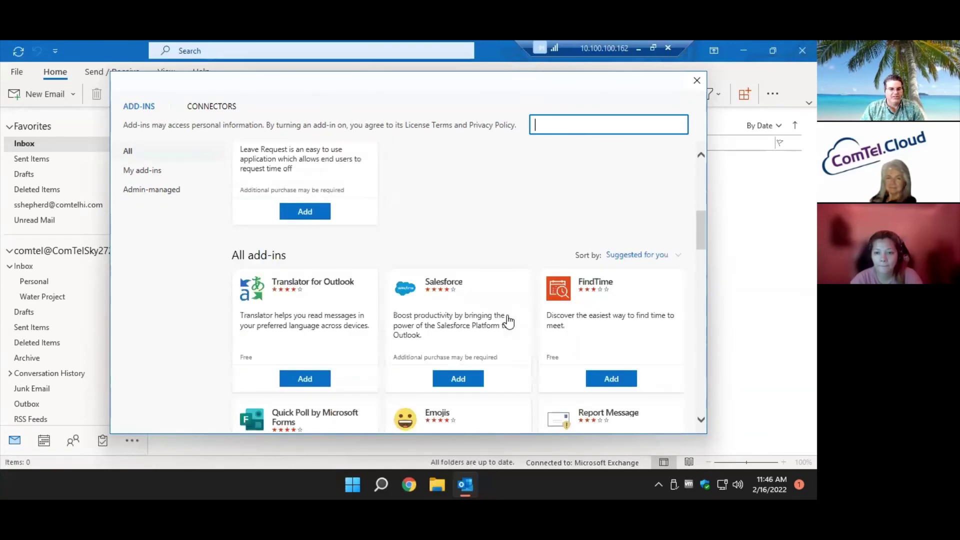
pyautogui.scroll(-1, 508, 321)
pyautogui.scroll(-3, 508, 321)
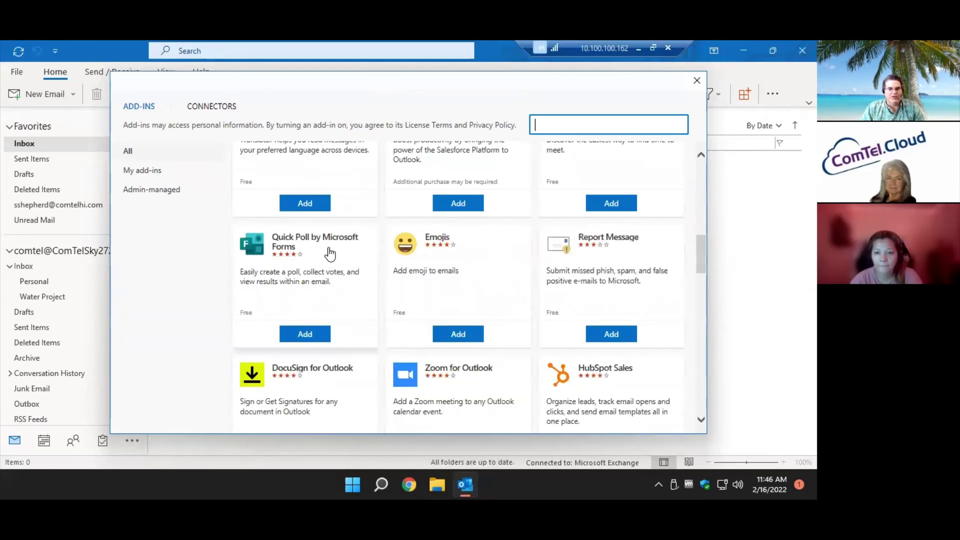
pyautogui.scroll(-4, 475, 294)
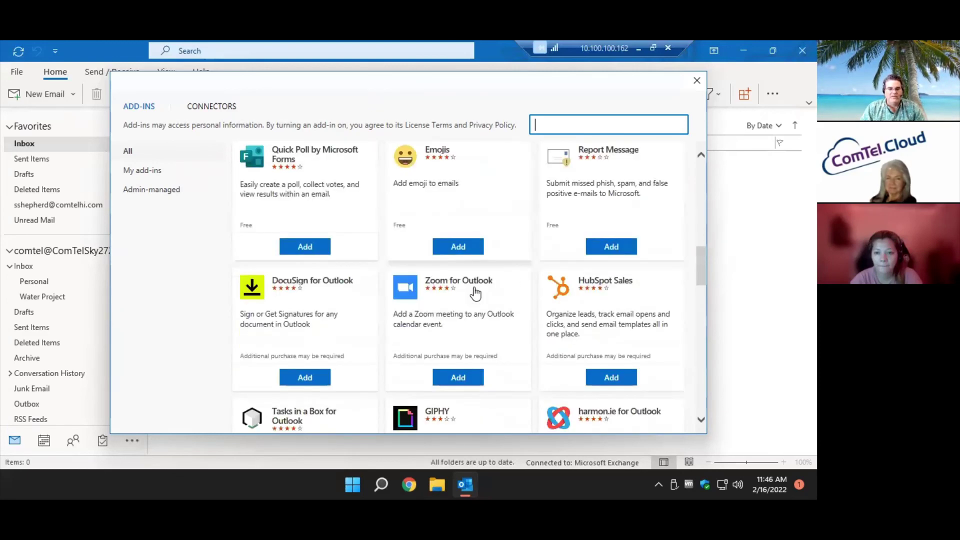
pyautogui.scroll(-3, 475, 292)
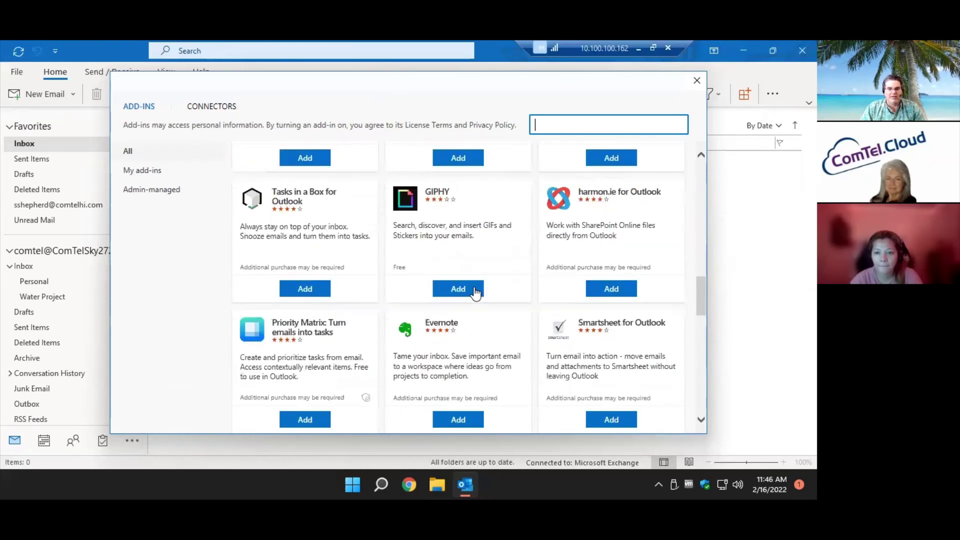
pyautogui.scroll(-2, 516, 297)
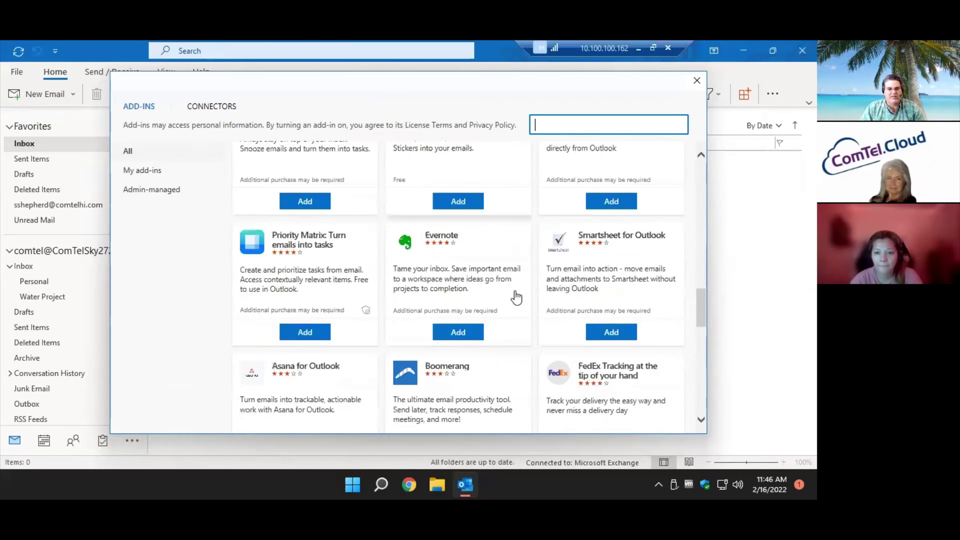
pyautogui.scroll(-3, 516, 297)
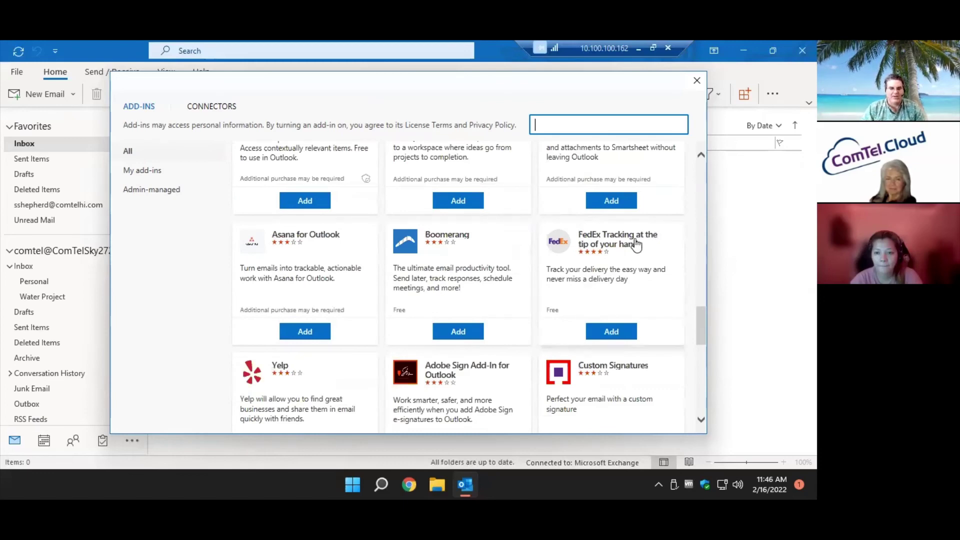
pyautogui.scroll(-3, 636, 245)
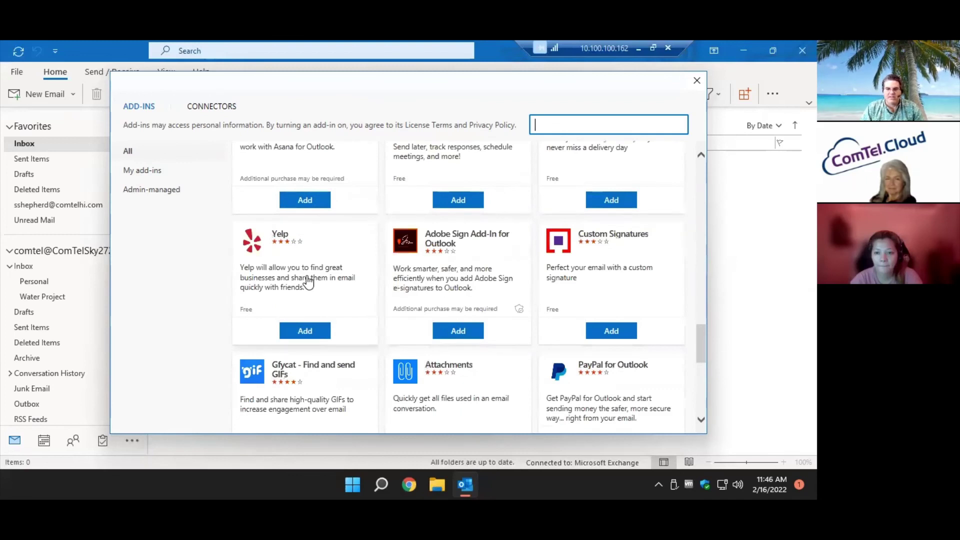
pyautogui.click(698, 79)
# Minimize the remote session, advance to the Sending Email slide, and Alt+Tab back to Outlook.
pyautogui.click(639, 48)
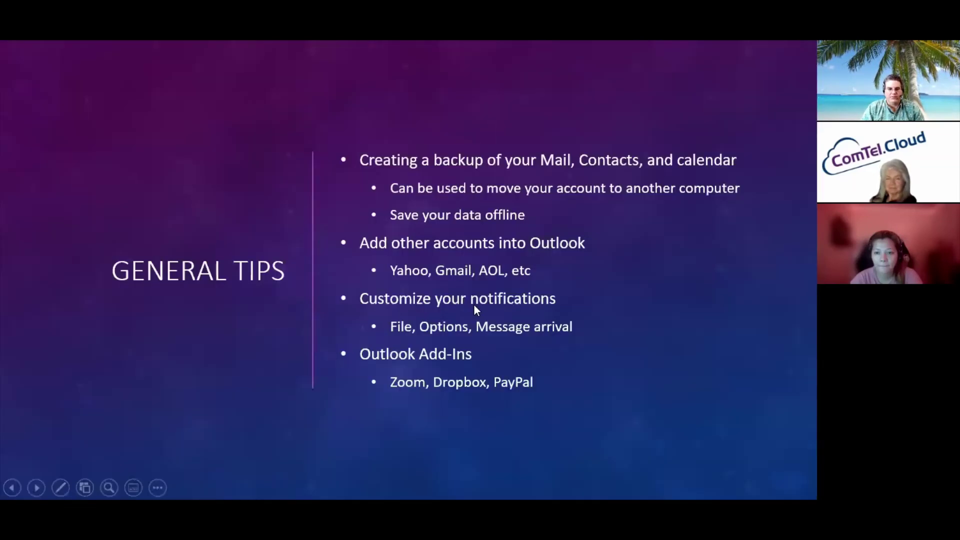
pyautogui.click(475, 306)
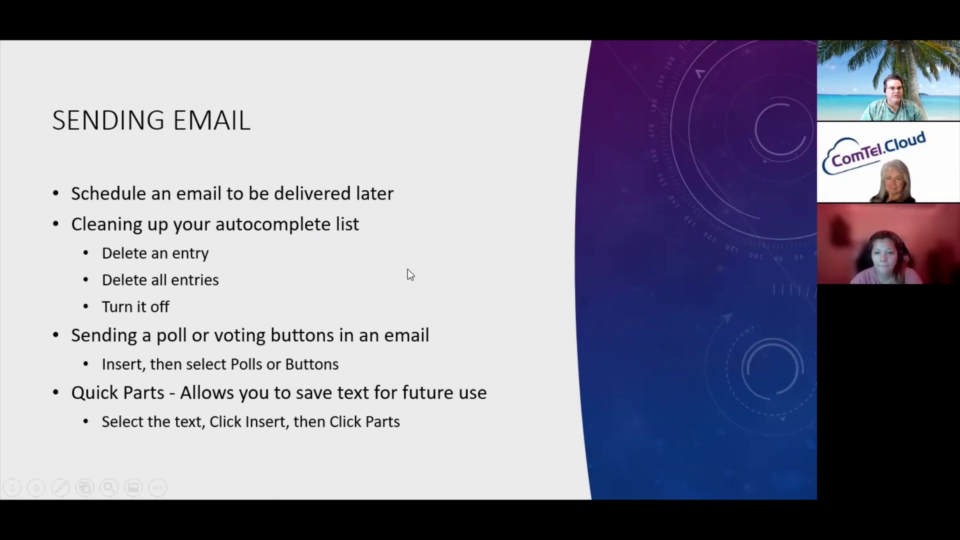
pyautogui.hotkey('alt', 'Tab')
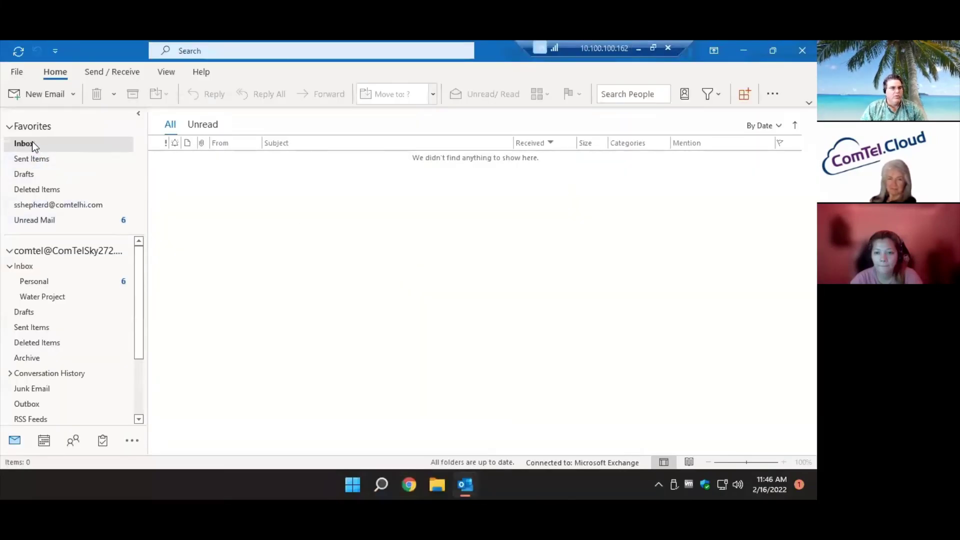
# Start a new email and pick the suggested colleague as the To recipient.
pyautogui.click(38, 97)
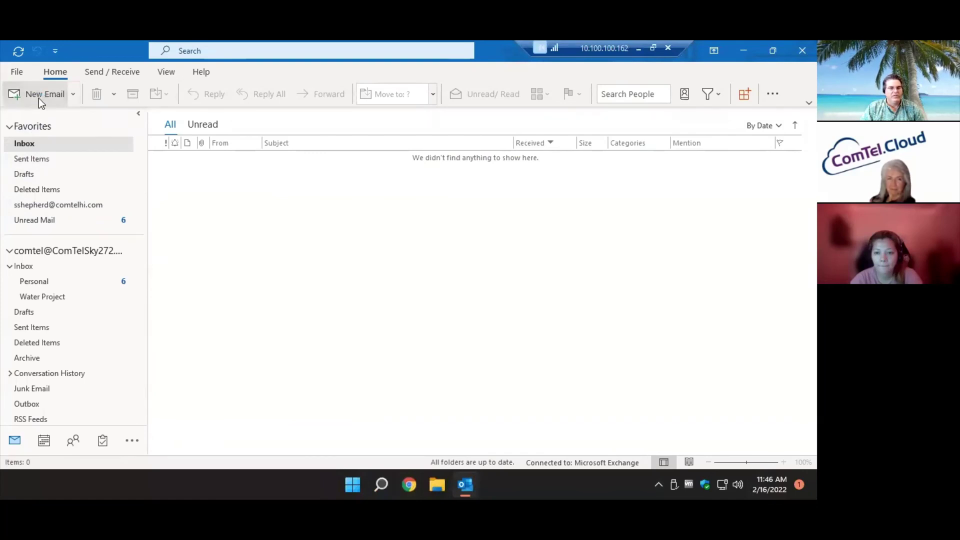
pyautogui.click(208, 157)
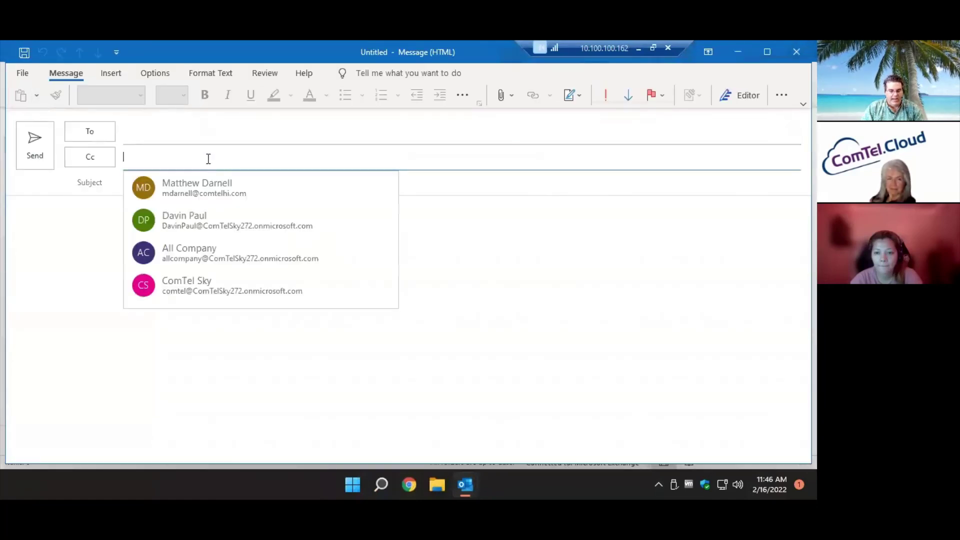
pyautogui.click(210, 135)
pyautogui.write('susa')
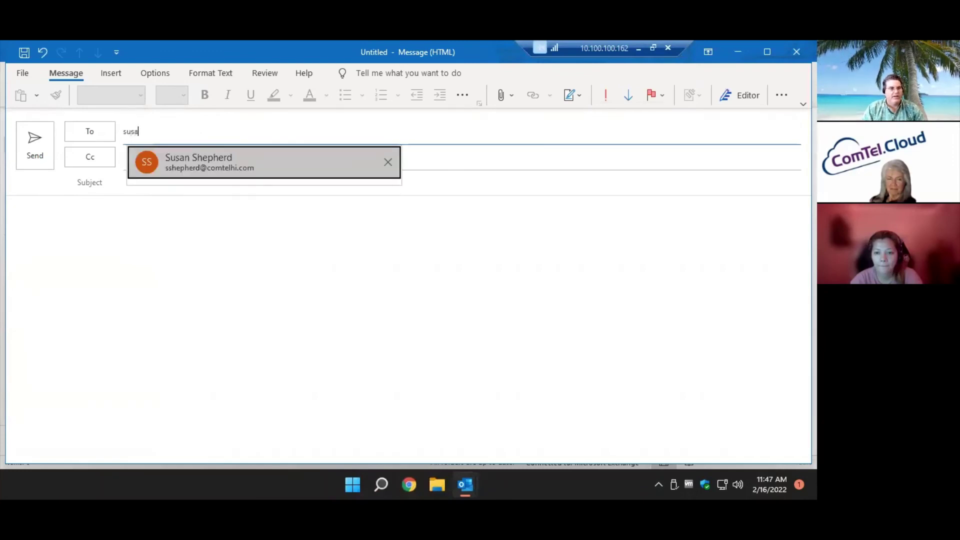
pyautogui.click(221, 155)
# Enter the subject 'You got a raise!!!' and show the message Options.
pyautogui.click(240, 184)
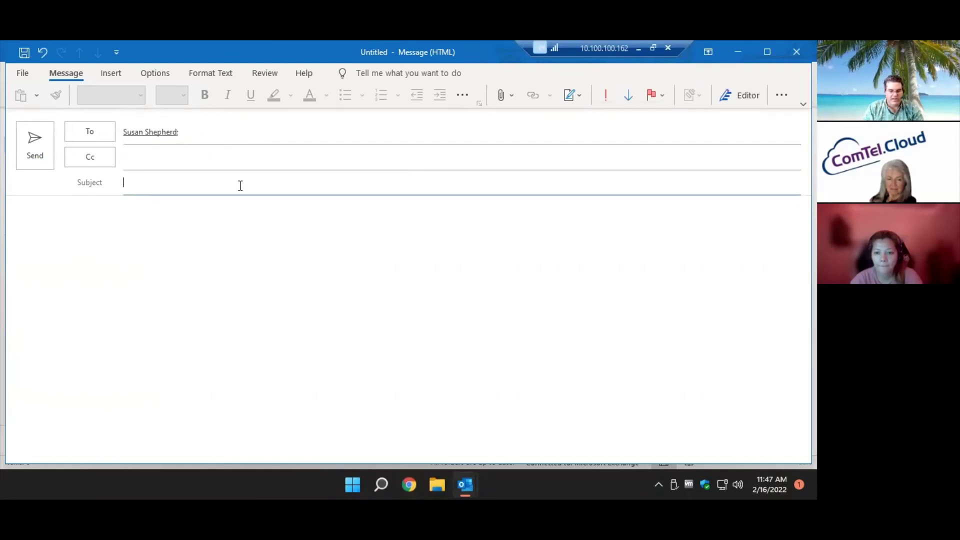
pyautogui.write('You got')
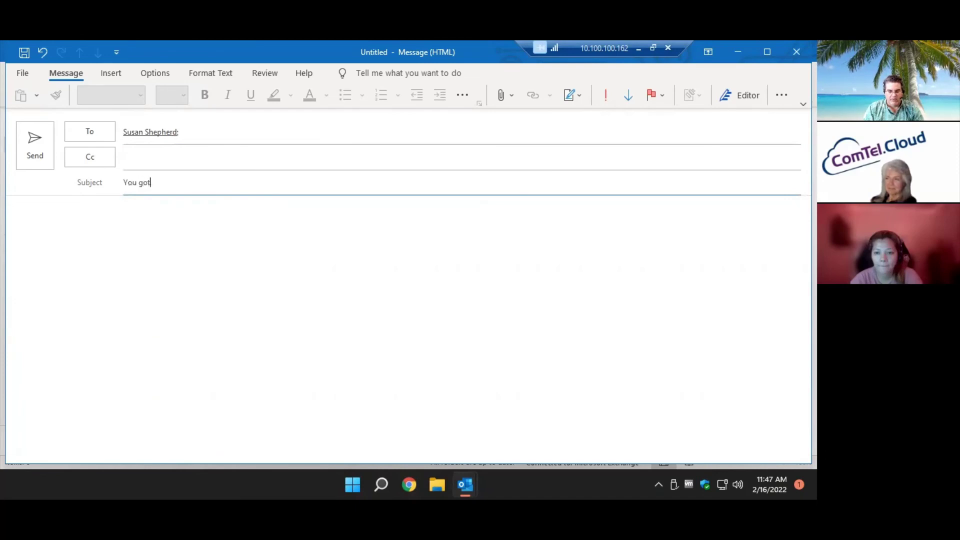
pyautogui.write(' a raise!!!')
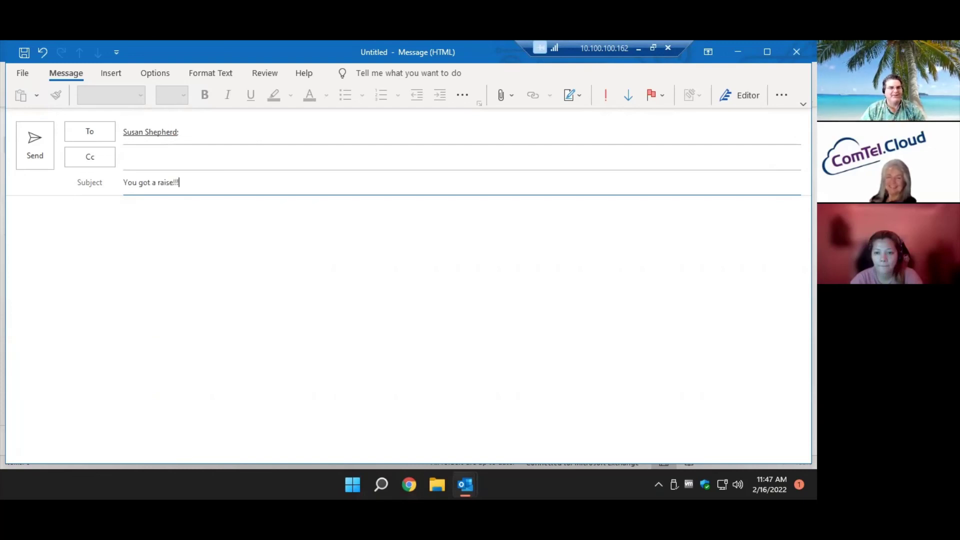
pyautogui.click(163, 73)
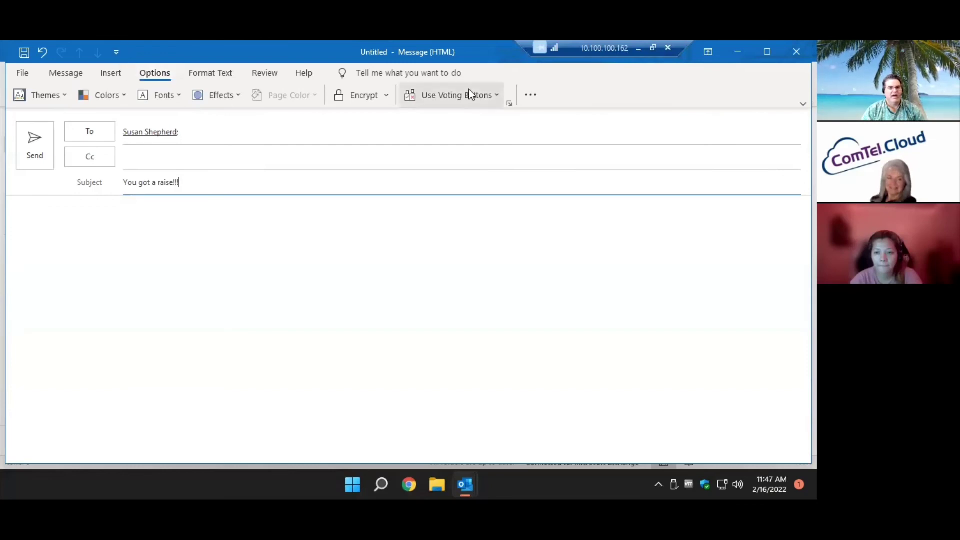
# Open the message Properties and tick 'Do not deliver before'.
pyautogui.click(529, 98)
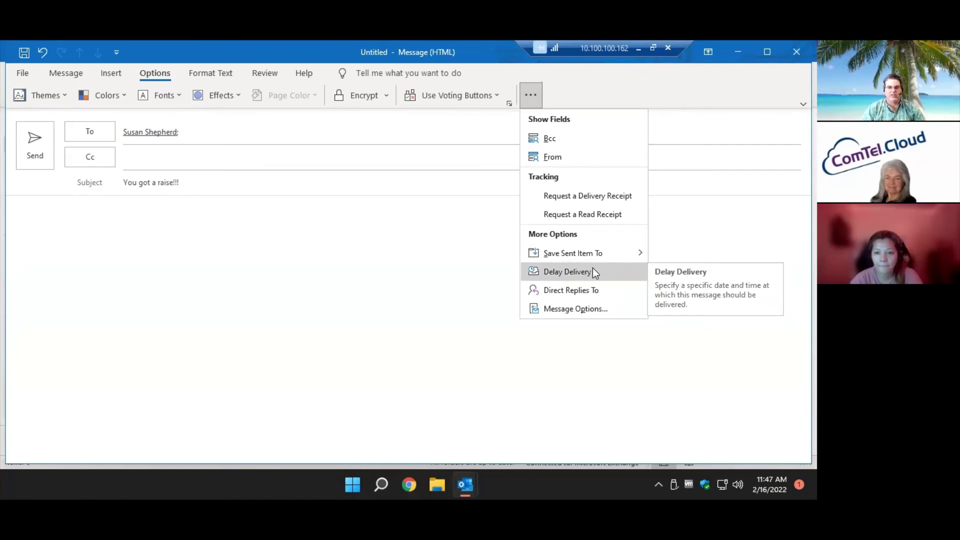
pyautogui.click(594, 270)
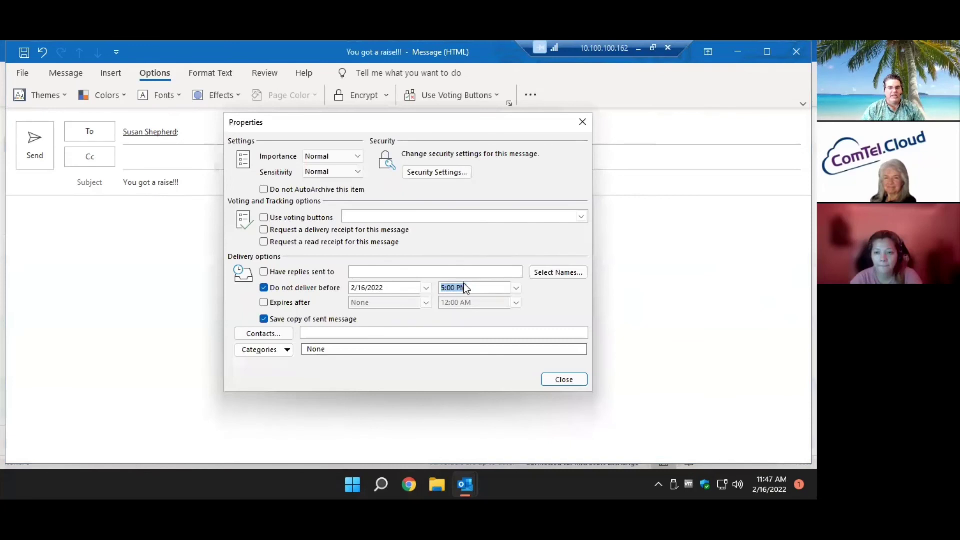
pyautogui.click(426, 288)
# Set the delivery date to October 7, 2023, 5:00 PM and close Properties.
pyautogui.click(425, 302)
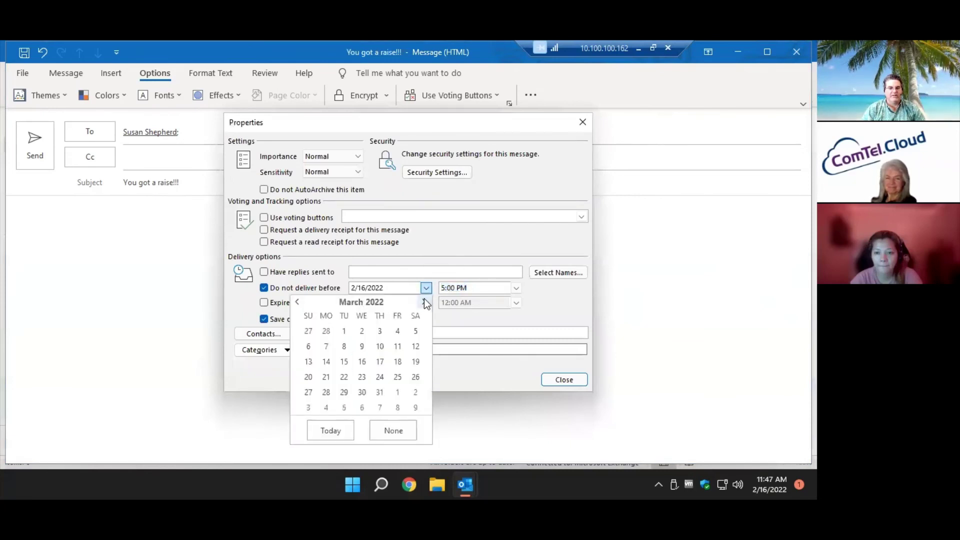
pyautogui.click(424, 299)
pyautogui.click(424, 300)
pyautogui.click(424, 300)
pyautogui.click(424, 300)
pyautogui.click(425, 299)
pyautogui.click(424, 299)
pyautogui.click(424, 300)
pyautogui.click(424, 299)
pyautogui.tripleClick(425, 300)
pyautogui.tripleClick(424, 299)
pyautogui.doubleClick(425, 299)
pyautogui.click(424, 300)
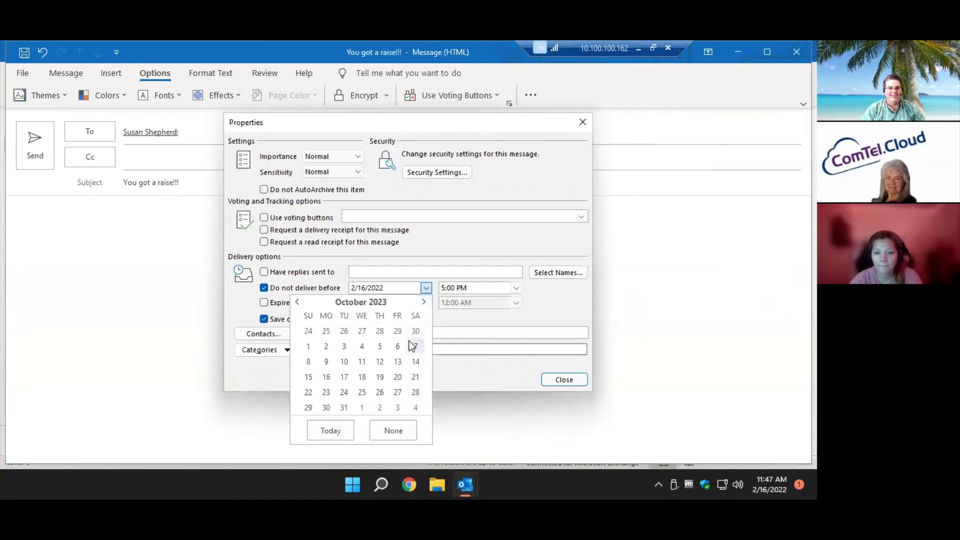
pyautogui.click(411, 344)
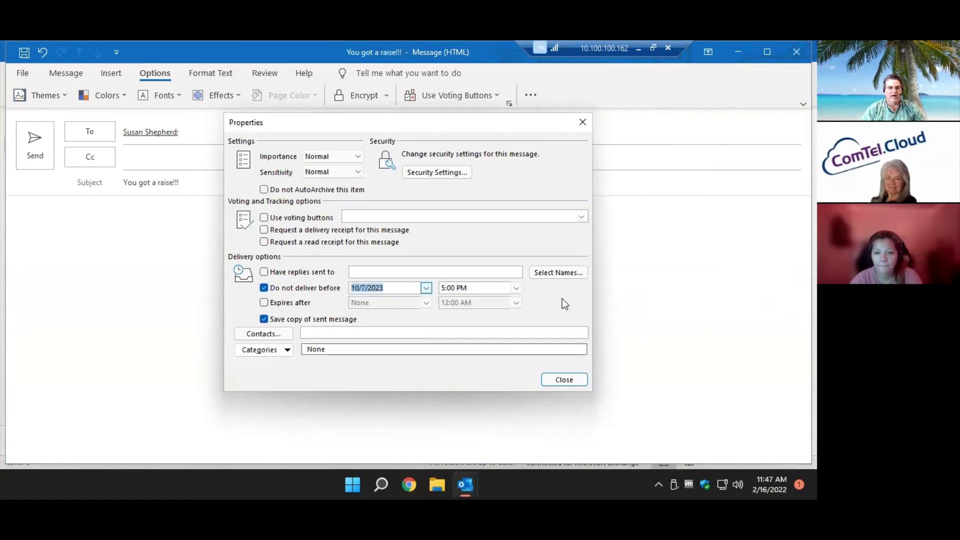
pyautogui.click(575, 380)
# Inspect the queued 'You got a raise!!!' message in the Outbox, delete it, then show the slides.
pyautogui.click(36, 154)
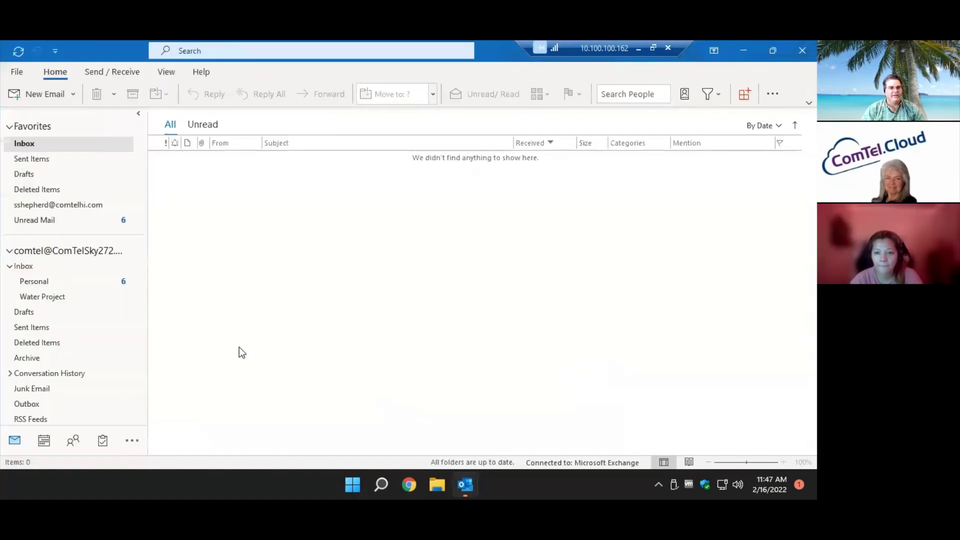
pyautogui.click(89, 403)
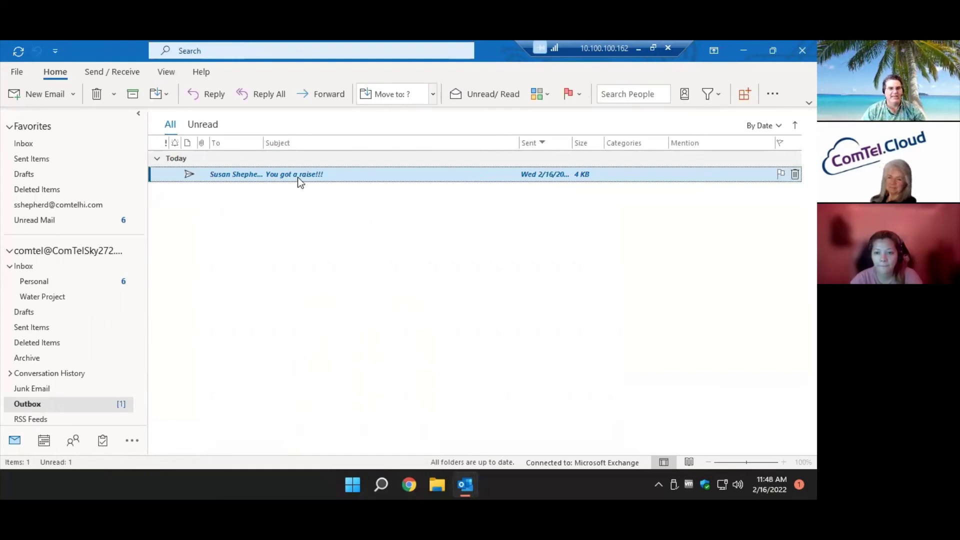
pyautogui.doubleClick(270, 176)
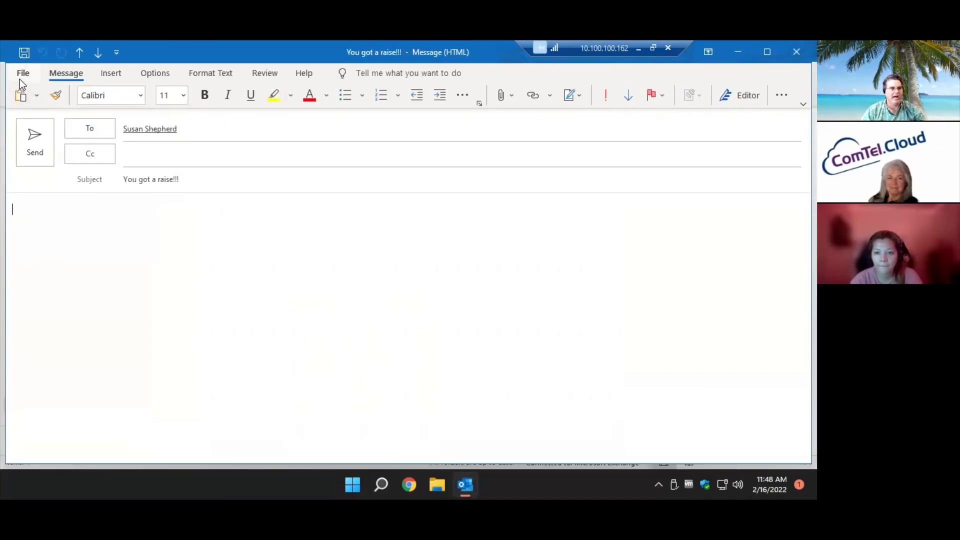
pyautogui.click(20, 78)
pyautogui.click(21, 78)
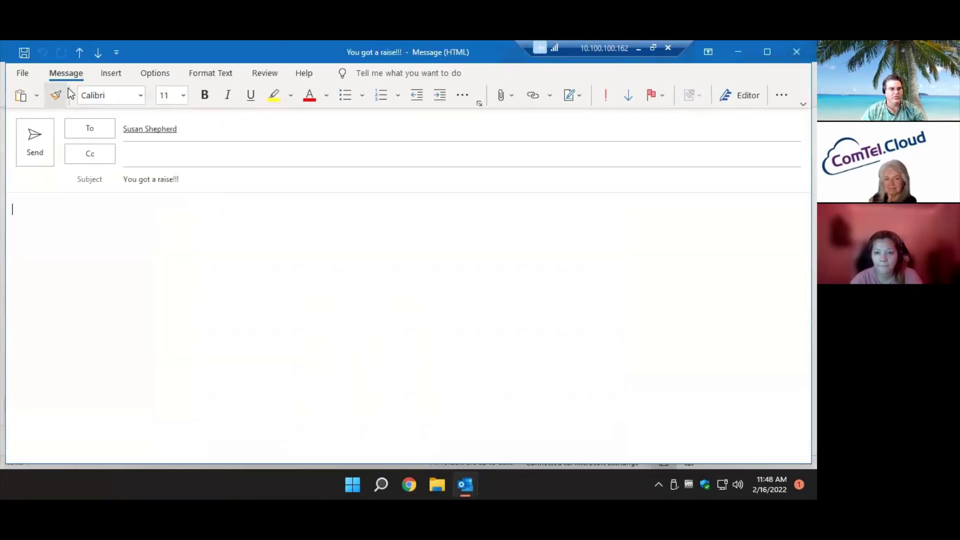
pyautogui.click(796, 53)
pyautogui.press('Delete')
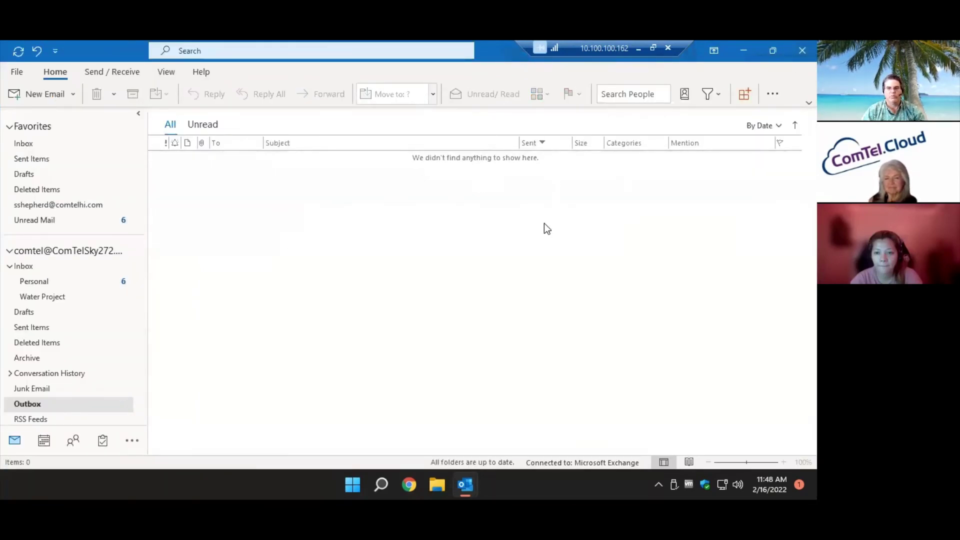
pyautogui.click(638, 50)
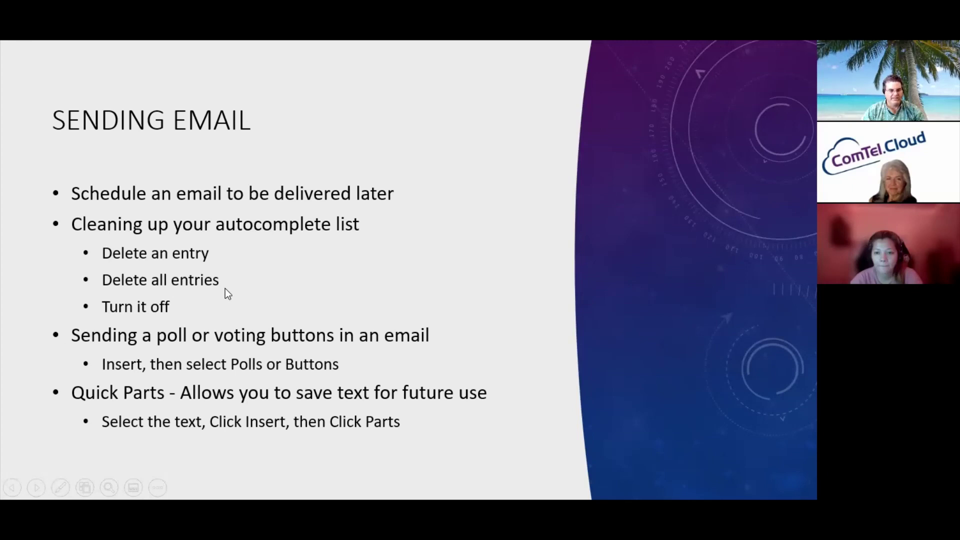
# Switch from the Sending Email slide back to the remote Outlook session.
pyautogui.hotkey('alt', 'Tab')
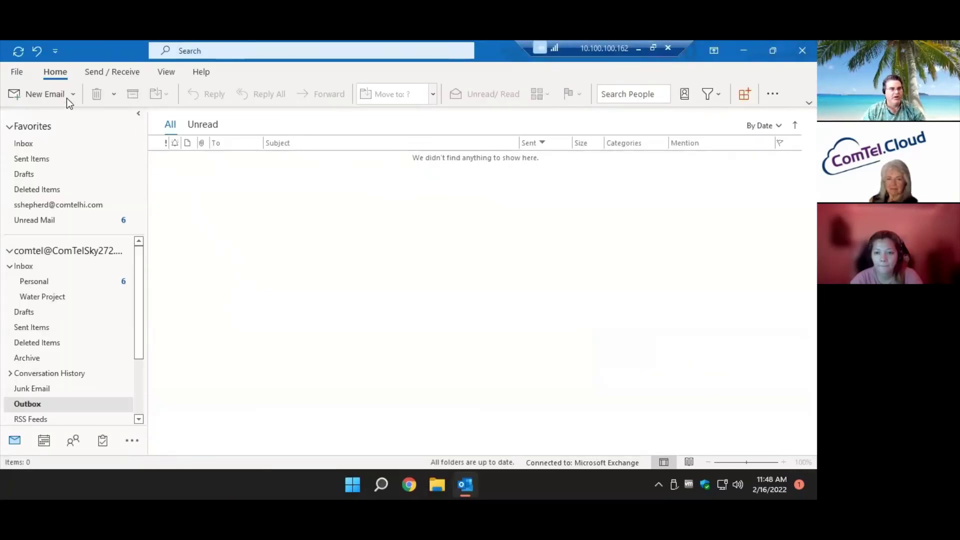
# Remove the company account's 's' autocomplete suggestion in a test message, then discard it unsaved.
pyautogui.click(41, 94)
pyautogui.write('s')
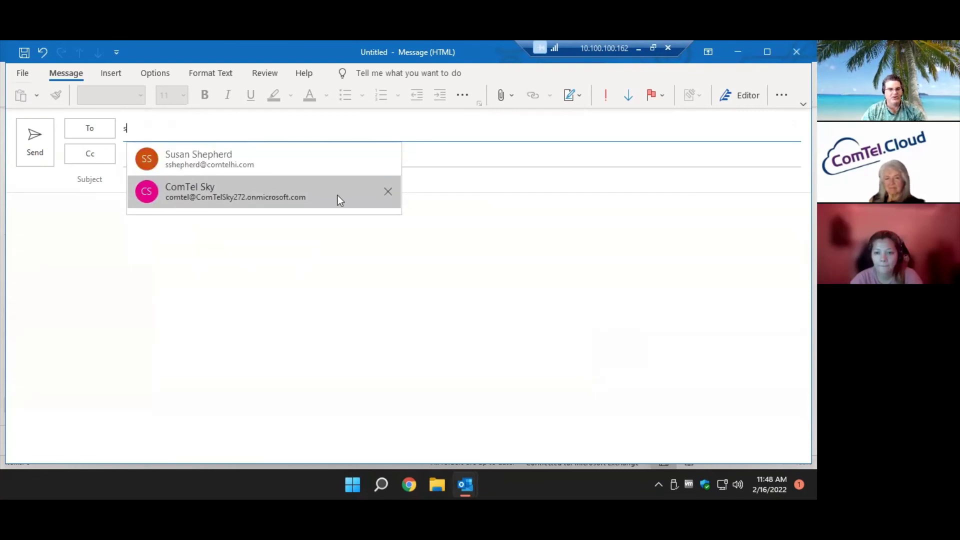
pyautogui.click(388, 191)
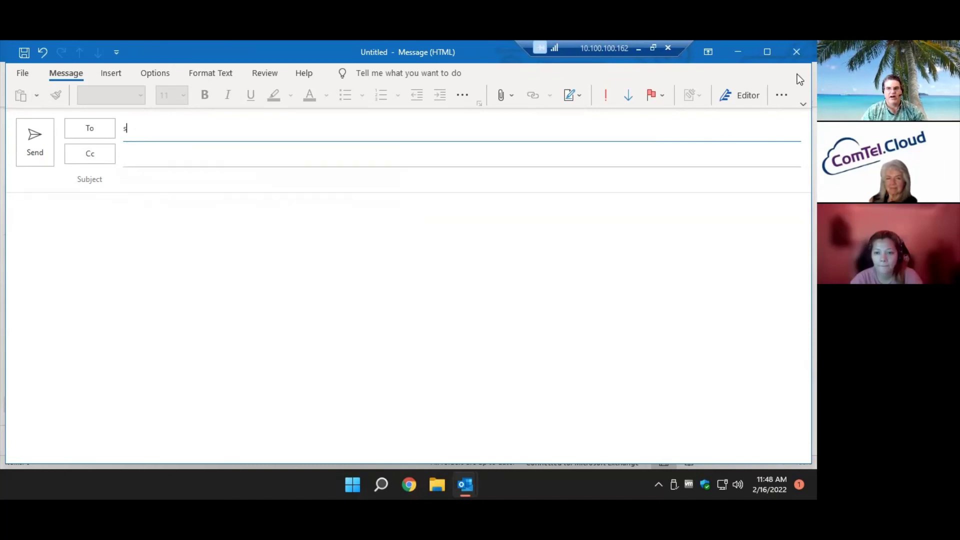
pyautogui.click(796, 52)
pyautogui.click(414, 297)
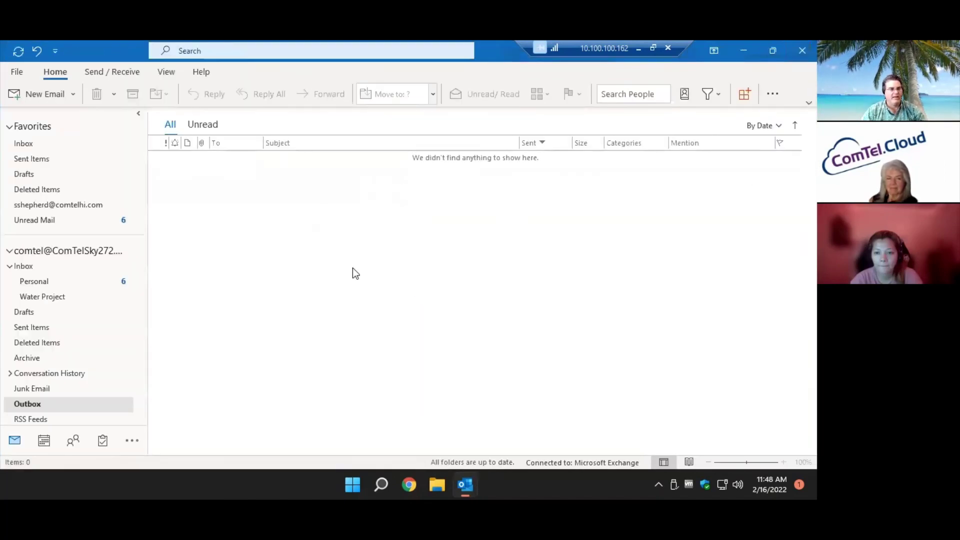
# Recheck the 's' suggestions in a second test message and discard it without saving.
pyautogui.hotkey('ctrl', 'n')
pyautogui.write('s')
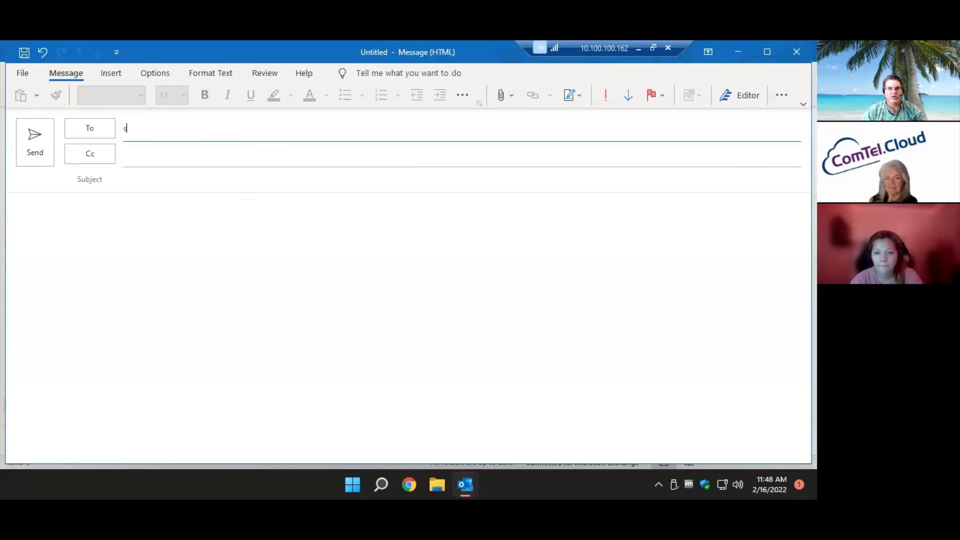
pyautogui.click(797, 56)
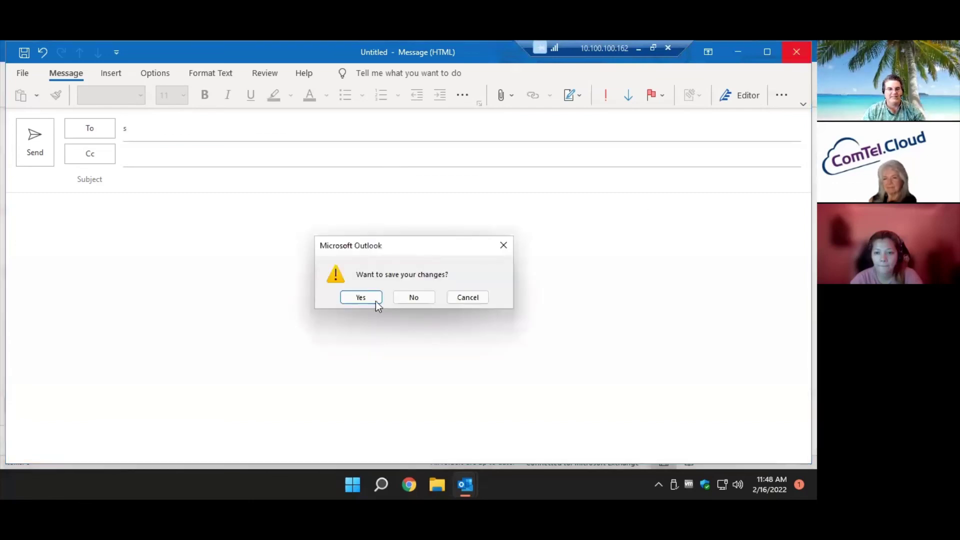
pyautogui.click(407, 296)
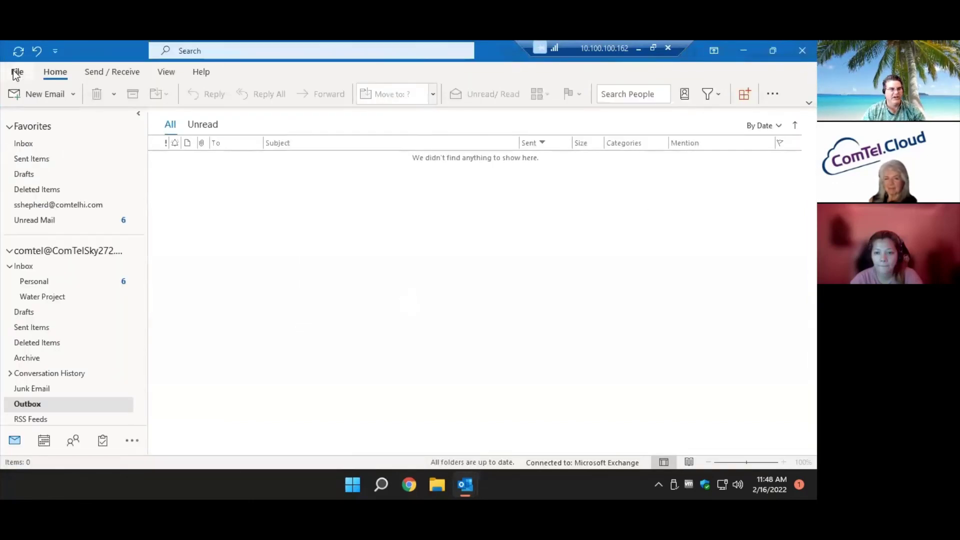
pyautogui.click(17, 71)
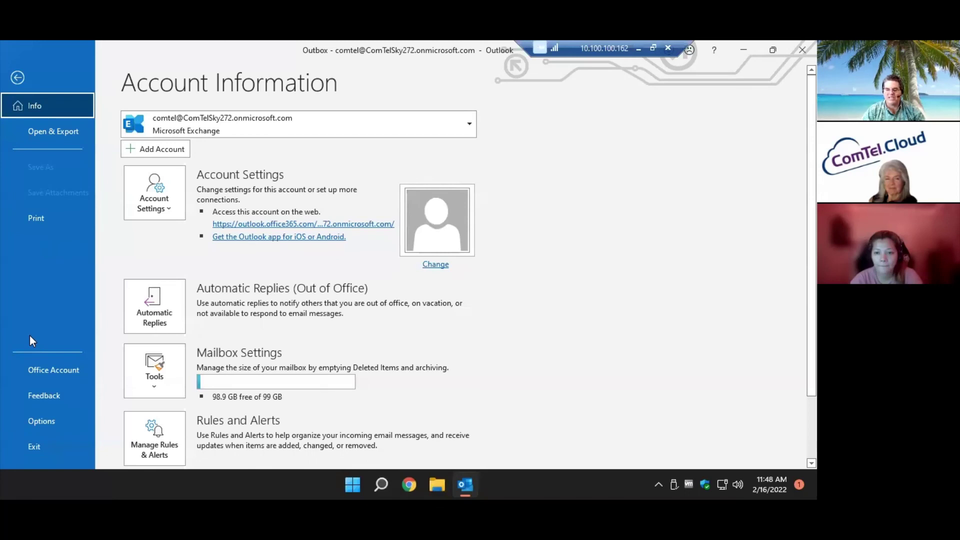
# Empty the entire Auto-Complete list under Mail options' Send messages section and confirm with Yes.
pyautogui.click(26, 418)
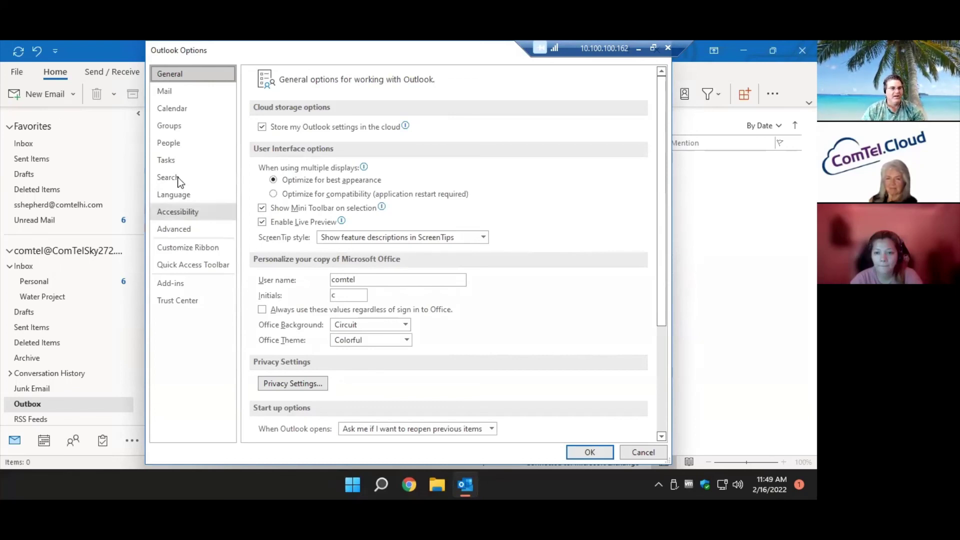
pyautogui.click(174, 99)
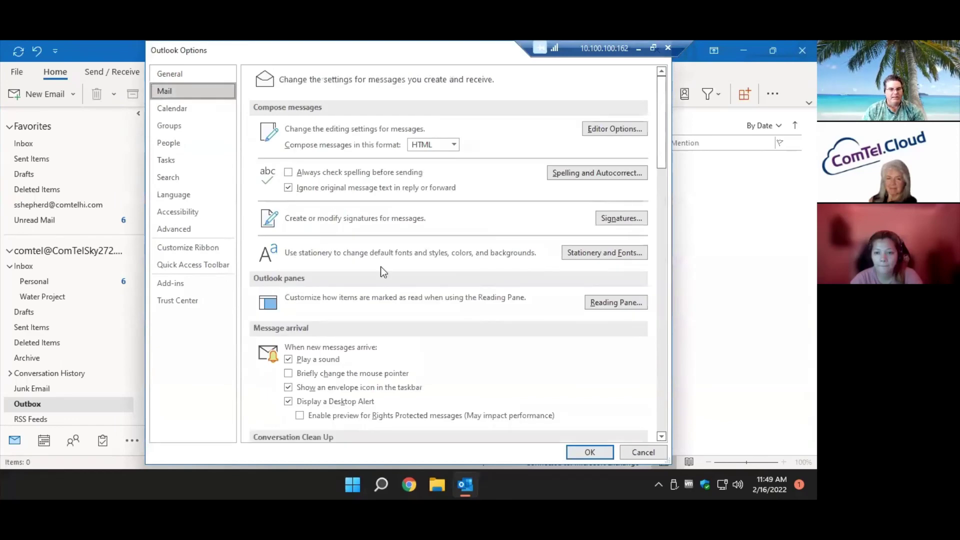
pyautogui.scroll(-2, 463, 382)
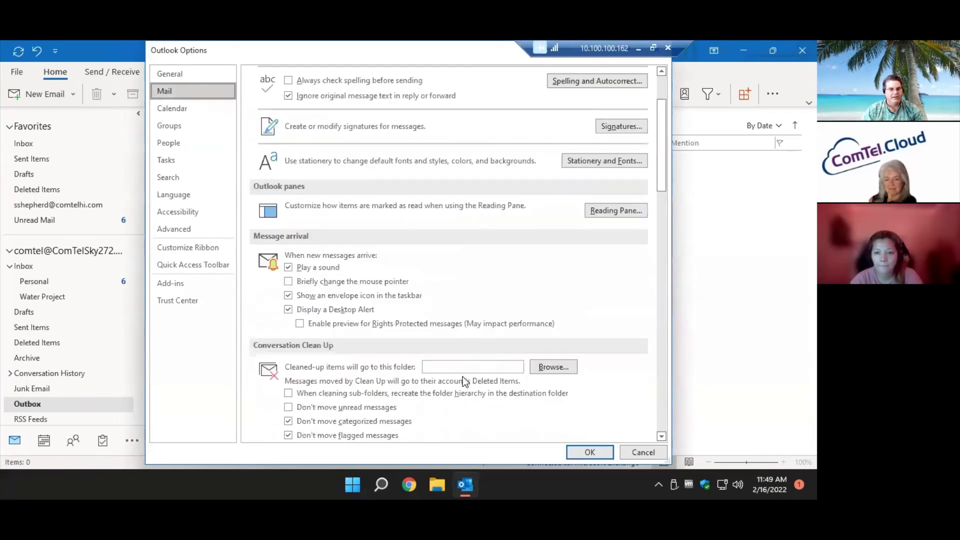
pyautogui.scroll(-4, 463, 382)
pyautogui.scroll(-3, 463, 377)
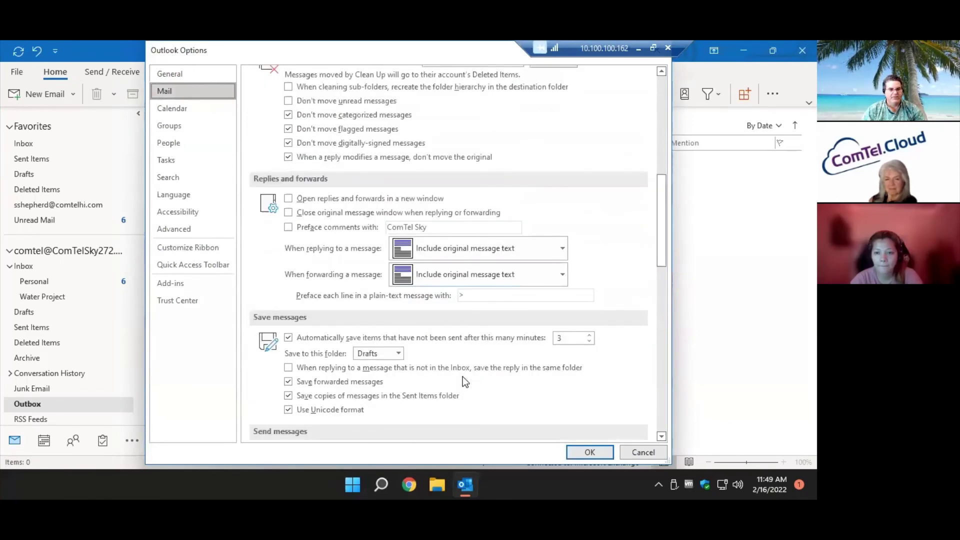
pyautogui.scroll(-5, 464, 377)
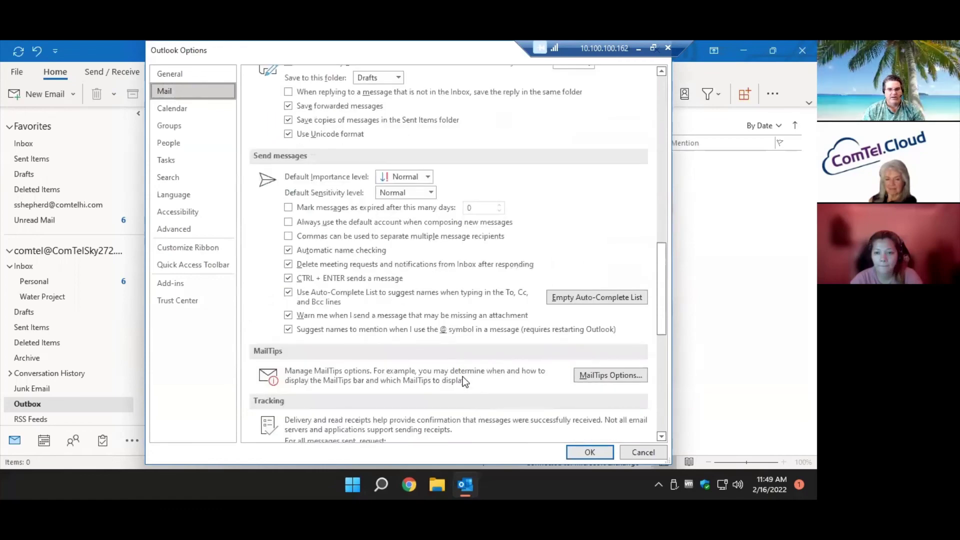
pyautogui.scroll(-3, 463, 376)
pyautogui.scroll(1, 476, 364)
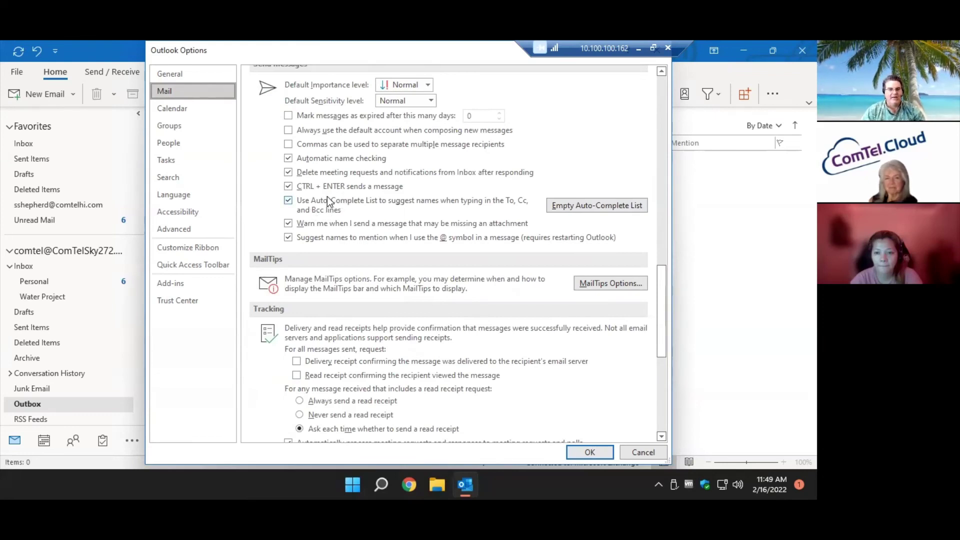
pyautogui.click(594, 208)
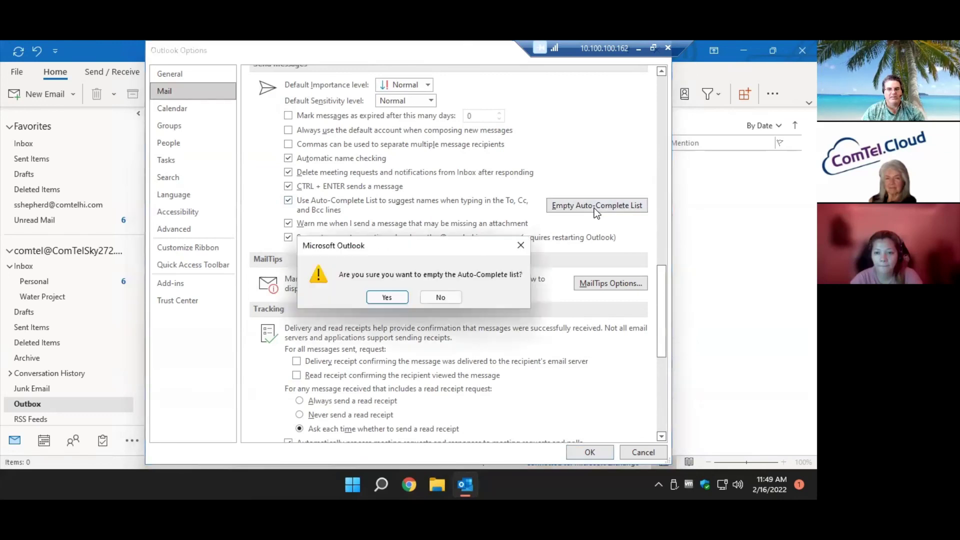
pyautogui.click(394, 300)
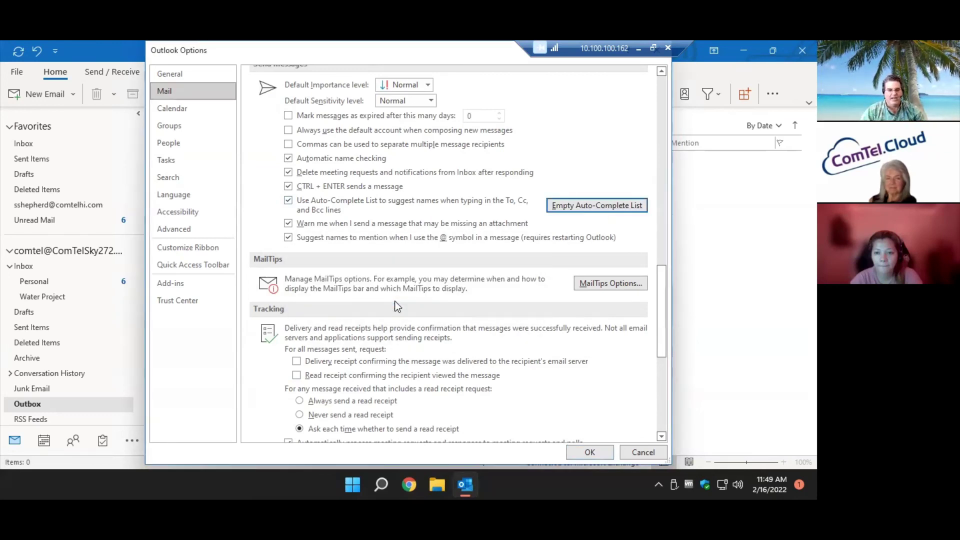
# Close Outlook Options, then start a blank new message and close it again.
pyautogui.click(586, 454)
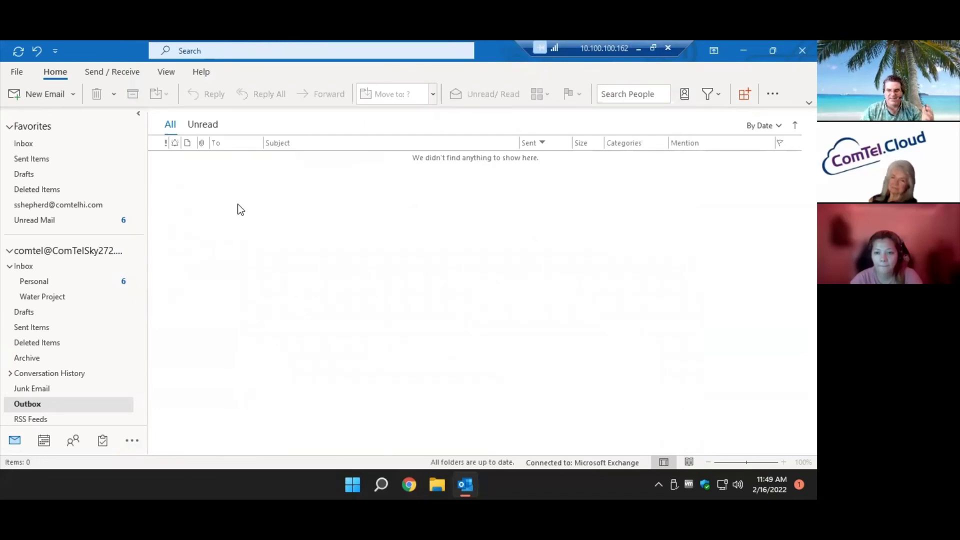
pyautogui.click(44, 95)
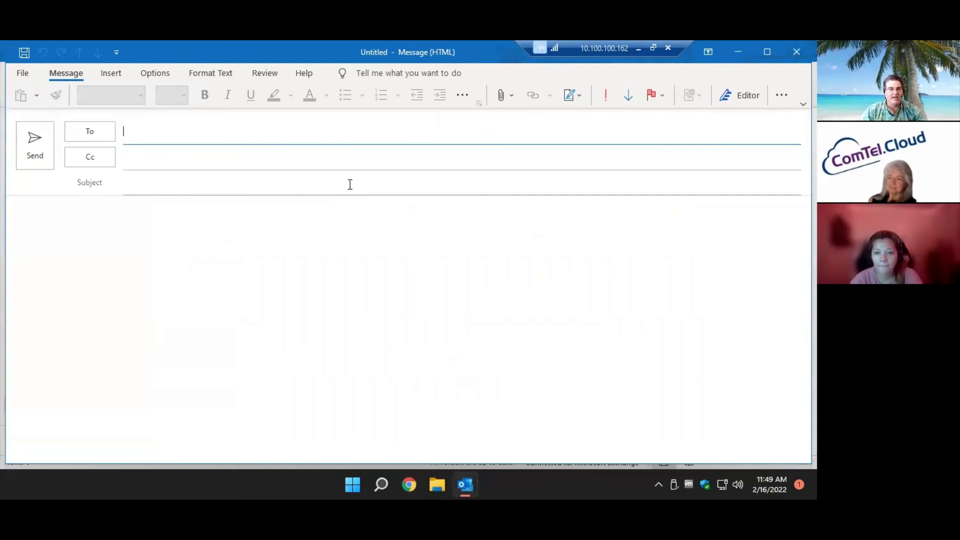
pyautogui.click(796, 53)
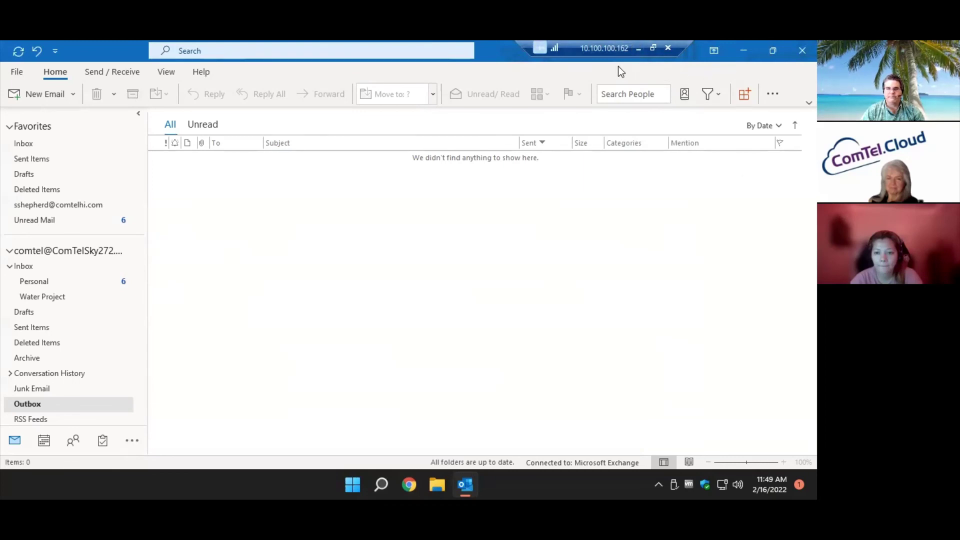
# Address a new message to Test Demo Group with the subject 'What for lunch'.
pyautogui.click(32, 97)
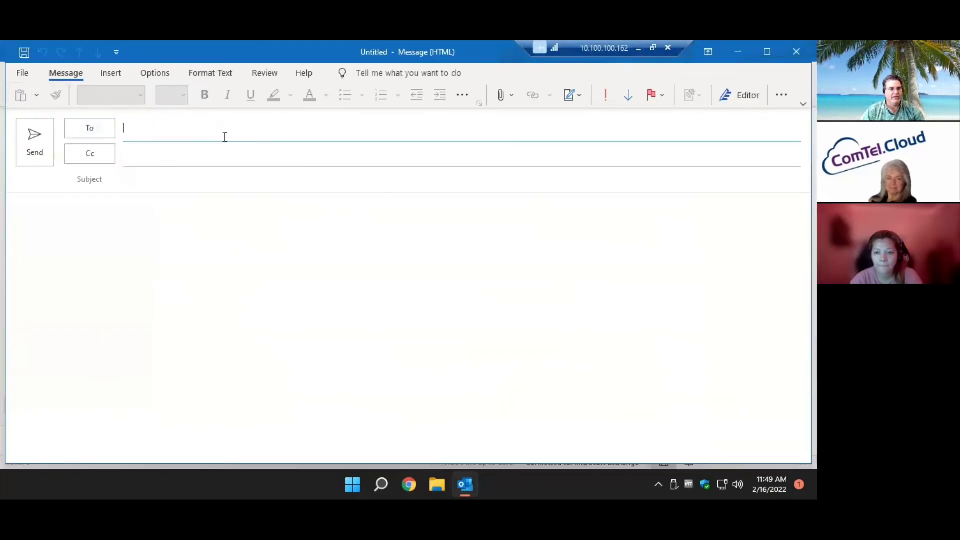
pyautogui.write('te')
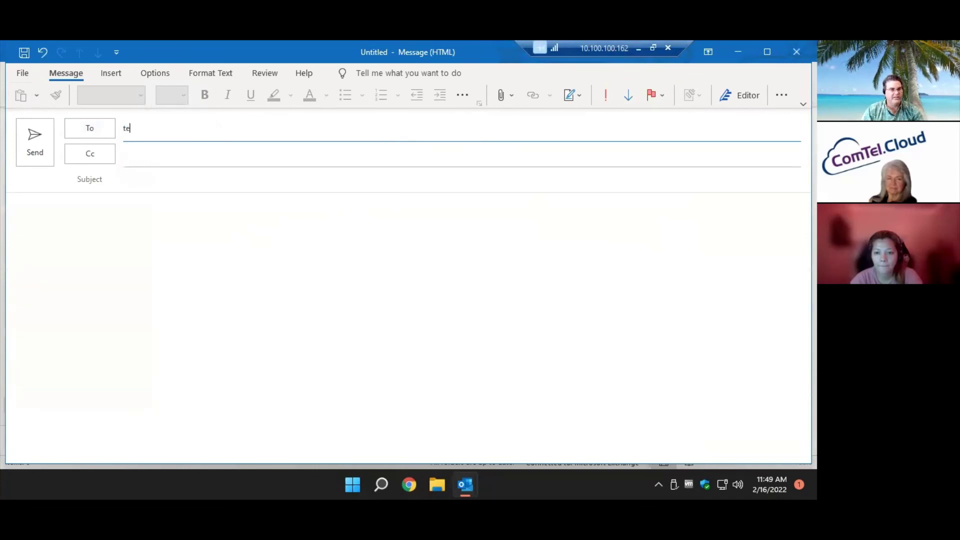
pyautogui.write('s')
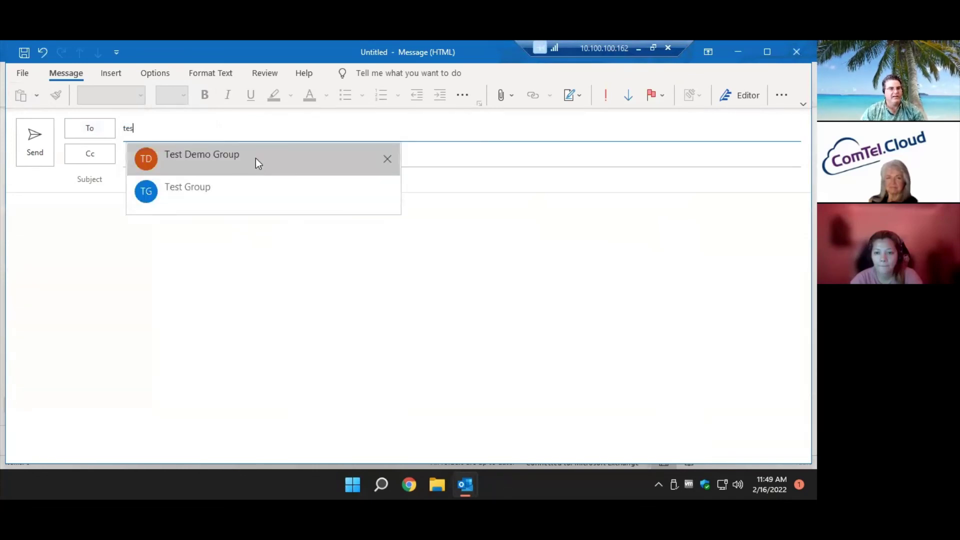
pyautogui.click(256, 158)
pyautogui.click(157, 180)
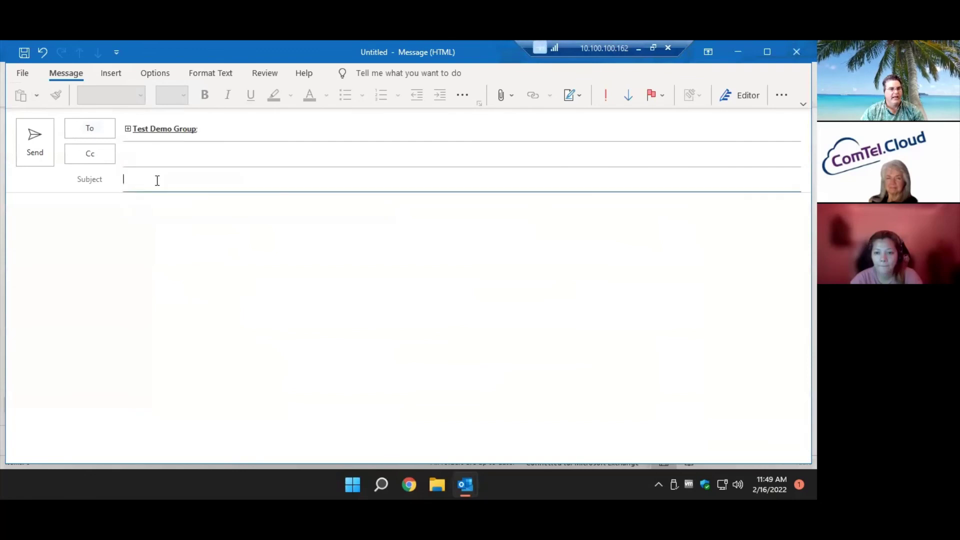
pyautogui.write('What f')
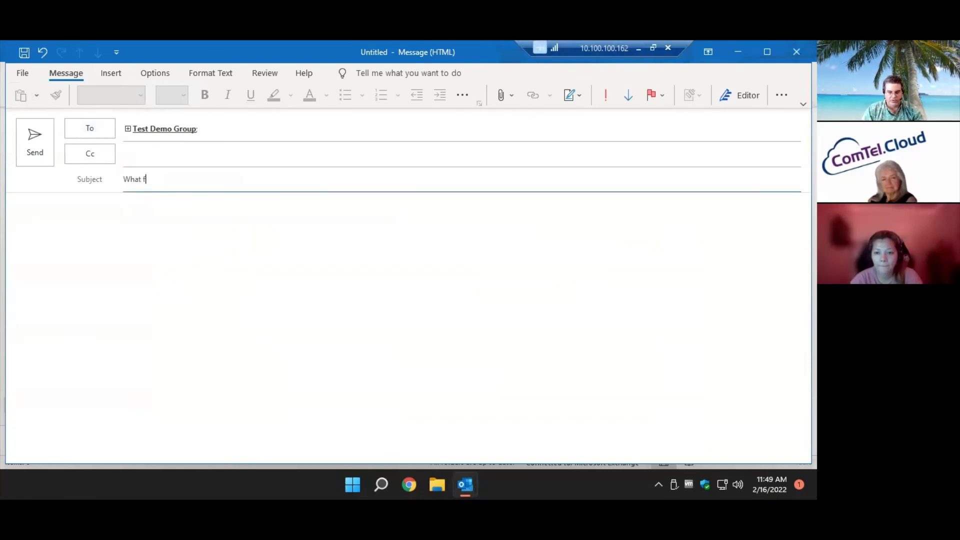
pyautogui.write('or lunch')
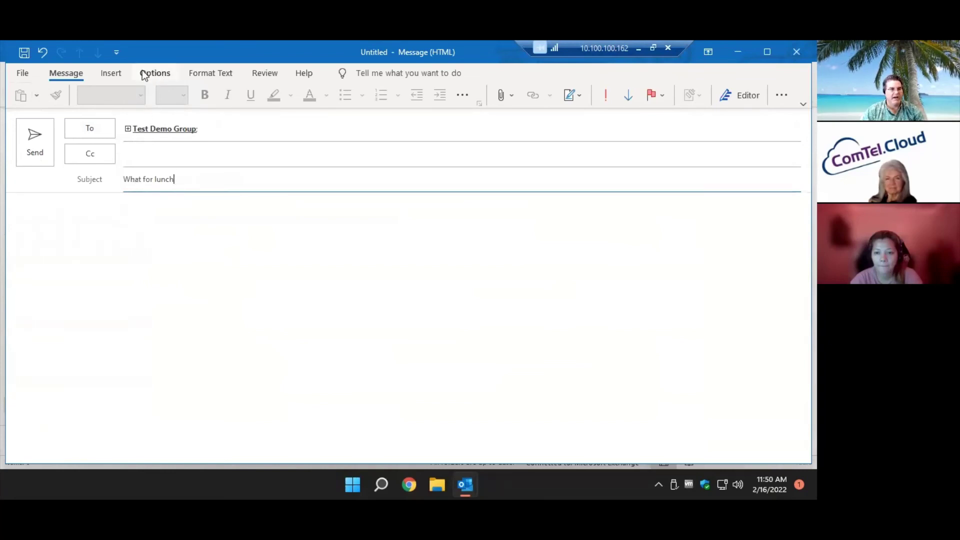
# Insert a poll asking 'Your Favorite?' with Chicken as the first choice.
pyautogui.click(111, 74)
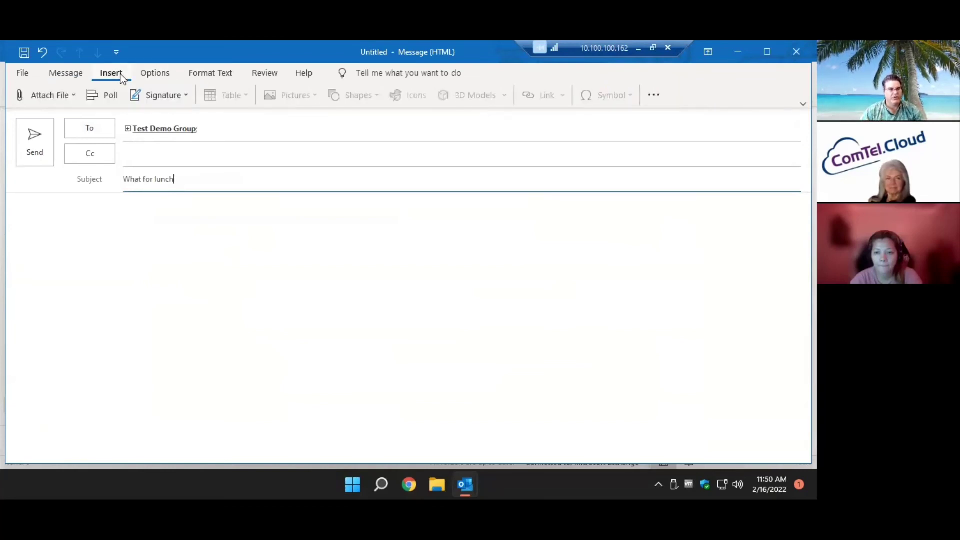
pyautogui.click(104, 95)
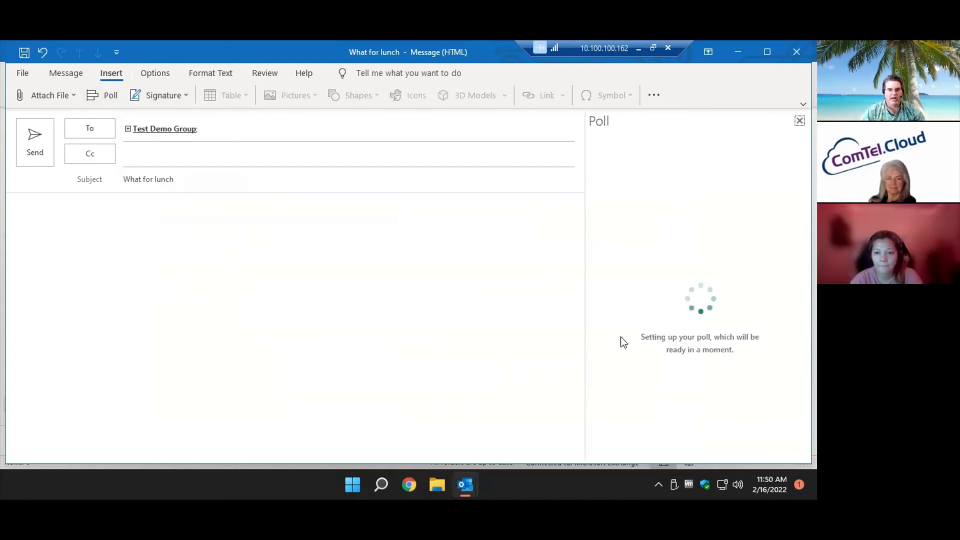
pyautogui.click(730, 192)
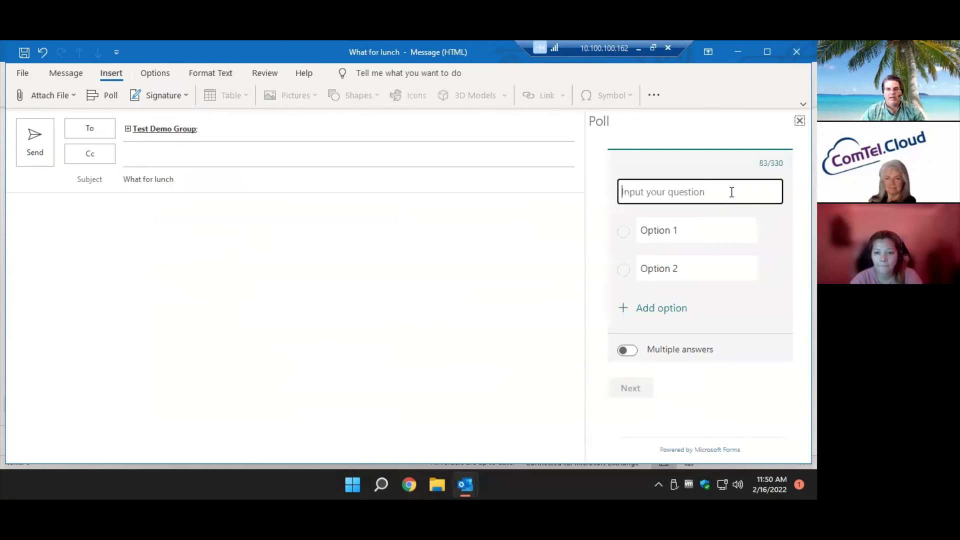
pyautogui.write('You')
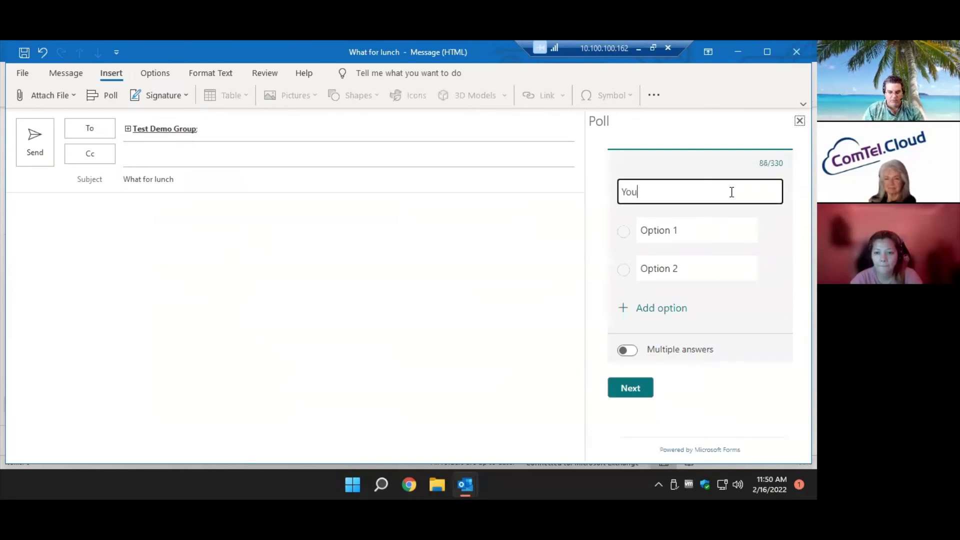
pyautogui.write('r Favorite?')
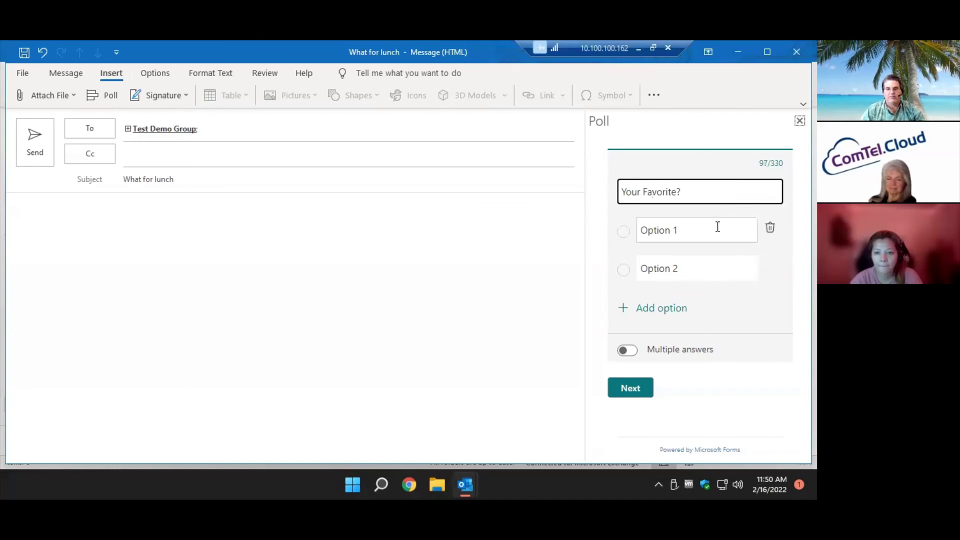
pyautogui.click(718, 226)
pyautogui.write('Chicken')
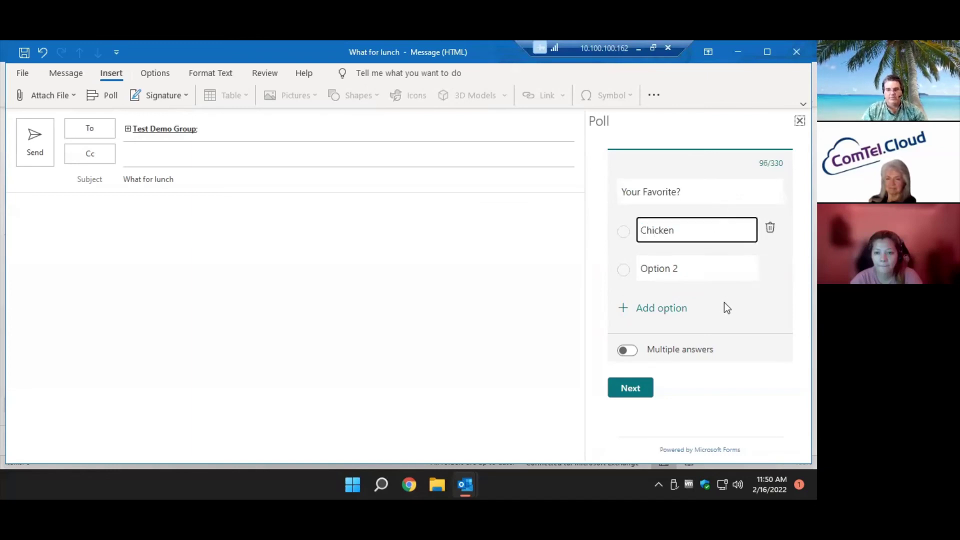
# Add Fish and Hamburger as the other choices, preview the poll, and add it to the email.
pyautogui.click(716, 269)
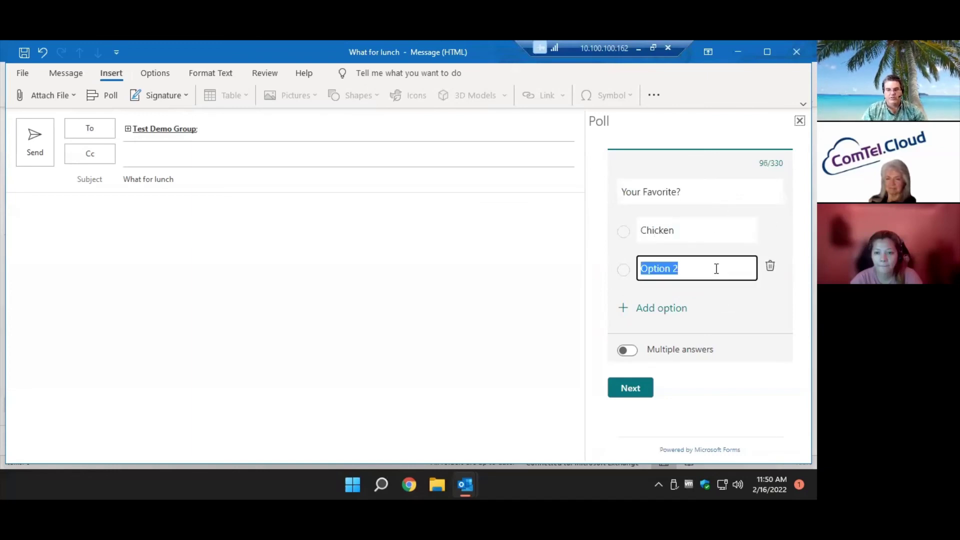
pyautogui.write('Fish')
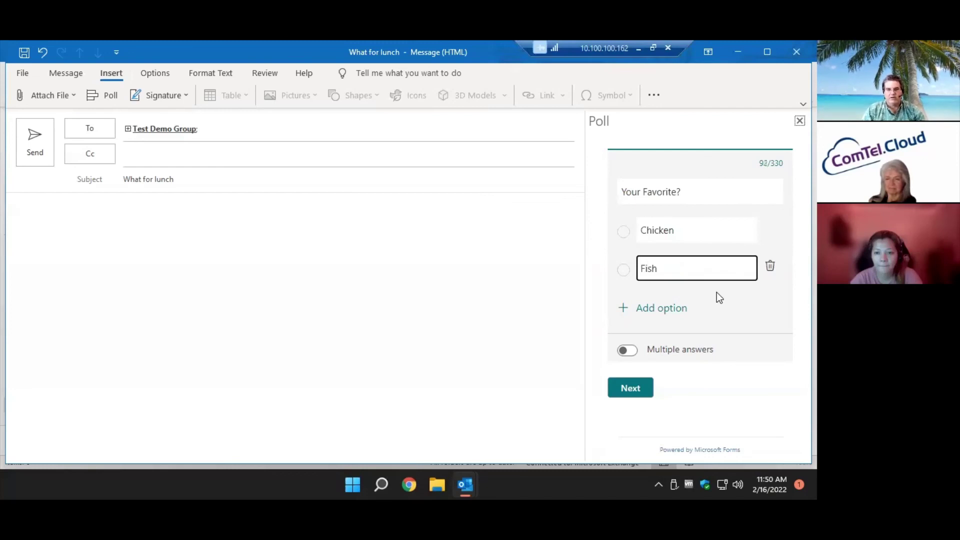
pyautogui.click(680, 309)
pyautogui.click(678, 301)
pyautogui.press('BackSpace')
pyautogui.press('BackSpace')
pyautogui.press('BackSpace')
pyautogui.press('BackSpace')
pyautogui.press('BackSpace')
pyautogui.press('BackSpace')
pyautogui.press('BackSpace')
pyautogui.press('BackSpace')
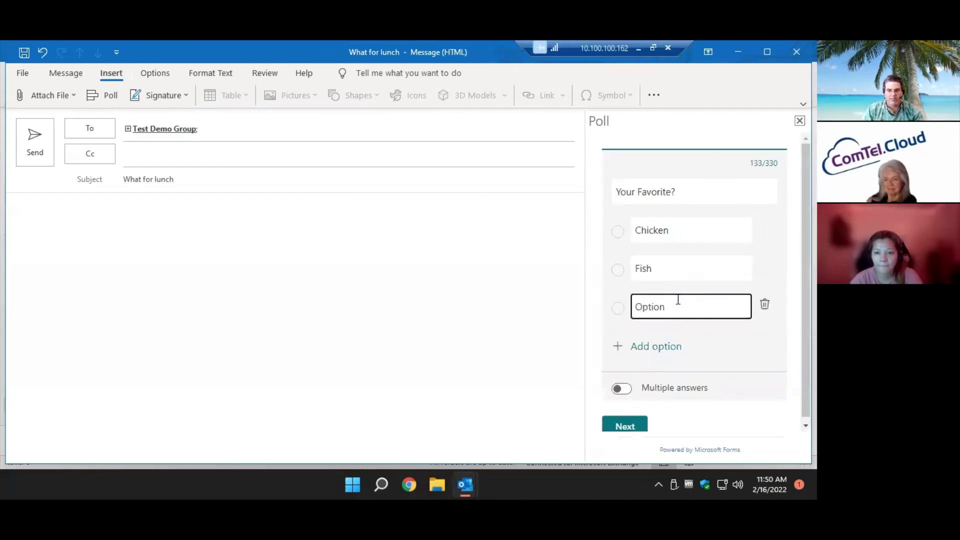
pyautogui.write('Hamburger')
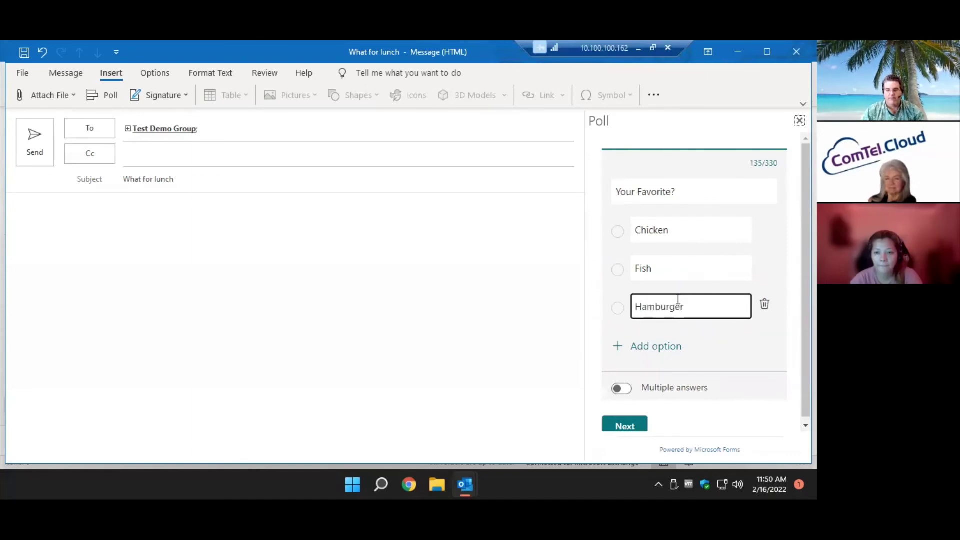
pyautogui.scroll(-1, 628, 382)
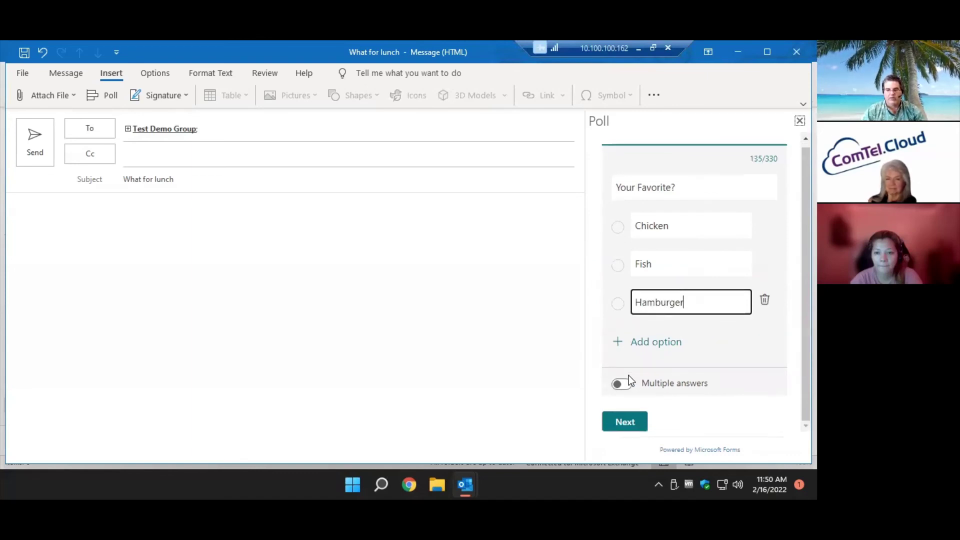
pyautogui.click(624, 425)
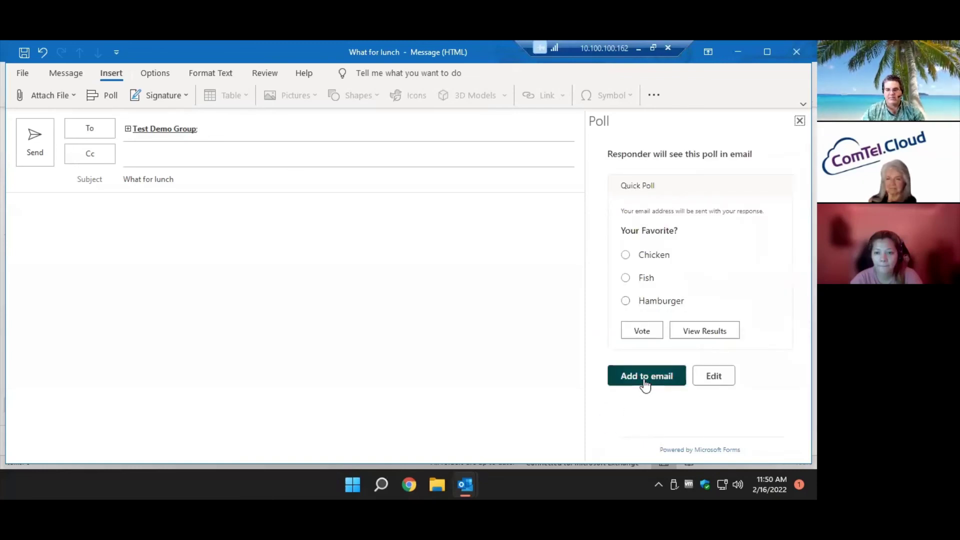
pyautogui.click(645, 382)
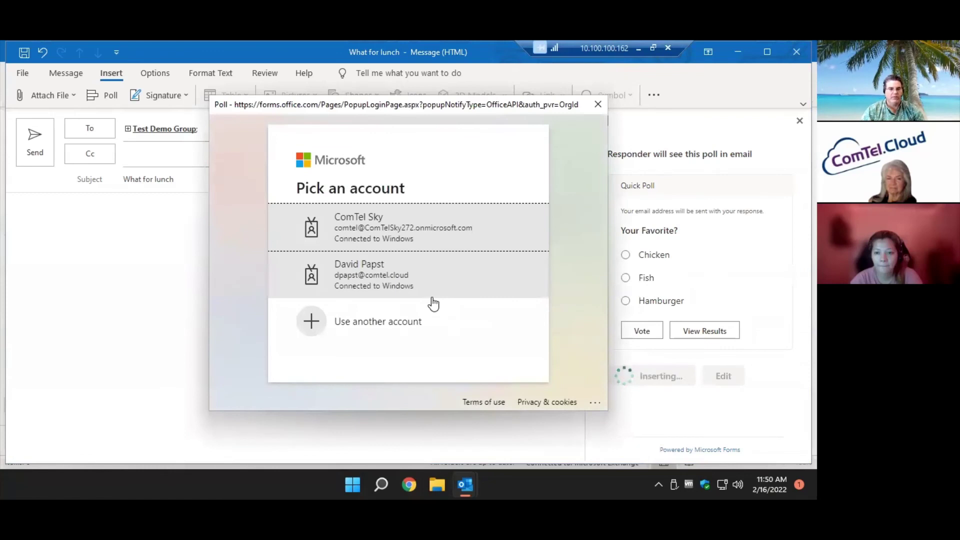
# Sign in to Forms with the account, then type a partial name in Cc and erase it.
pyautogui.click(420, 222)
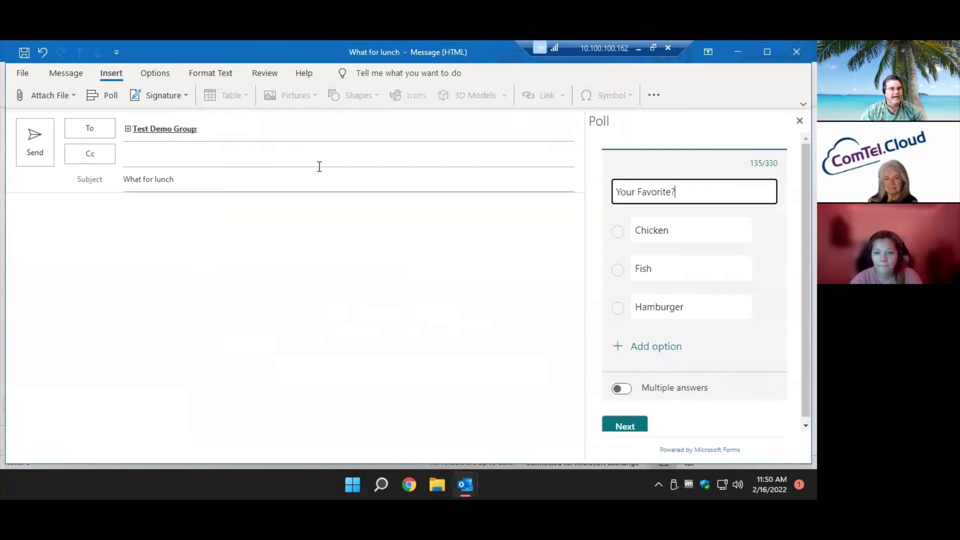
pyautogui.click(292, 152)
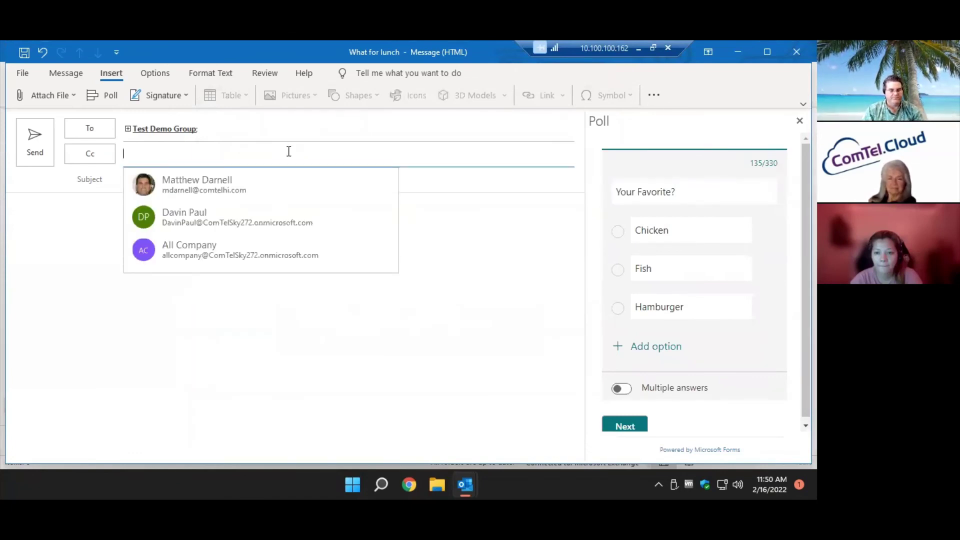
pyautogui.write('comtel')
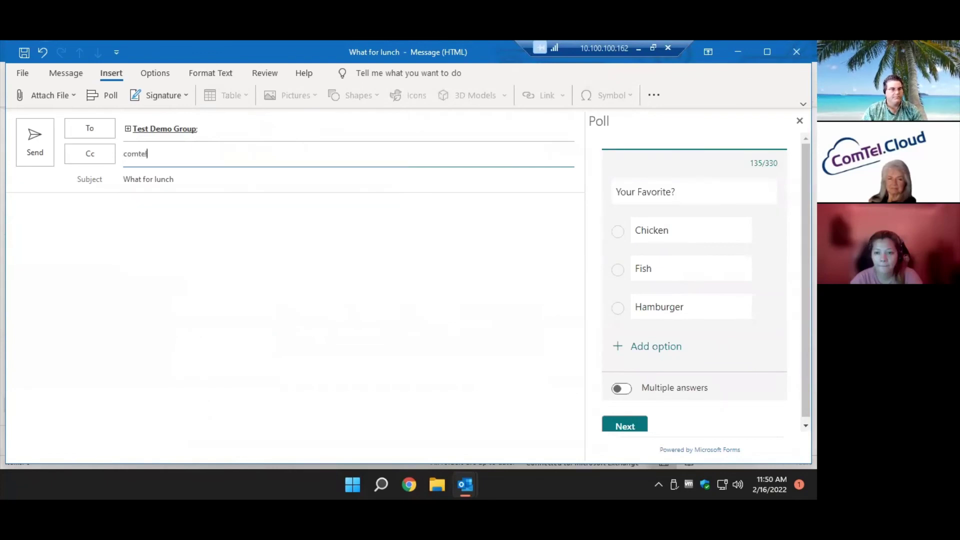
pyautogui.press('BackSpace')
pyautogui.press('BackSpace')
pyautogui.press('BackSpace')
pyautogui.press('BackSpace')
pyautogui.press('BackSpace')
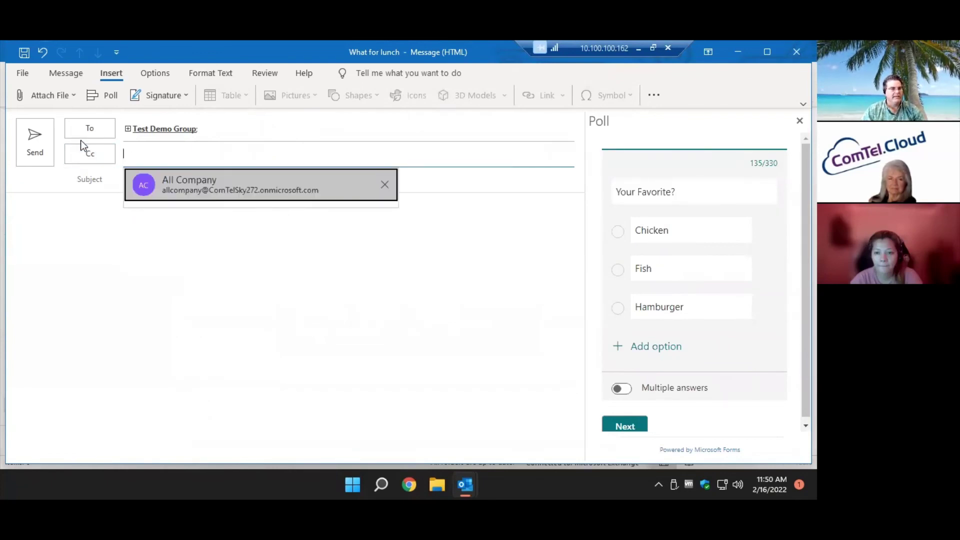
# Add All Company from the Address Book, plus a suggested colleague, as recipients.
pyautogui.click(86, 148)
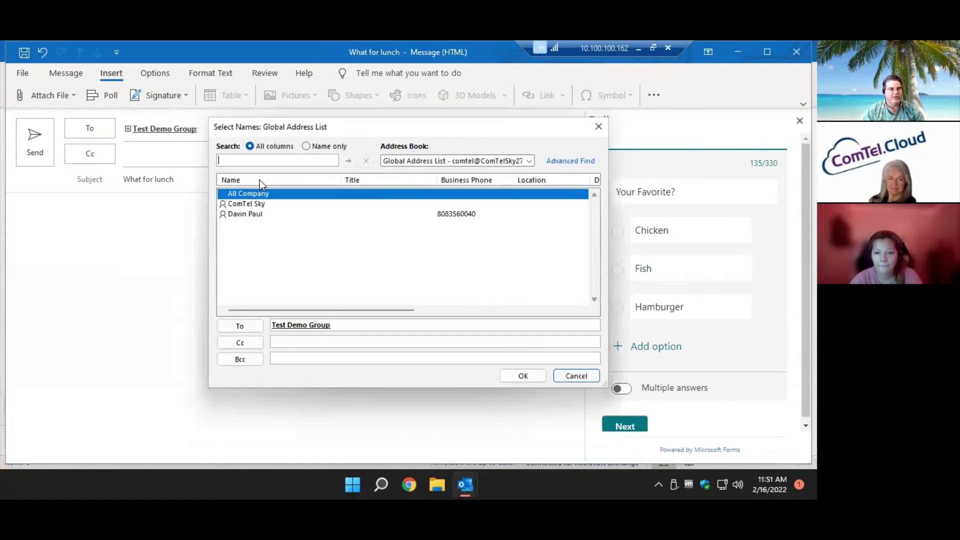
pyautogui.click(247, 329)
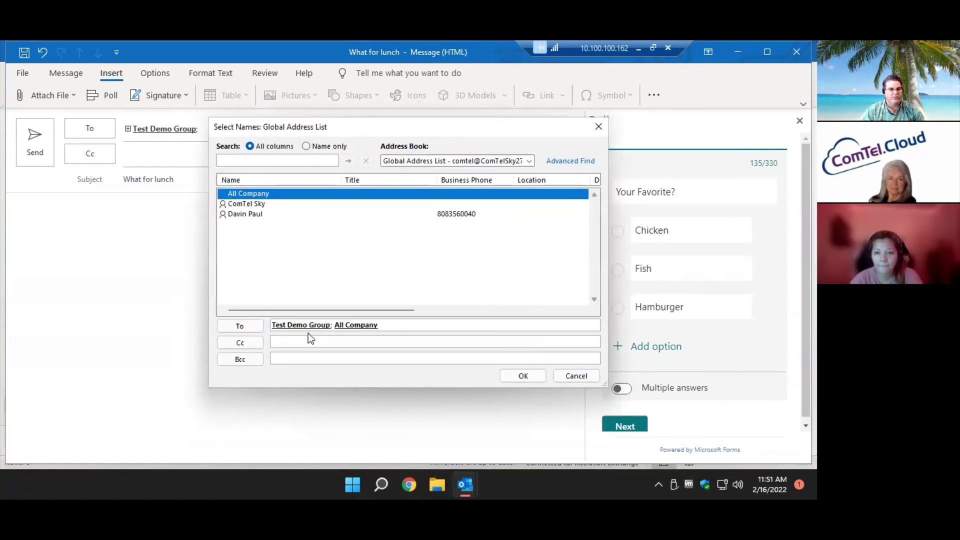
pyautogui.click(414, 159)
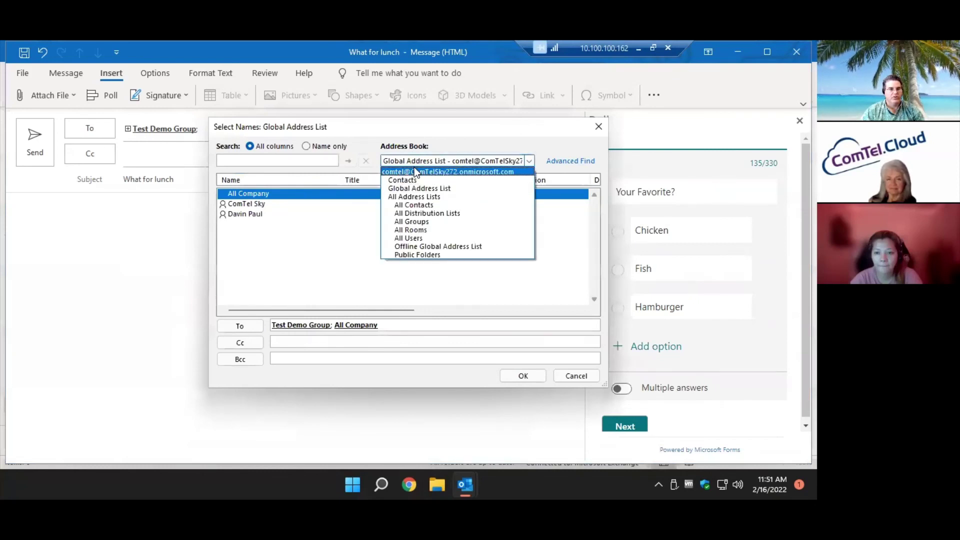
pyautogui.click(414, 170)
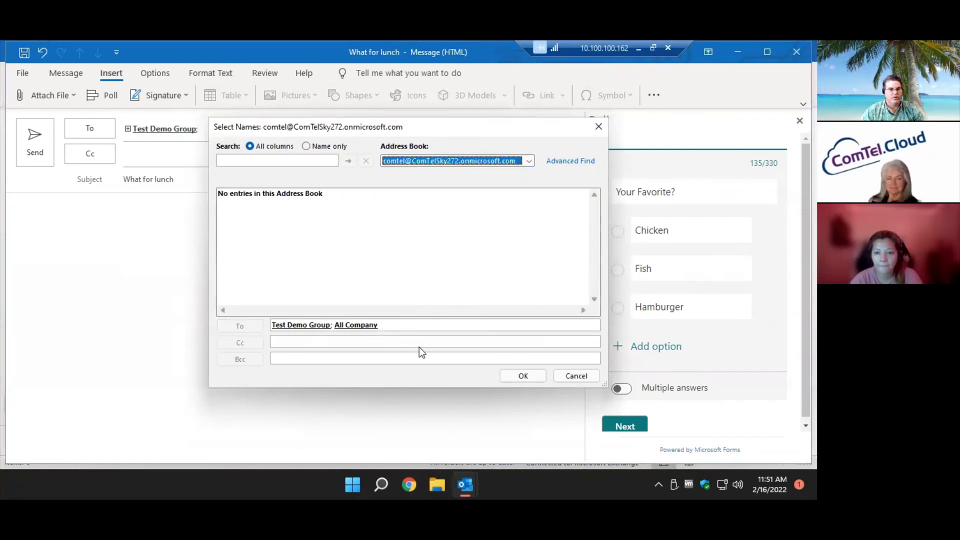
pyautogui.click(522, 376)
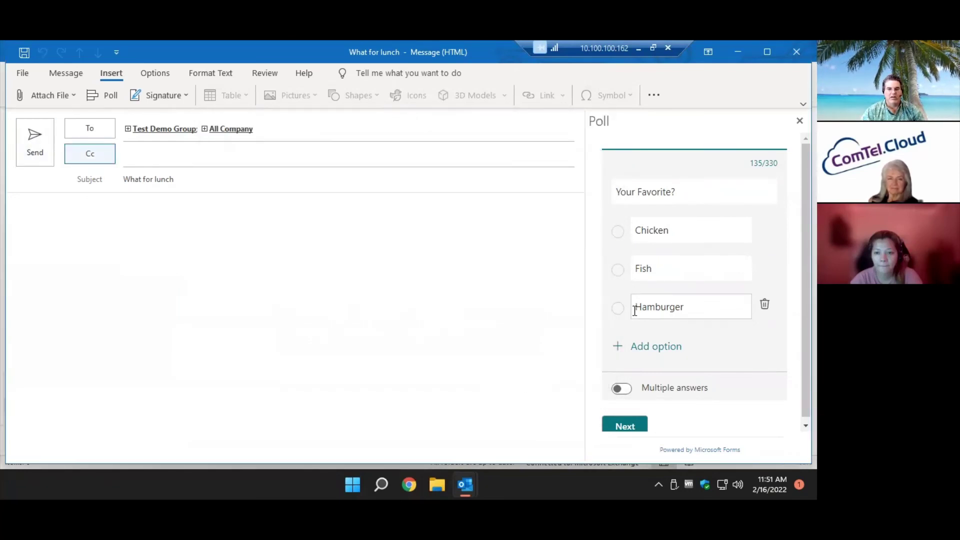
pyautogui.click(341, 134)
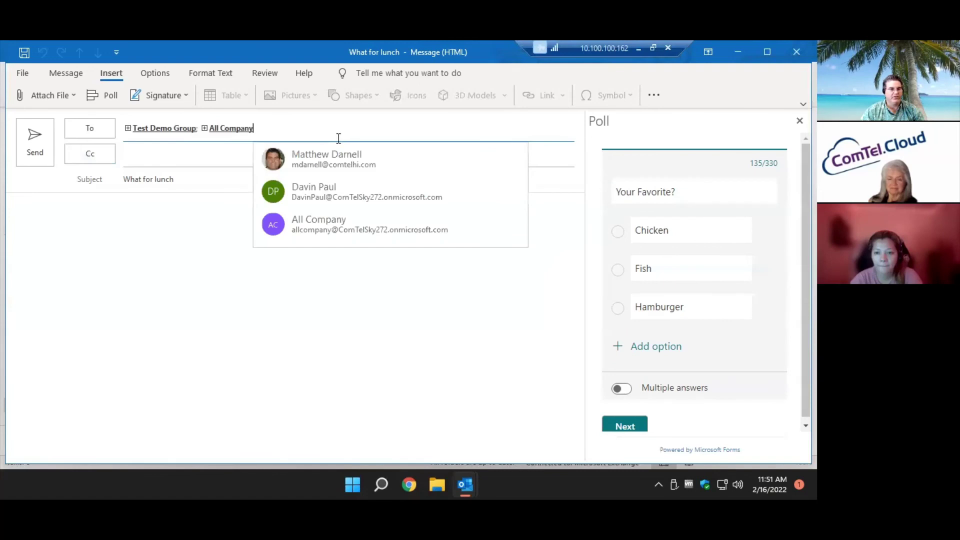
pyautogui.click(338, 155)
# Send the 'What for lunch' poll email, return to the Inbox, and minimize the remote session.
pyautogui.click(35, 141)
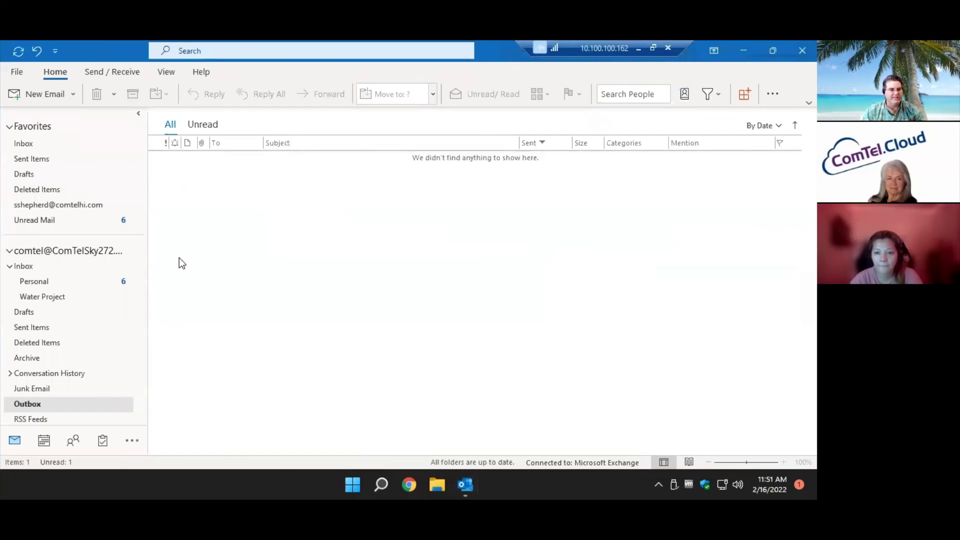
pyautogui.click(86, 144)
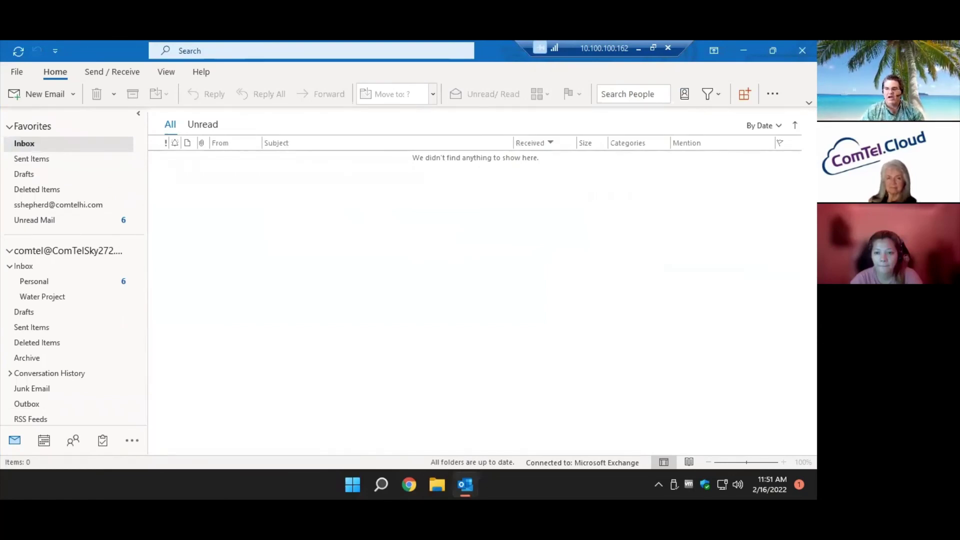
pyautogui.click(640, 48)
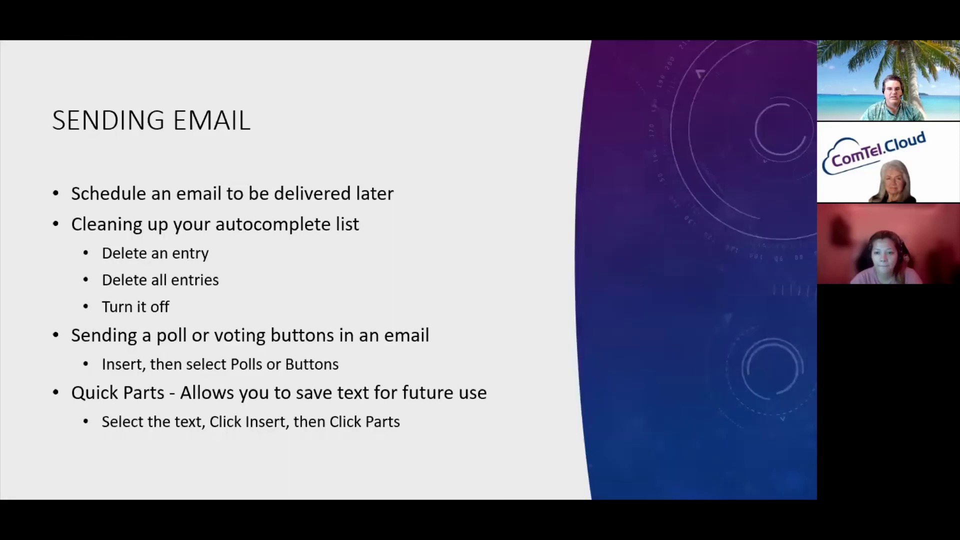